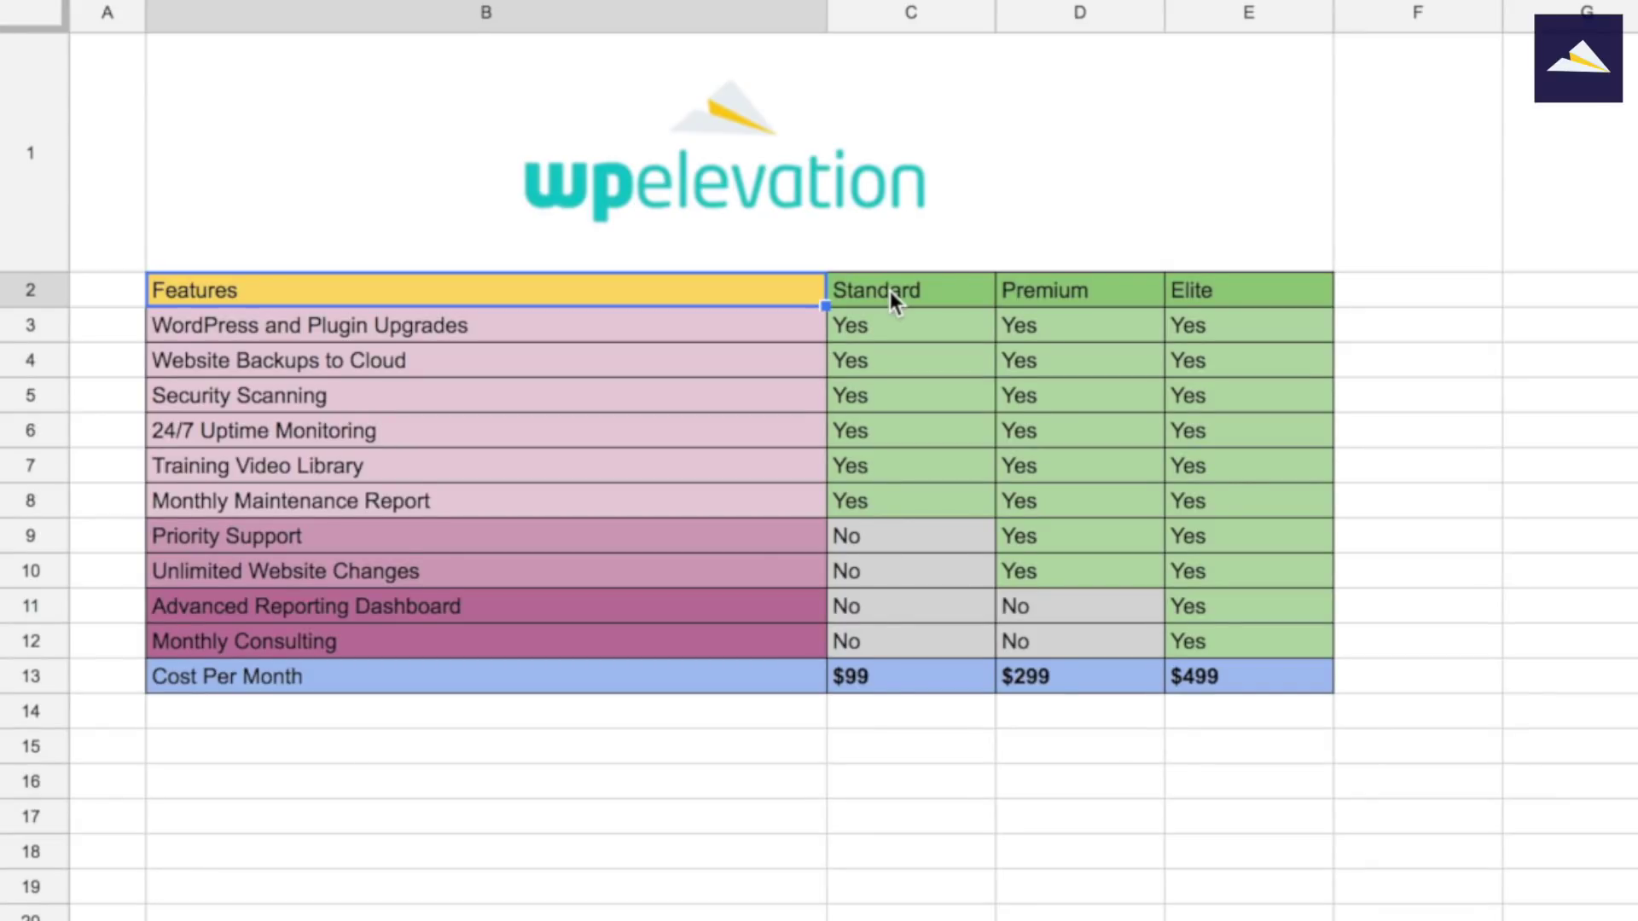
{"action": "left_click", "coordinate": [483, 337]}
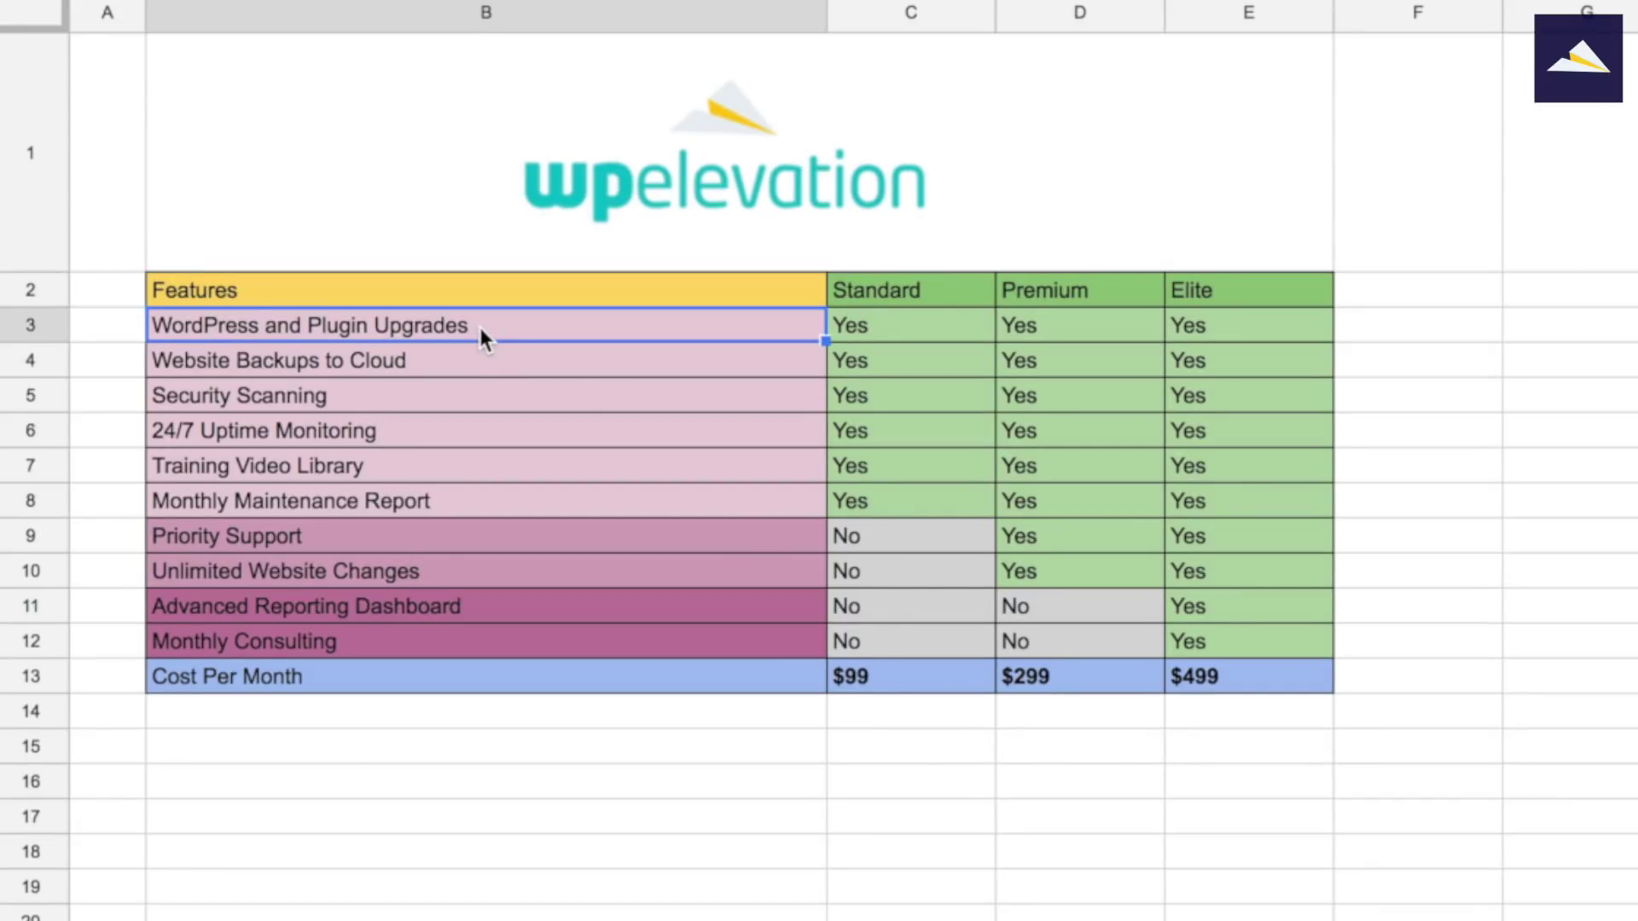
{"action": "left_click", "coordinate": [496, 367]}
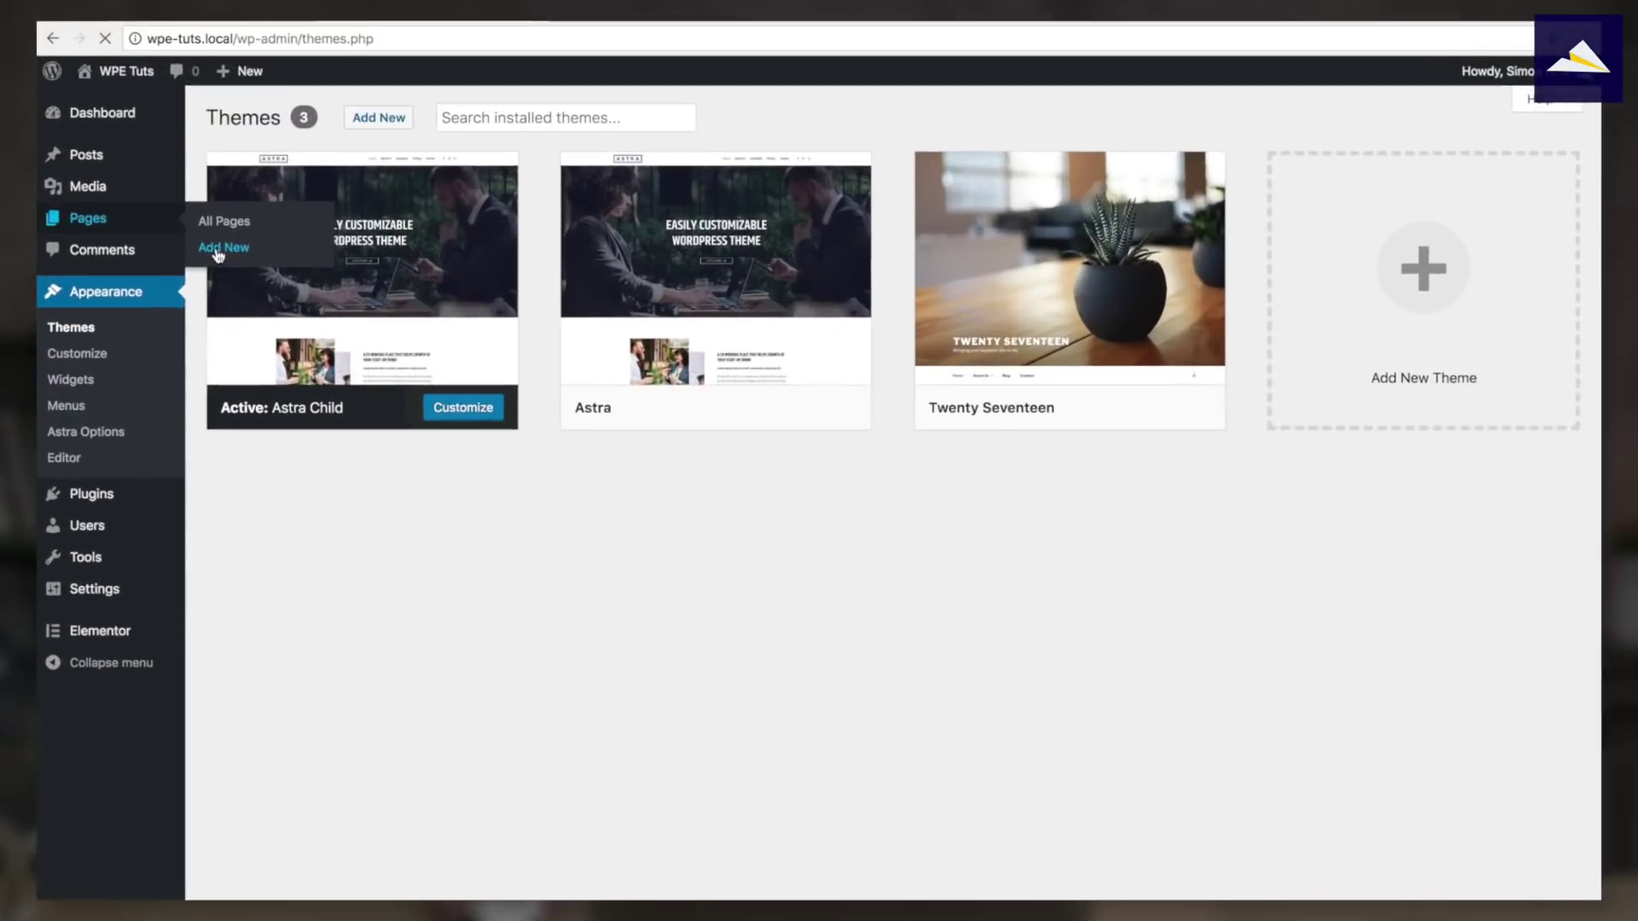
Create a new WordPress page titled "Care Plans" and open it for editing with Elementor
{"action": "left_click", "coordinate": [195, 238]}
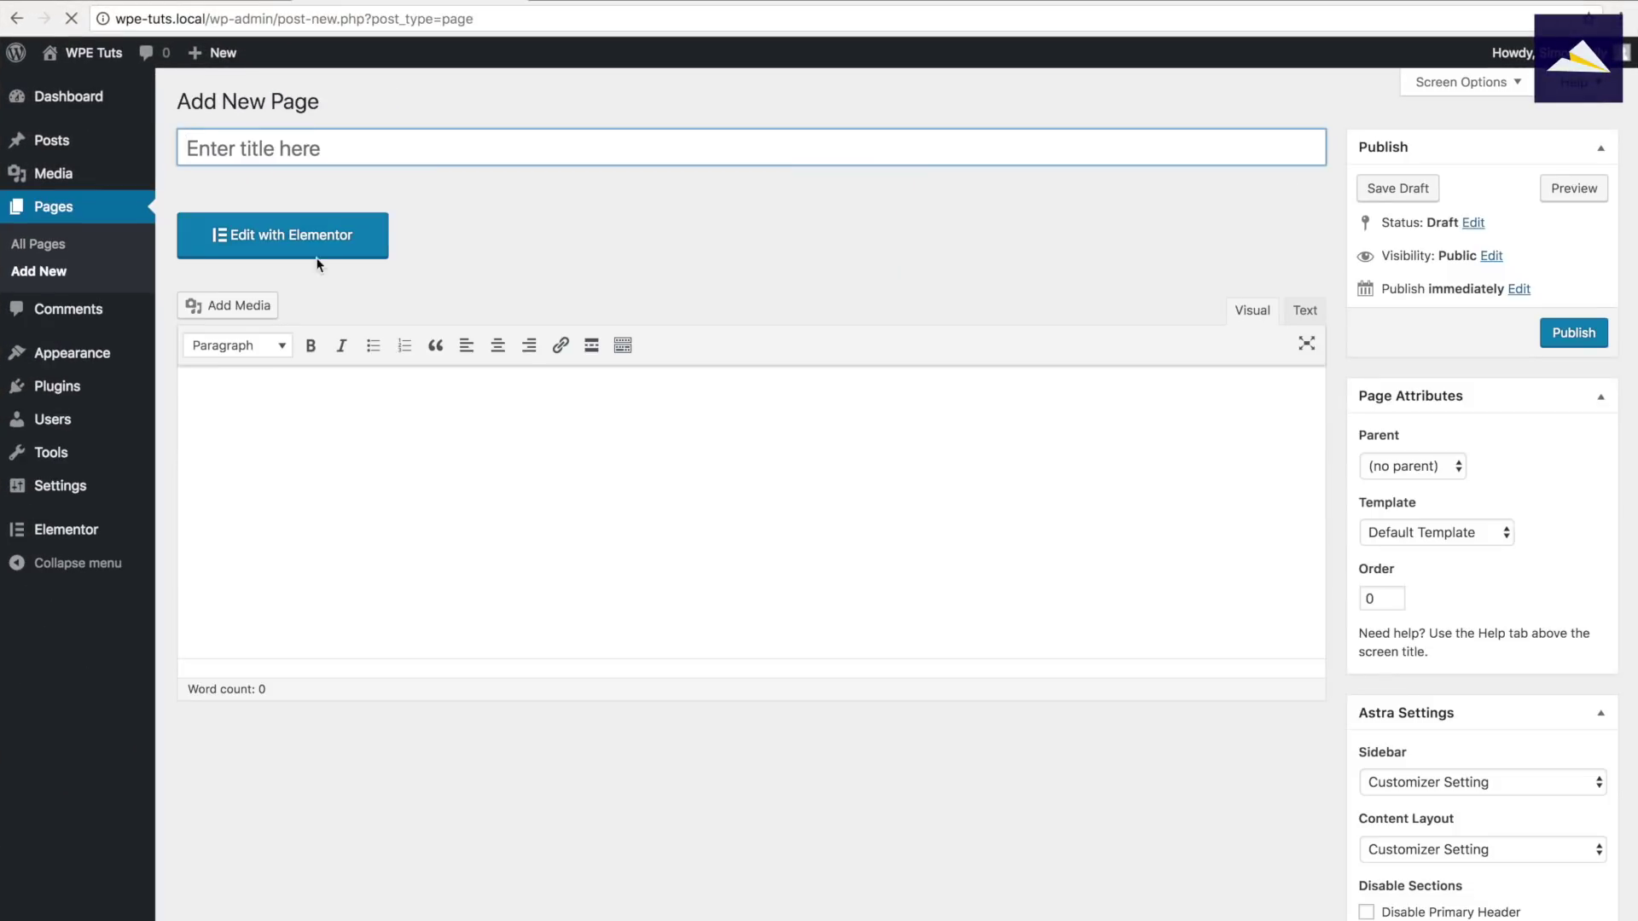
{"action": "type", "text": "Care Plas"}
{"action": "key", "text": "BackSpace"}
{"action": "type", "text": "ns"}
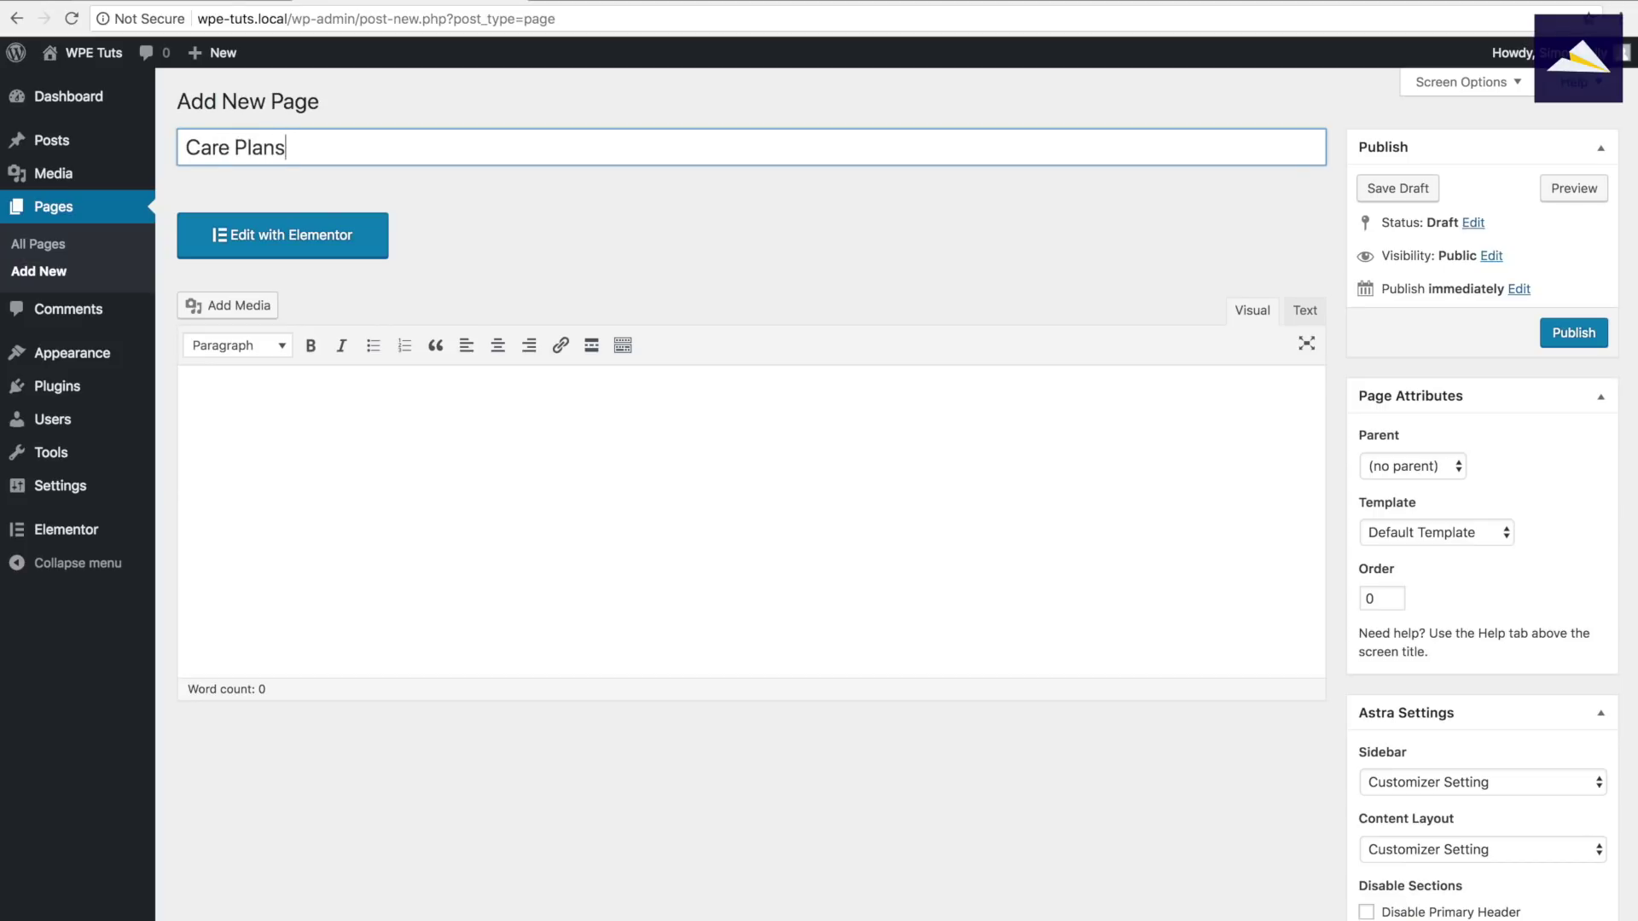
{"action": "left_click", "coordinate": [334, 237]}
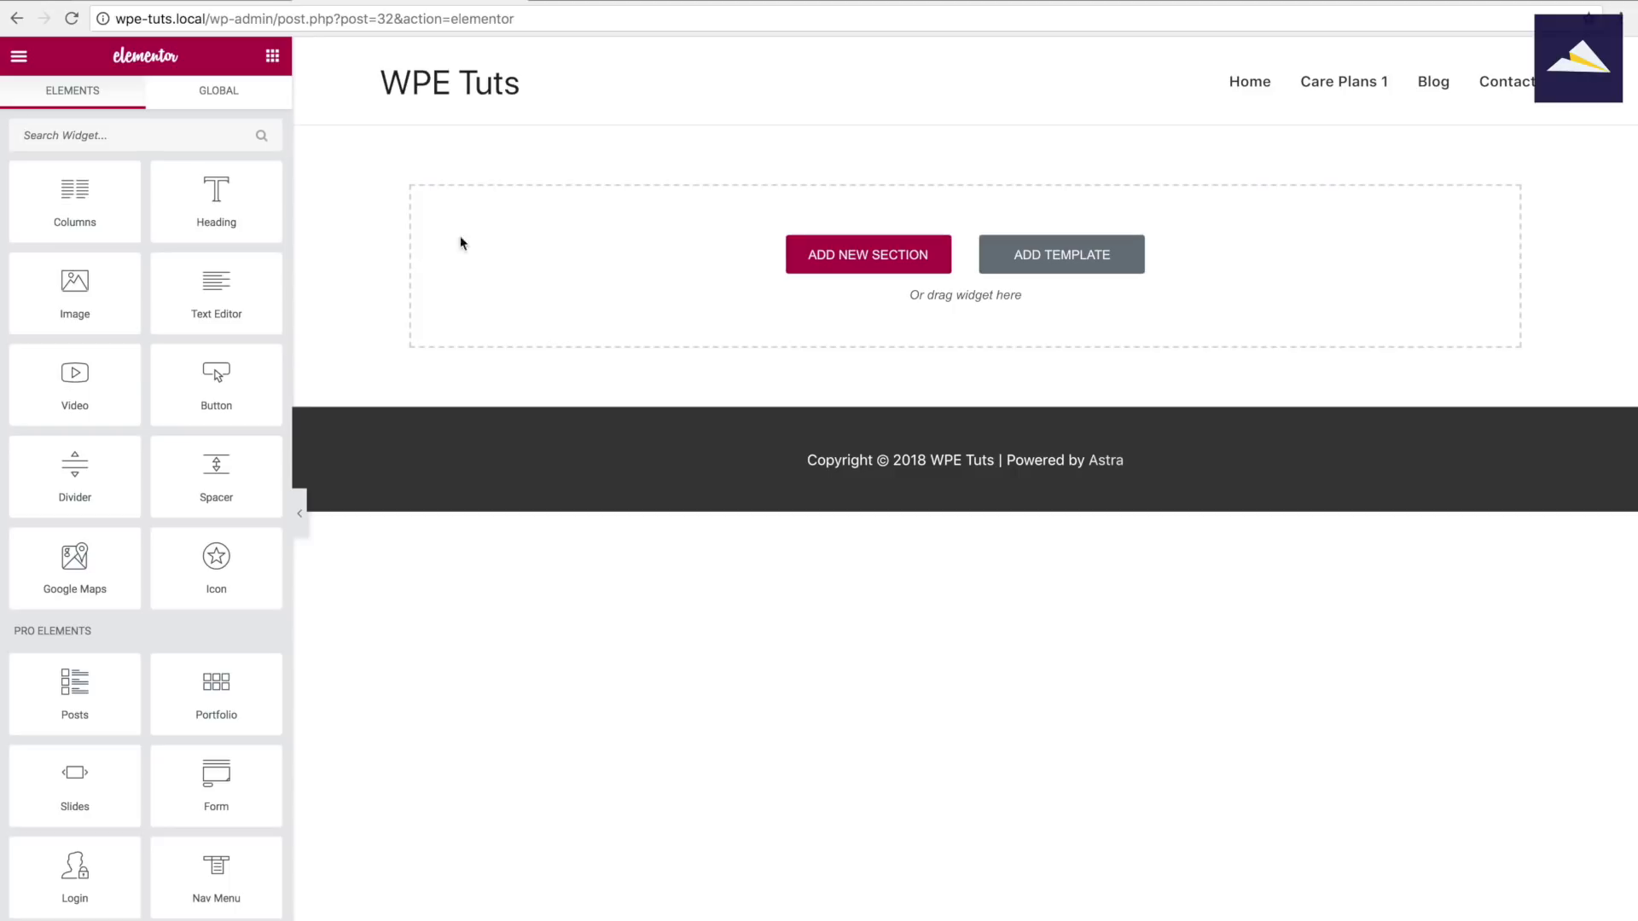
Add a Heading widget to the empty page and set its text to "WordPress Care Plans"
{"action": "left_click_drag", "start_coordinate": [219, 202], "coordinate": [801, 227]}
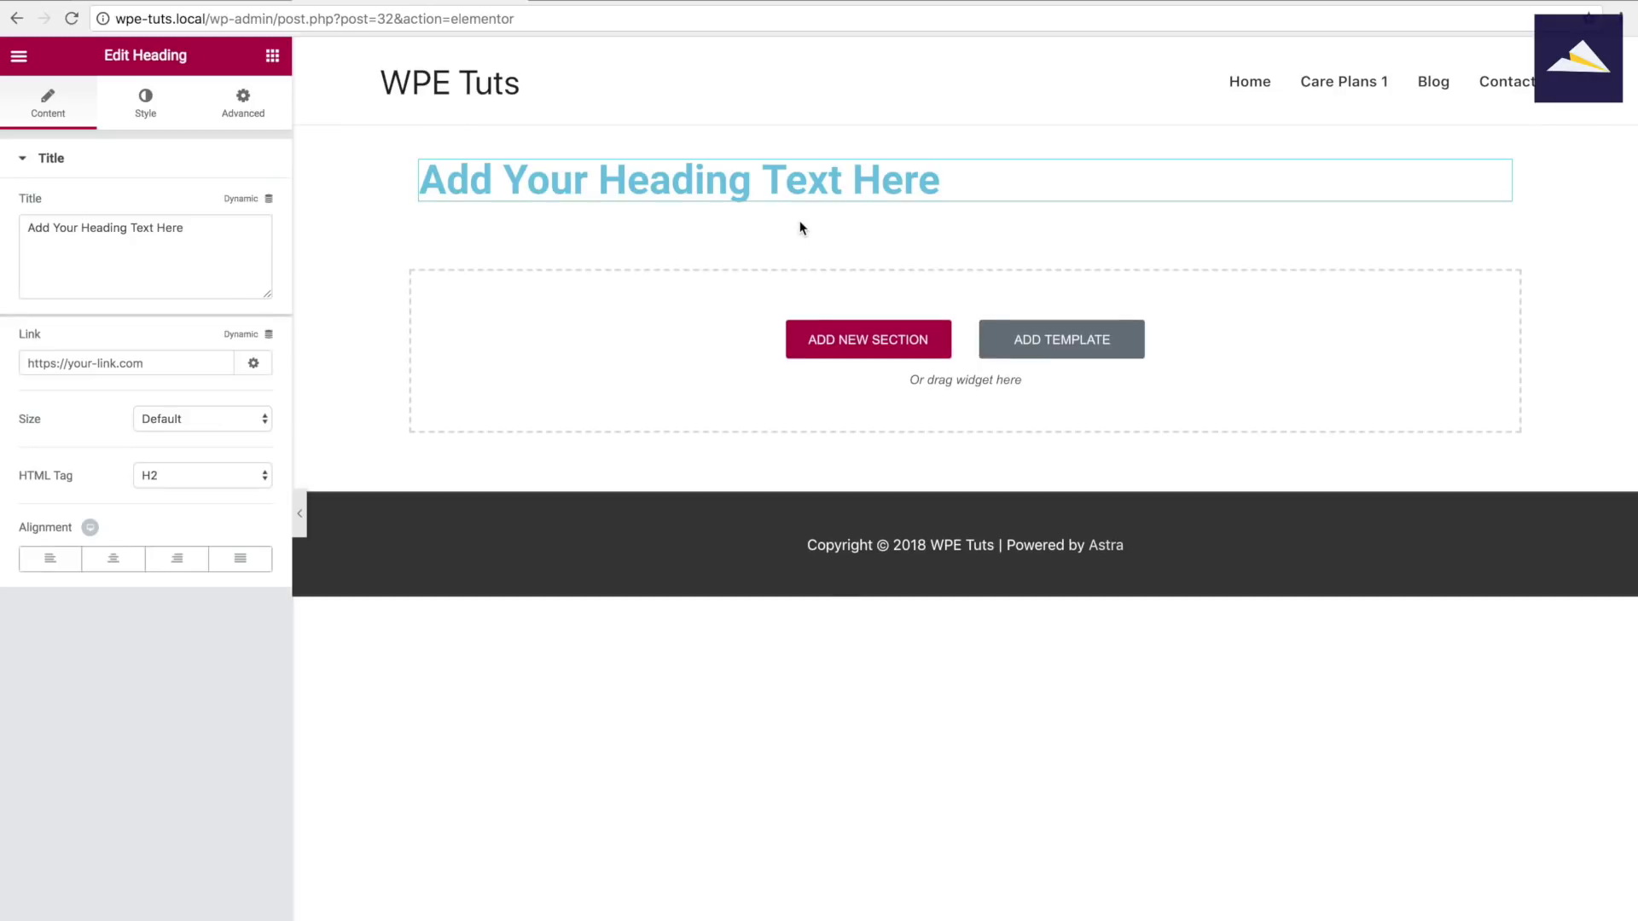
{"action": "triple_click", "coordinate": [755, 178]}
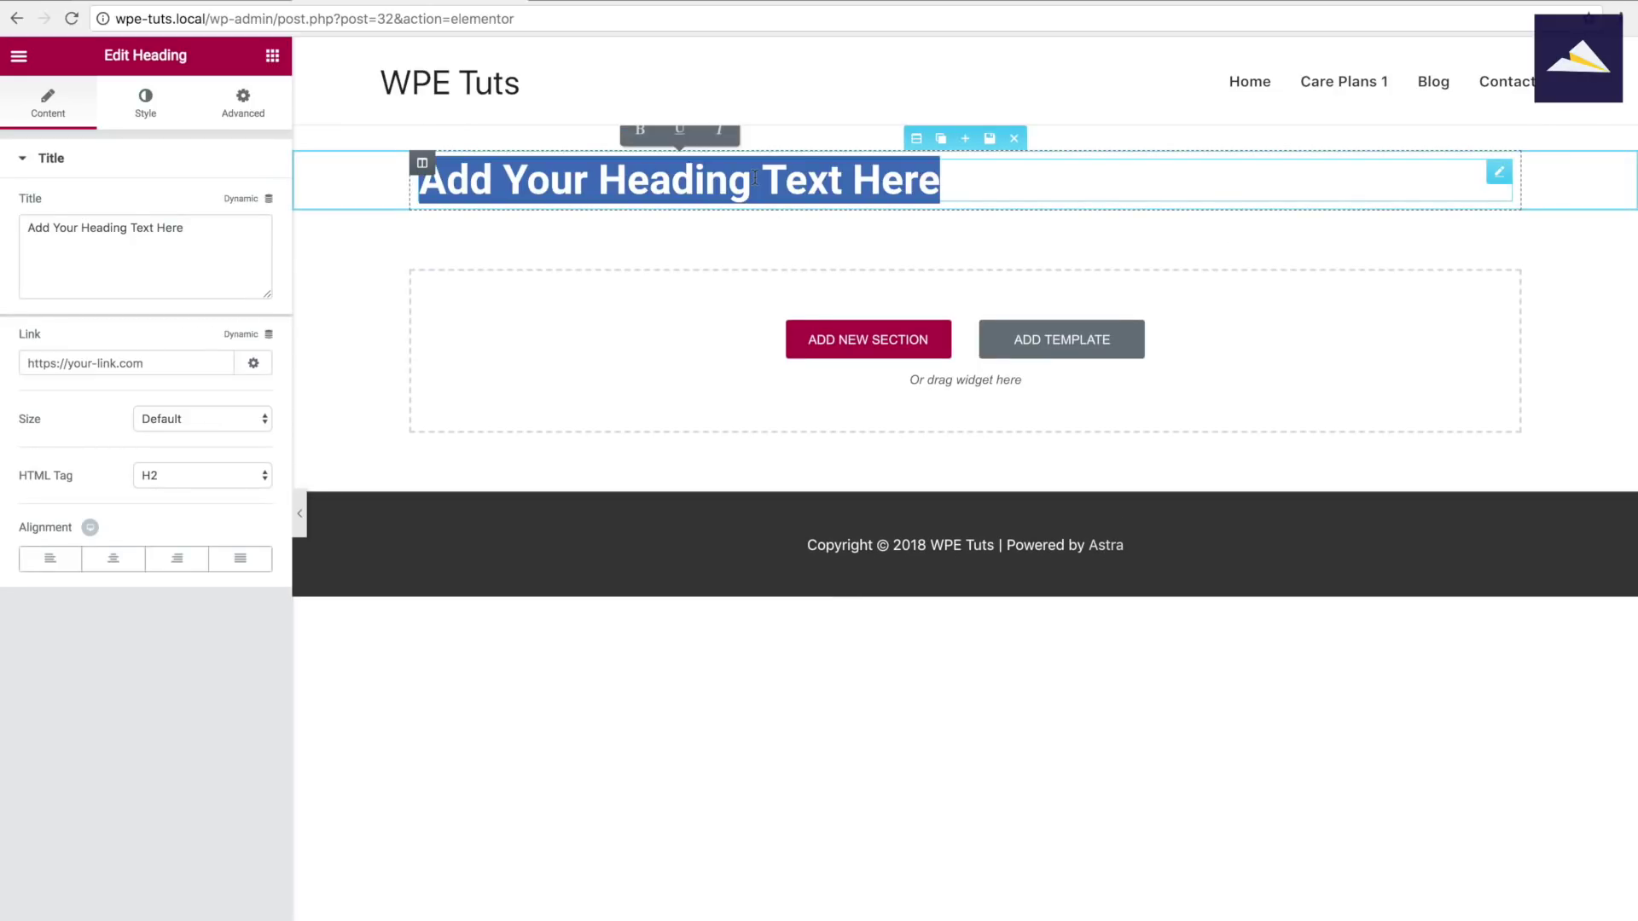
{"action": "type", "text": "WordP"}
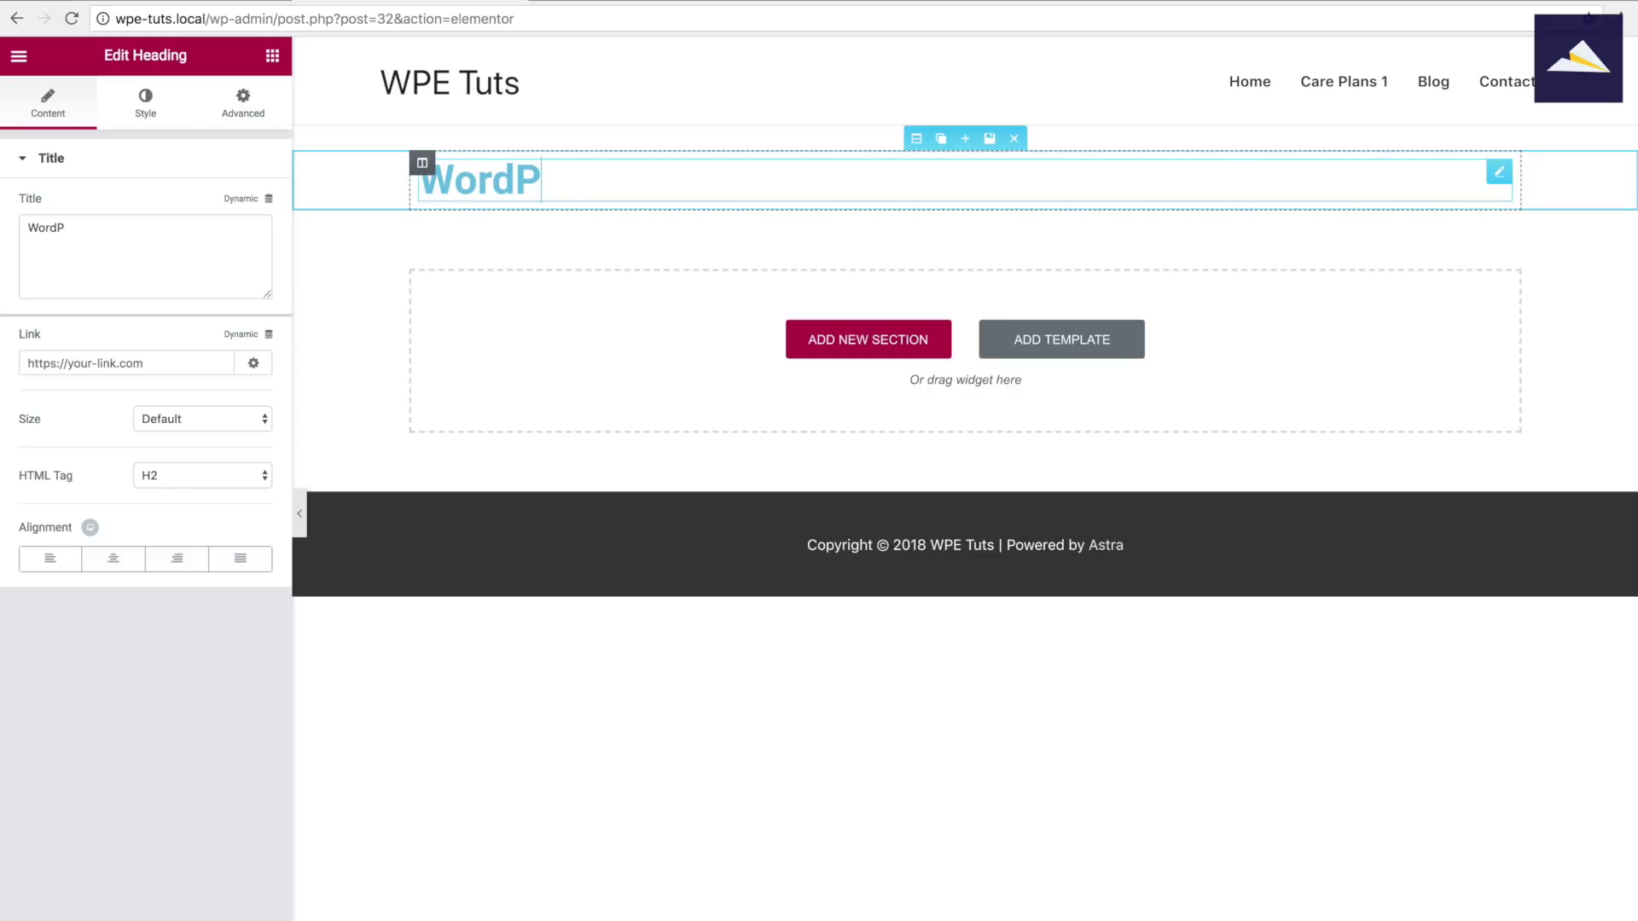
{"action": "type", "text": "ress Ca"}
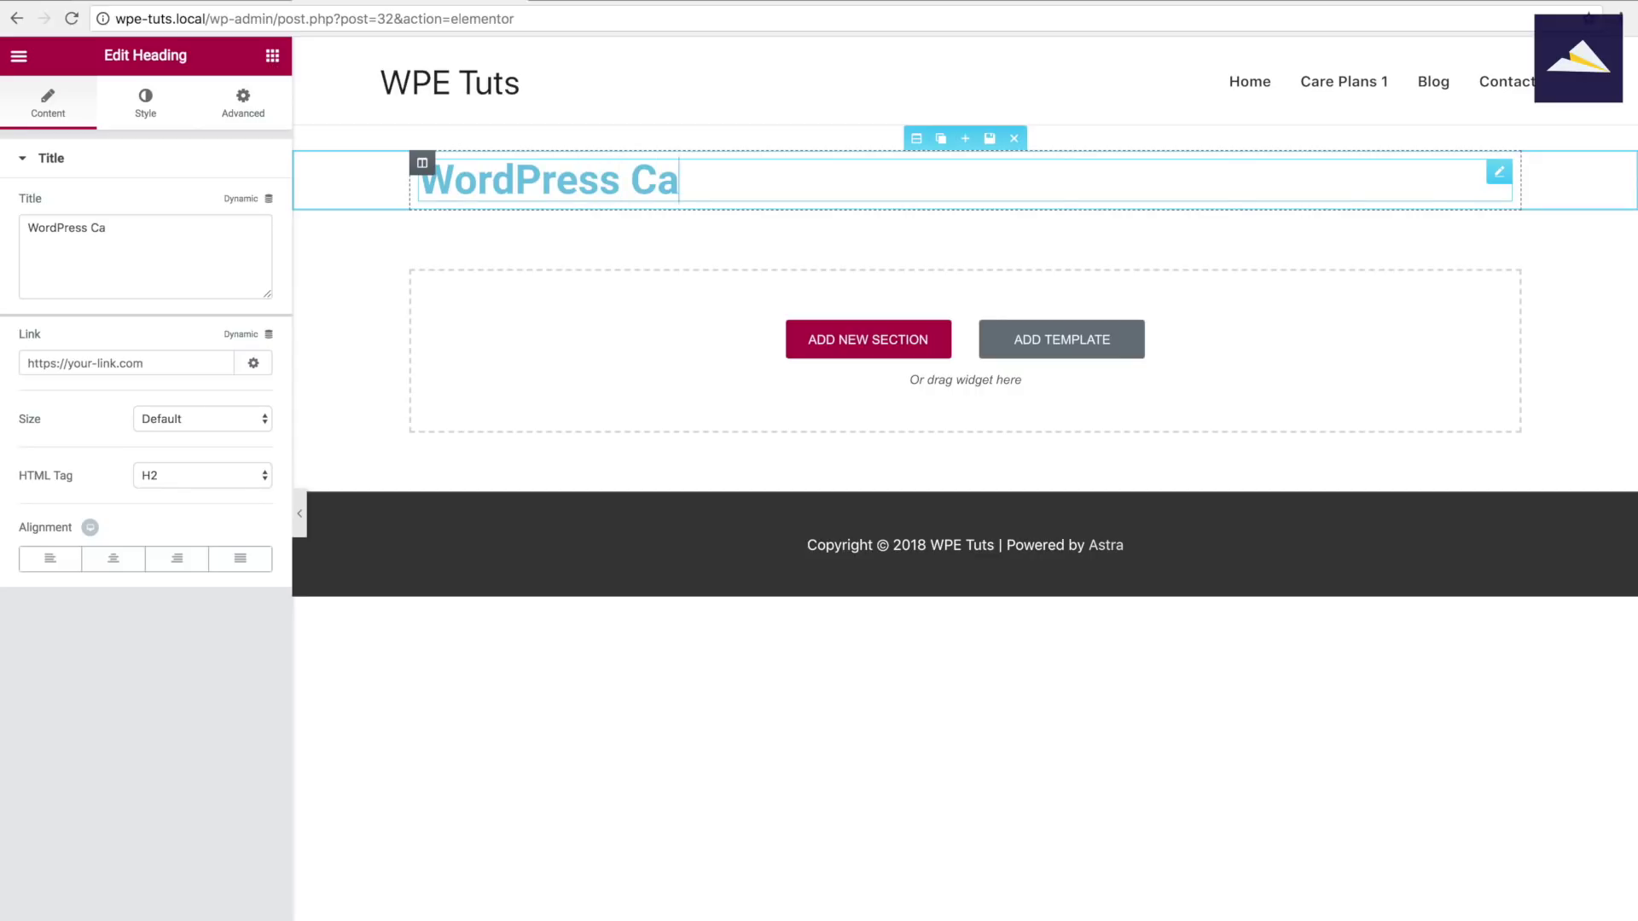
{"action": "type", "text": "re Plans"}
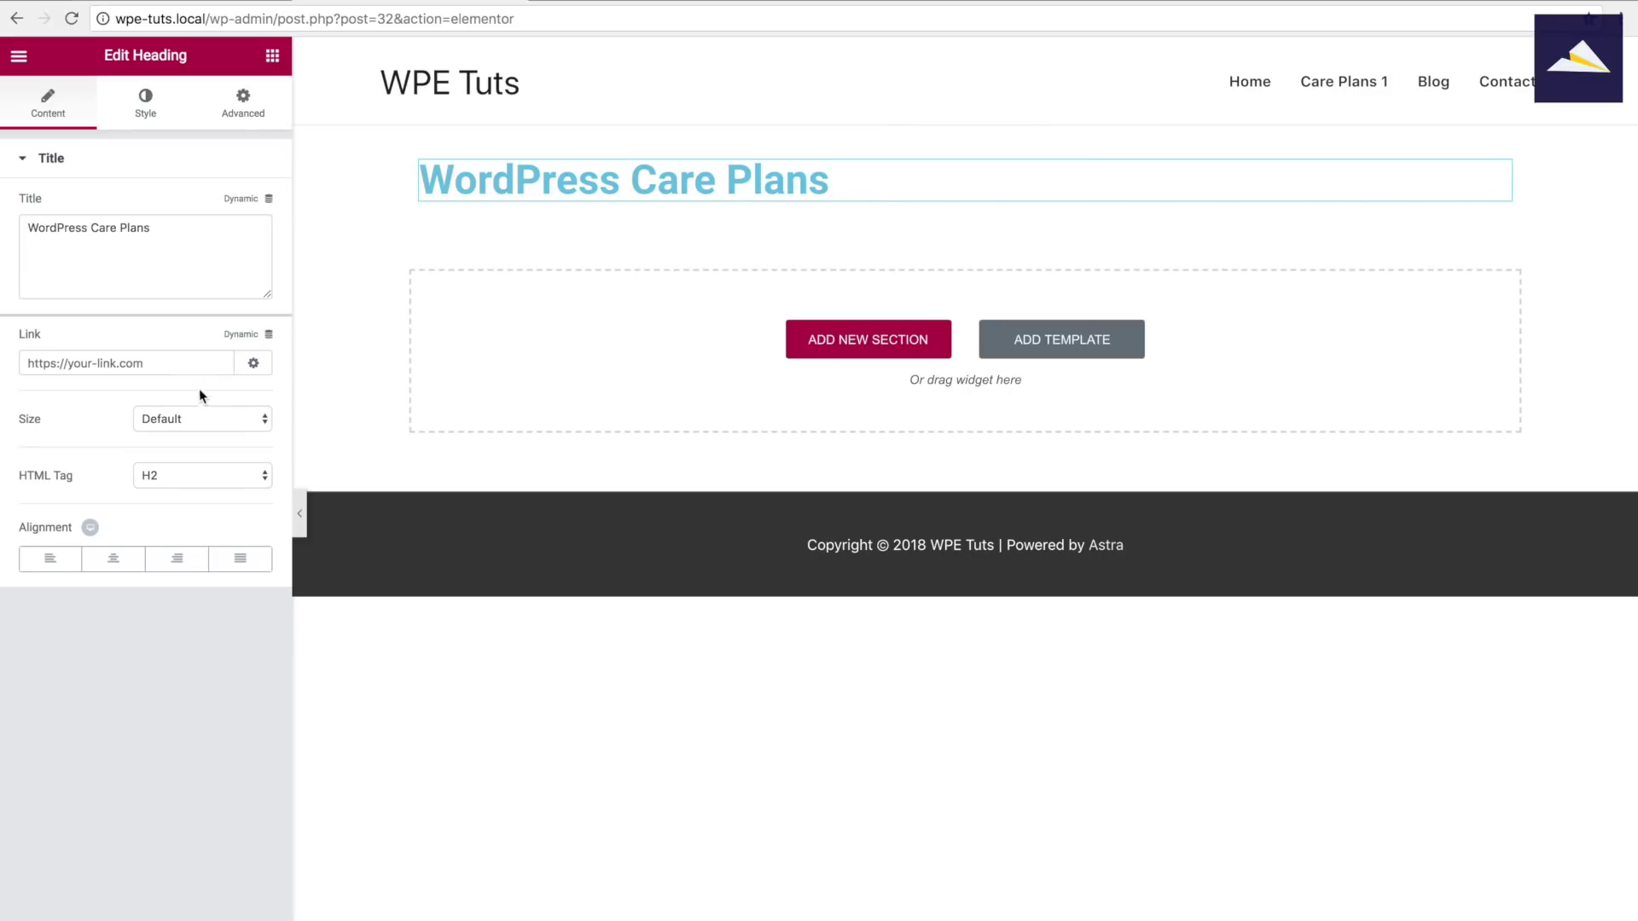
Centre the page heading and set its font family to Libre Baskerville
{"action": "left_click", "coordinate": [111, 562]}
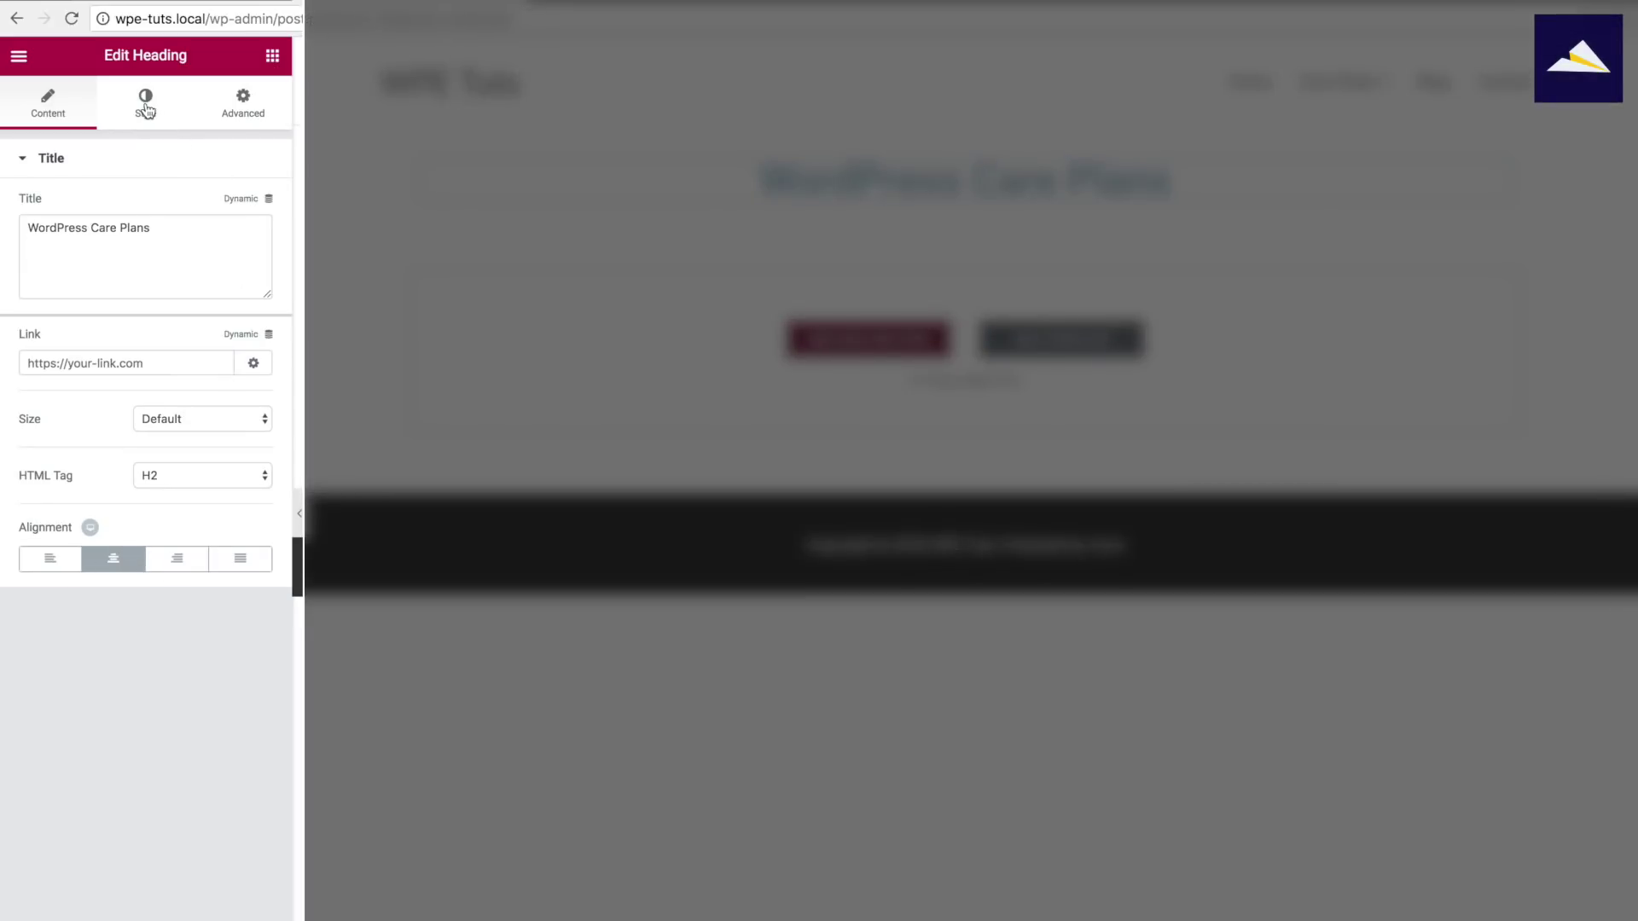
{"action": "left_click", "coordinate": [146, 106]}
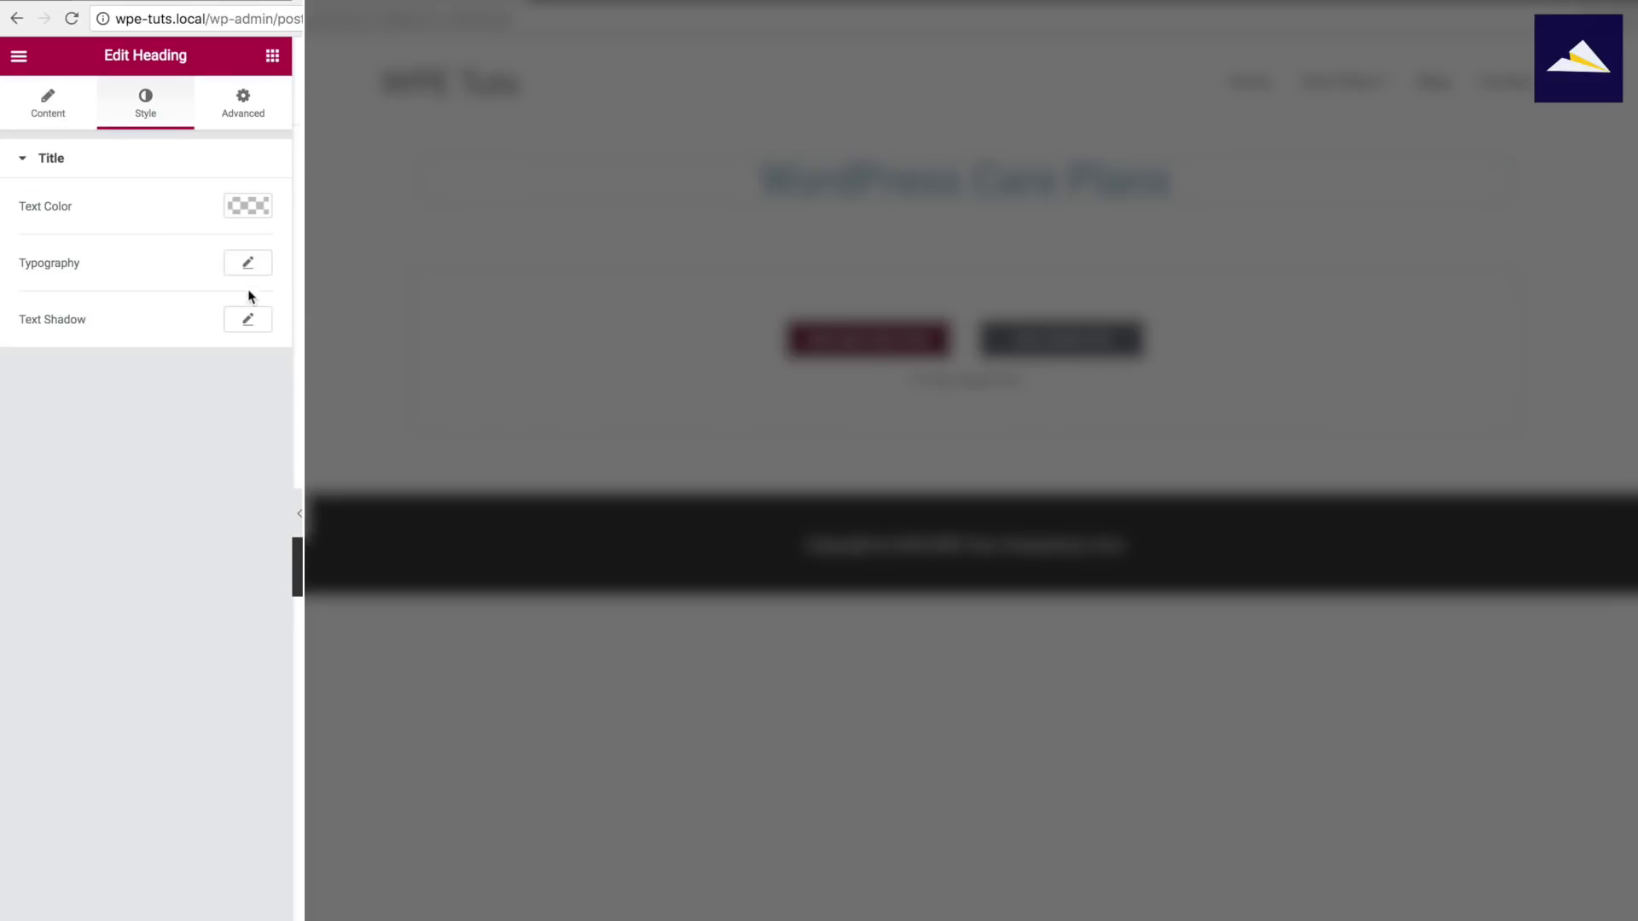
{"action": "left_click", "coordinate": [247, 263]}
{"action": "left_click", "coordinate": [179, 322]}
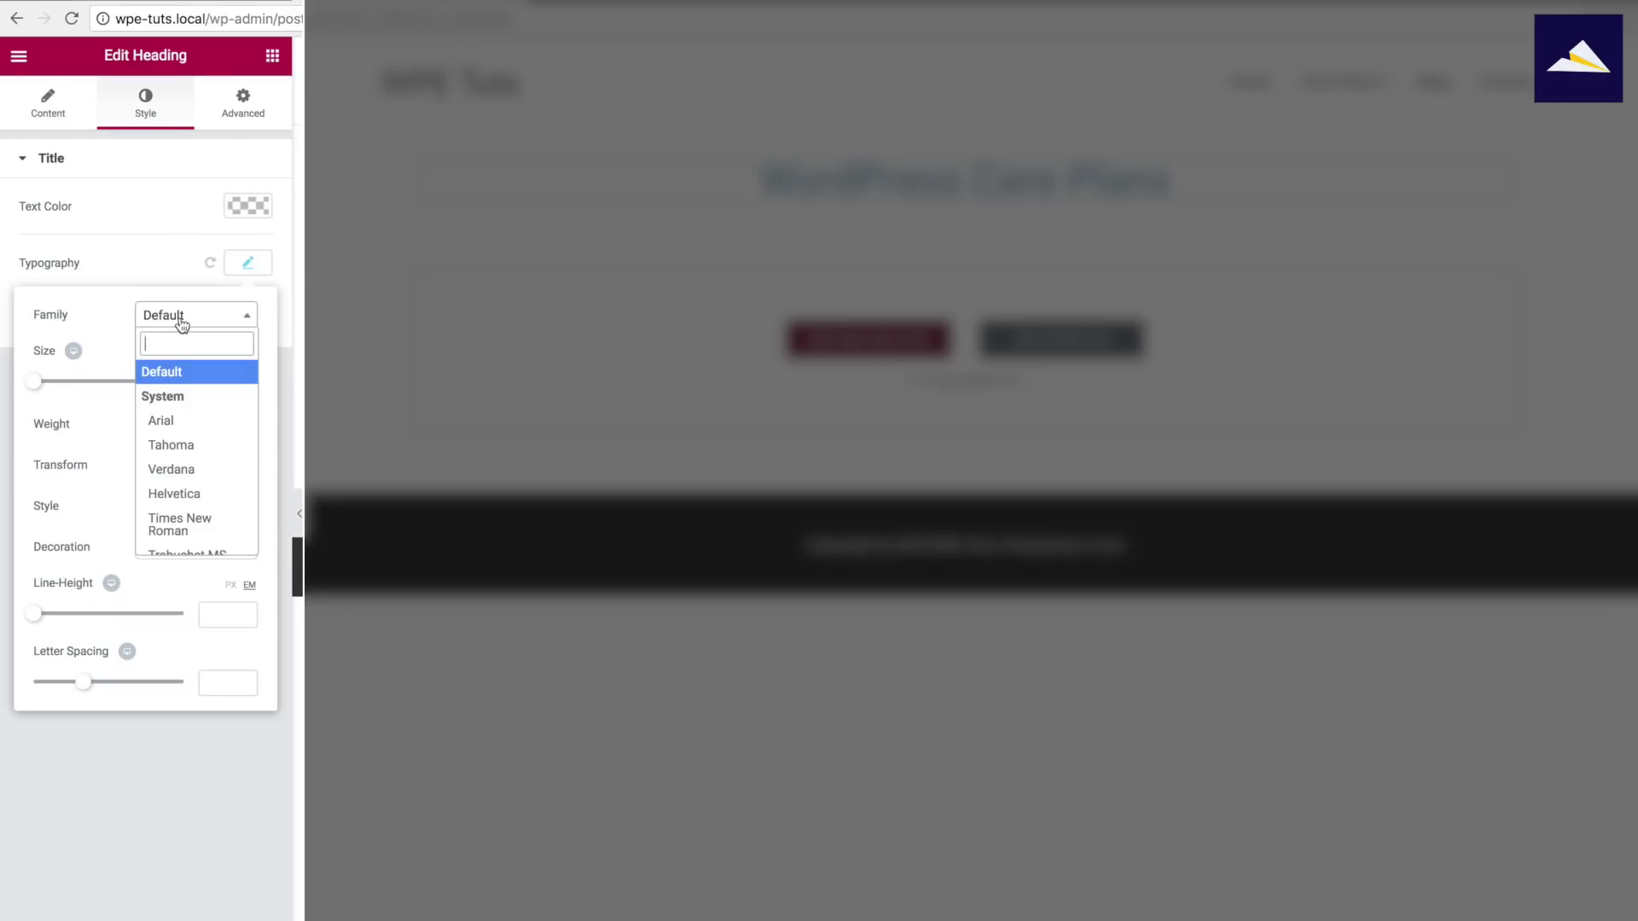
{"action": "type", "text": "lib"}
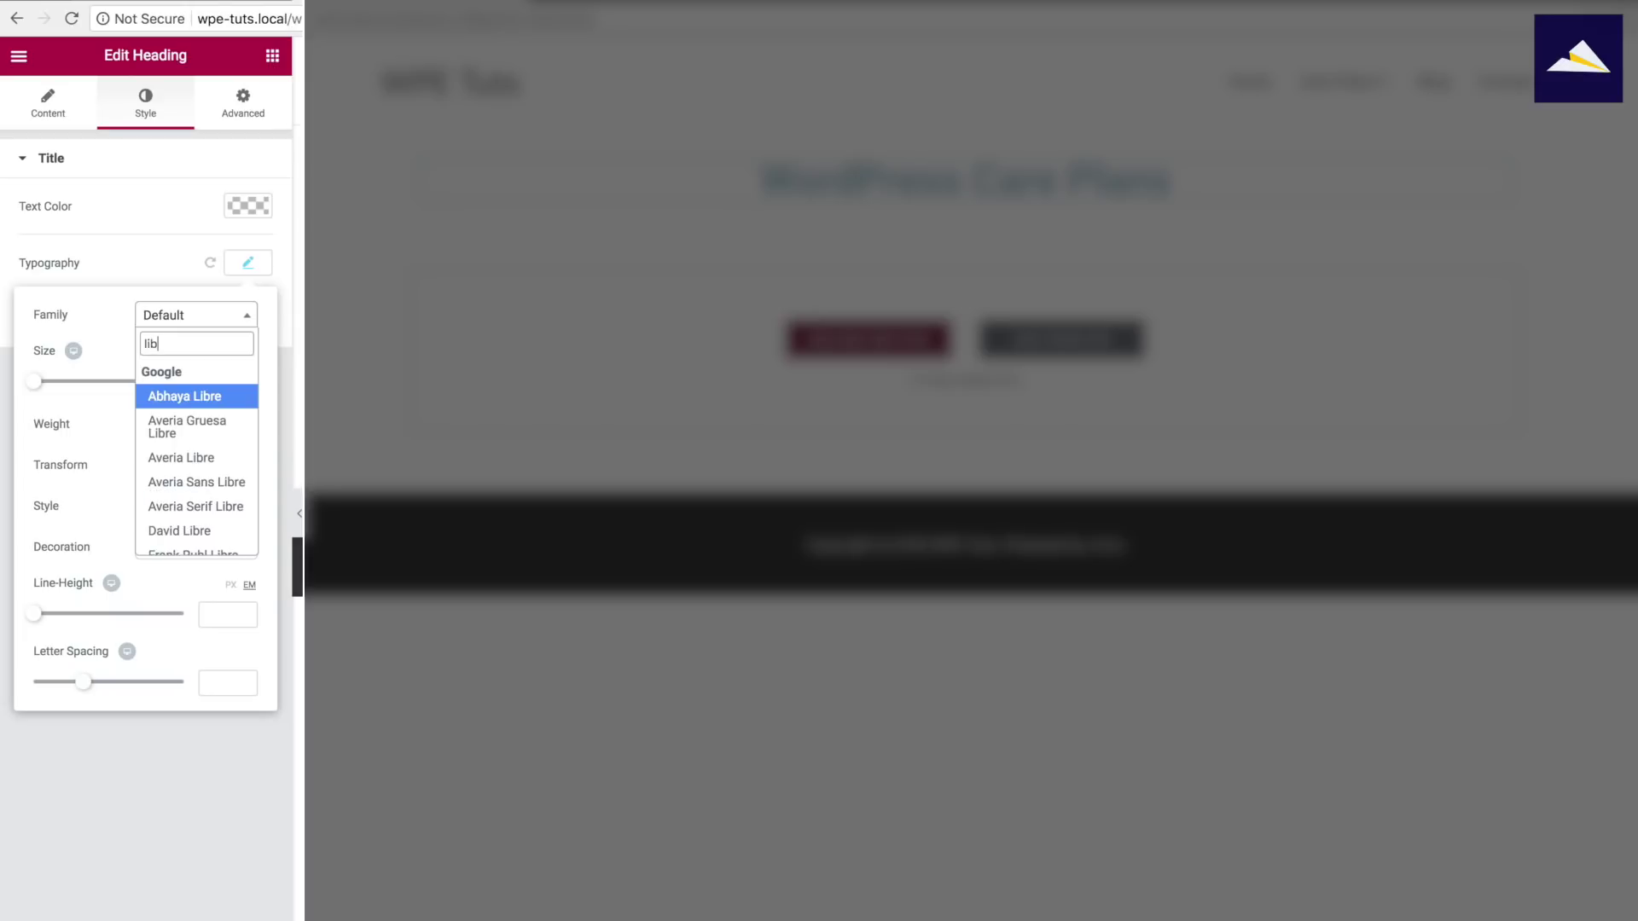
{"action": "type", "text": "re"}
{"action": "key", "text": "ctrl+a"}
{"action": "type", "text": "bask"}
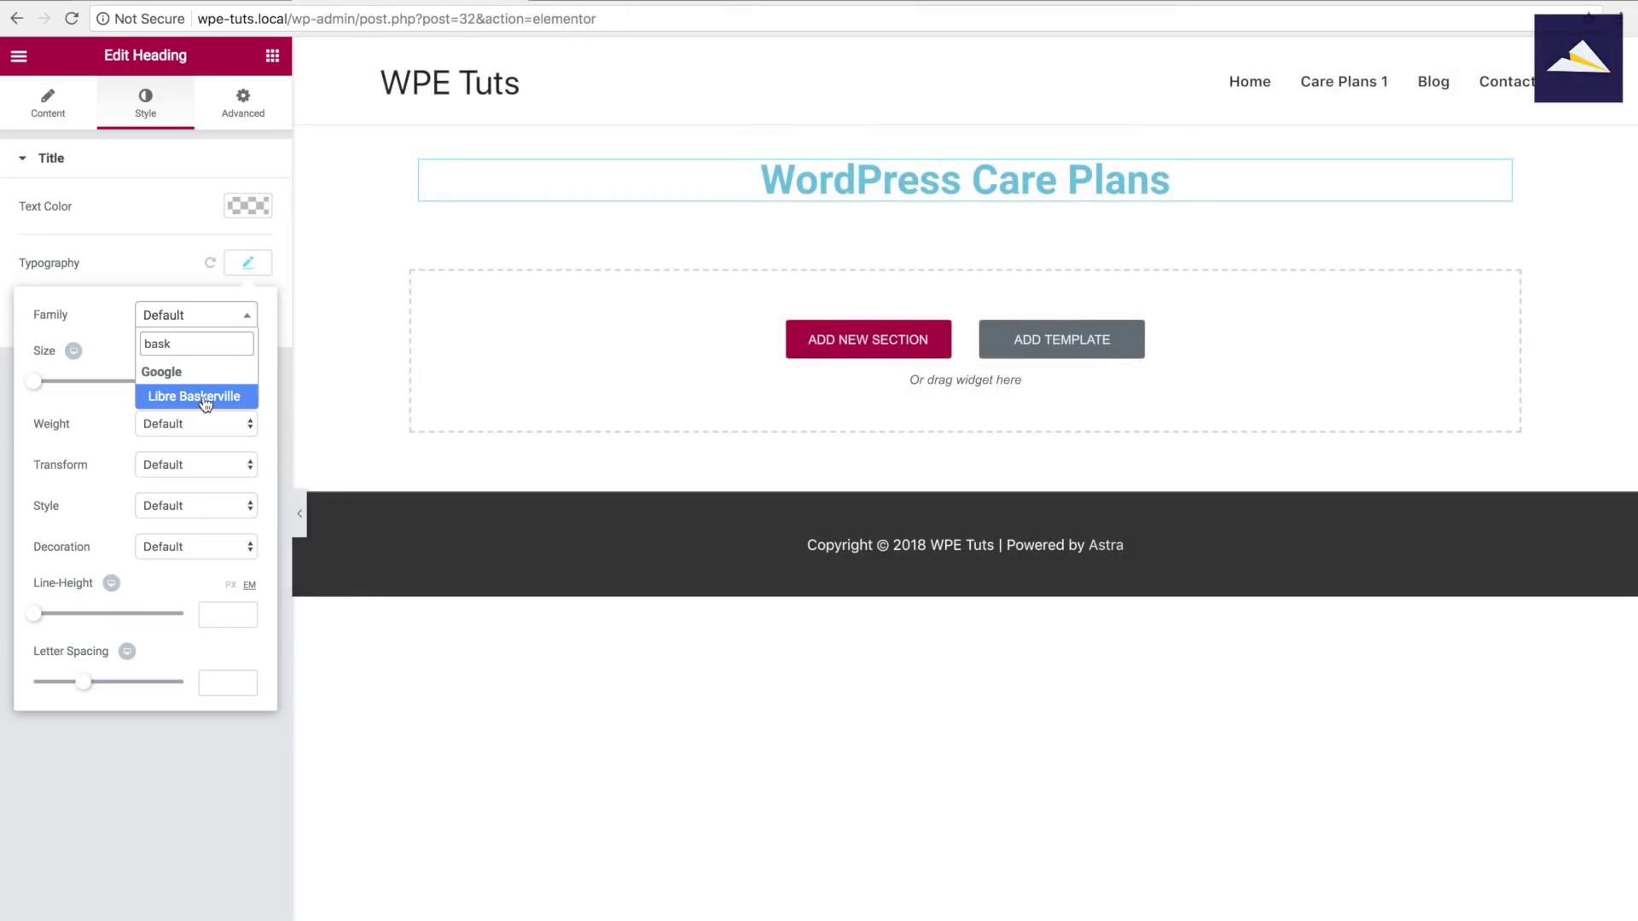
{"action": "left_click", "coordinate": [203, 397]}
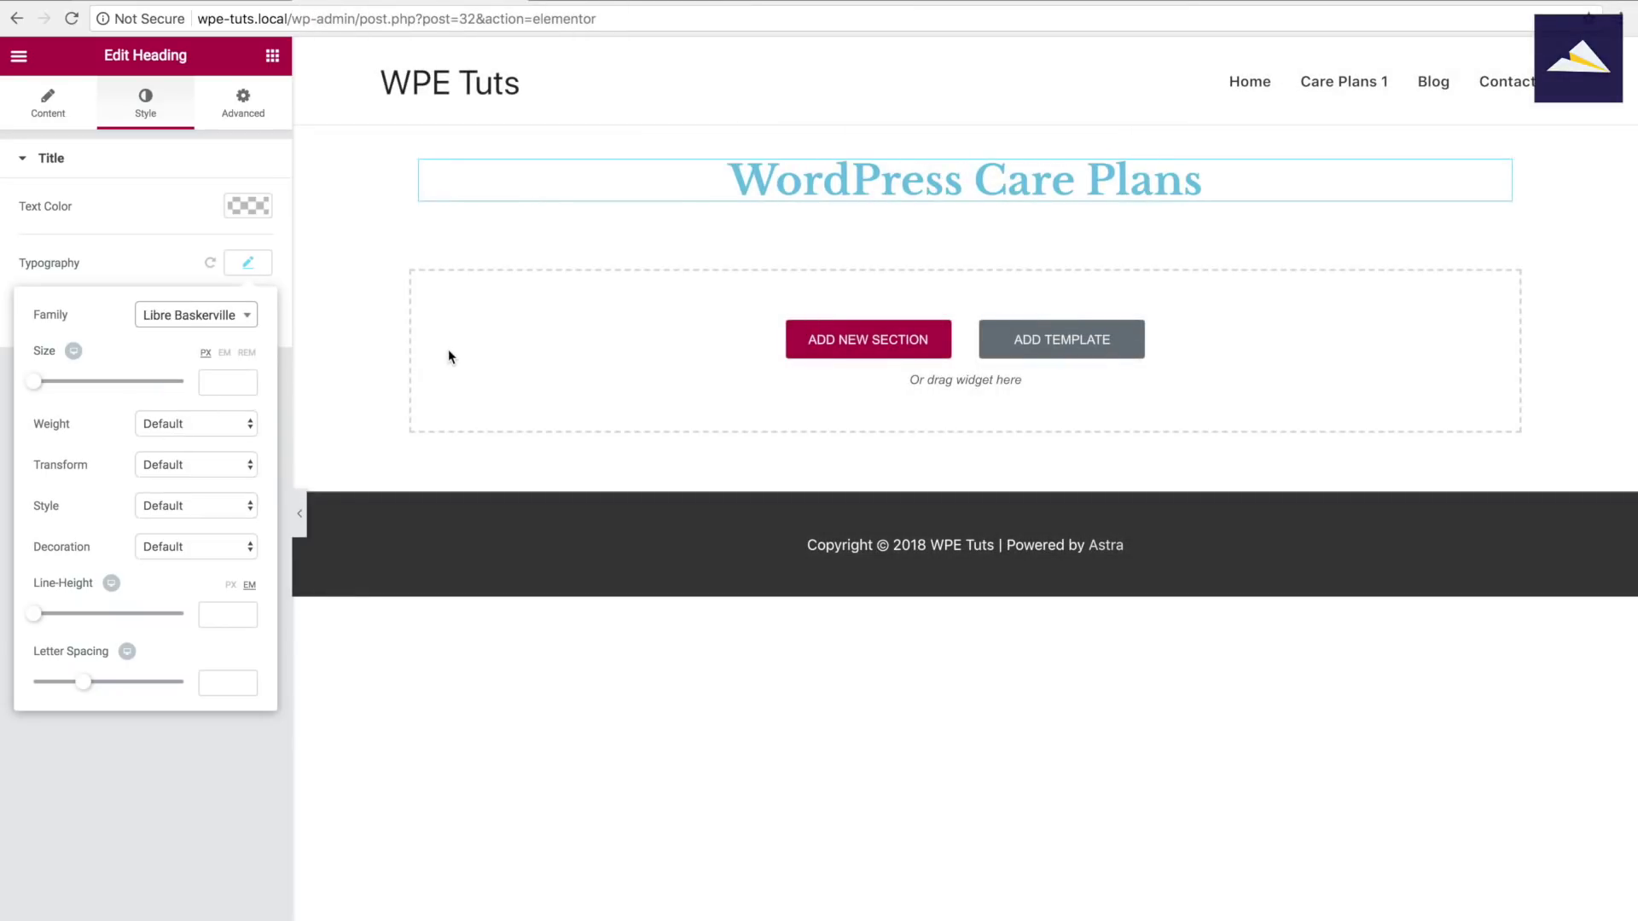
Set the heading's text color to black (#000000)
{"action": "left_click", "coordinate": [101, 201]}
{"action": "left_click", "coordinate": [247, 207]}
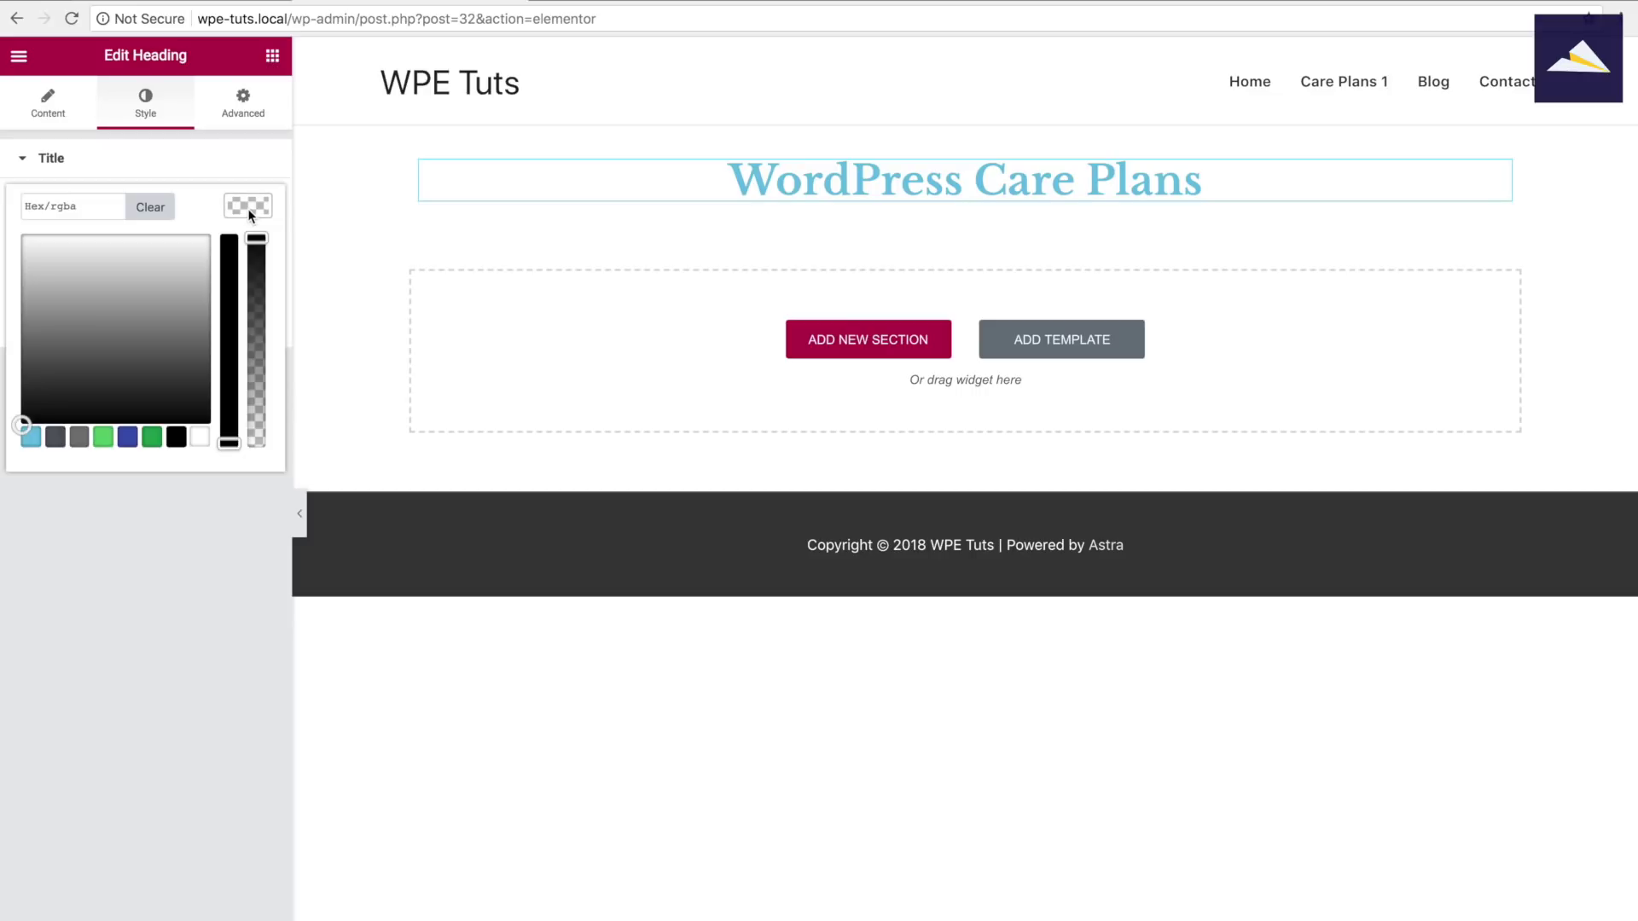
{"action": "left_click", "coordinate": [176, 437]}
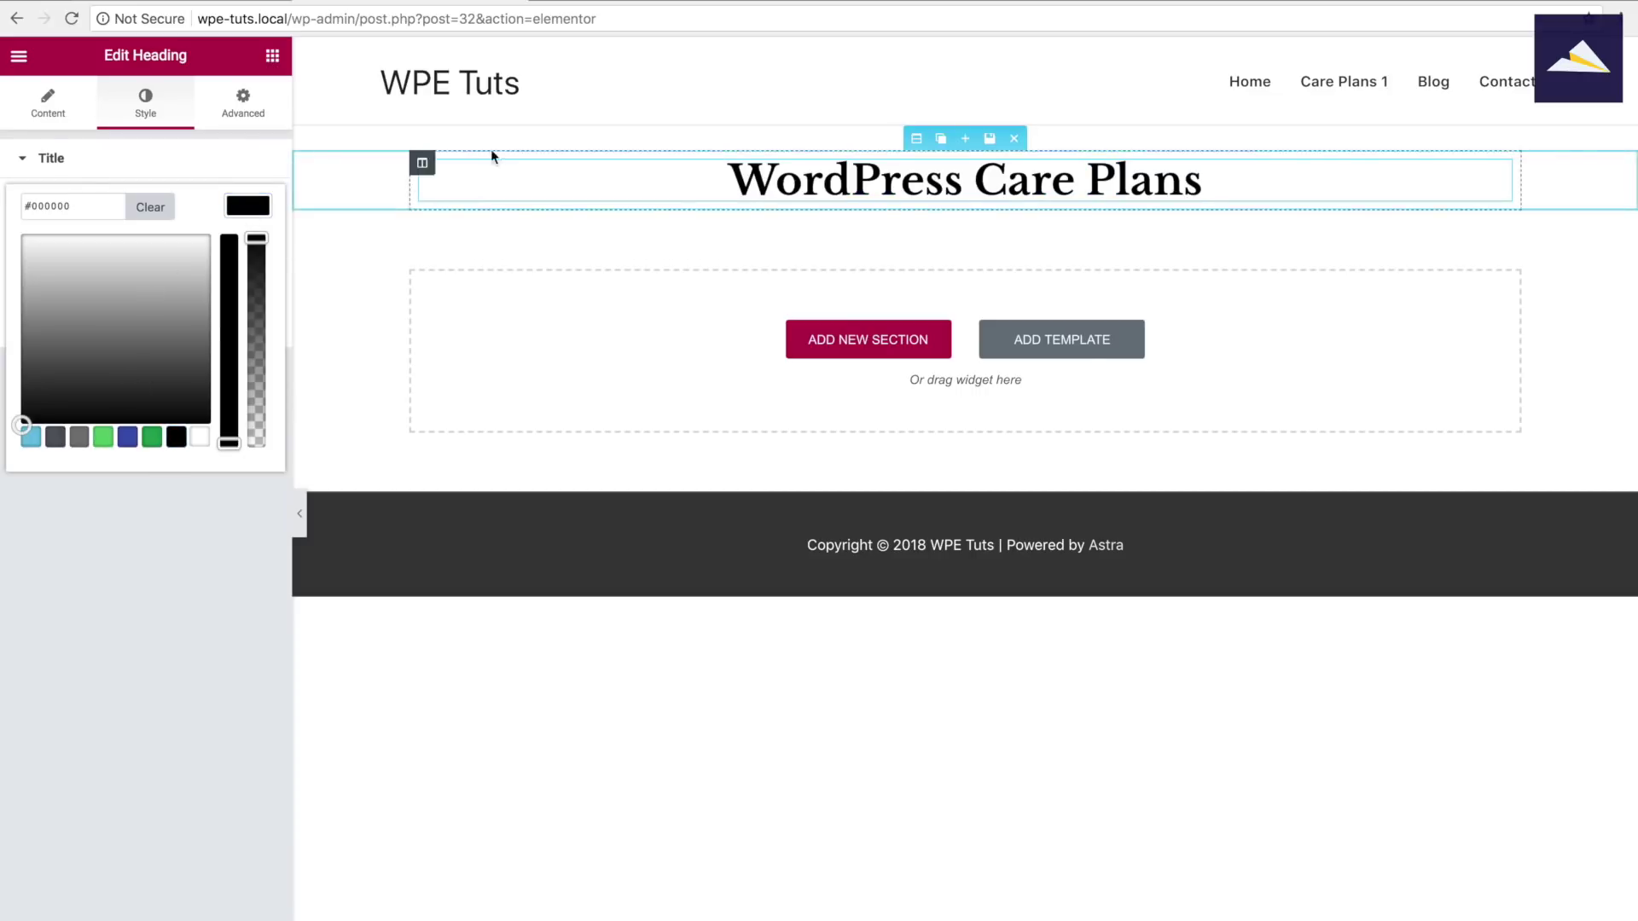
{"action": "left_click", "coordinate": [210, 659]}
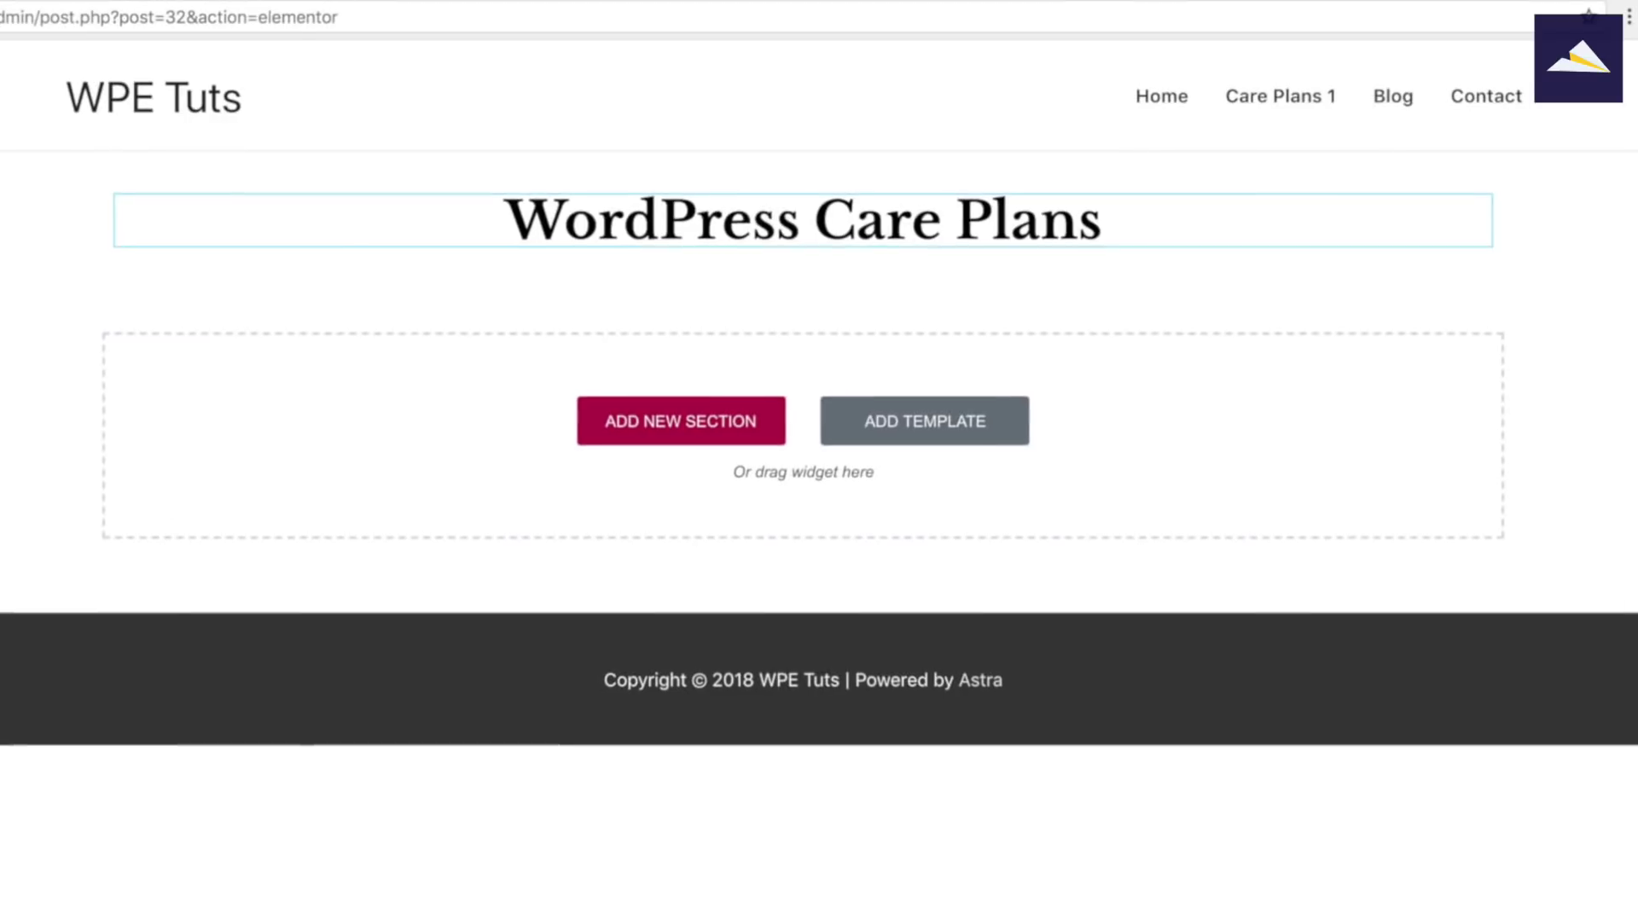
Add a section with three equal columns below the heading and place a Price Table widget in its first column
{"action": "left_click", "coordinate": [688, 426]}
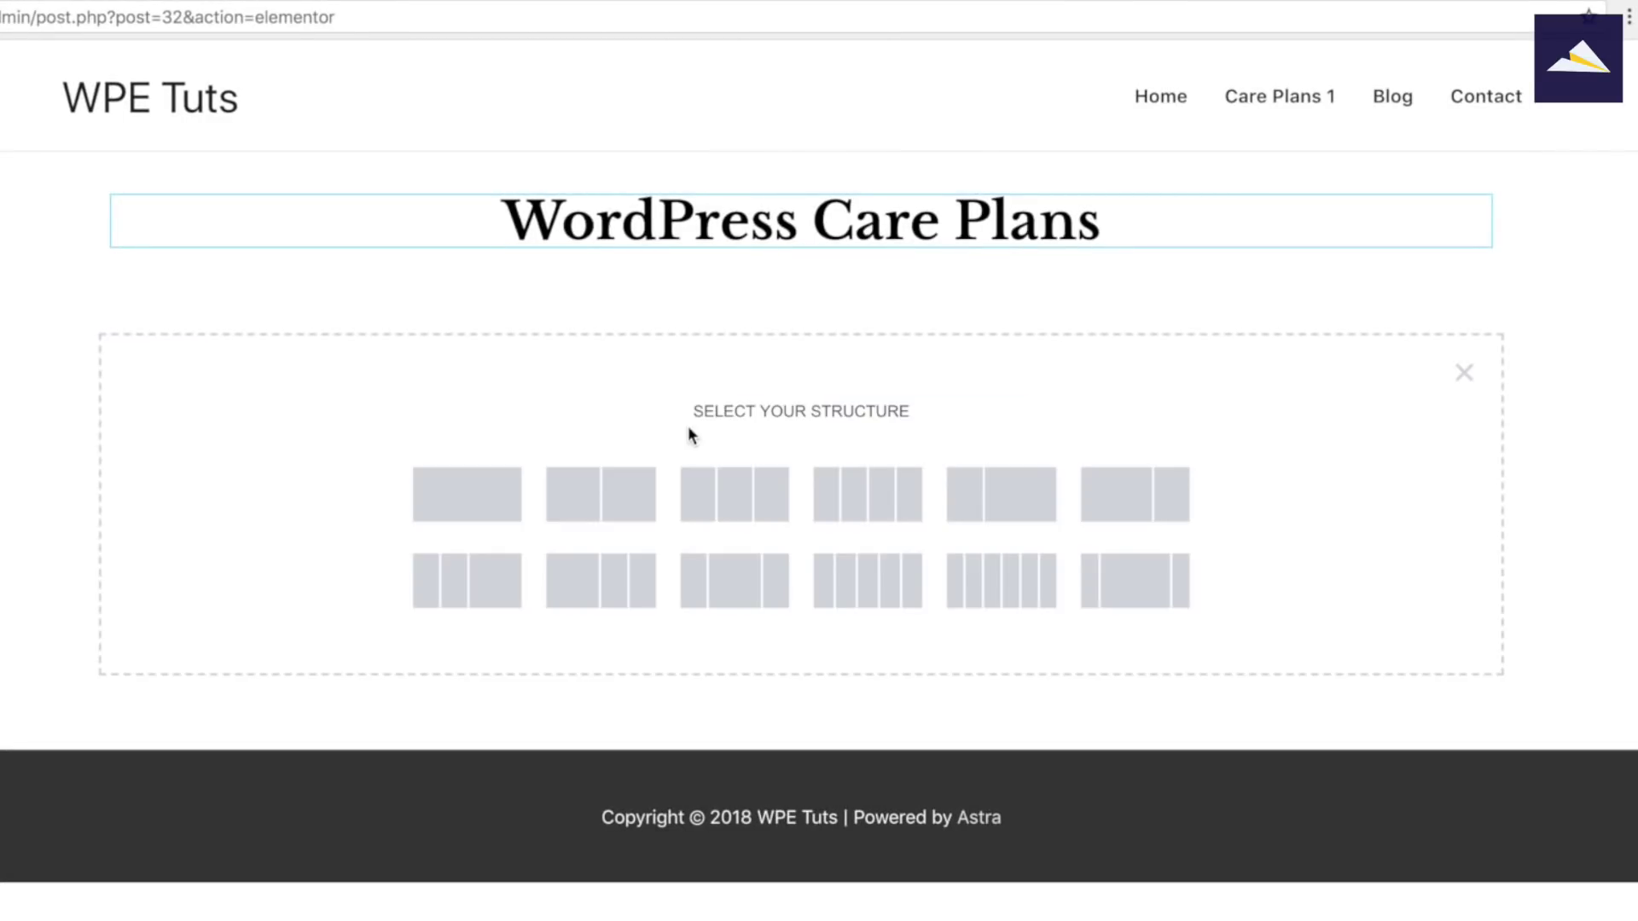
{"action": "left_click", "coordinate": [725, 504]}
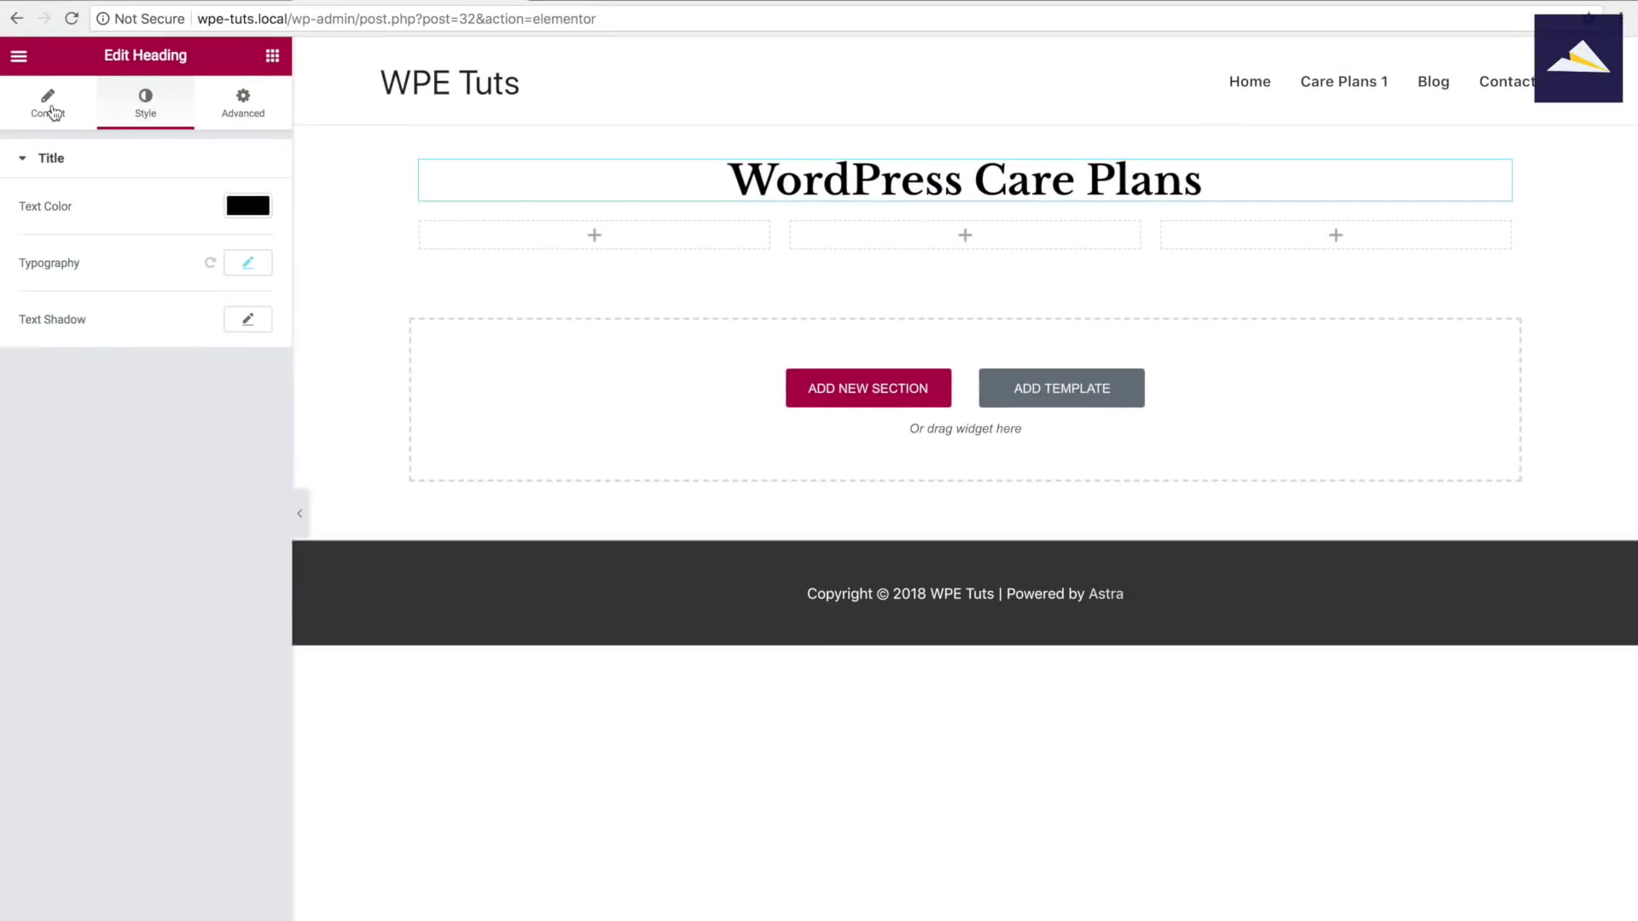
{"action": "left_click", "coordinate": [49, 109]}
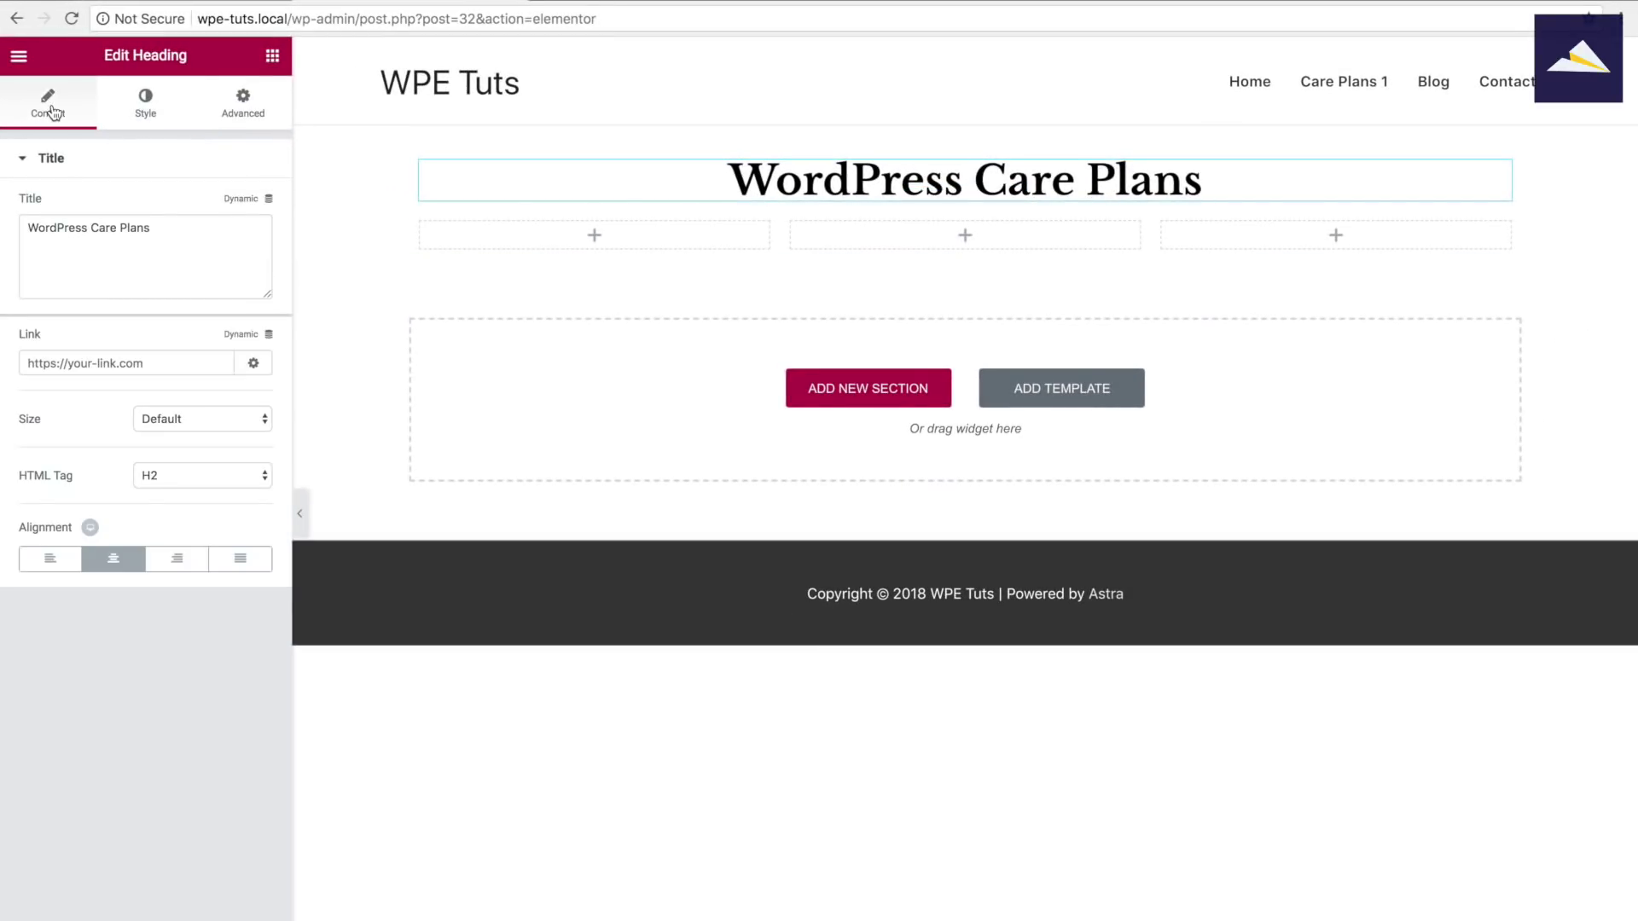
{"action": "left_click", "coordinate": [564, 239]}
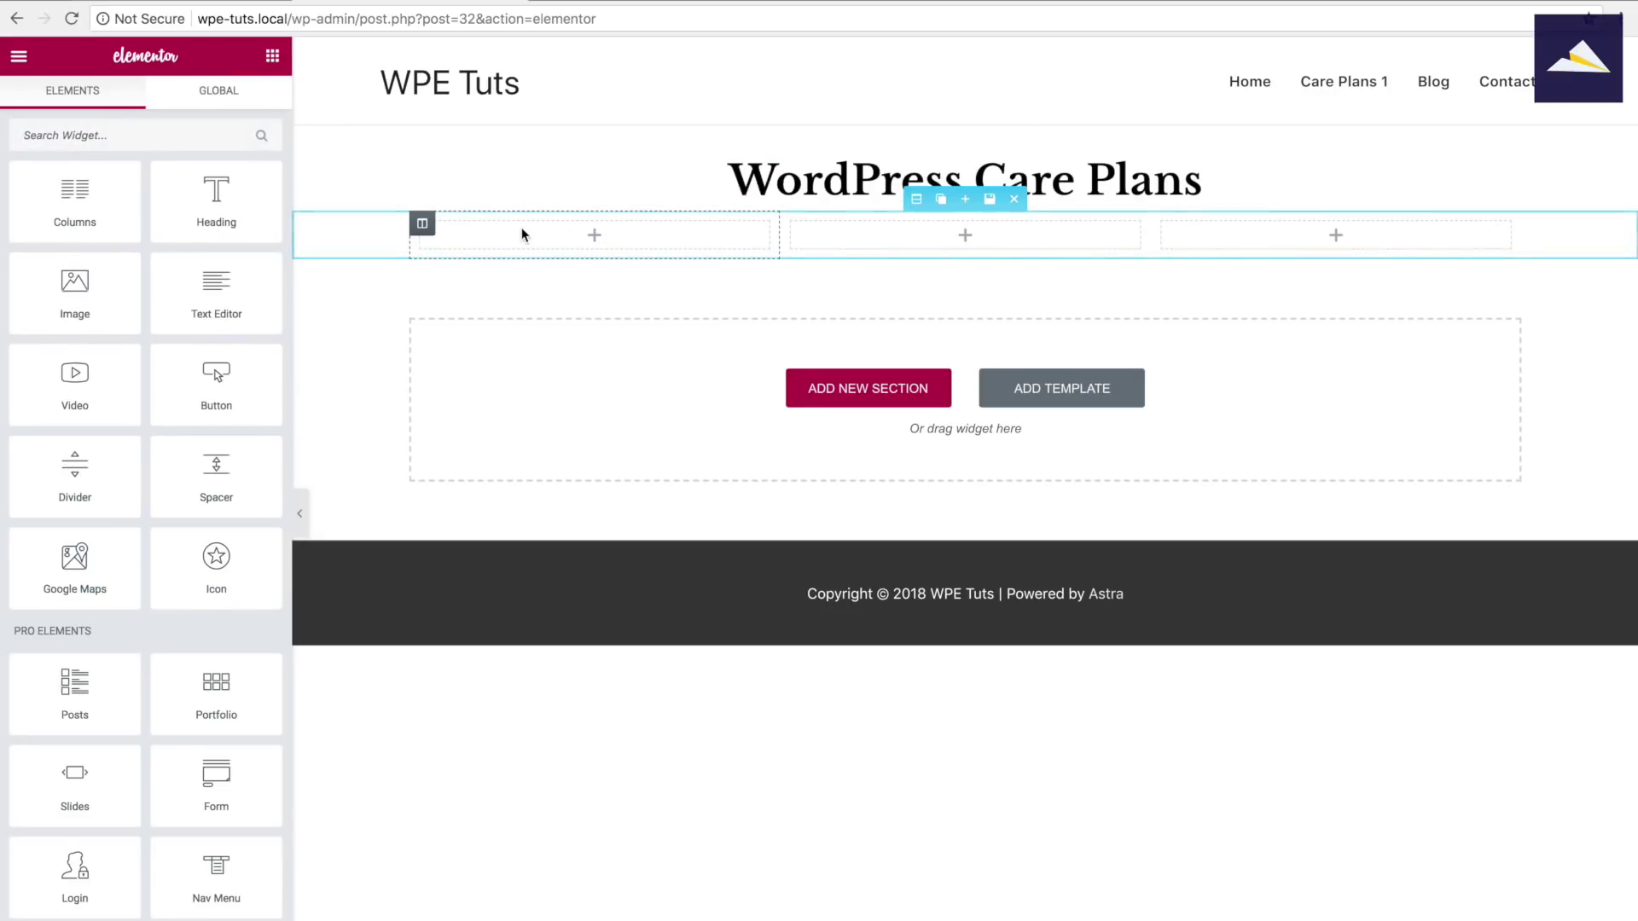
{"action": "type", "text": "pri"}
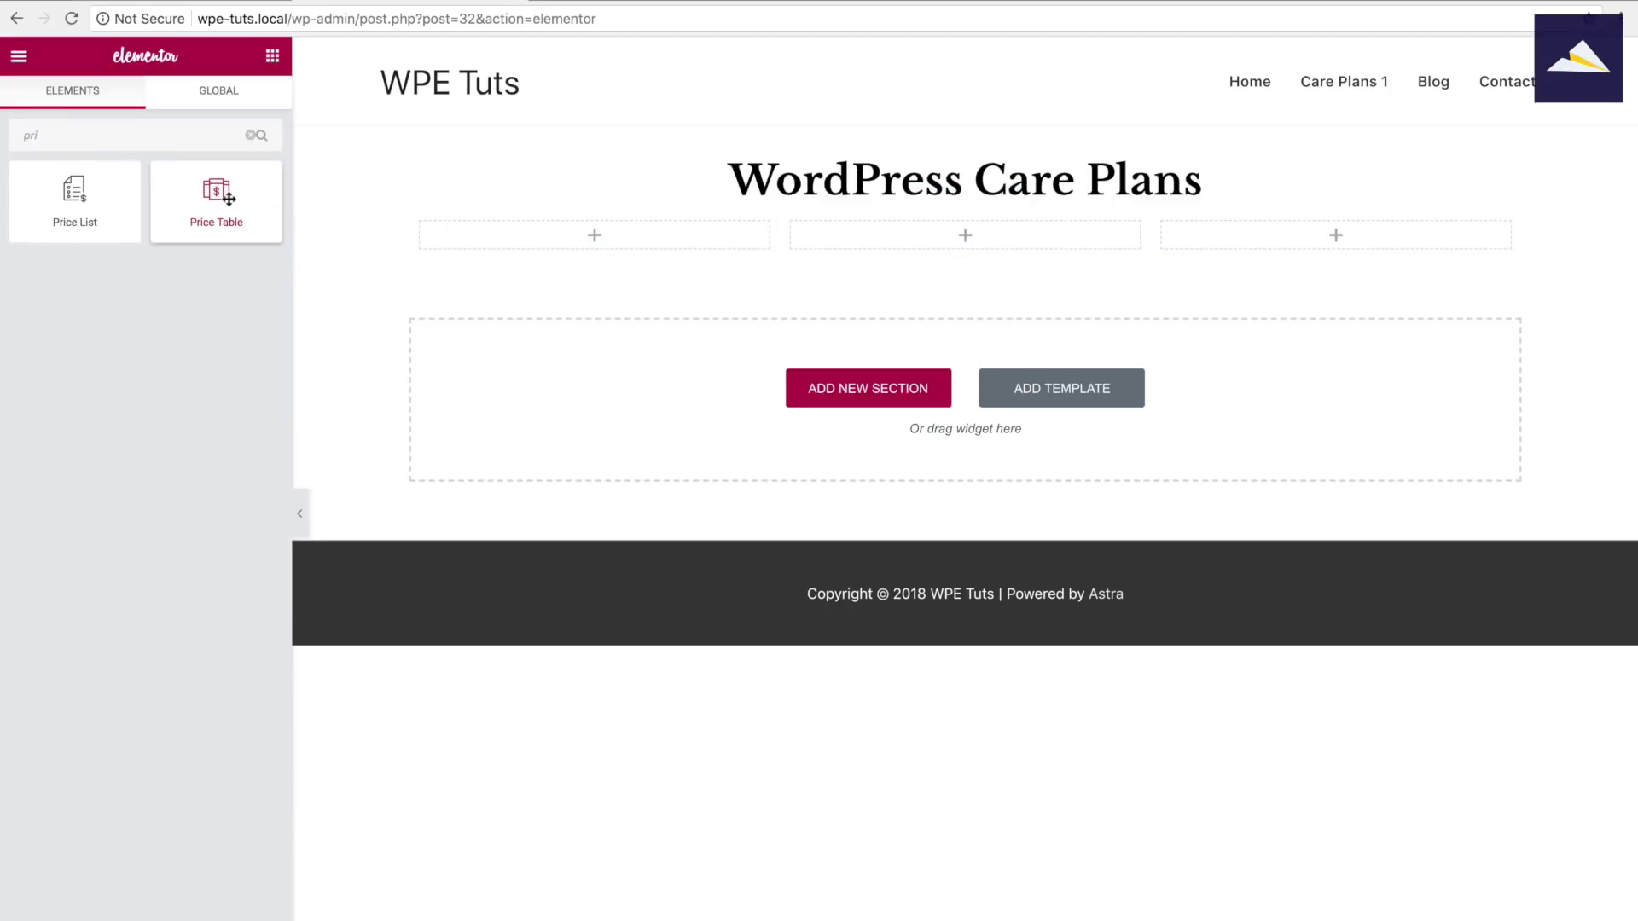
{"action": "left_click_drag", "start_coordinate": [263, 205], "coordinate": [513, 241]}
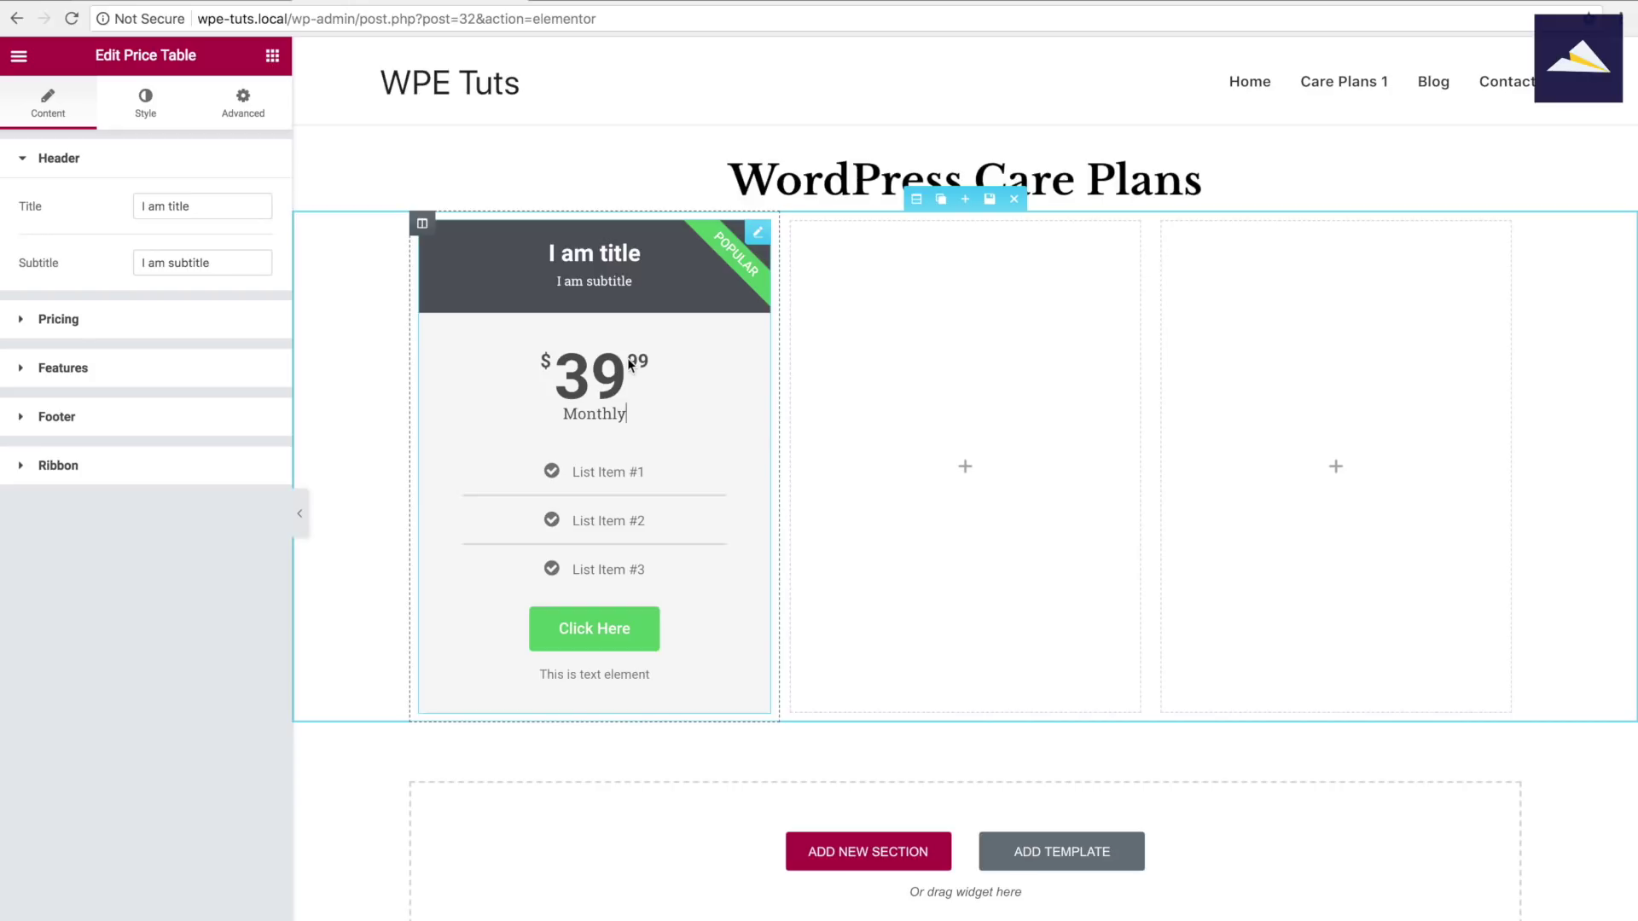
Check the Standard plan's cost in the Google Sheets care plan spreadsheet and set the price table's price to 99
{"action": "key", "text": "ctrl+Tab"}
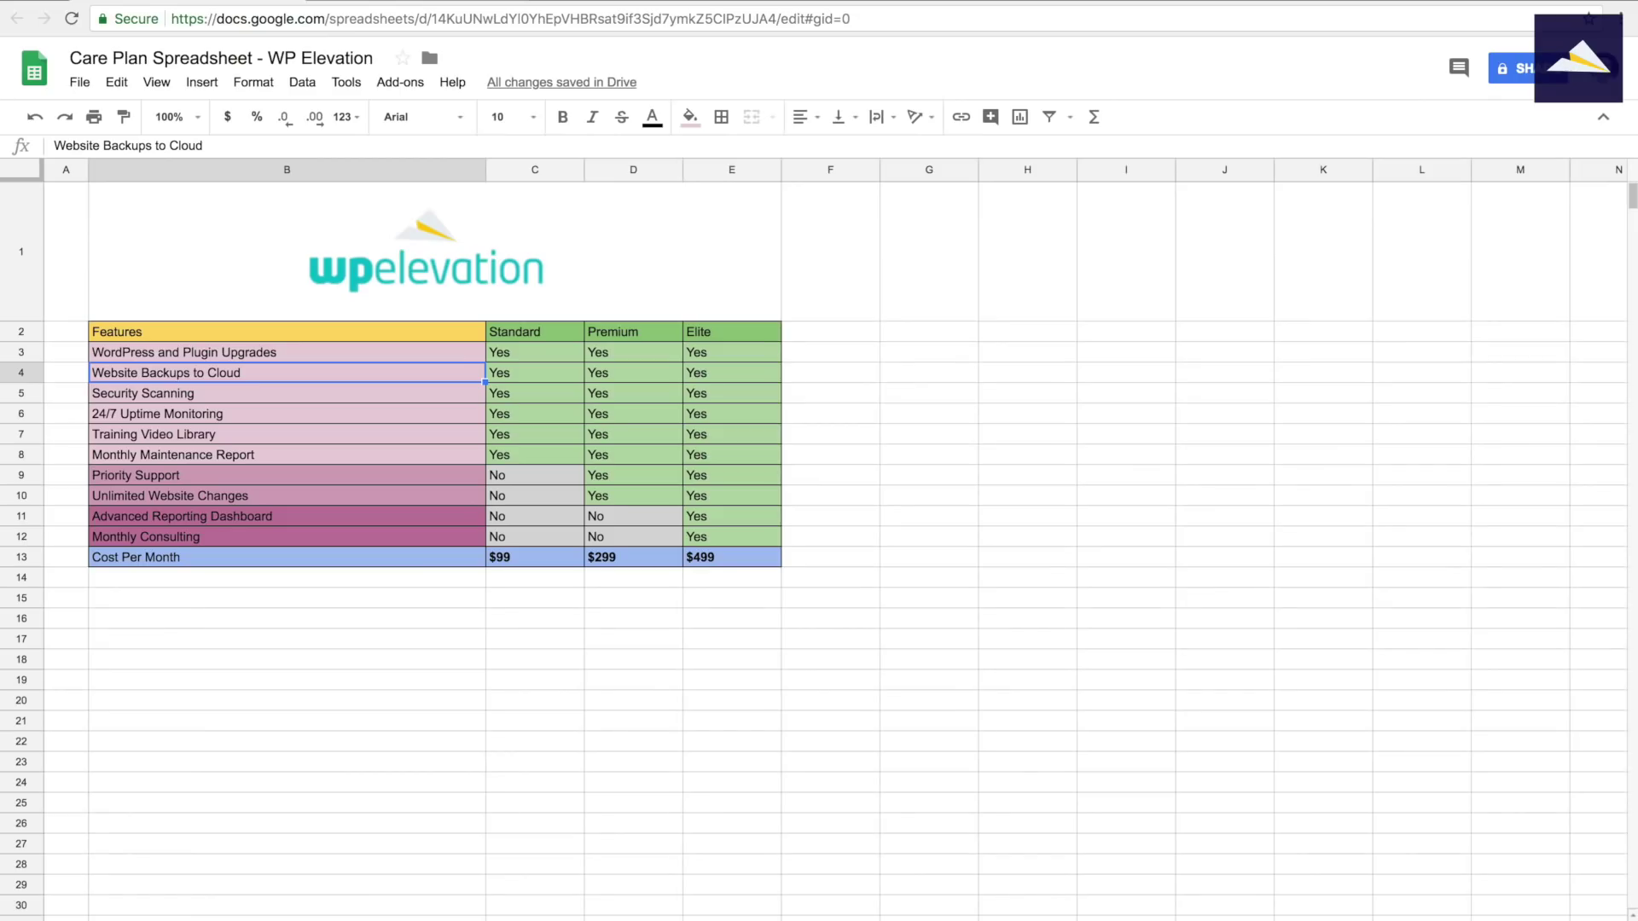
{"action": "key", "text": "ctrl+shift+Tab"}
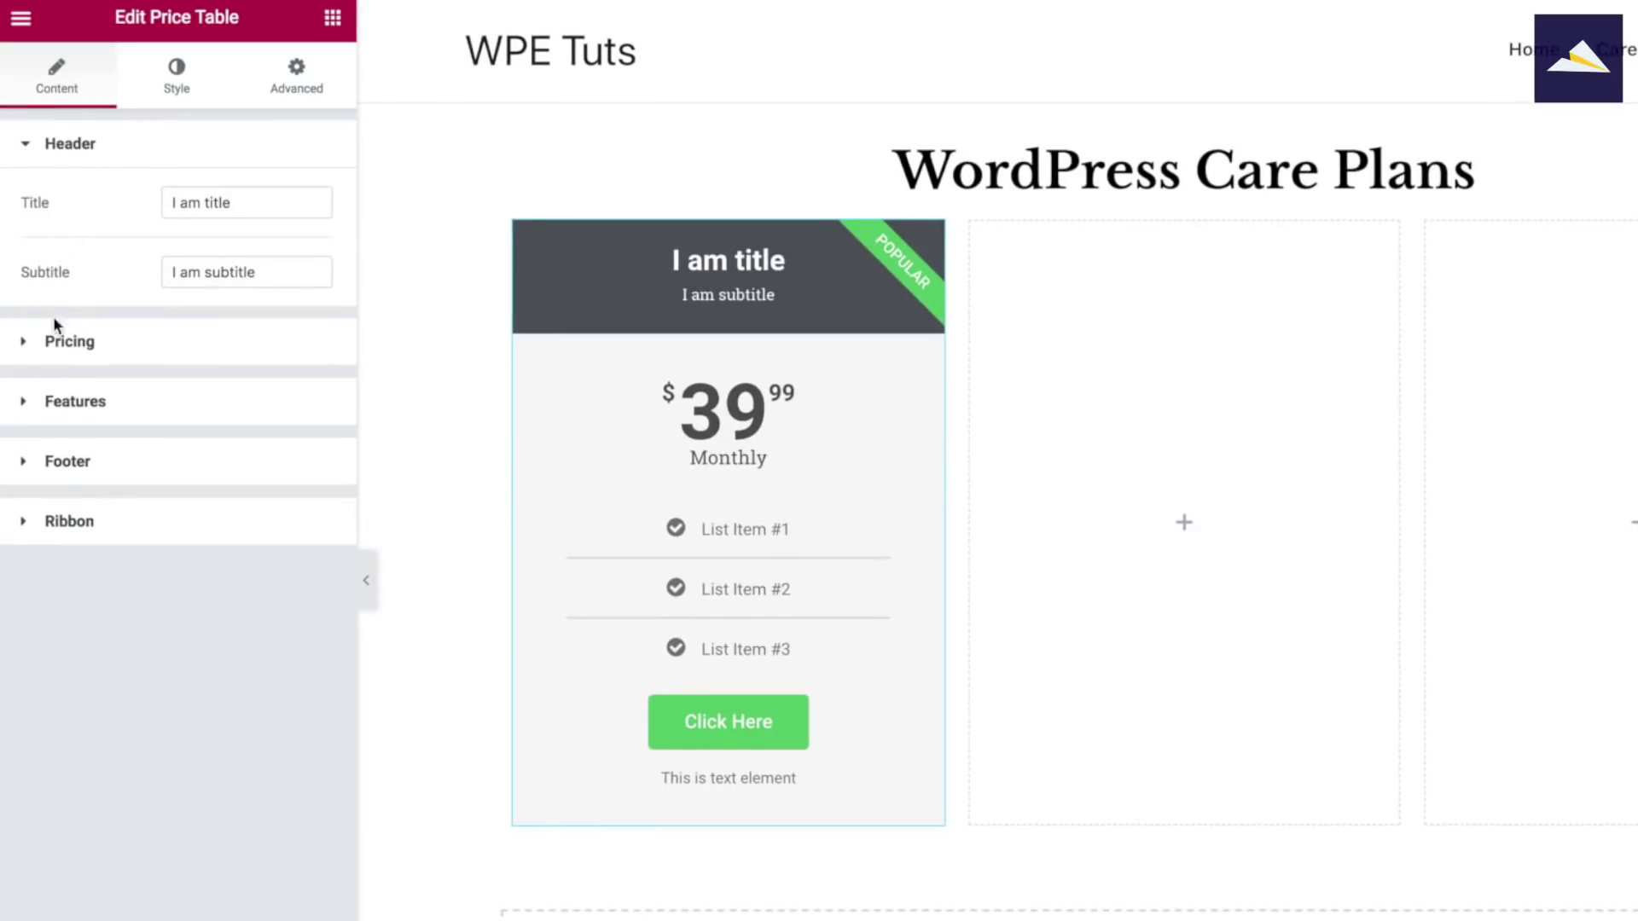
{"action": "left_click", "coordinate": [75, 344]}
{"action": "left_click", "coordinate": [189, 331]}
{"action": "double_click", "coordinate": [189, 331]}
{"action": "type", "text": "99"}
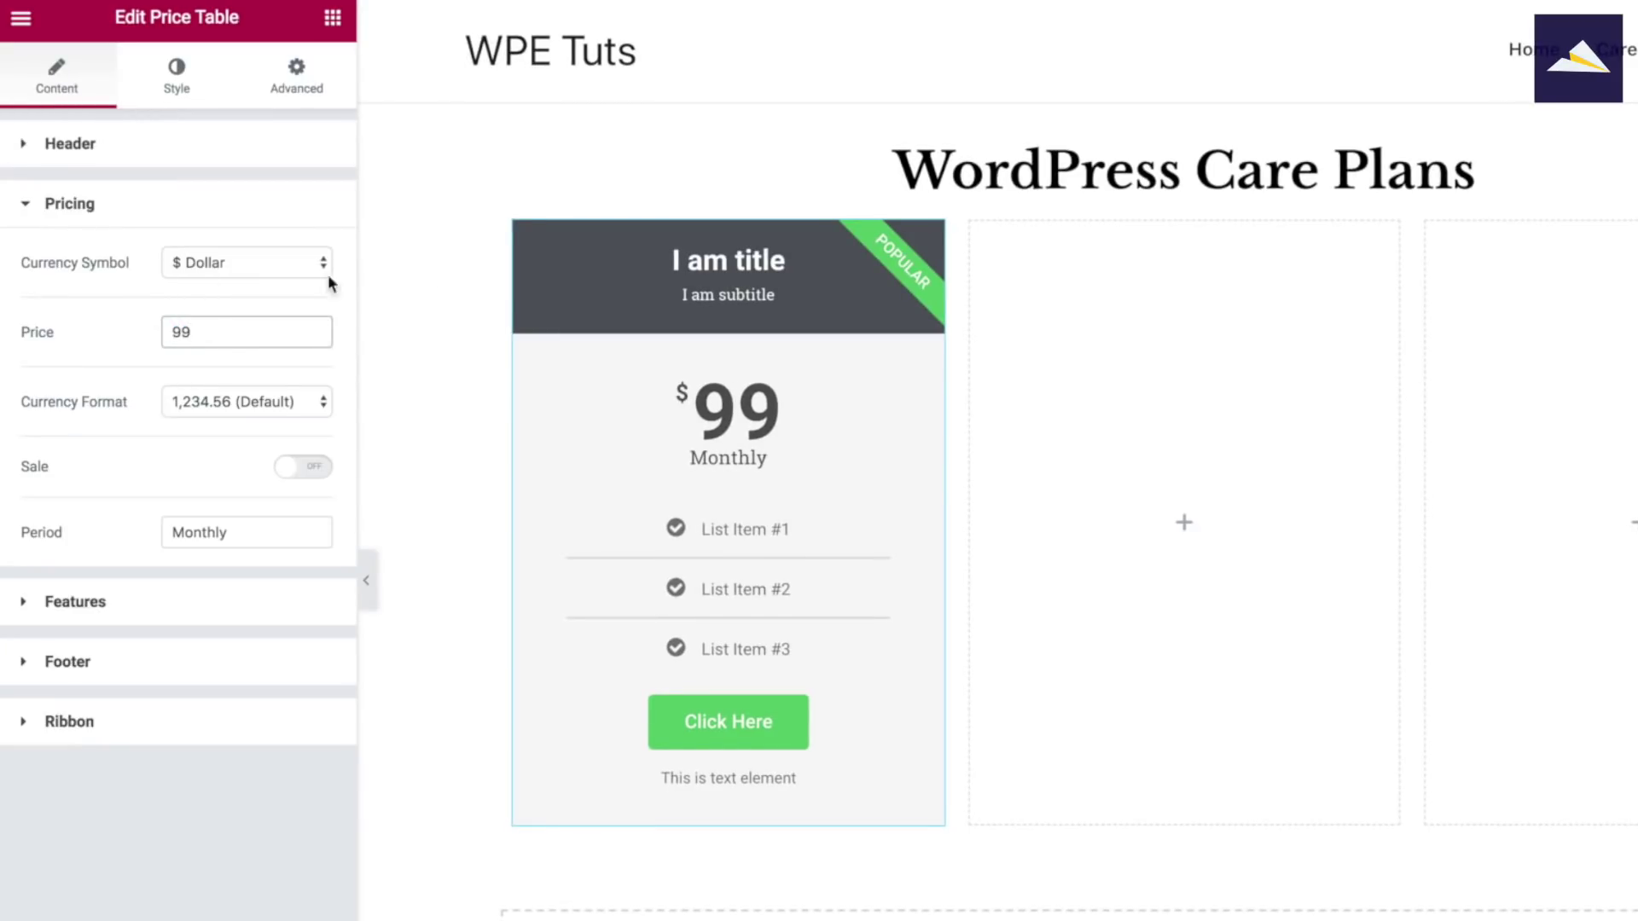
Replace the price table's placeholder title with "Standard"
{"action": "left_click", "coordinate": [785, 261]}
{"action": "triple_click", "coordinate": [725, 260]}
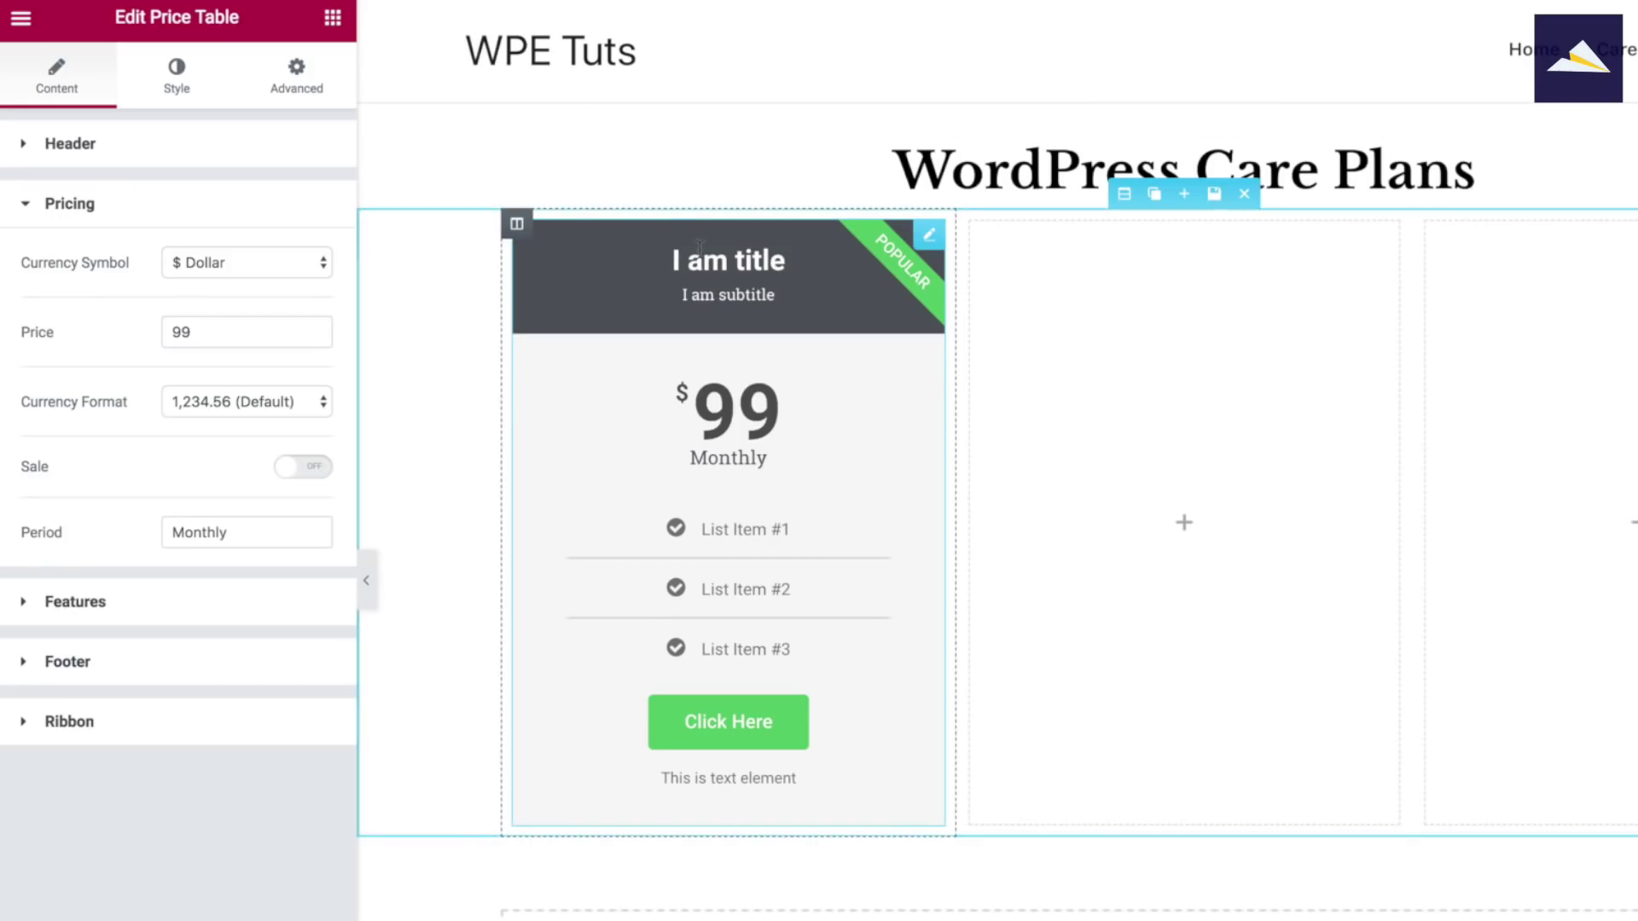
{"action": "left_click", "coordinate": [798, 261]}
{"action": "key", "text": "BackSpace"}
{"action": "key", "text": "BackSpace"}
{"action": "key", "text": "BackSpace"}
{"action": "key", "text": "BackSpace"}
{"action": "key", "text": "BackSpace"}
{"action": "key", "text": "BackSpace"}
{"action": "key", "text": "BackSpace"}
{"action": "key", "text": "BackSpace"}
{"action": "key", "text": "BackSpace"}
{"action": "key", "text": "BackSpace"}
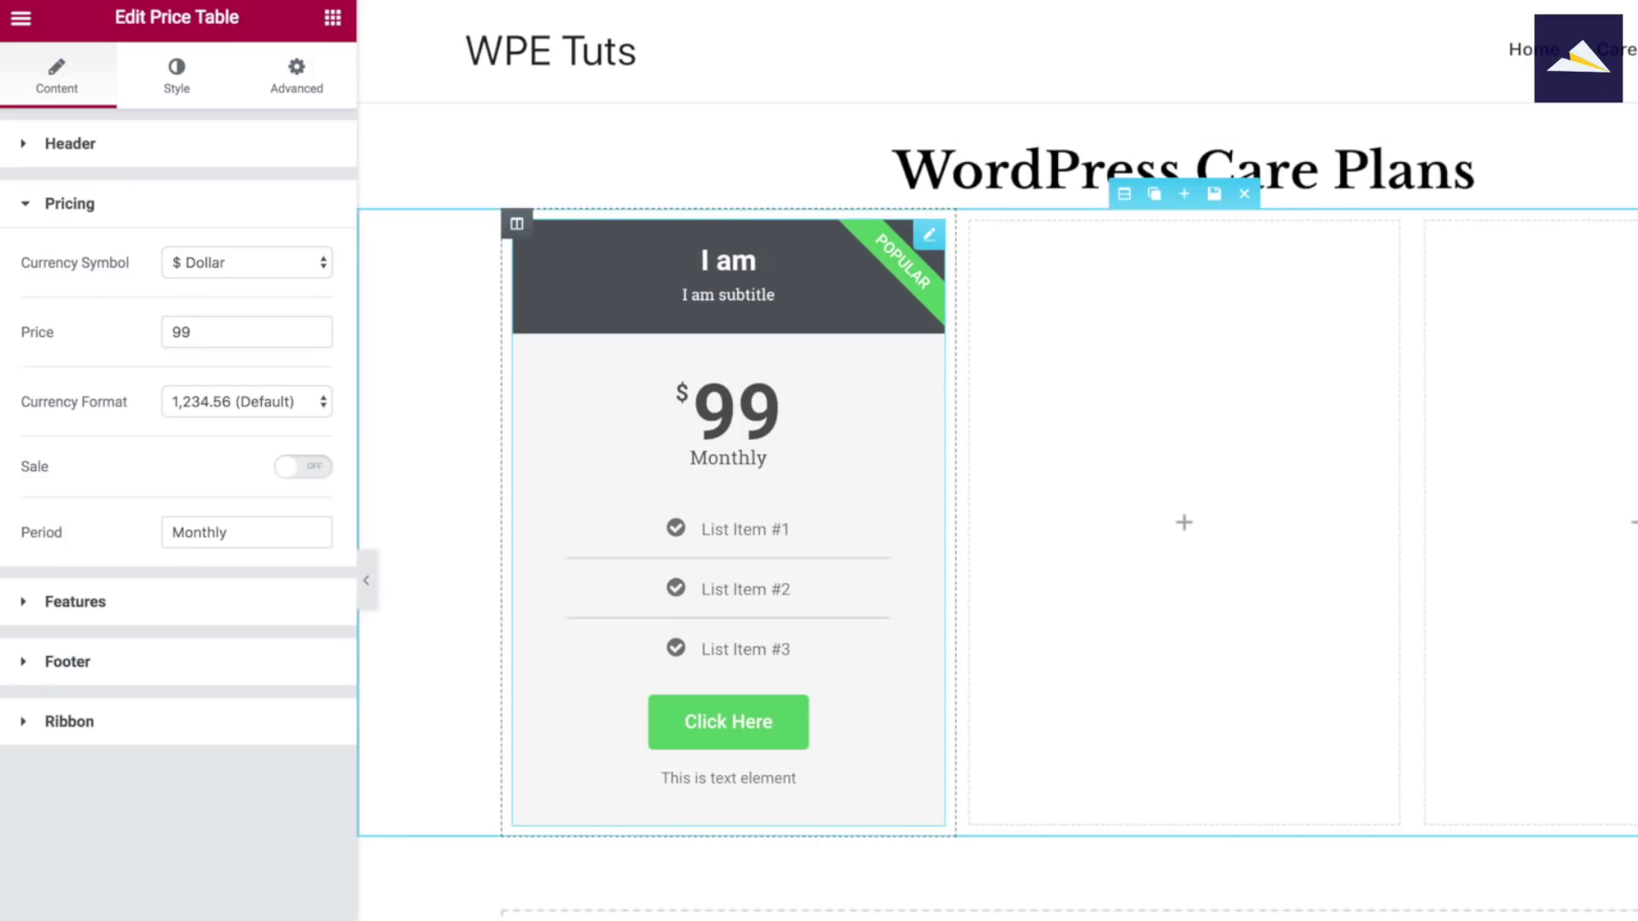
{"action": "type", "text": "Standard"}
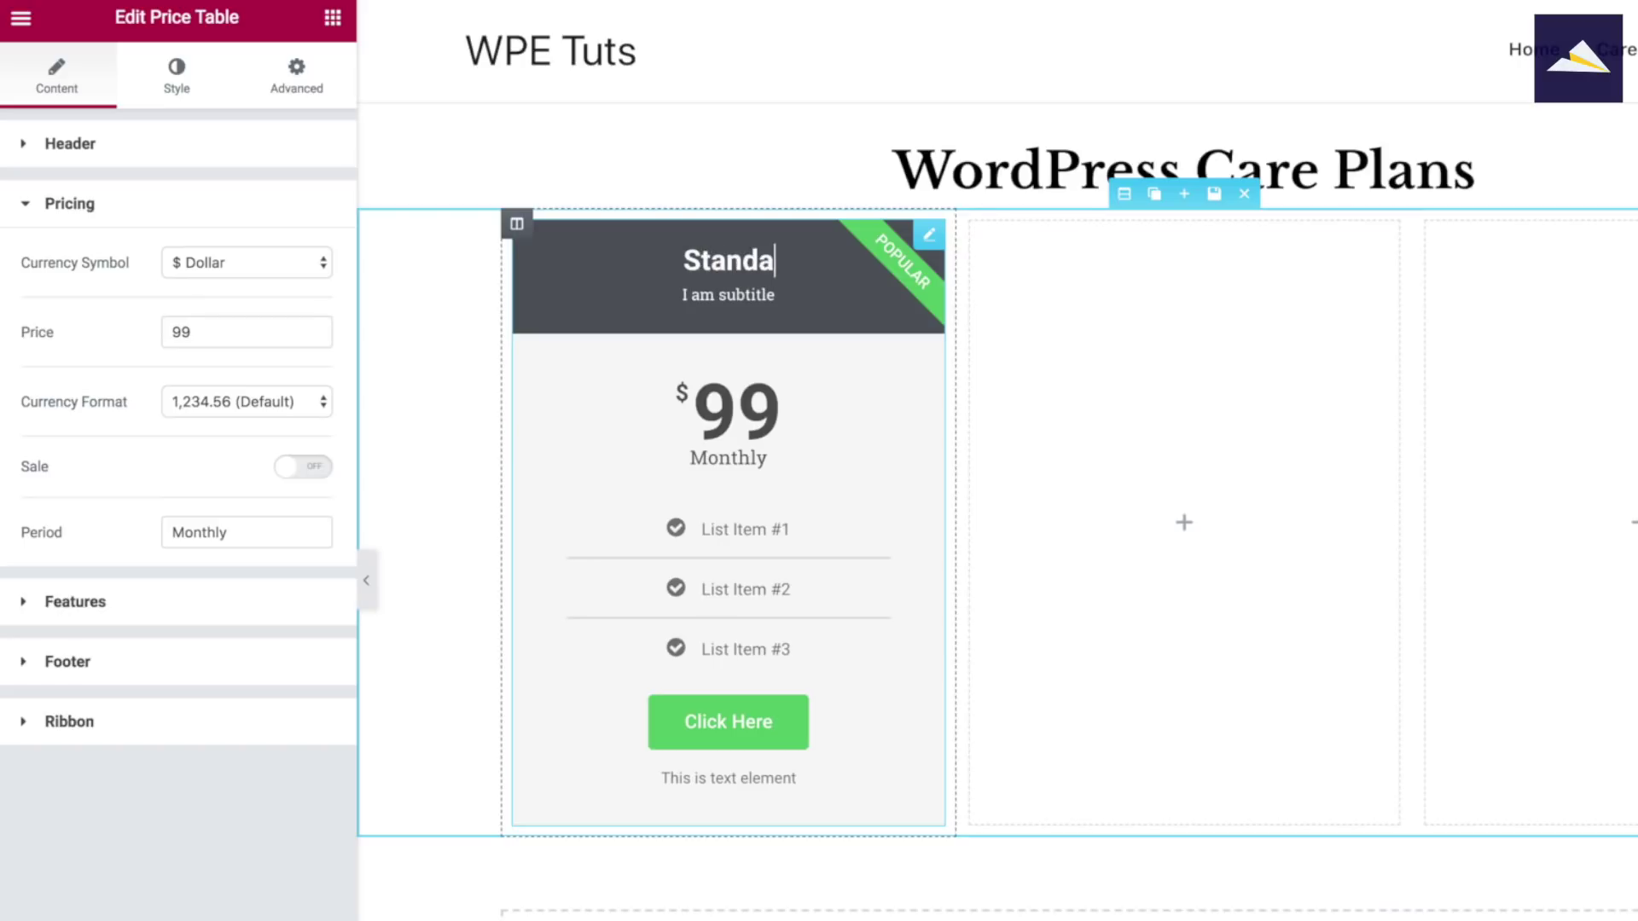
Clear the placeholder subtitle from the Standard price table's header
{"action": "left_click", "coordinate": [768, 296]}
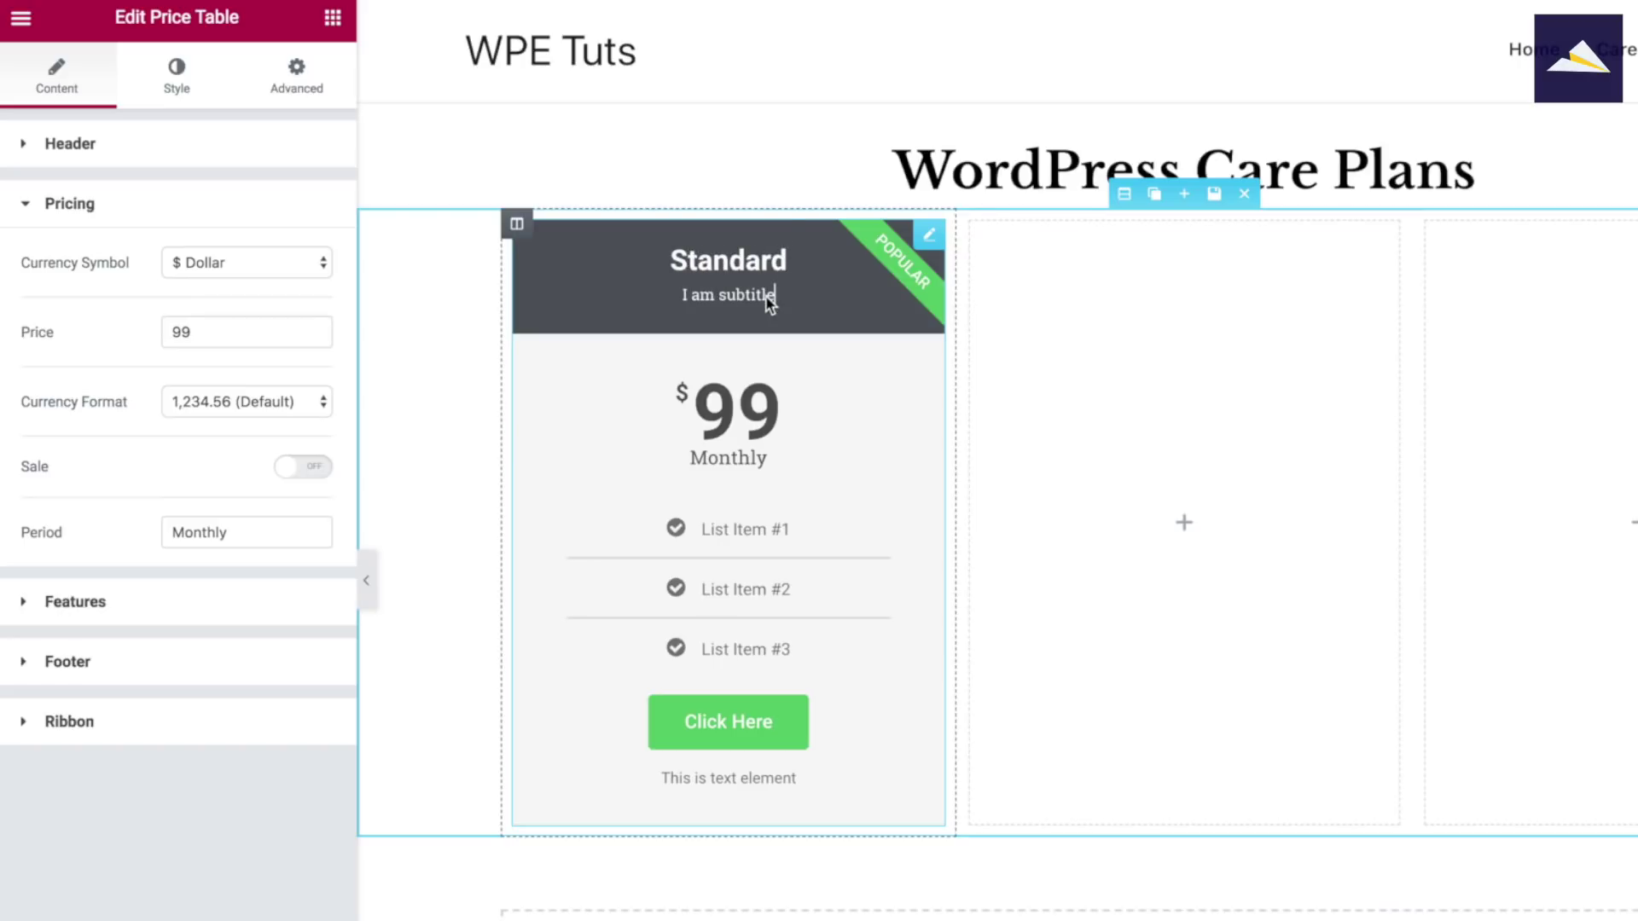
{"action": "key", "text": "ctrl+a"}
{"action": "key", "text": "BackSpace"}
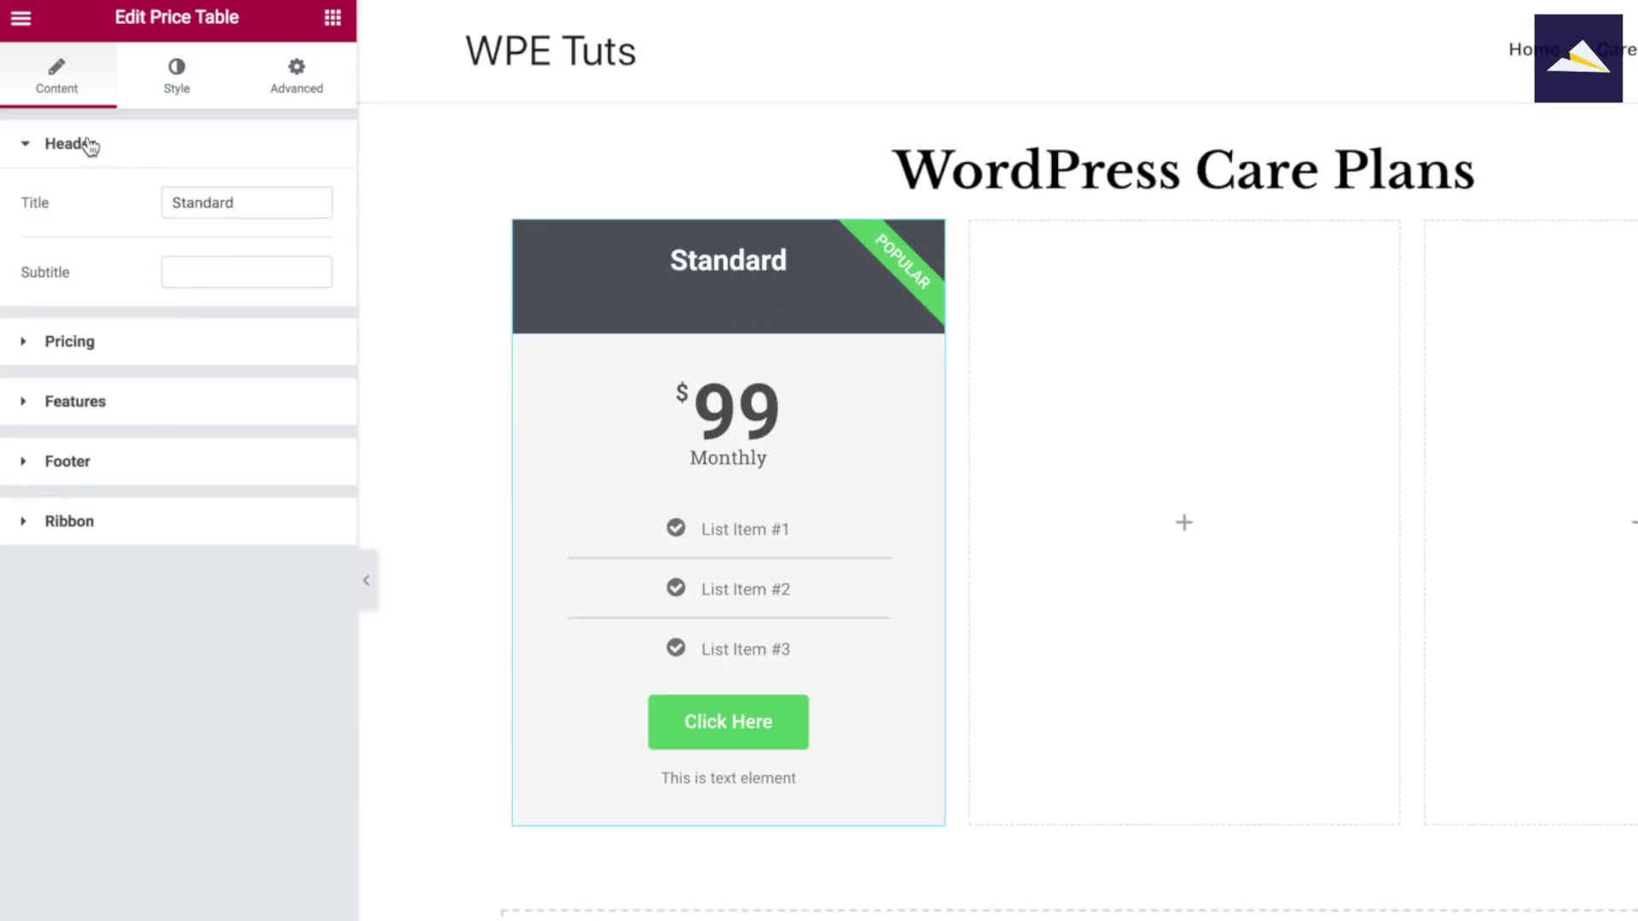
{"action": "left_click", "coordinate": [204, 273]}
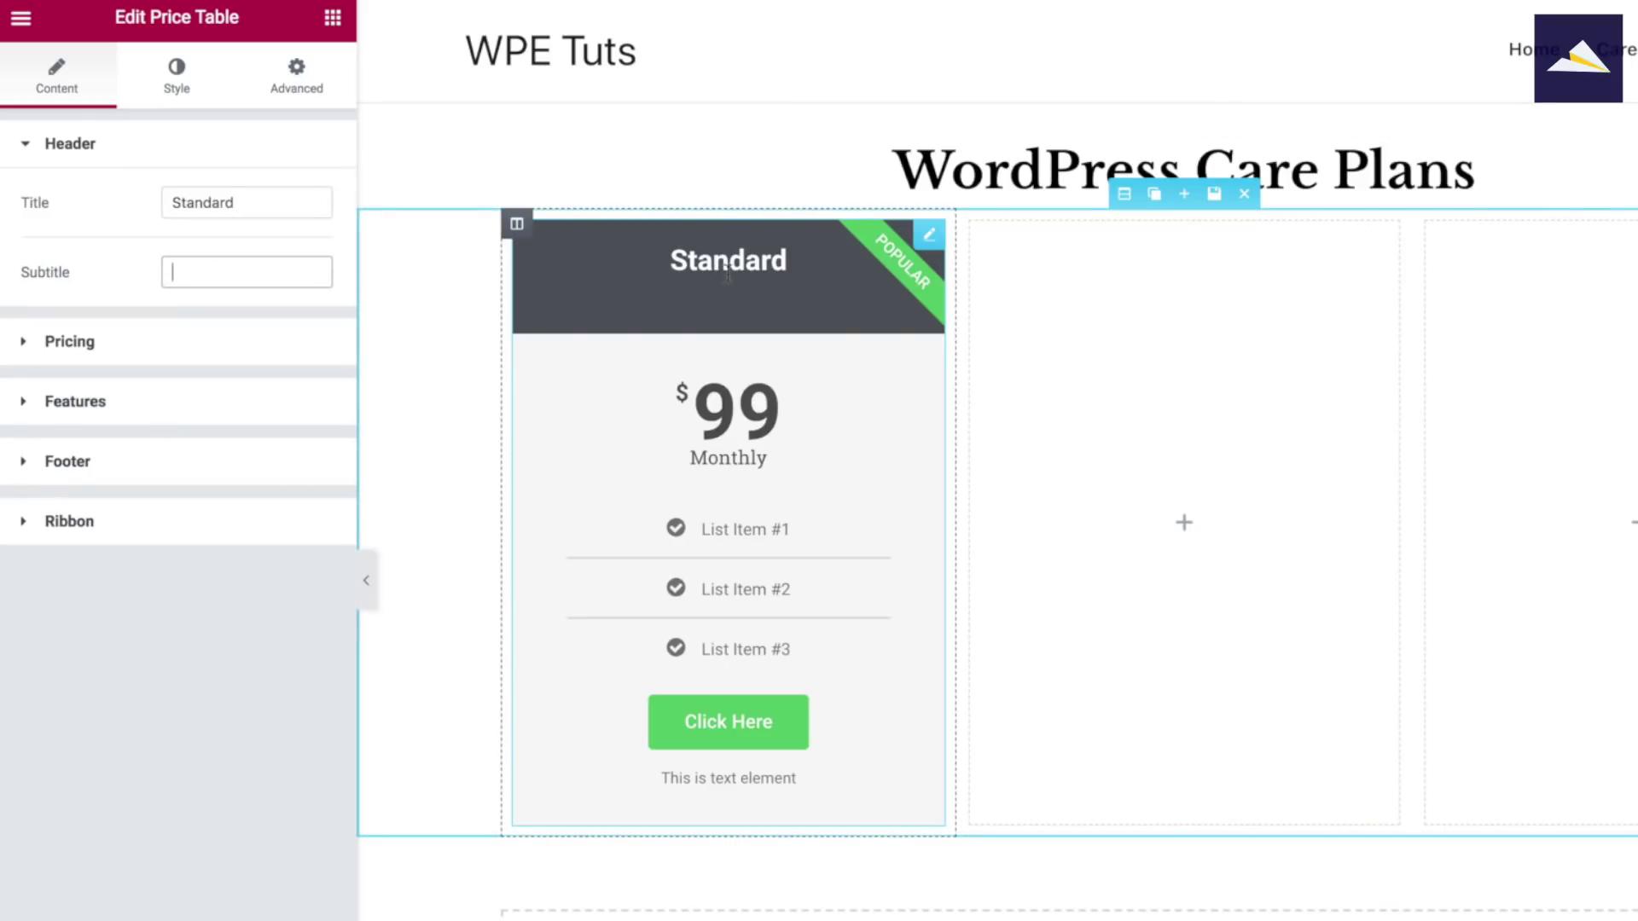
{"action": "left_click", "coordinate": [739, 531]}
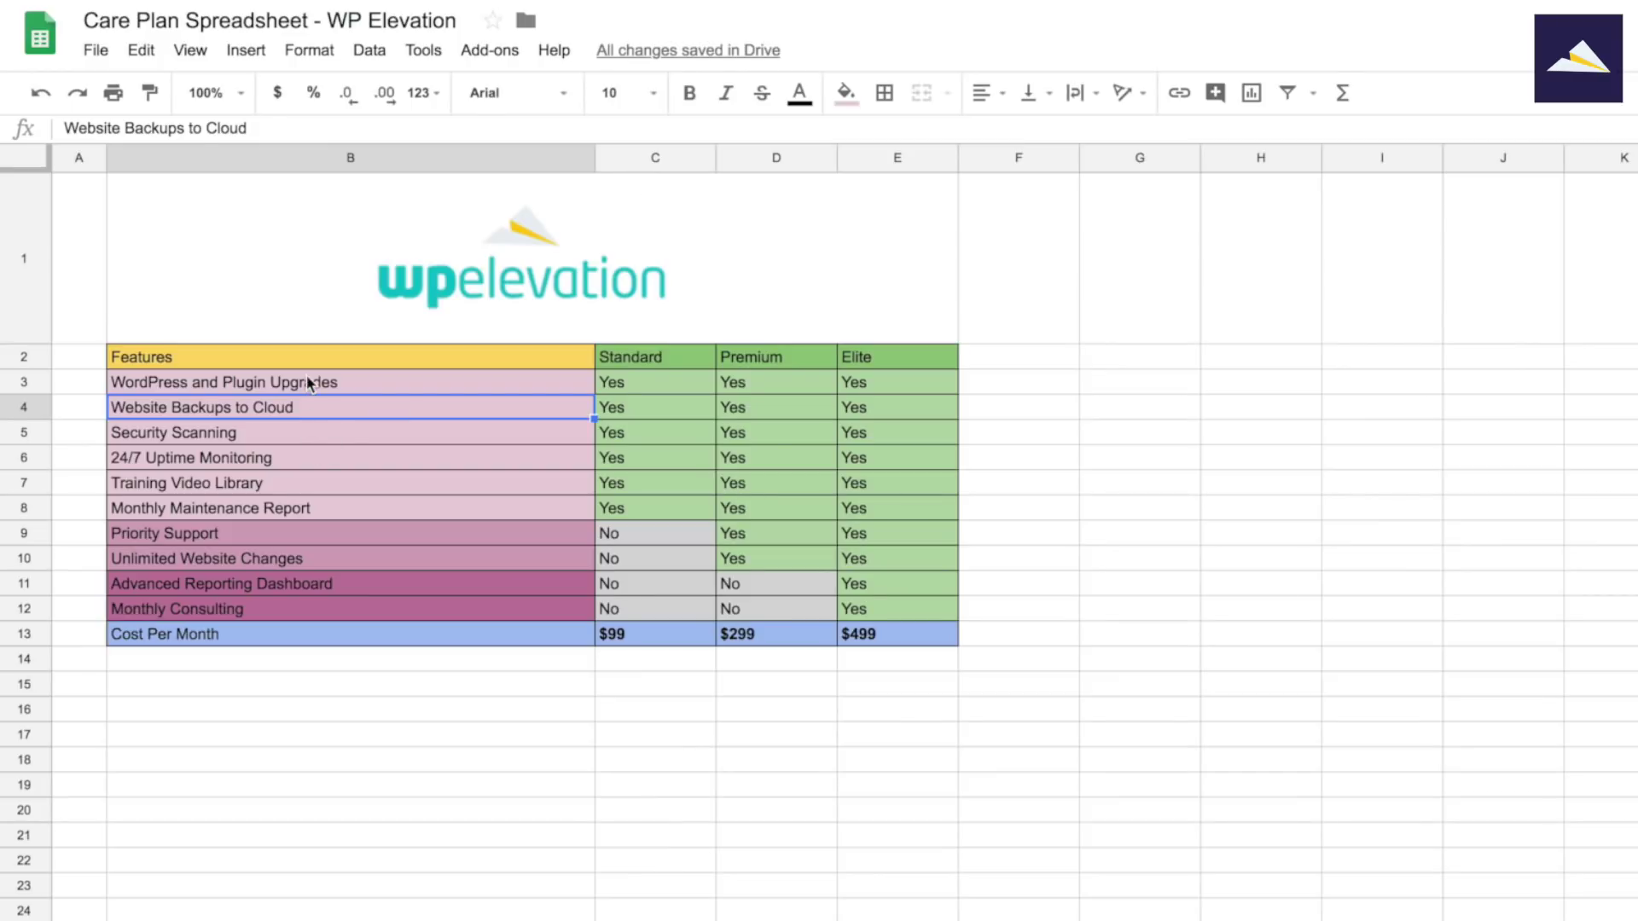
Replace the first feature's text in the Standard price table with "WordPress and Plugin Upgrades" from the care plan spreadsheet
{"action": "left_click", "coordinate": [307, 380]}
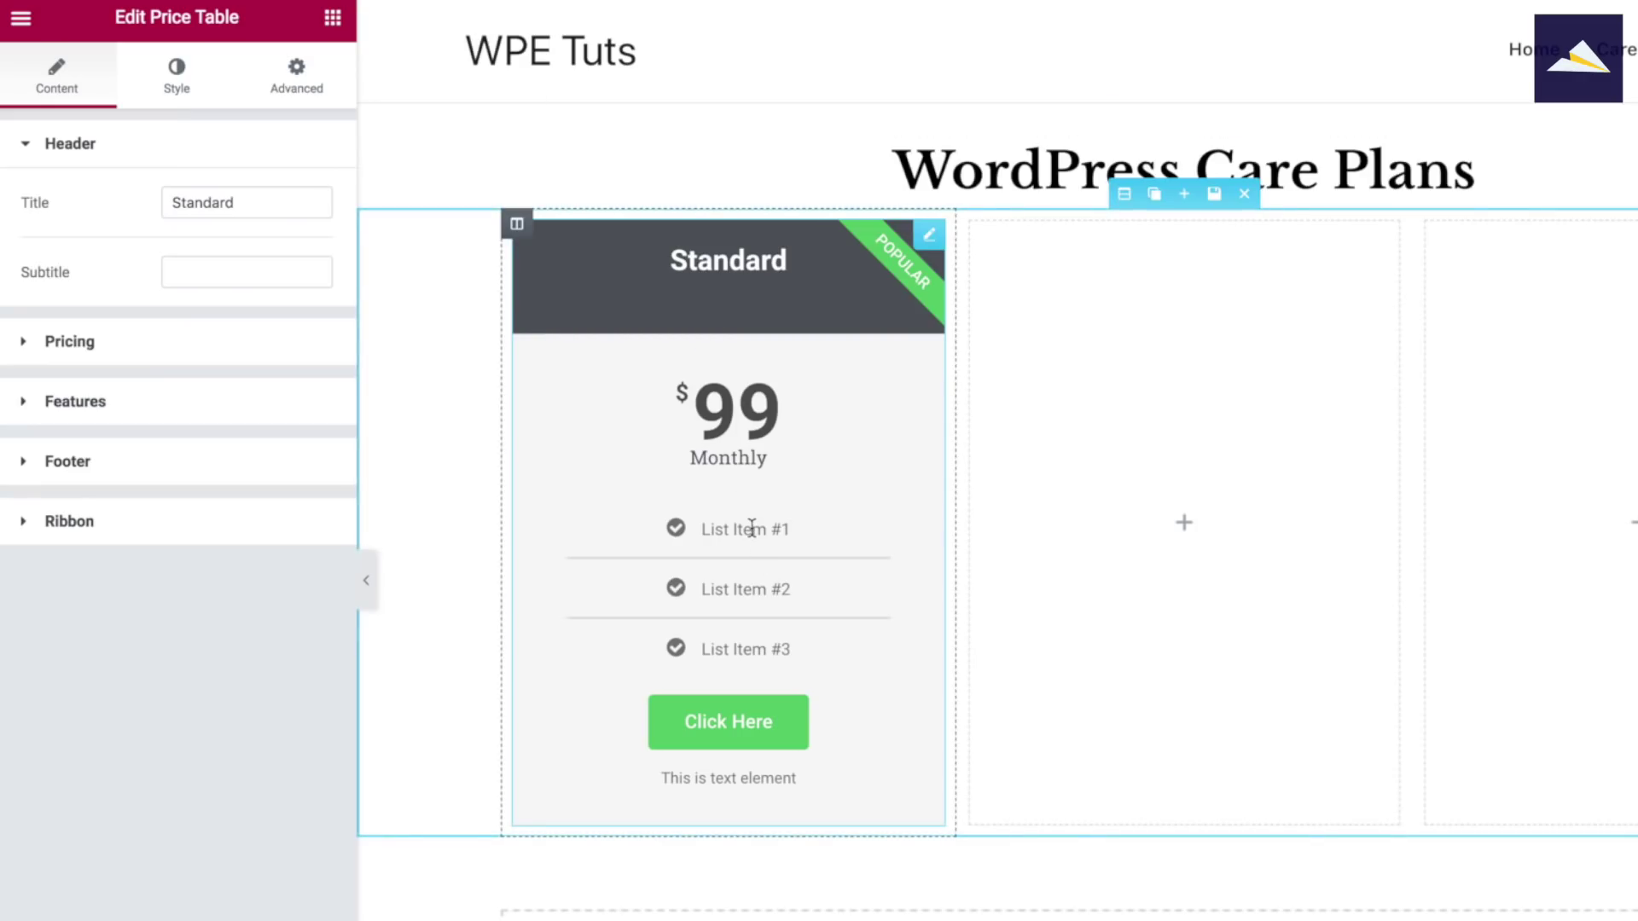
{"action": "left_click", "coordinate": [62, 405]}
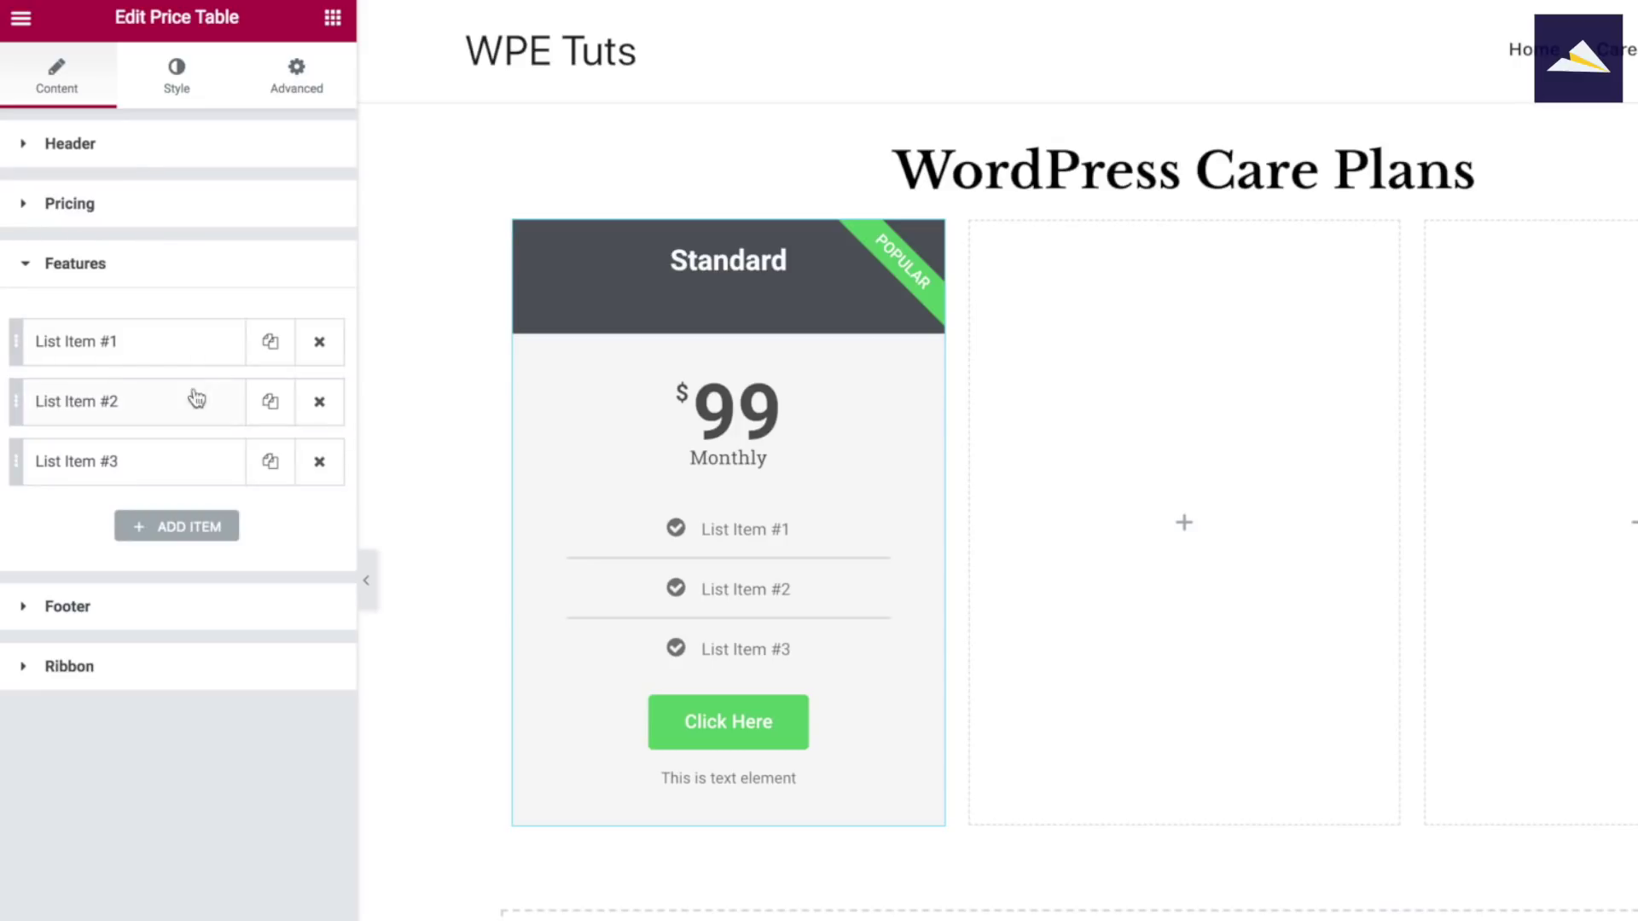
{"action": "left_click", "coordinate": [102, 358]}
{"action": "triple_click", "coordinate": [242, 417]}
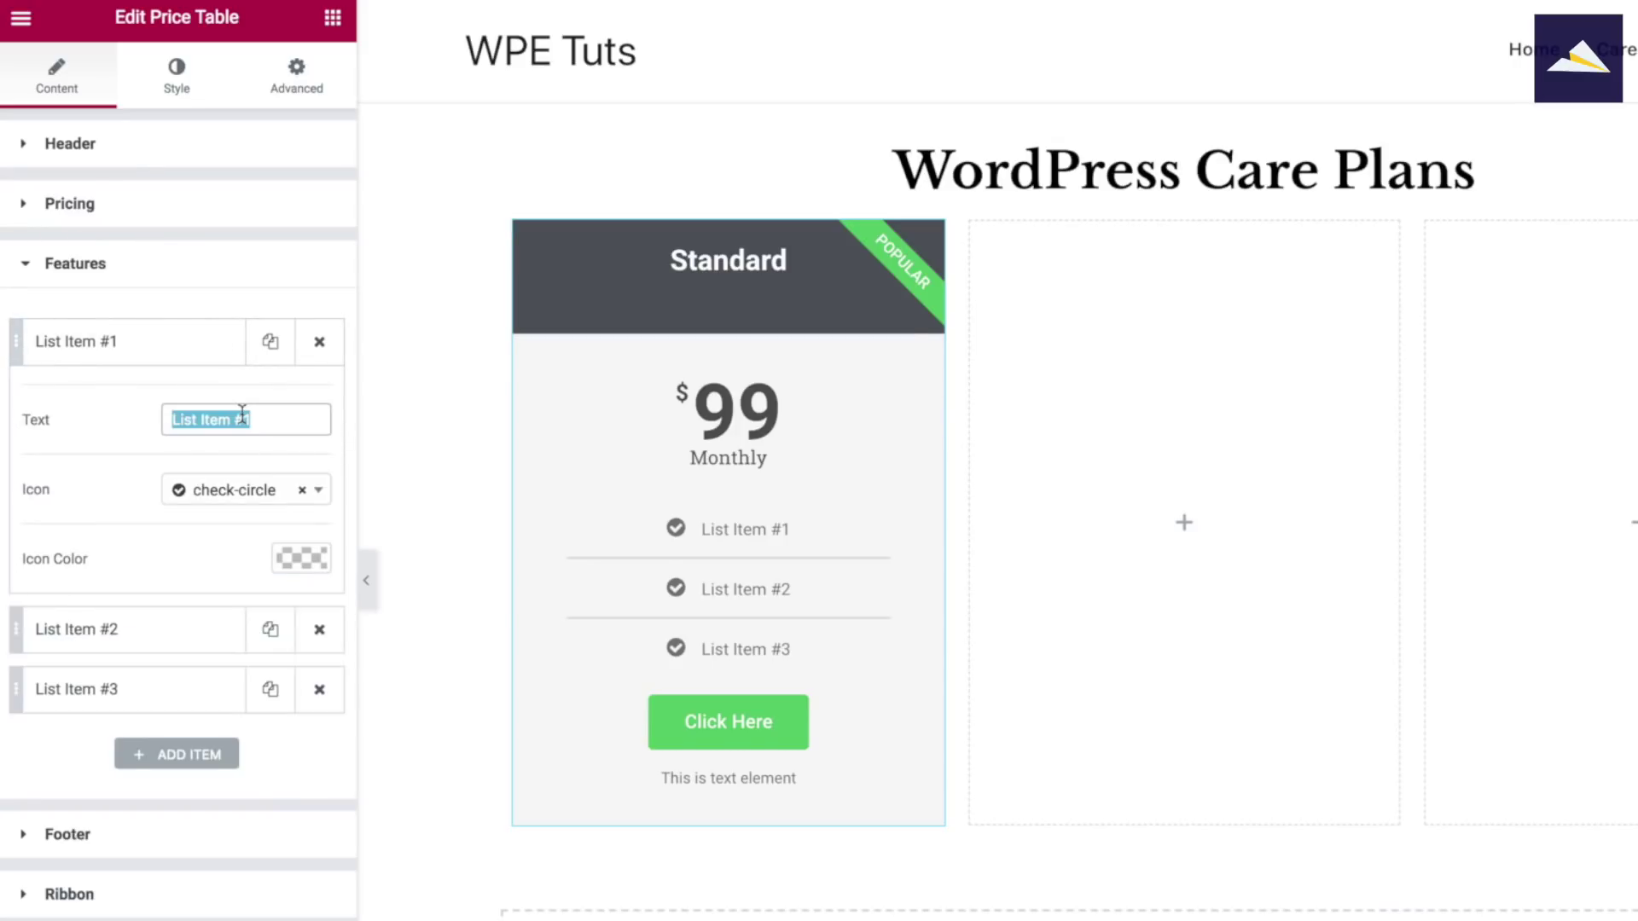
{"action": "type", "text": "WordPress and Plugin Upgrades"}
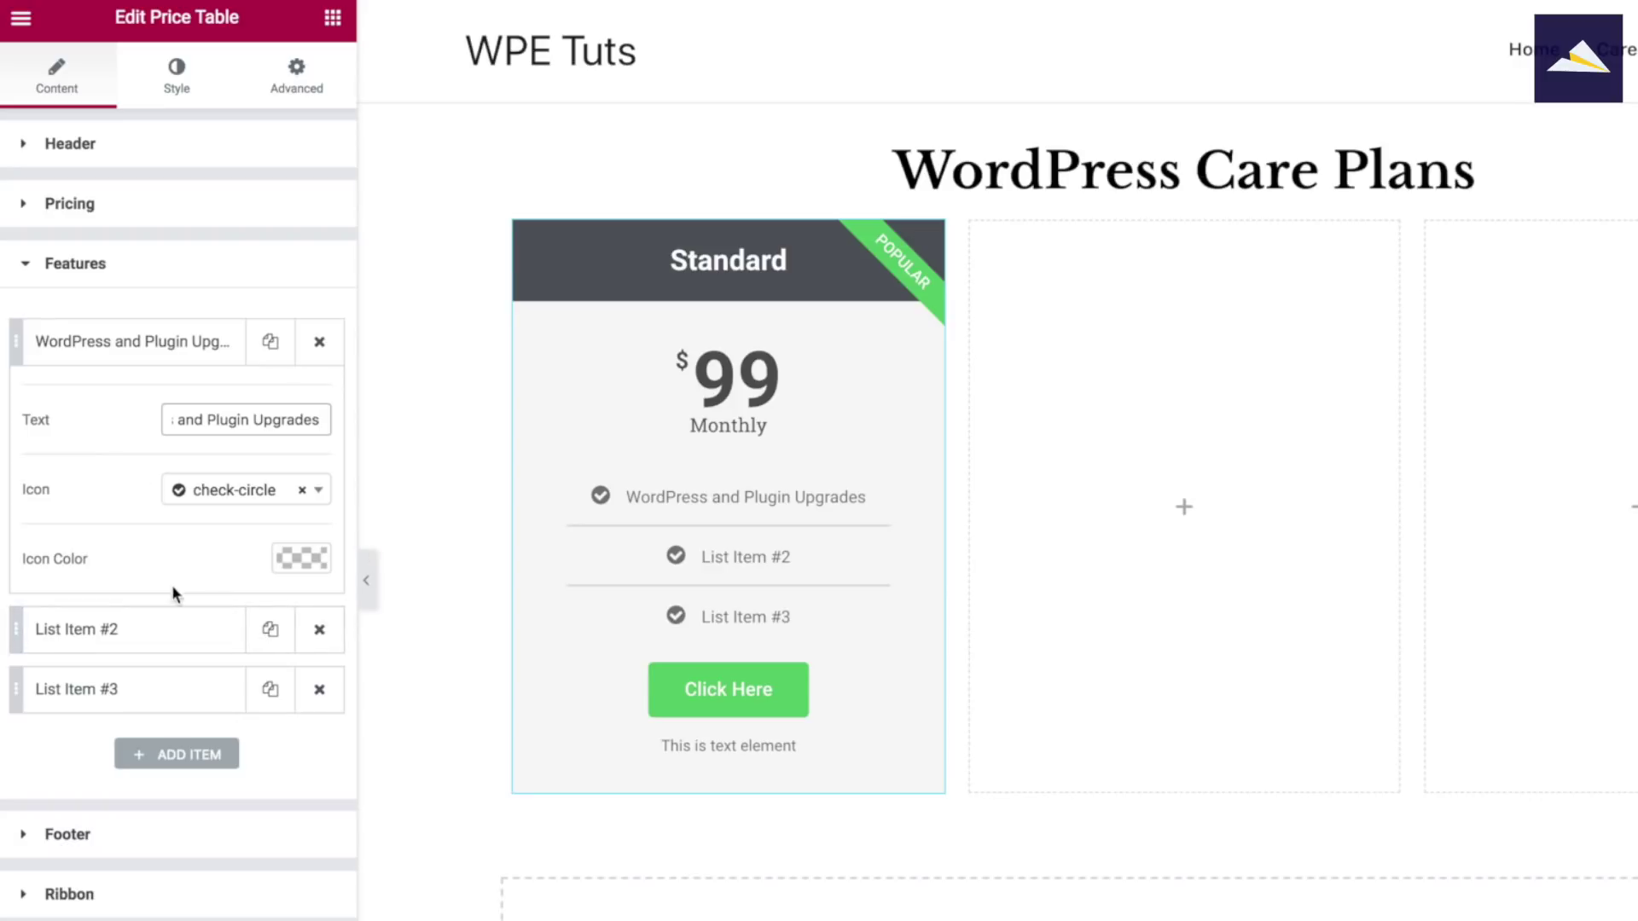
Copy "Website Backups to Cloud" from the spreadsheet and use it as the second feature's text in the Standard price table
{"action": "left_click", "coordinate": [153, 629]}
{"action": "key", "text": "alt+Tab"}
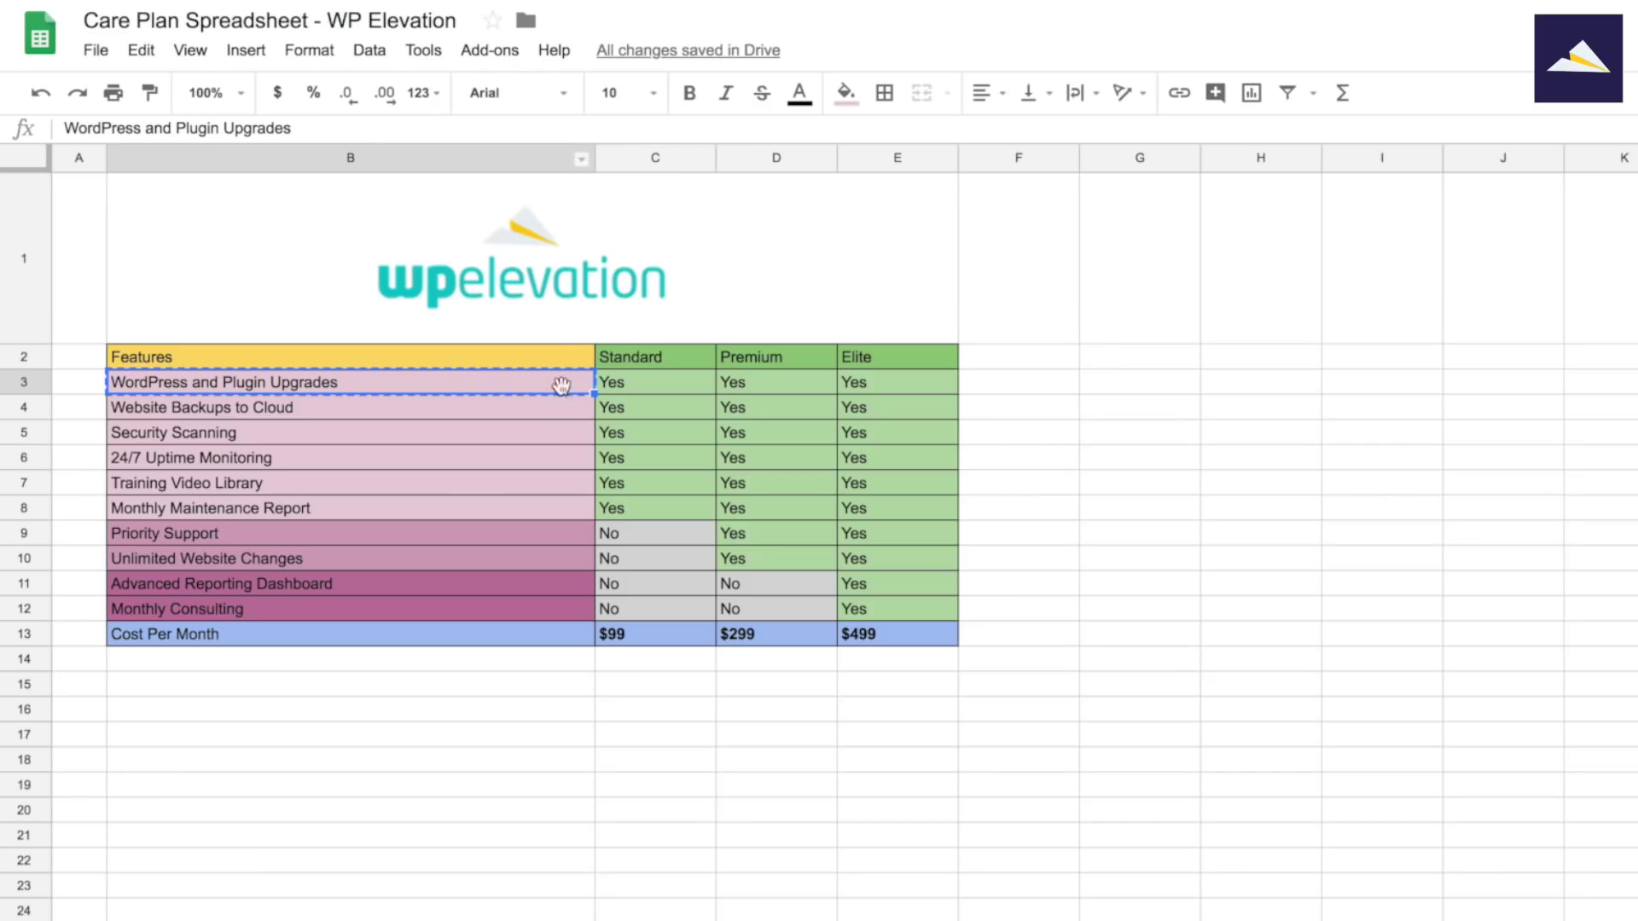
{"action": "left_click", "coordinate": [386, 408]}
{"action": "key", "text": "ctrl+c"}
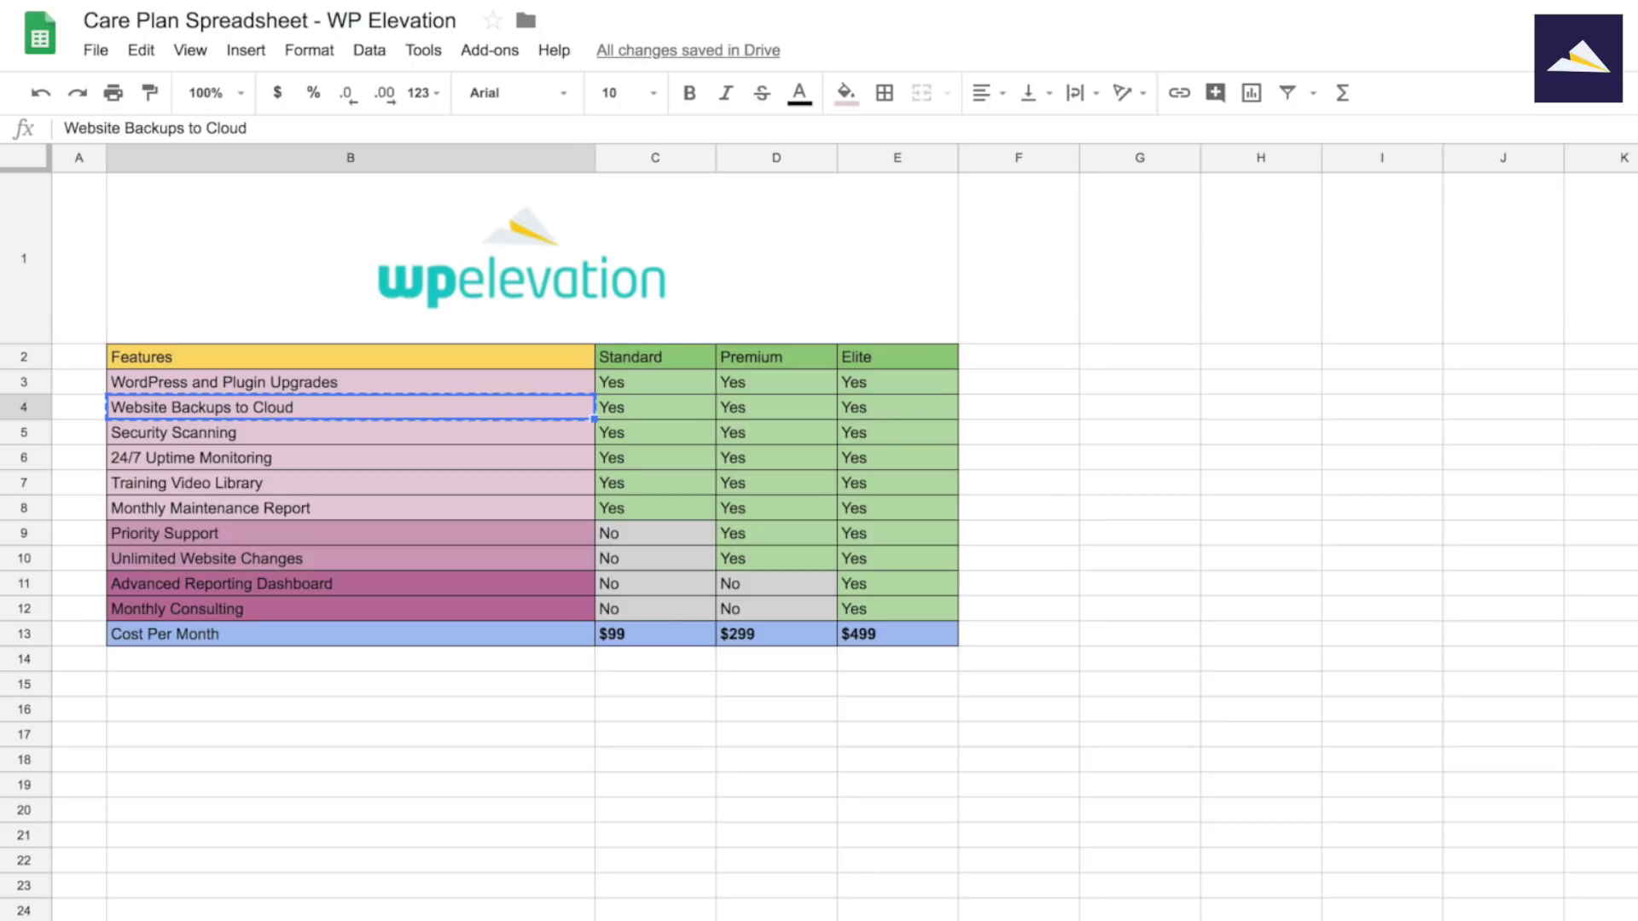
{"action": "key", "text": "alt+Tab"}
{"action": "triple_click", "coordinate": [201, 481]}
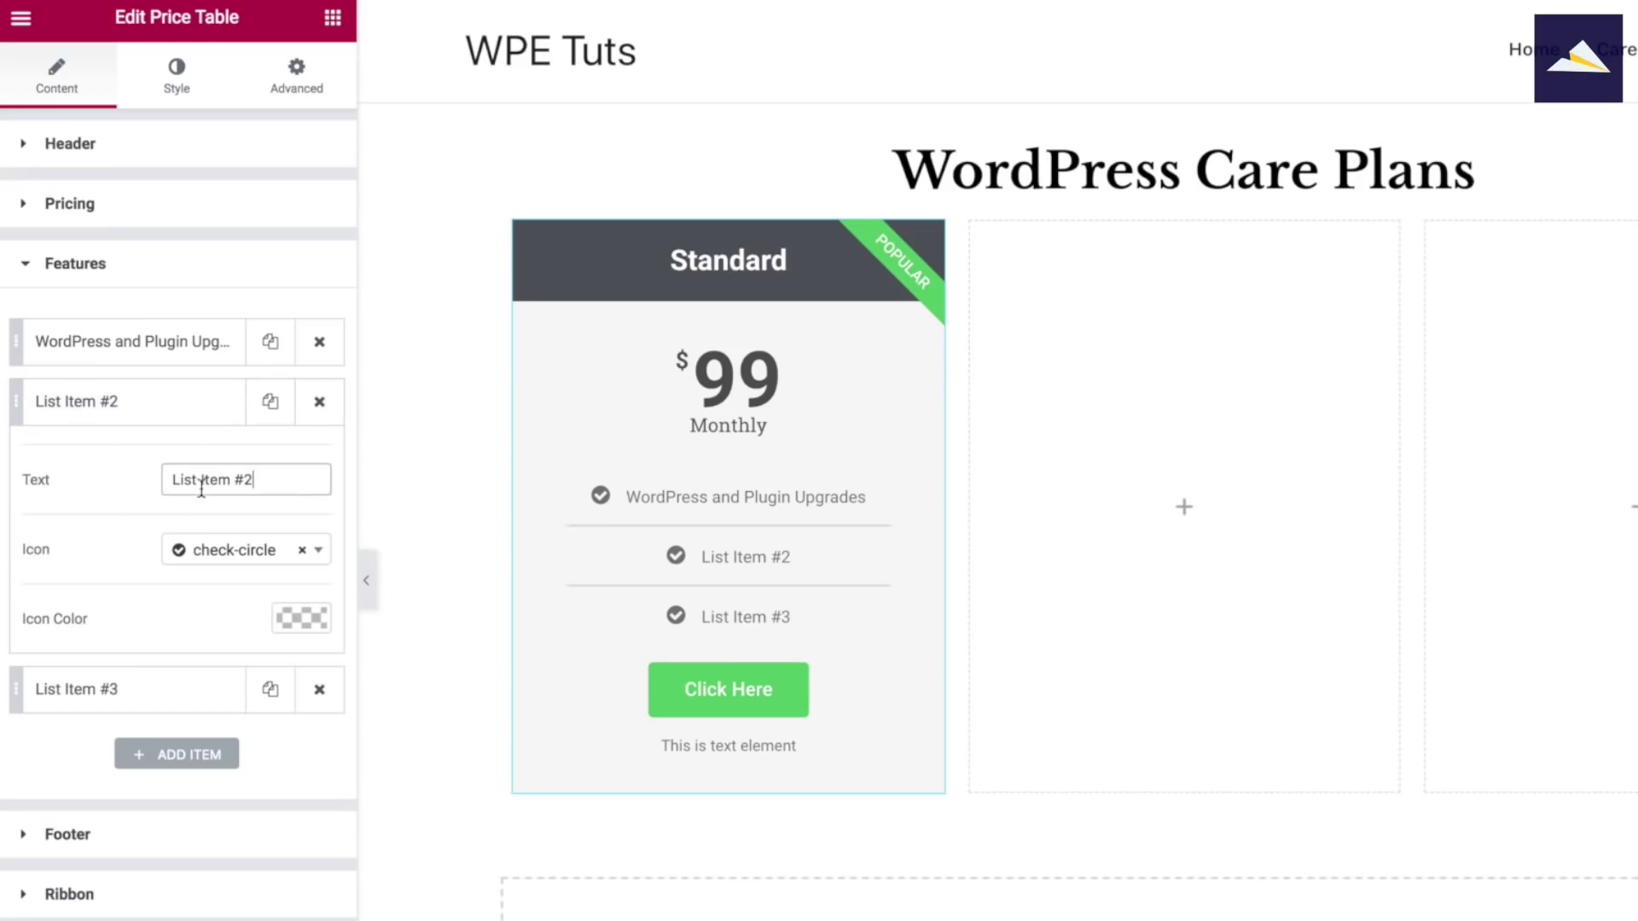
{"action": "key", "text": "ctrl+v"}
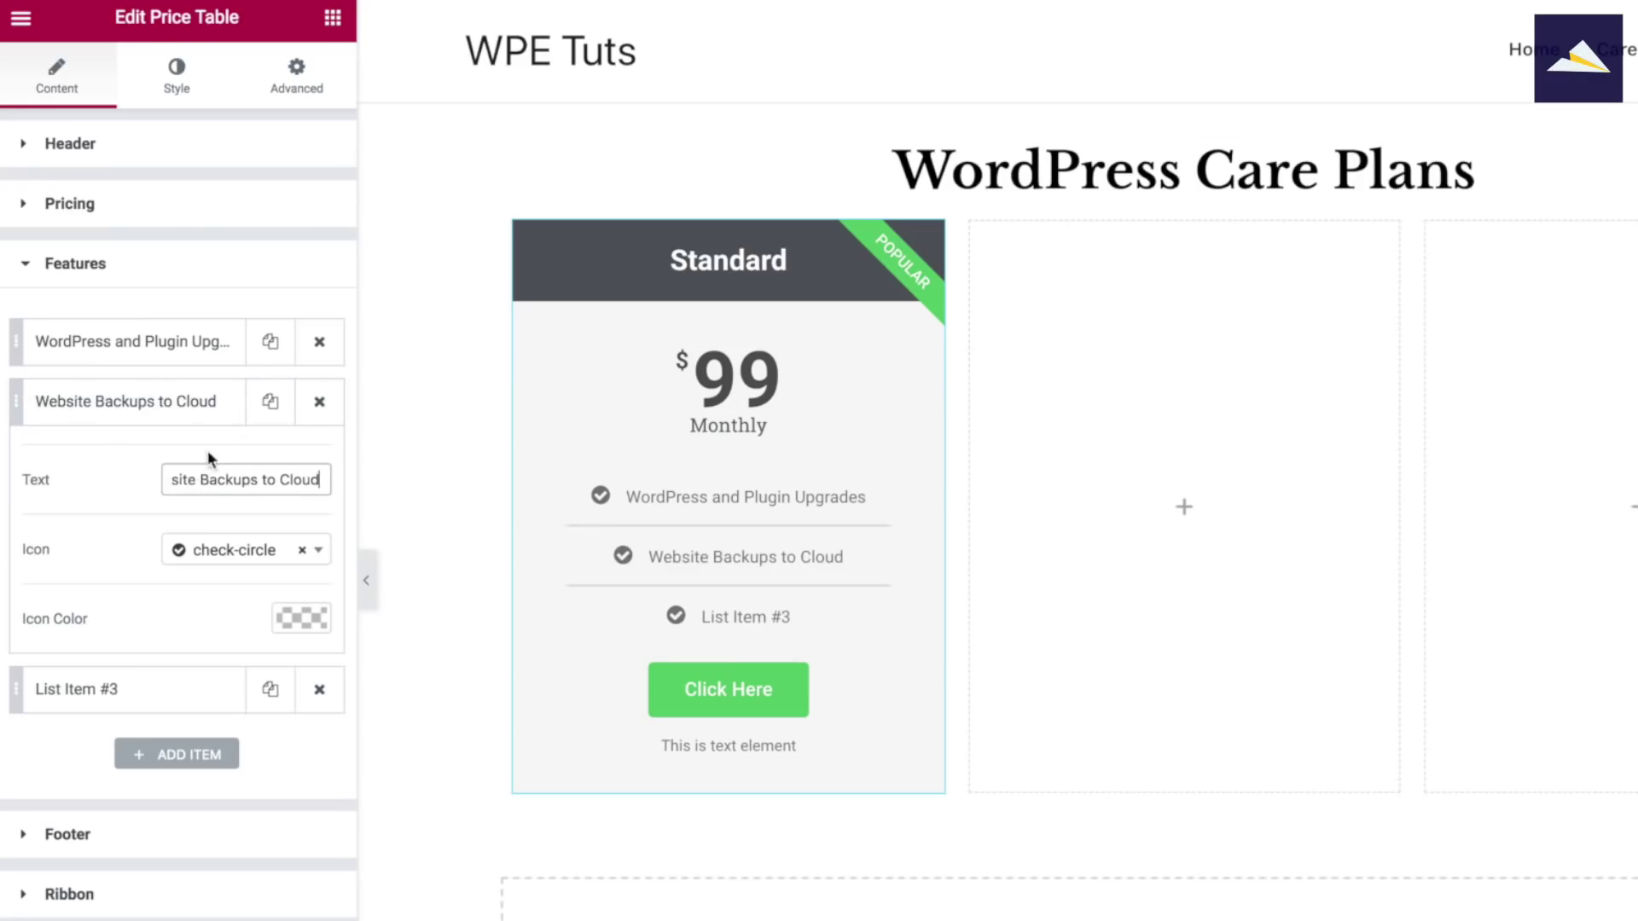
Change the "WordPress and Plugin Upgrades" feature's icon to check and set its icon color to green #23a455
{"action": "left_click", "coordinate": [217, 345]}
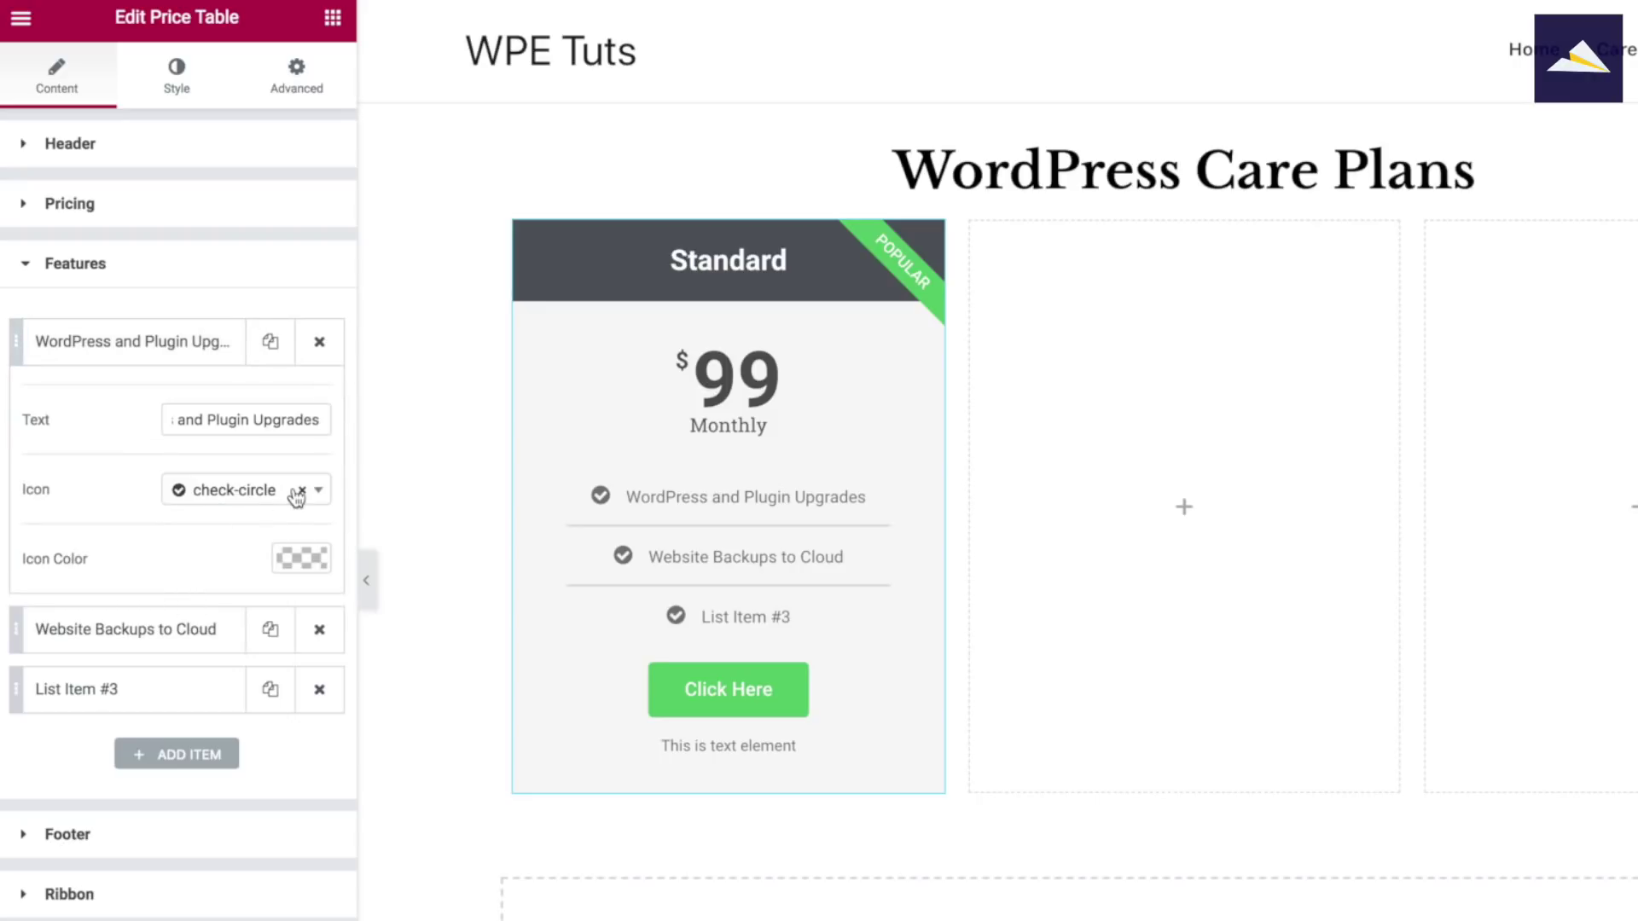
{"action": "left_click", "coordinate": [322, 495]}
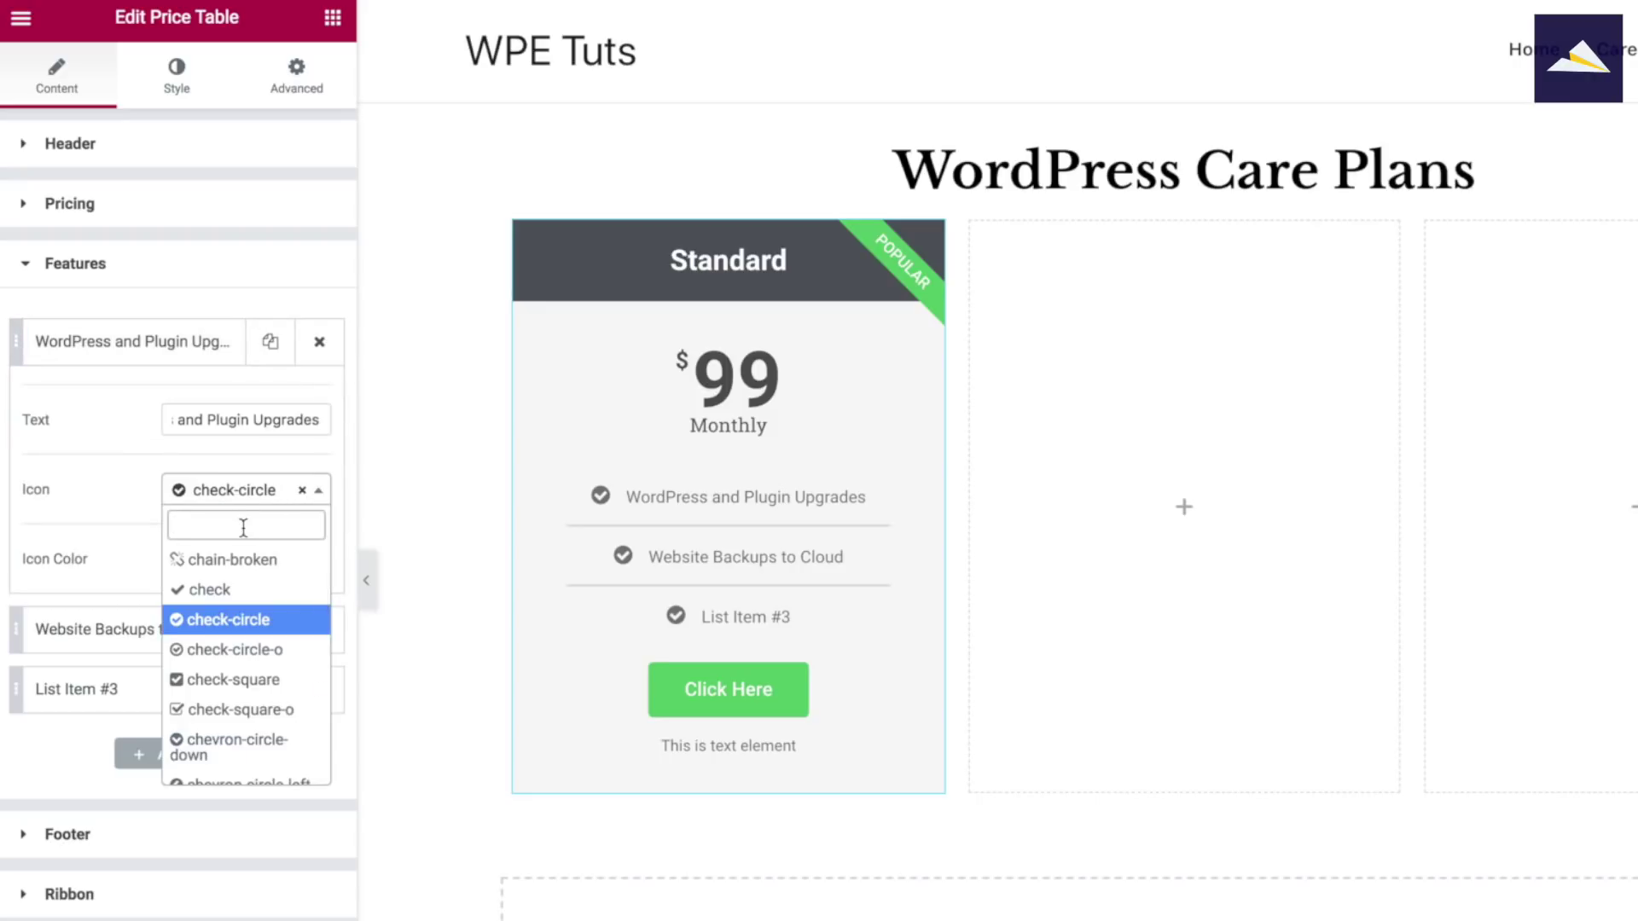
{"action": "type", "text": "check"}
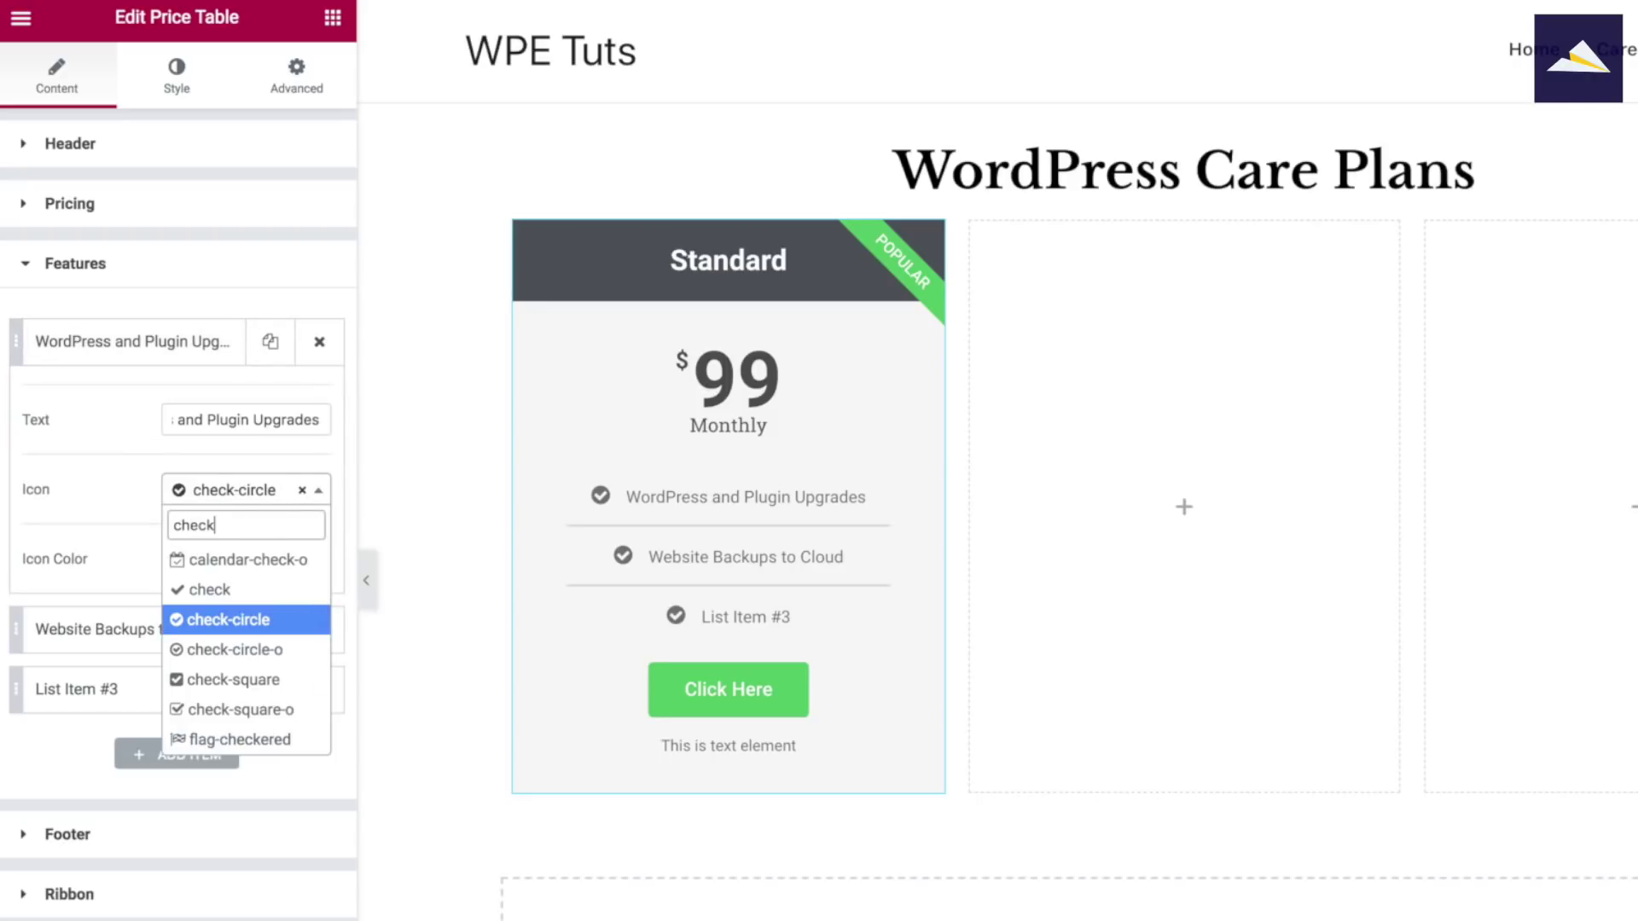
{"action": "left_click", "coordinate": [225, 589]}
{"action": "left_click", "coordinate": [301, 558]}
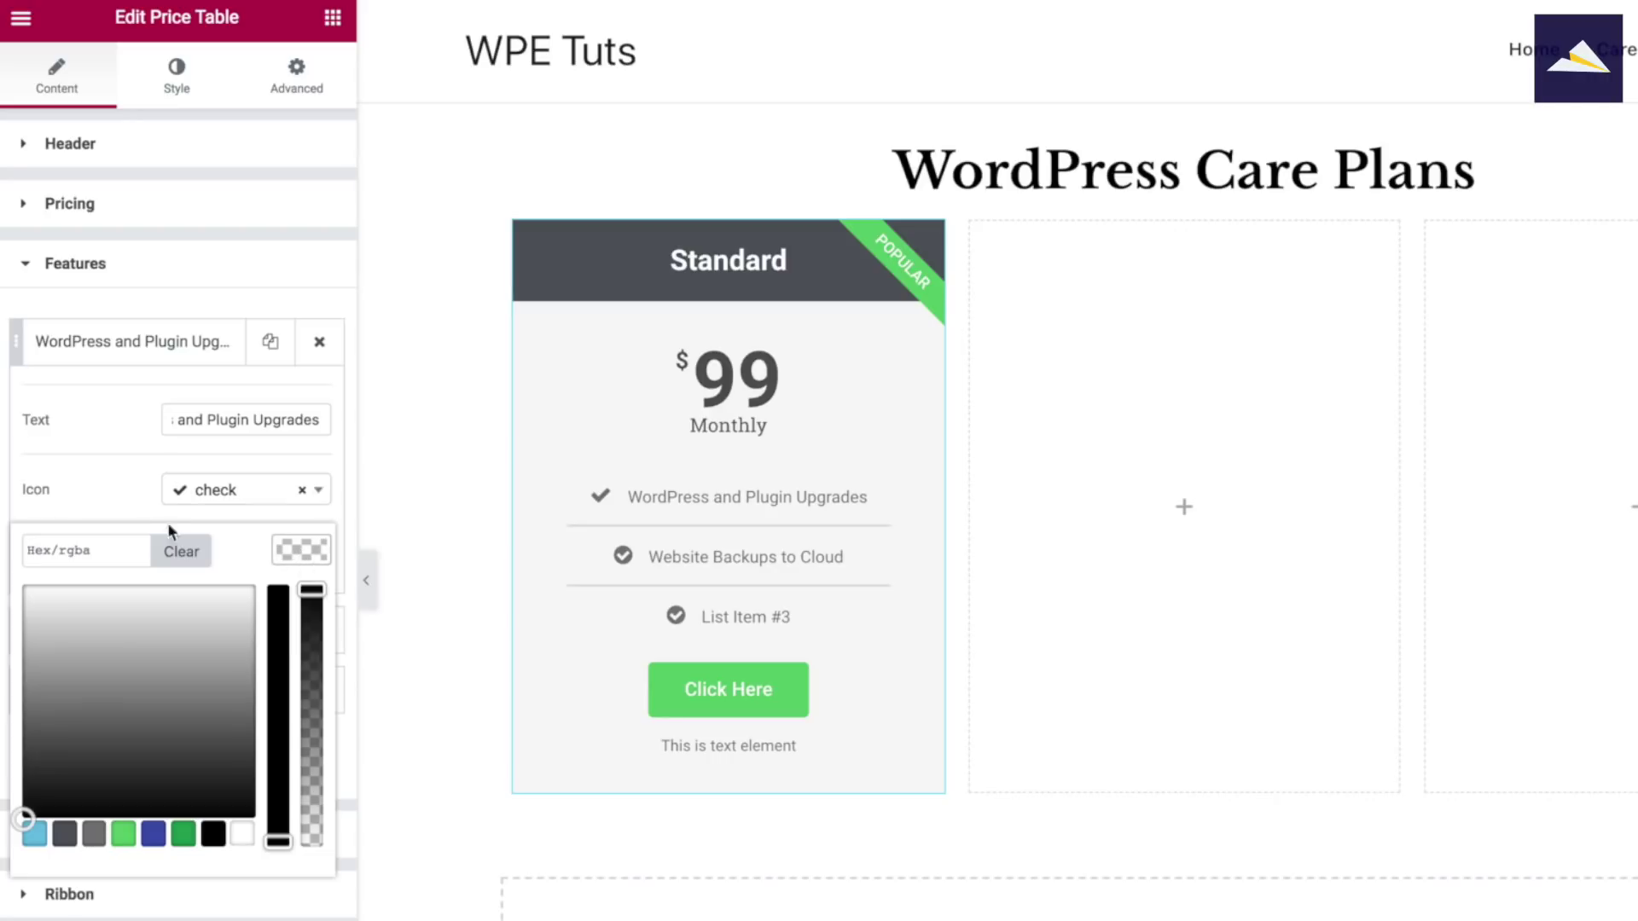
{"action": "left_click", "coordinate": [182, 835]}
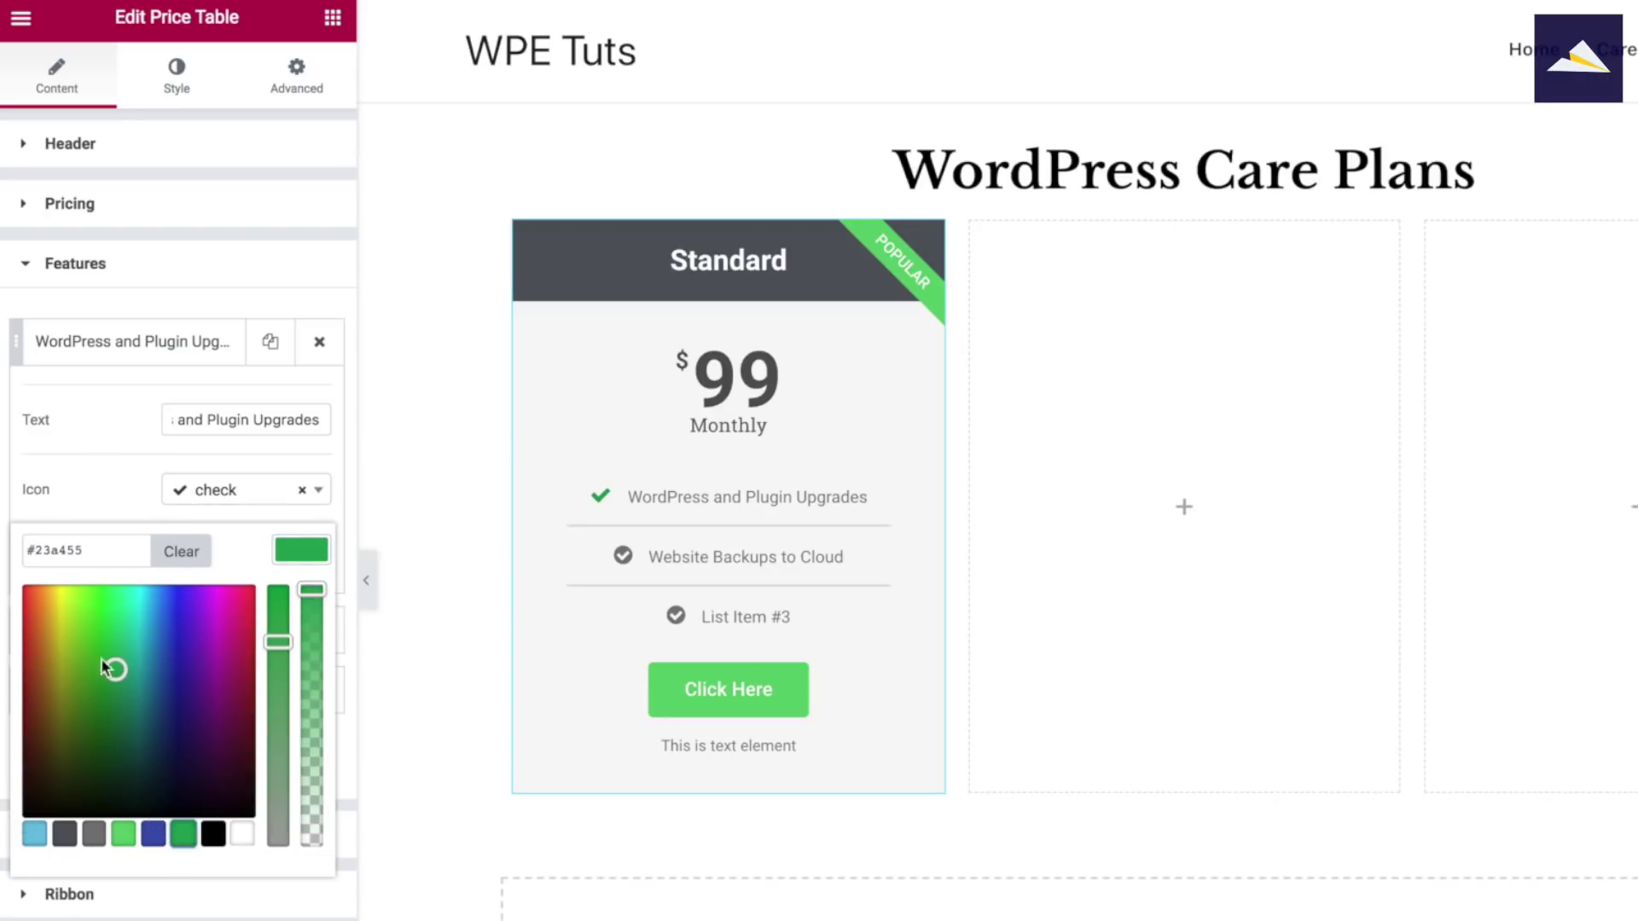
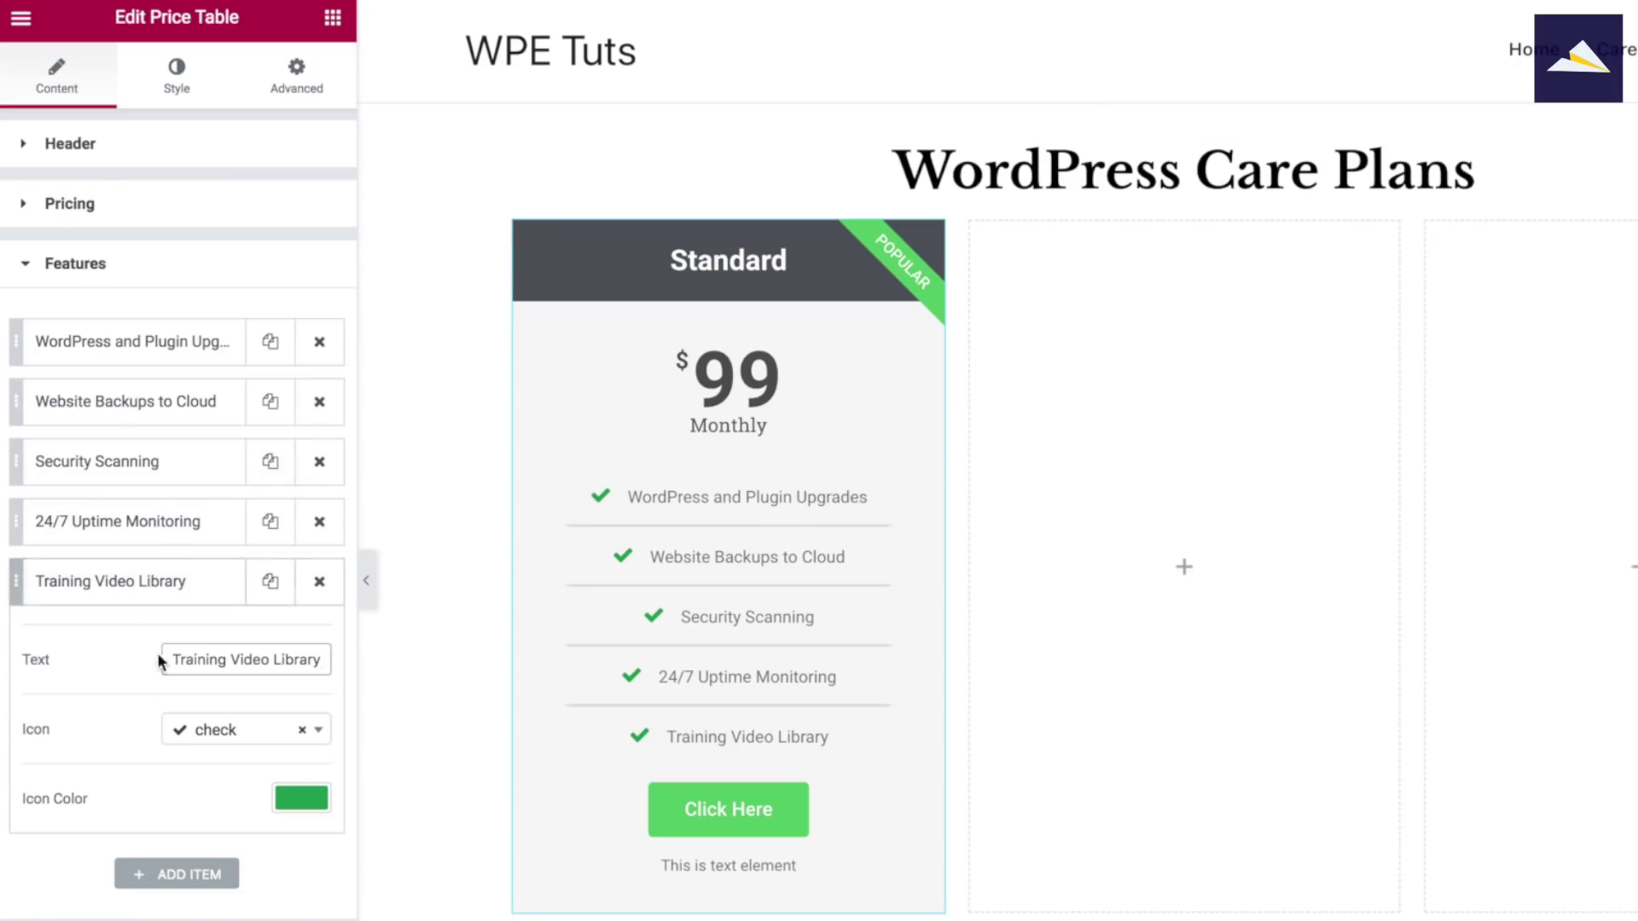
Duplicate the "Training Video Library" feature and change the copy's text to "Monthly Maintenance Report"
{"action": "left_click", "coordinate": [275, 588]}
{"action": "left_click", "coordinate": [183, 649]}
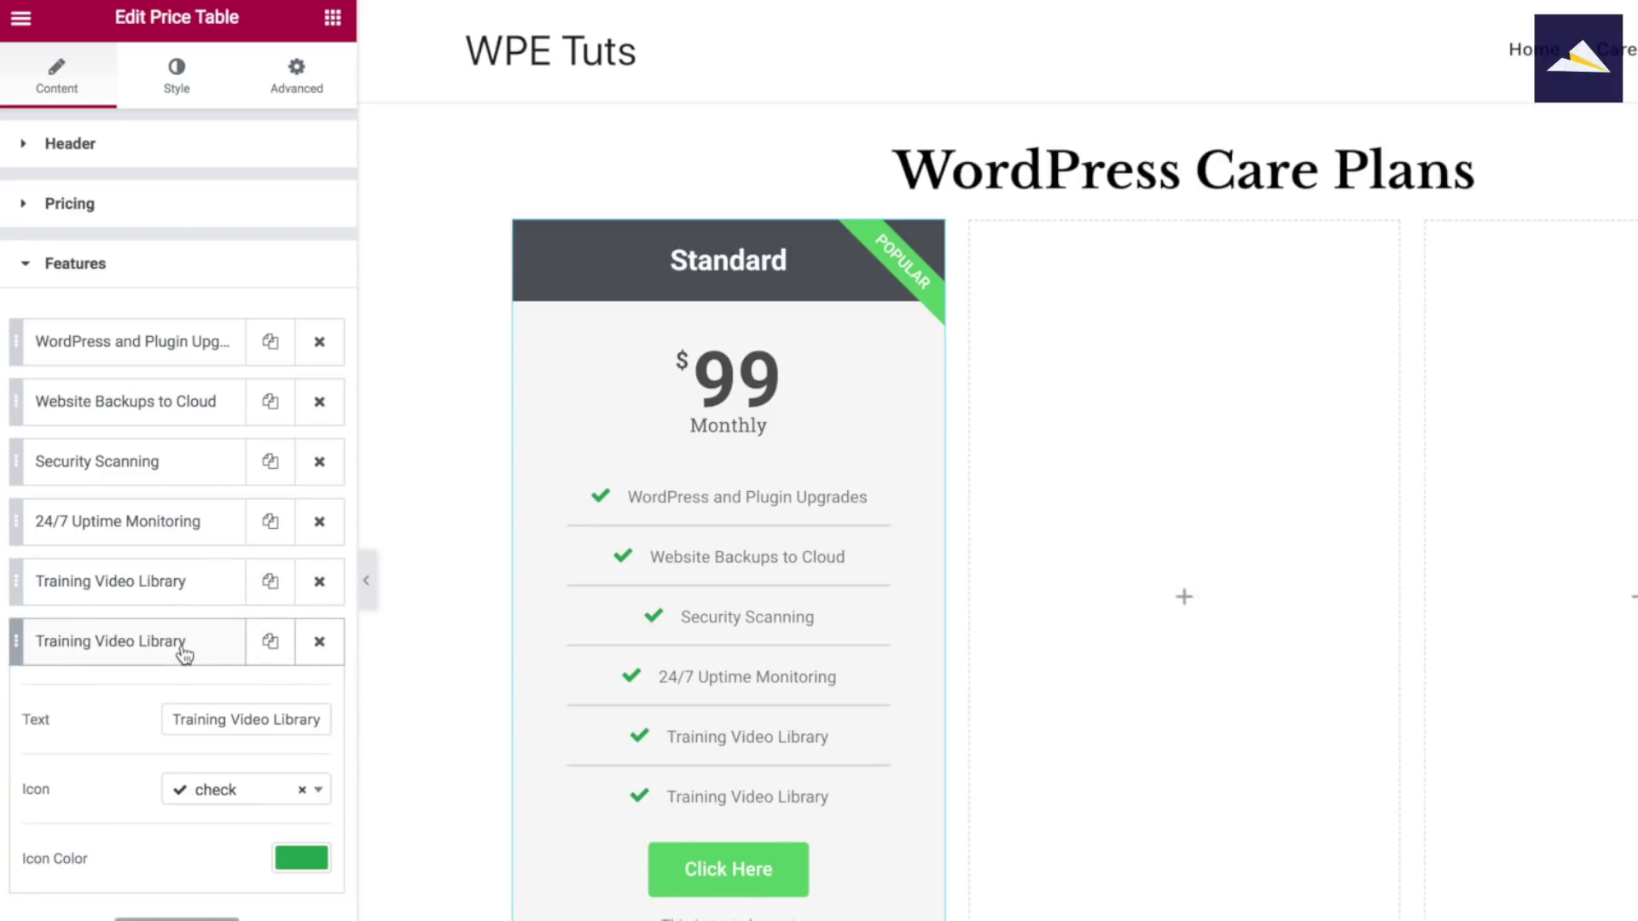
{"action": "left_click", "coordinate": [209, 721]}
{"action": "key", "text": "ctrl+a"}
{"action": "type", "text": "Monthly Maintenance Report"}
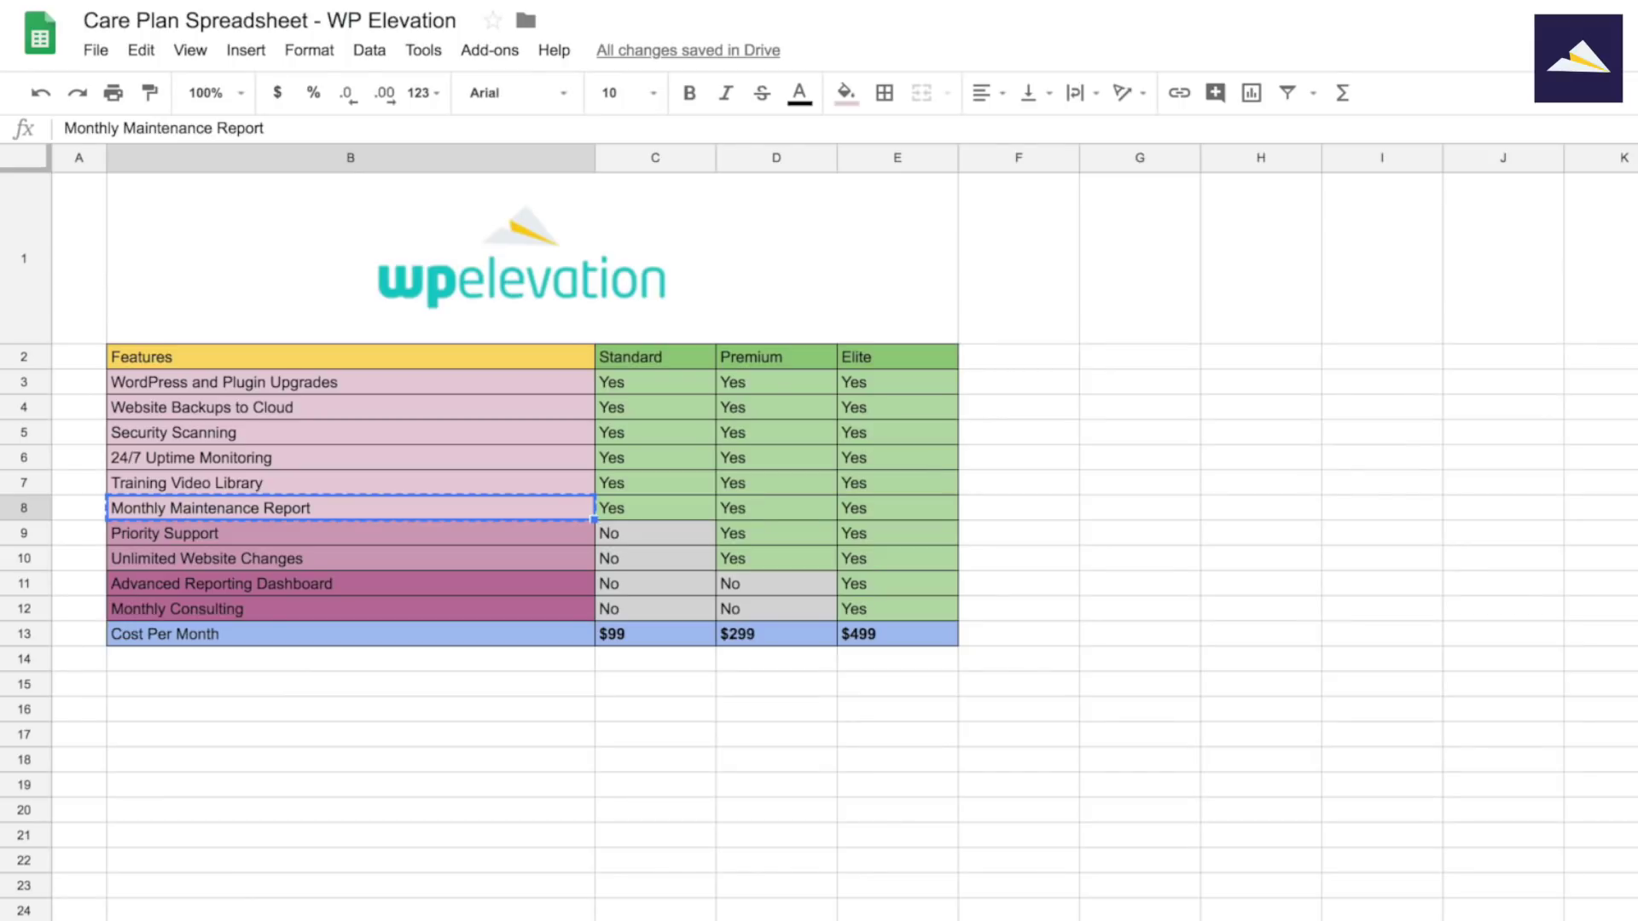
Duplicate the "Monthly Maintenance Report" feature and replace the copy's text with "Priority Support" copied from the spreadsheet
{"action": "left_click", "coordinate": [251, 534]}
{"action": "key", "text": "ctrl+c"}
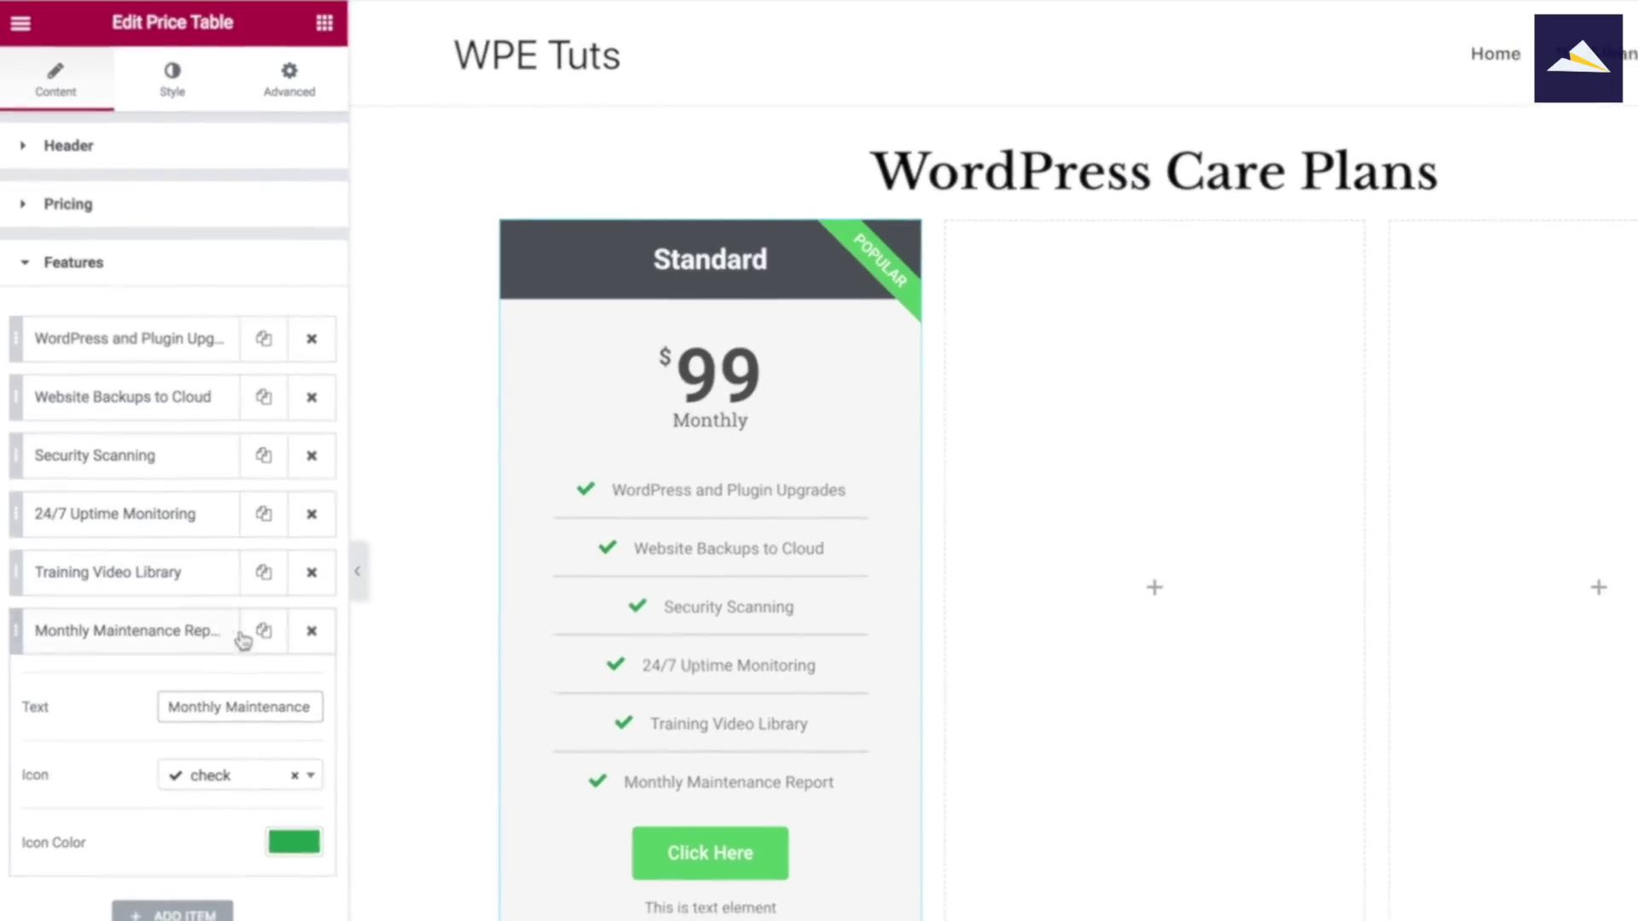
{"action": "left_click", "coordinate": [224, 564]}
{"action": "left_click", "coordinate": [166, 610]}
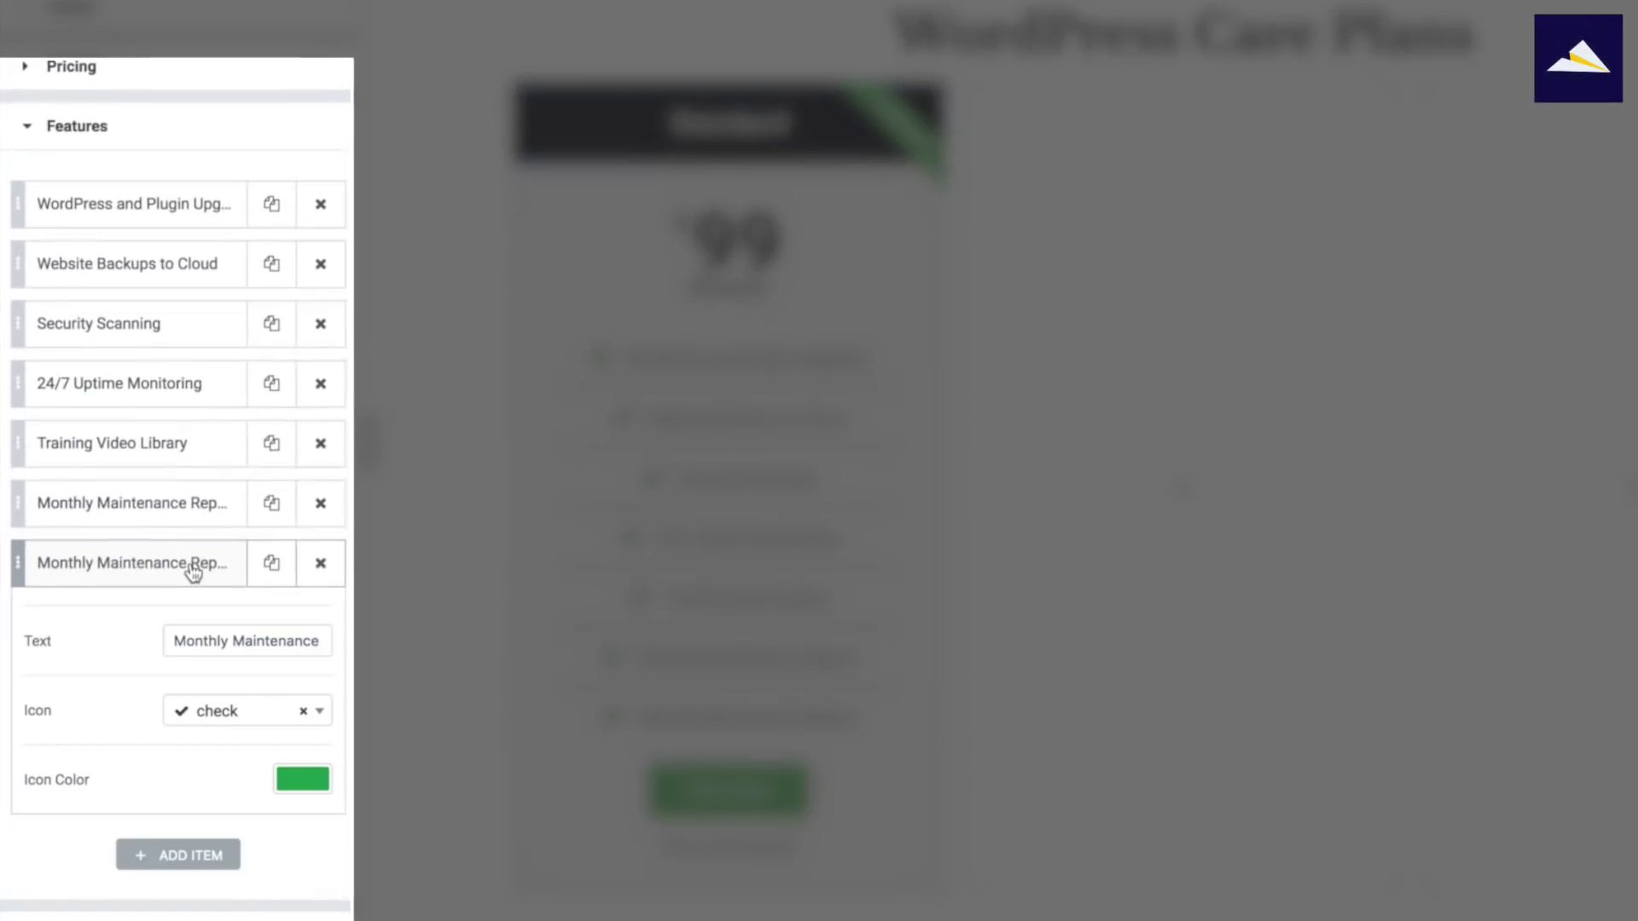
{"action": "scroll", "coordinate": [164, 627], "scroll_direction": "down", "scroll_amount": 1}
{"action": "triple_click", "coordinate": [208, 601]}
{"action": "key", "text": "ctrl+v"}
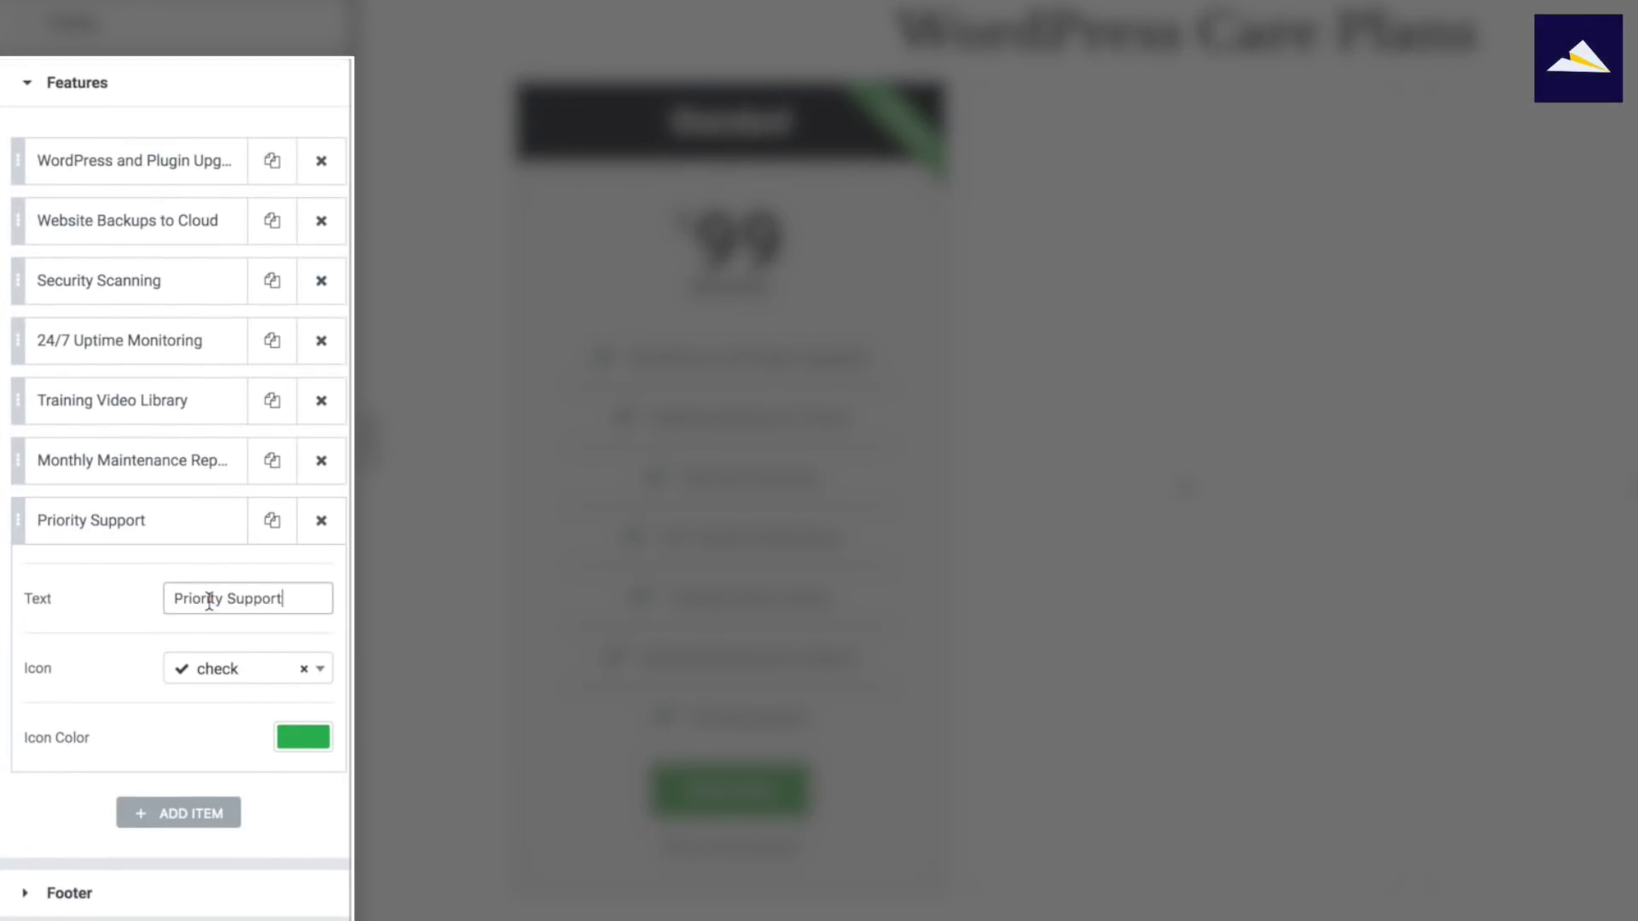
Change the "Priority Support" feature's icon to close and set its icon color to red
{"action": "left_click", "coordinate": [321, 671]}
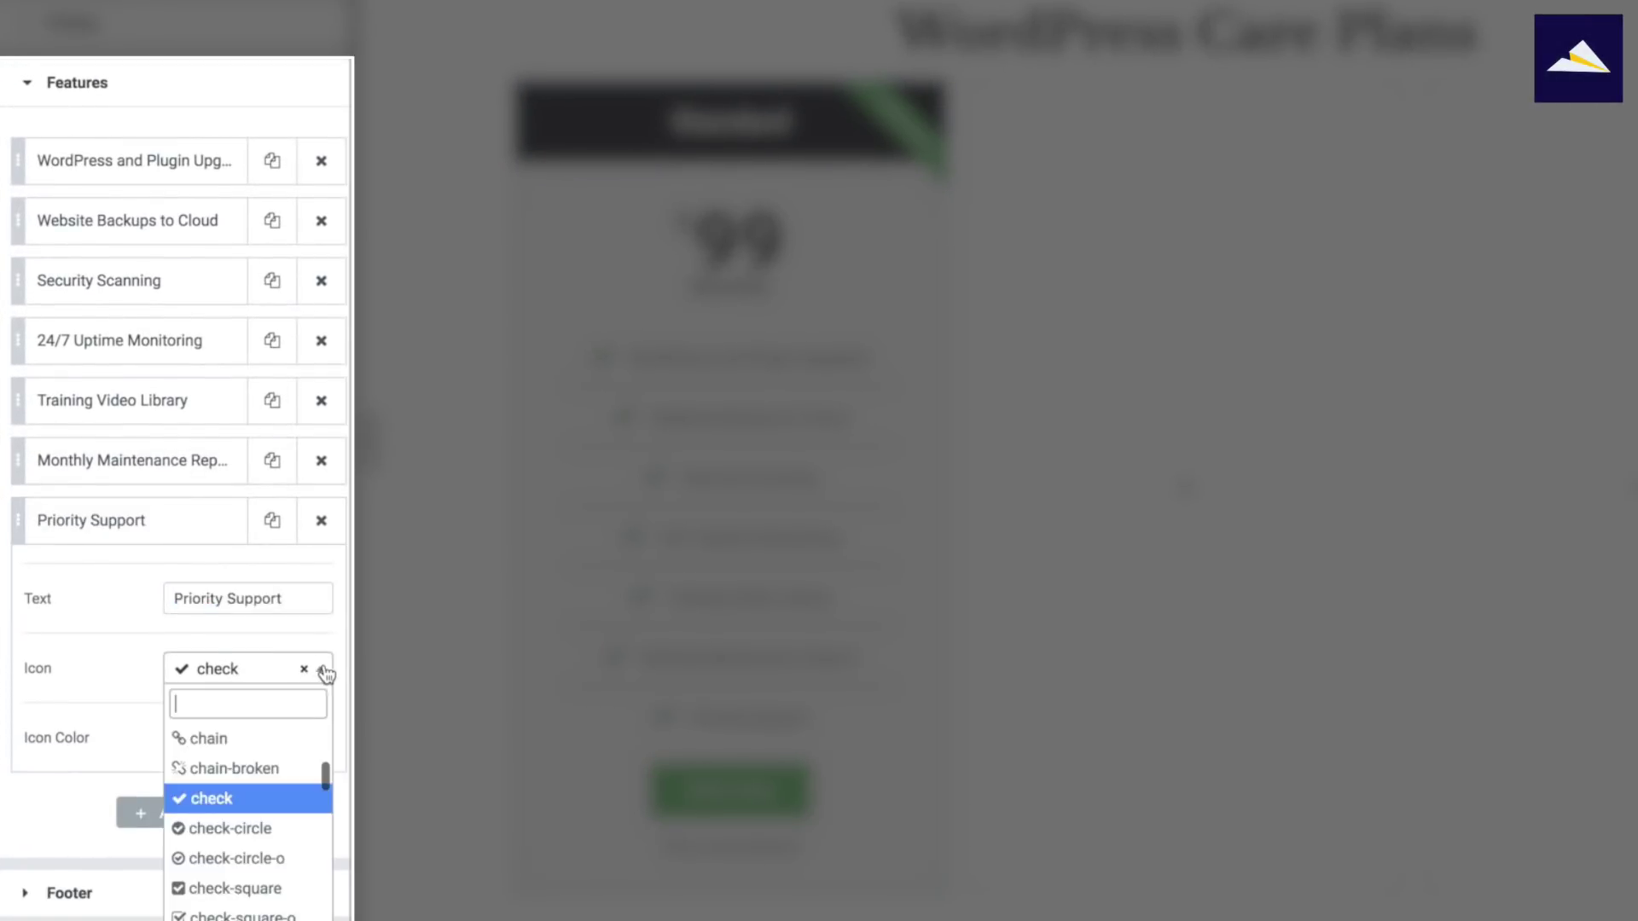
{"action": "type", "text": "close"}
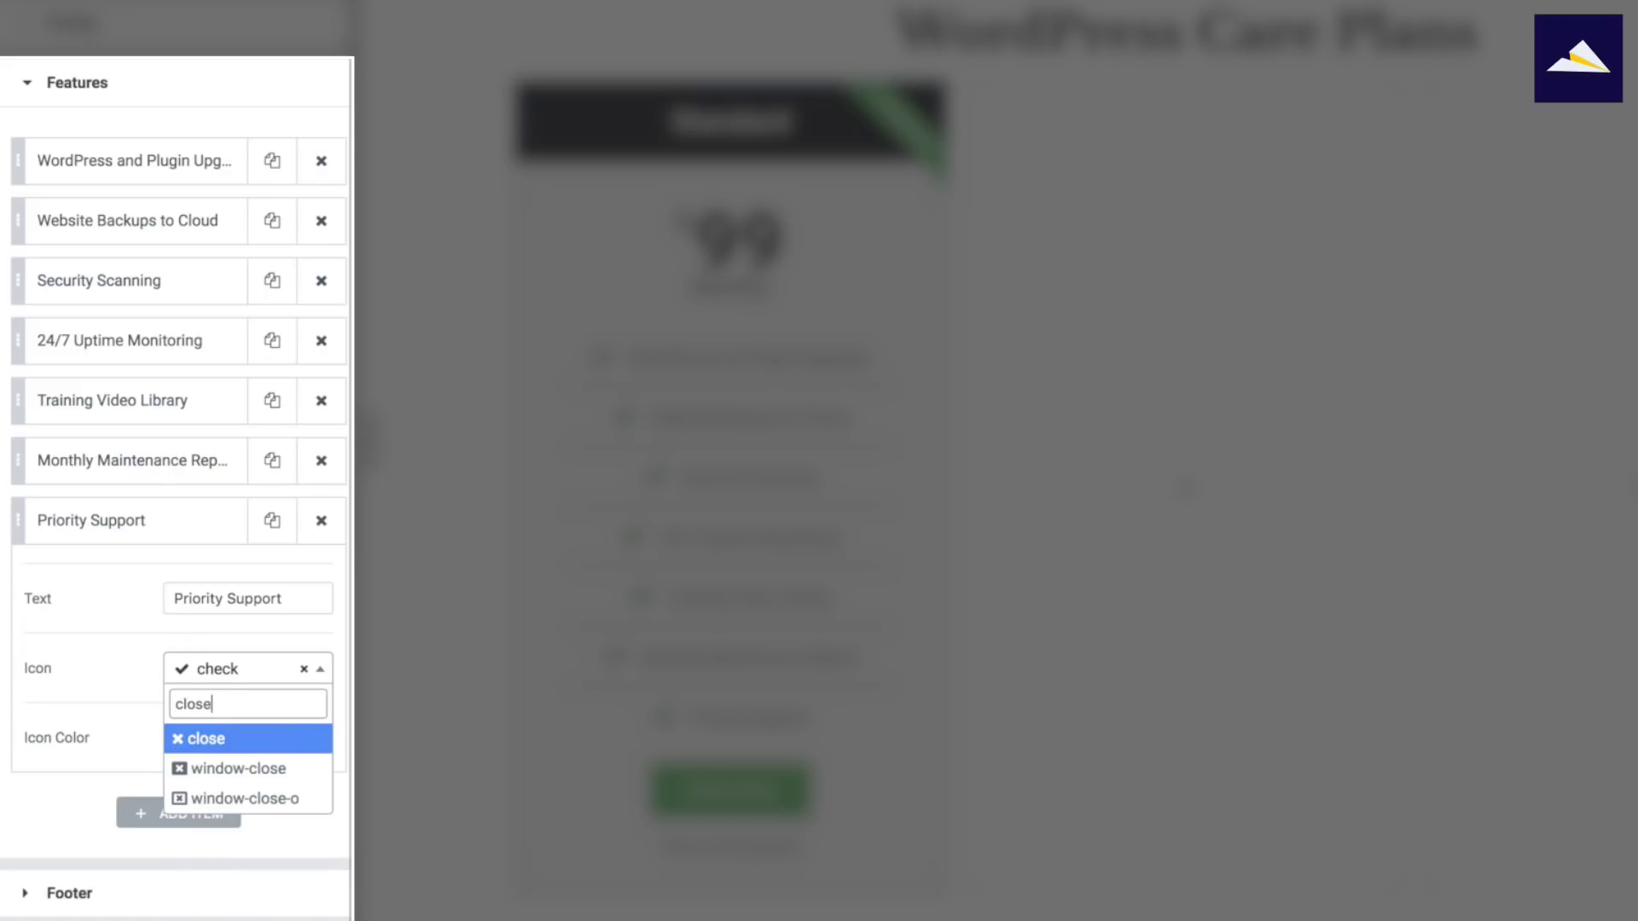
{"action": "left_click", "coordinate": [221, 741]}
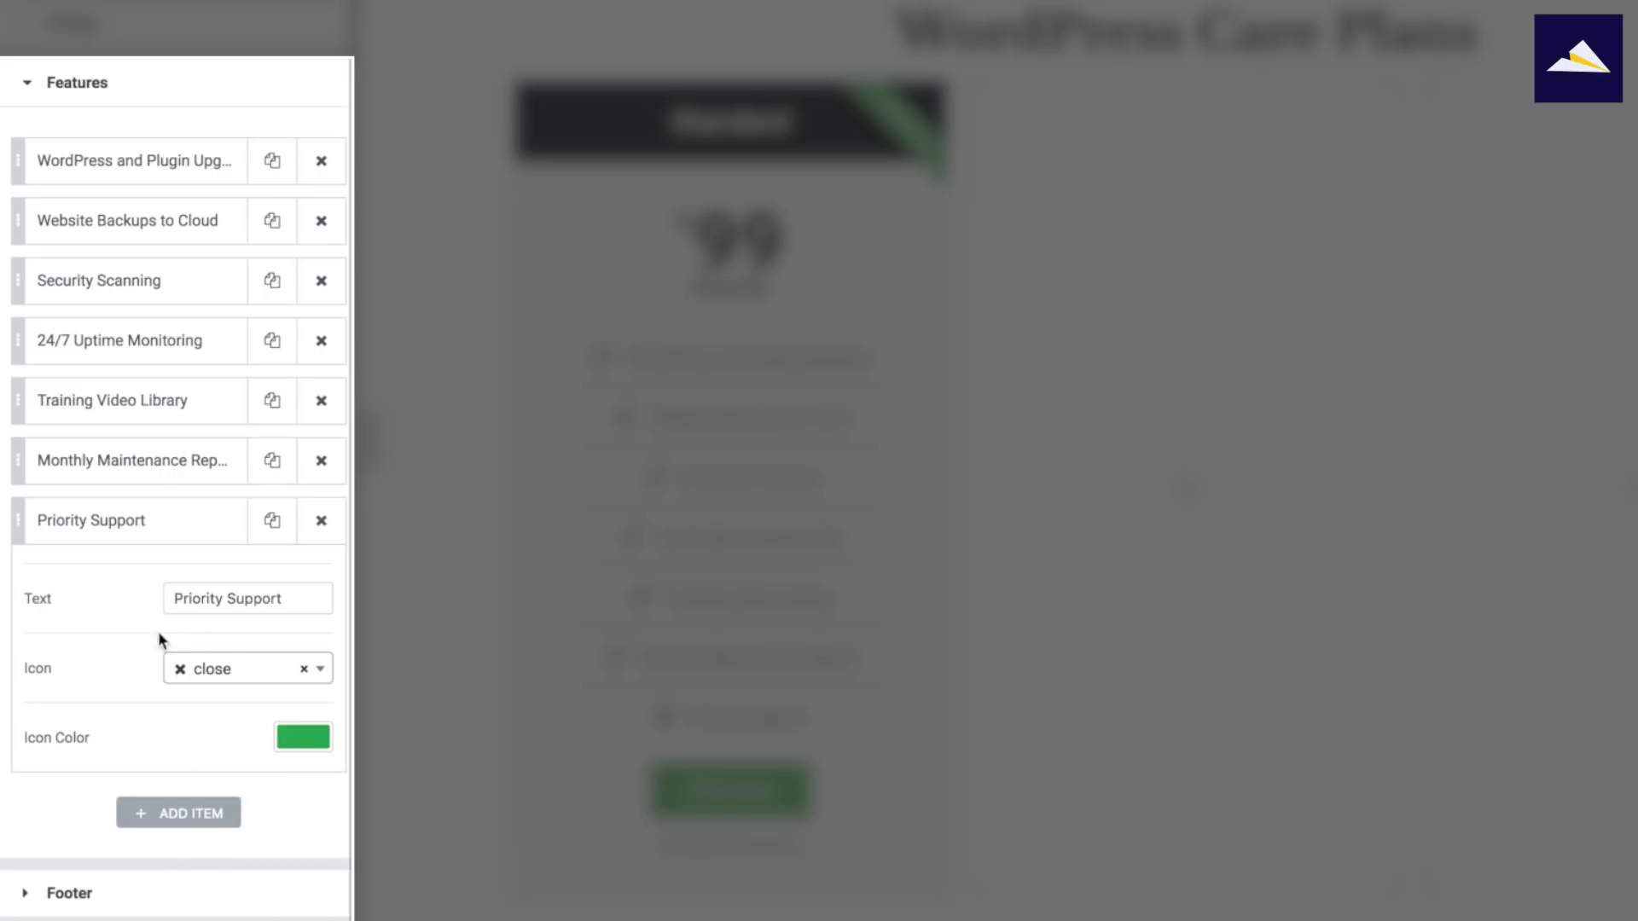
{"action": "left_click", "coordinate": [299, 739]}
{"action": "scroll", "coordinate": [102, 631], "scroll_direction": "down", "scroll_amount": 2}
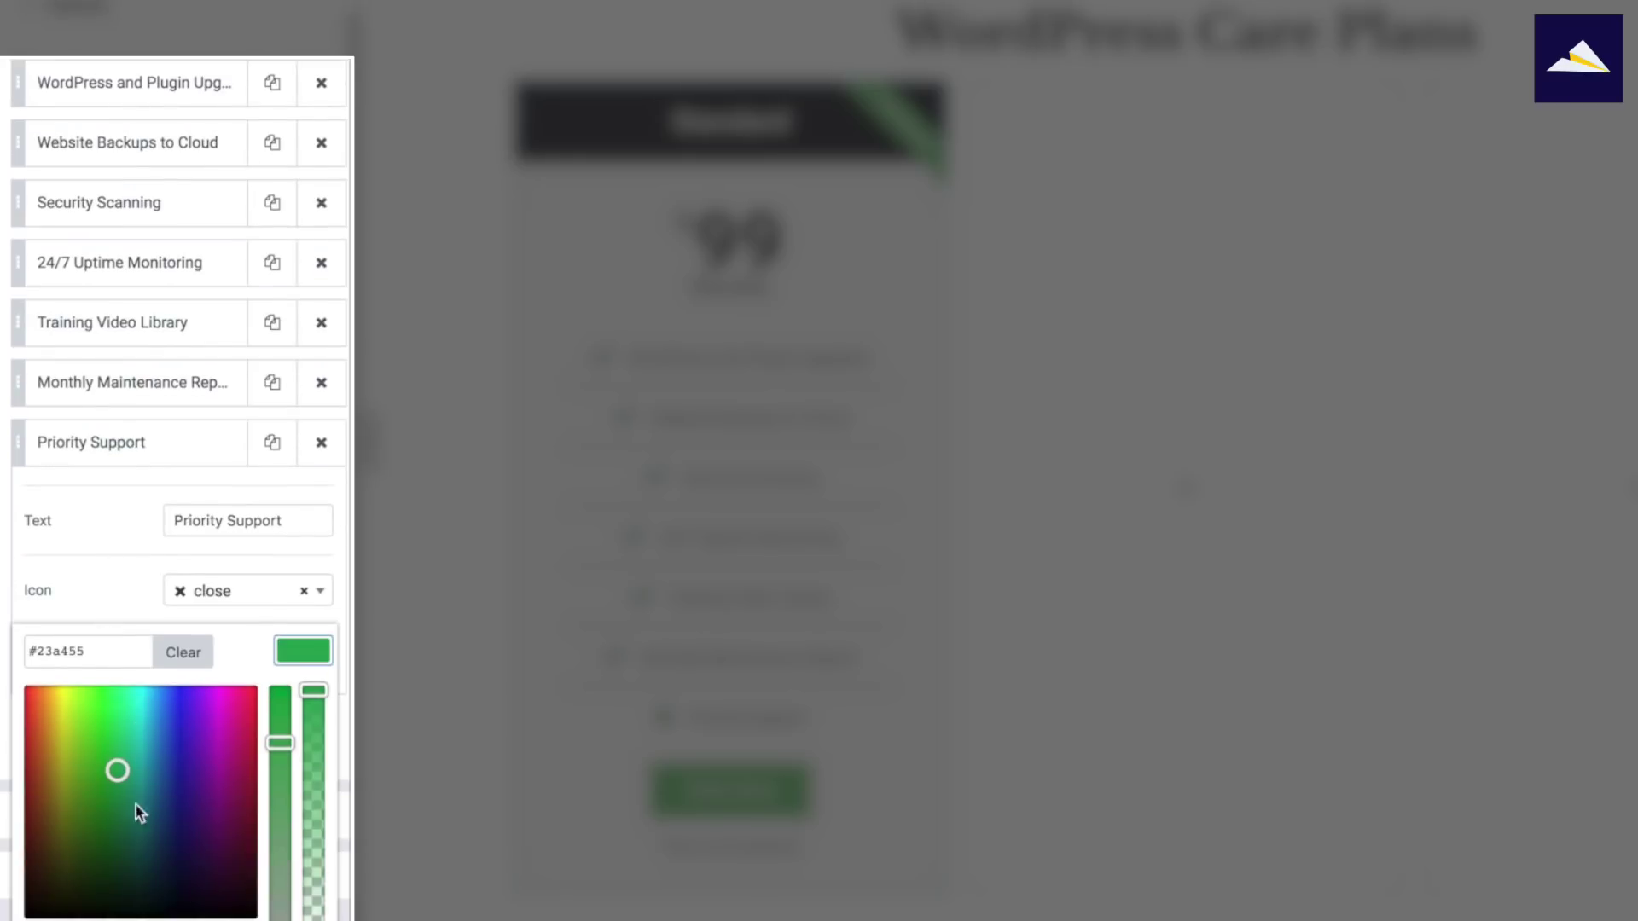
{"action": "left_click_drag", "start_coordinate": [117, 771], "coordinate": [12, 695]}
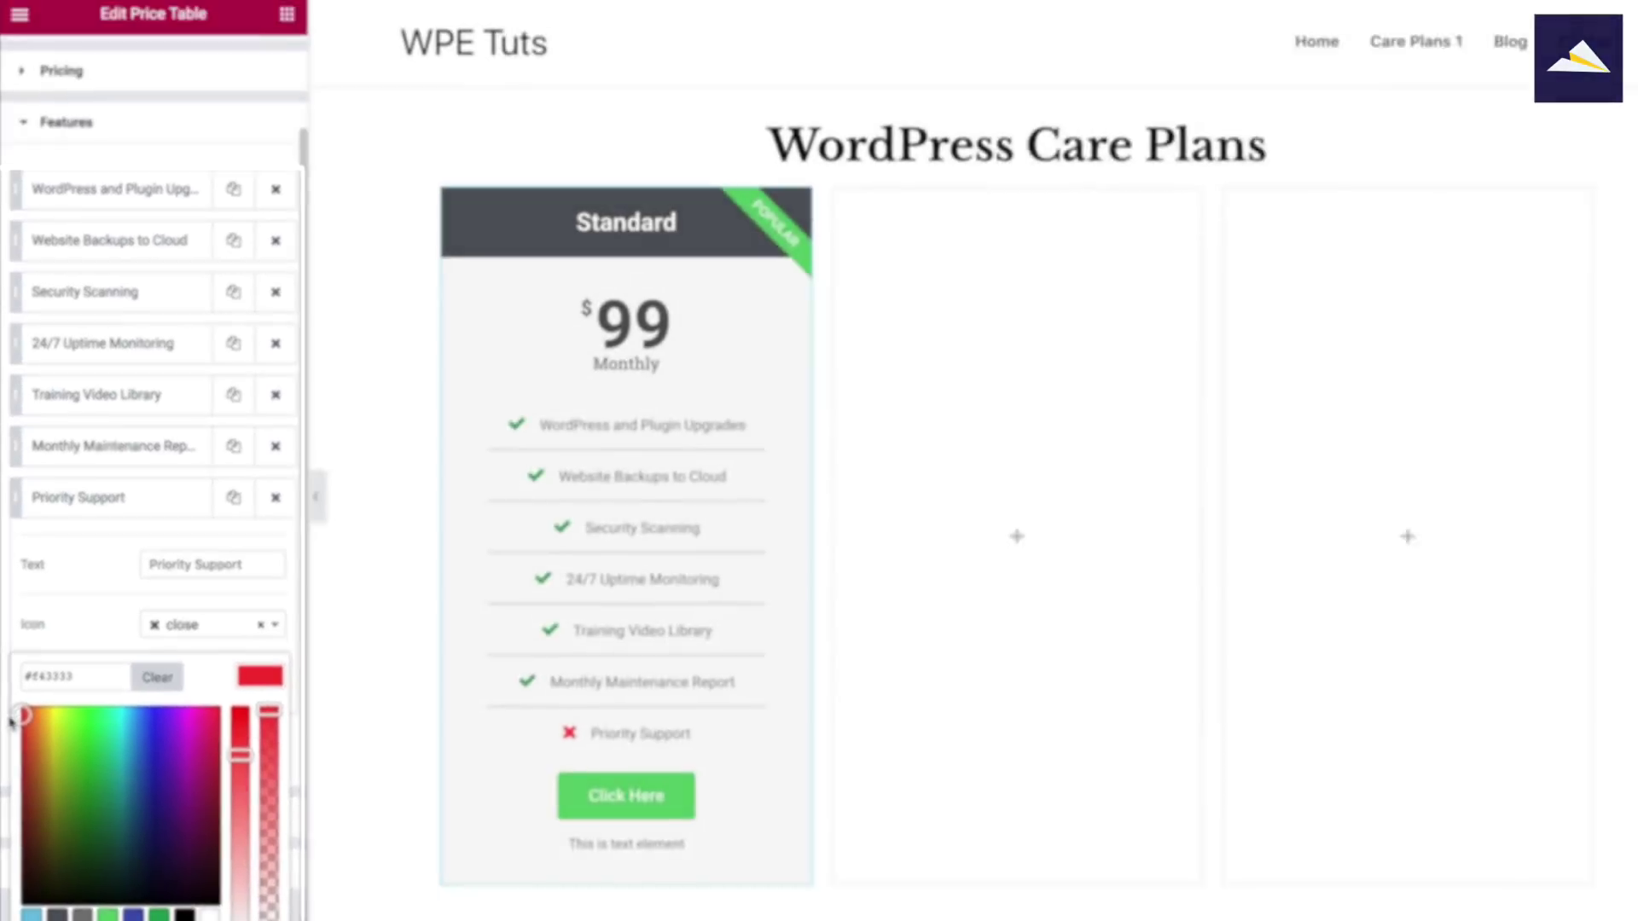
{"action": "left_click", "coordinate": [81, 633]}
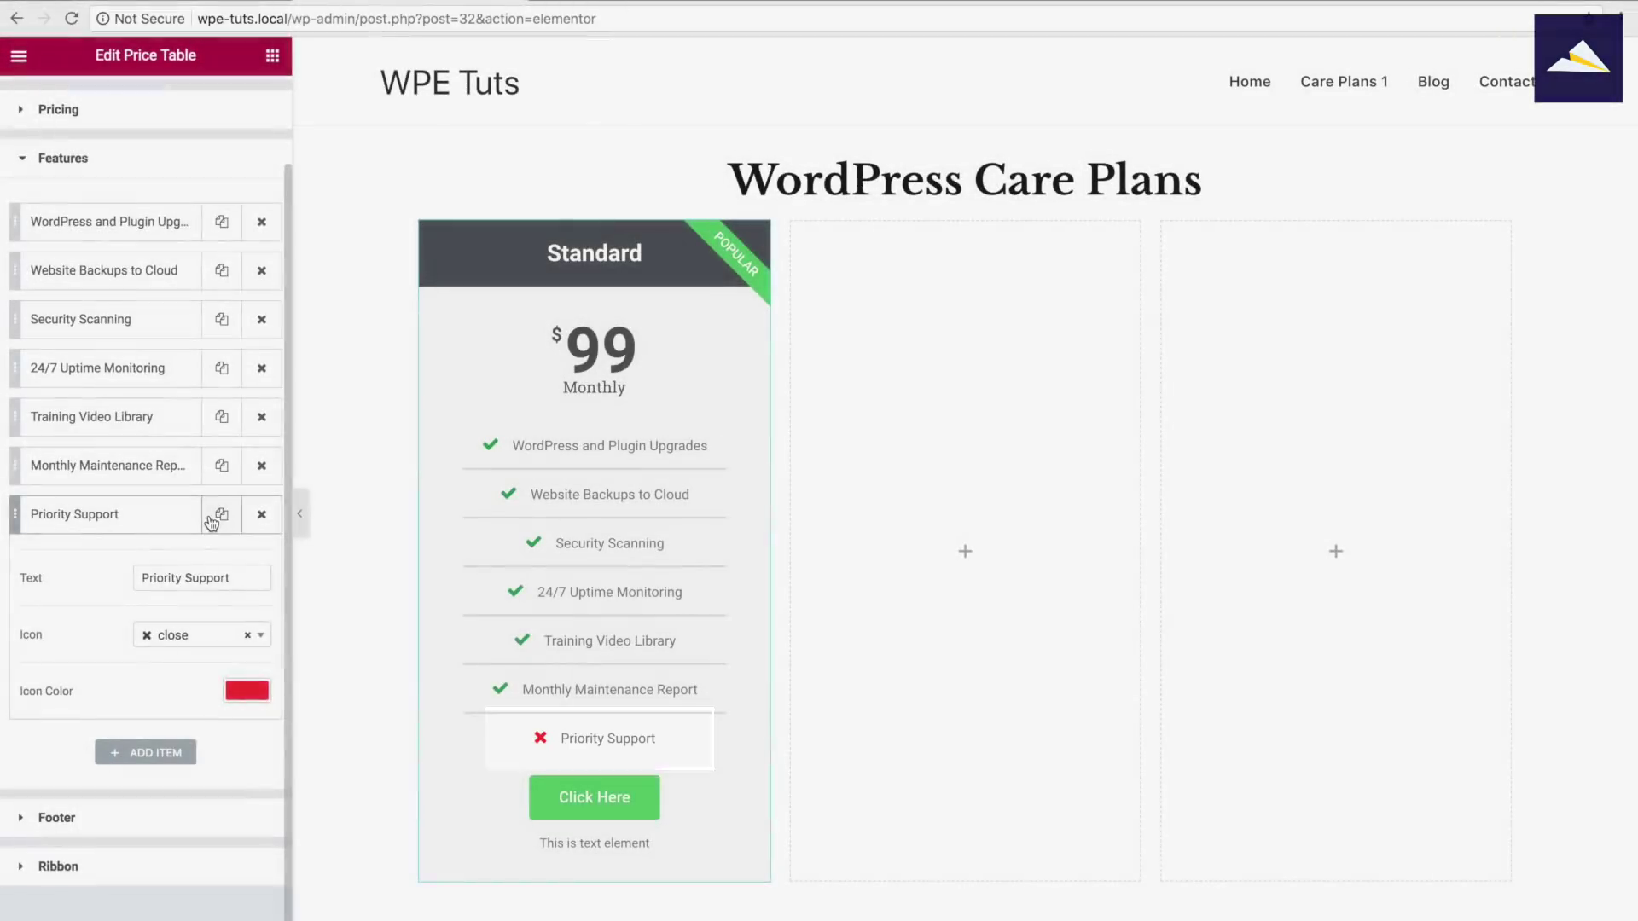
Duplicate the "Priority Support" feature and replace the copy's text with "Unlimited Website Changes" from the spreadsheet
{"action": "left_click", "coordinate": [221, 515]}
{"action": "left_click", "coordinate": [114, 676]}
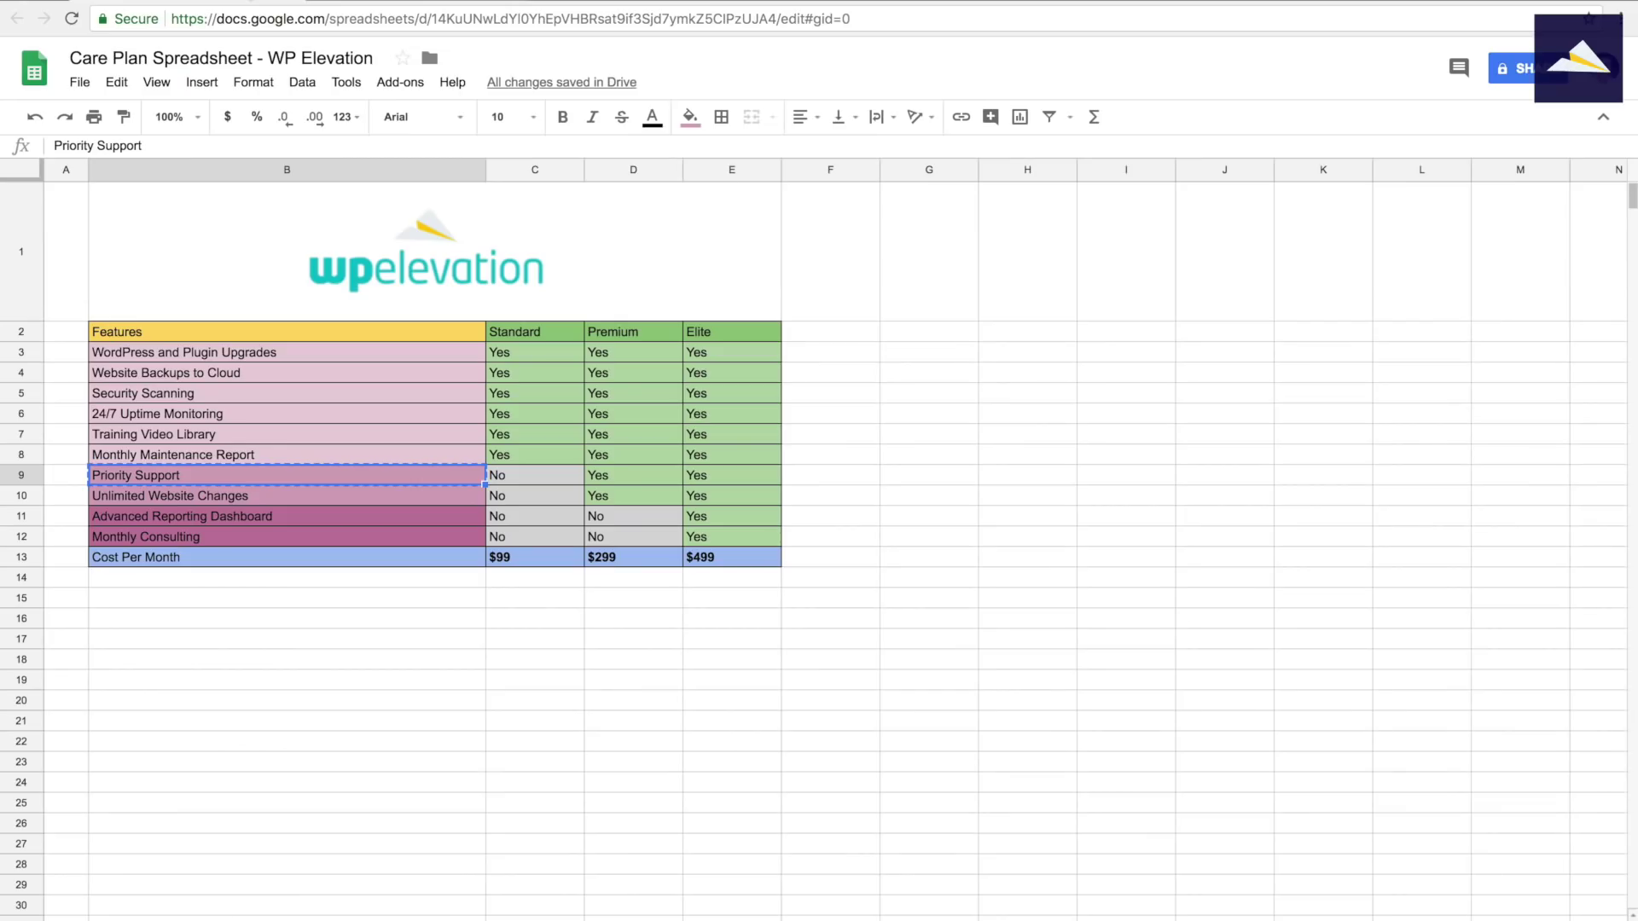
{"action": "left_click", "coordinate": [216, 496]}
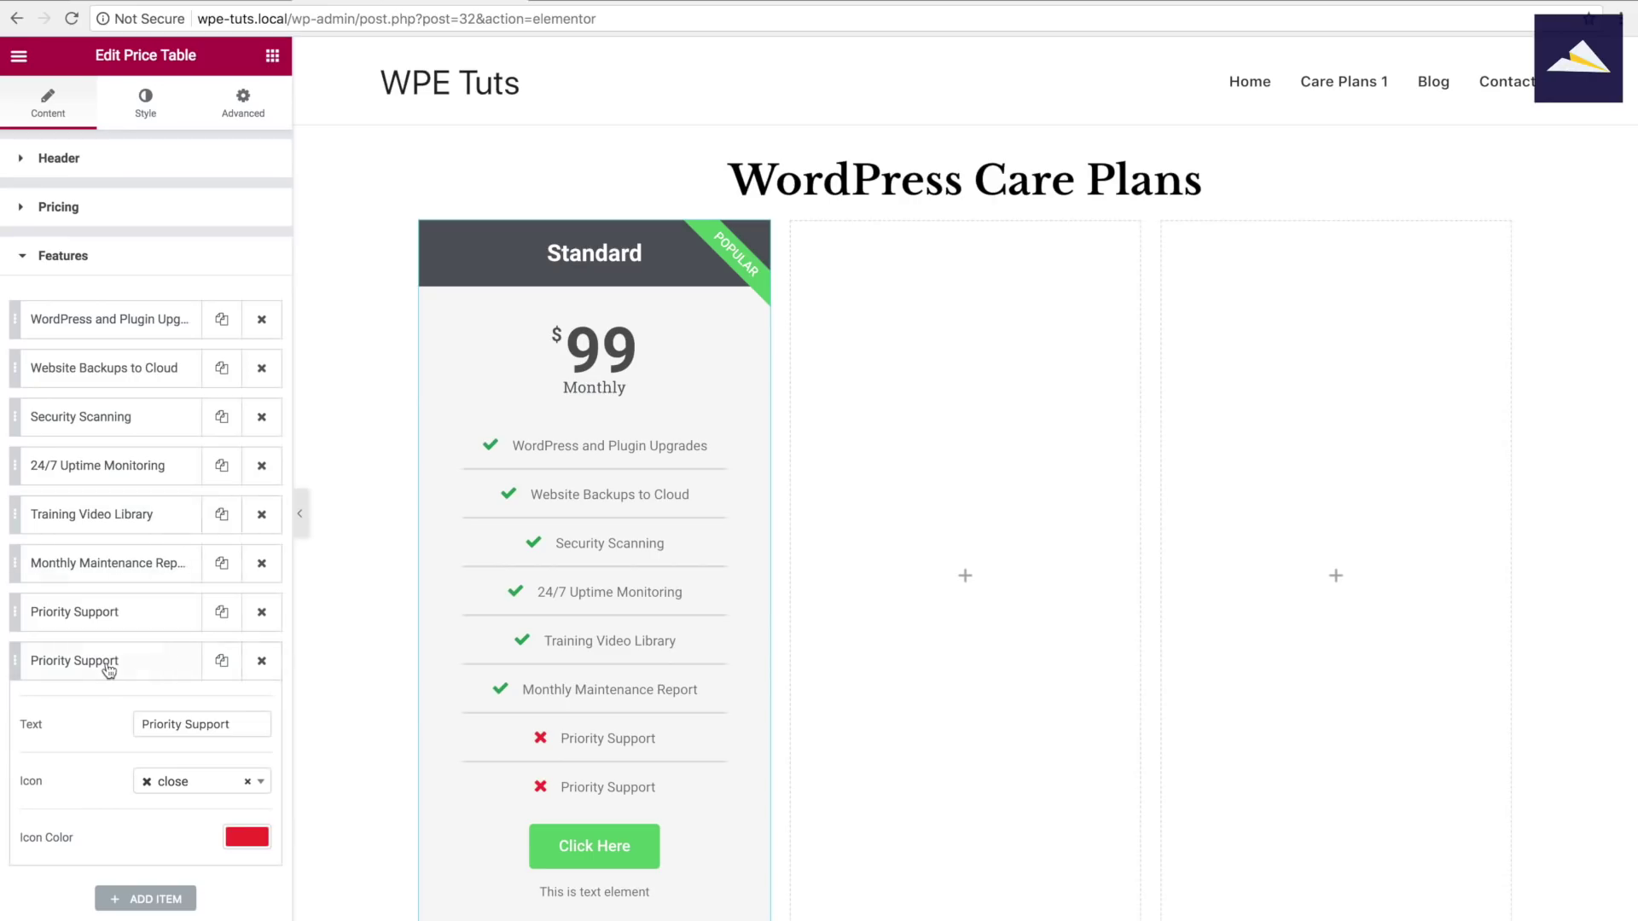
{"action": "left_click", "coordinate": [156, 724]}
{"action": "key", "text": "super+a"}
{"action": "key", "text": "super+v"}
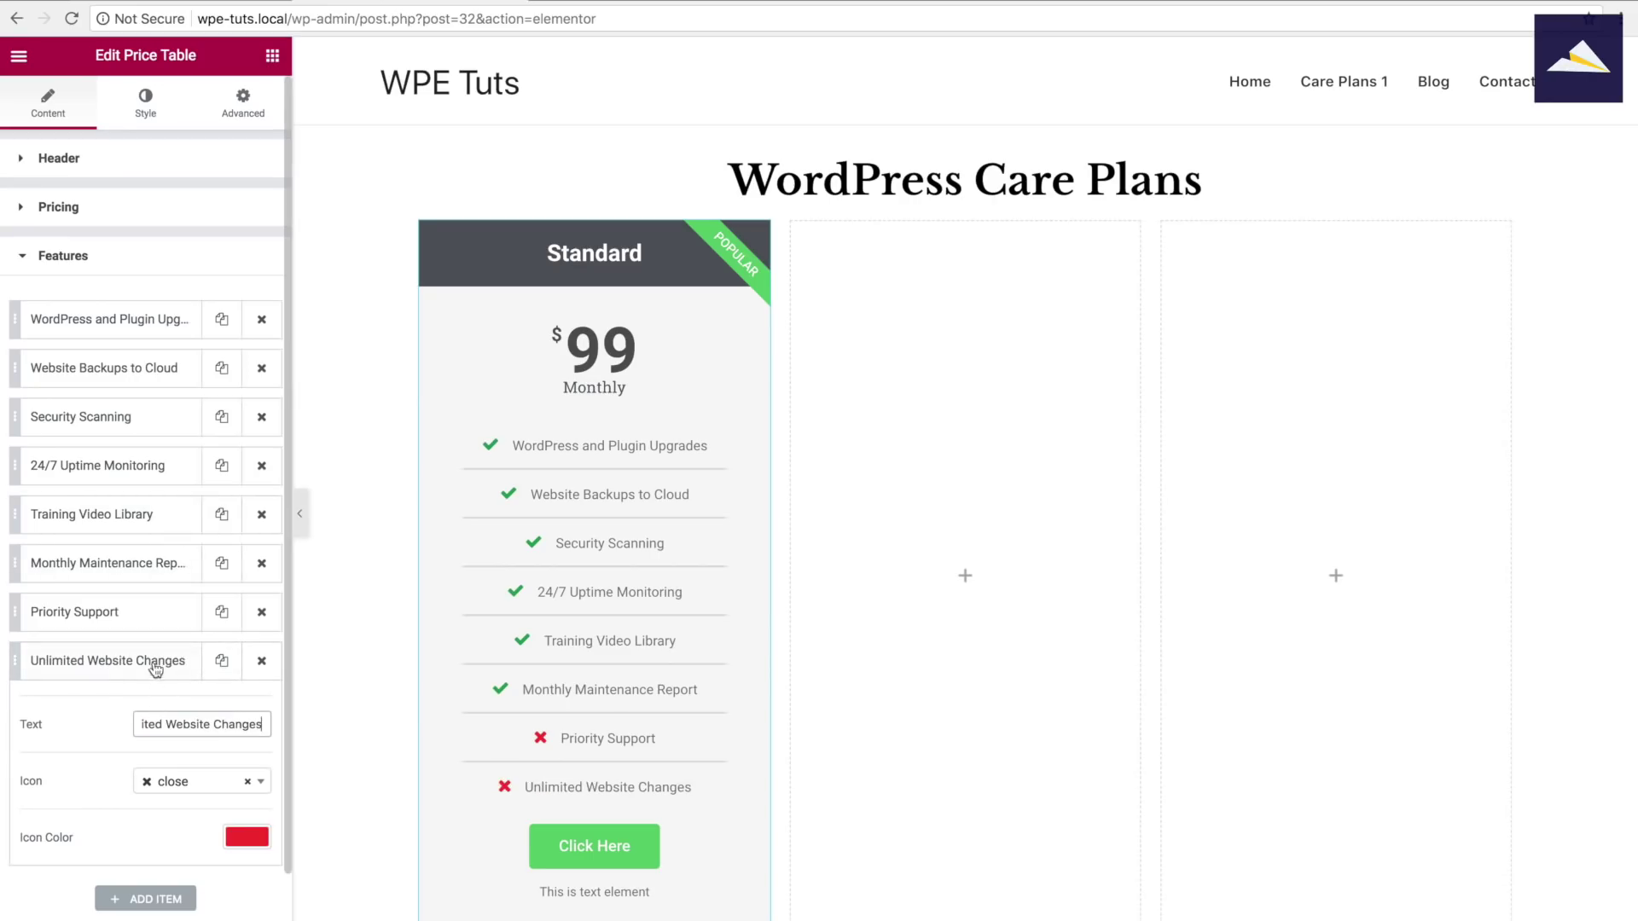
Duplicate the "Unlimited Website Changes" feature and replace the copy's text with "Advanced Reporting Dashboard" from the spreadsheet
{"action": "left_click", "coordinate": [222, 662]}
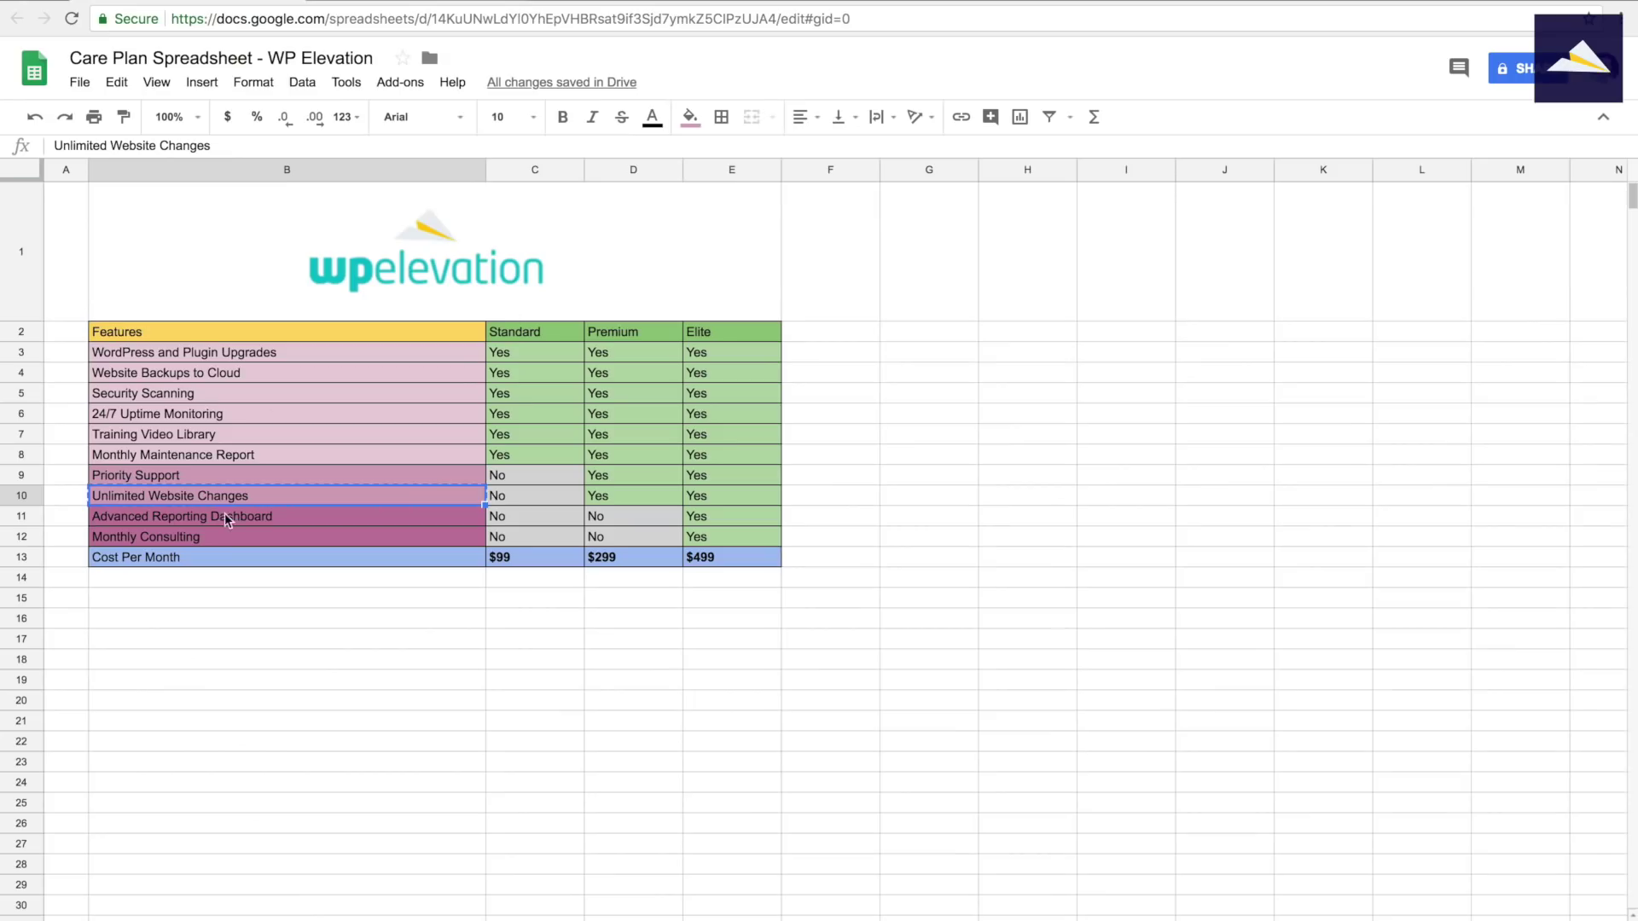
{"action": "key", "text": "Down"}
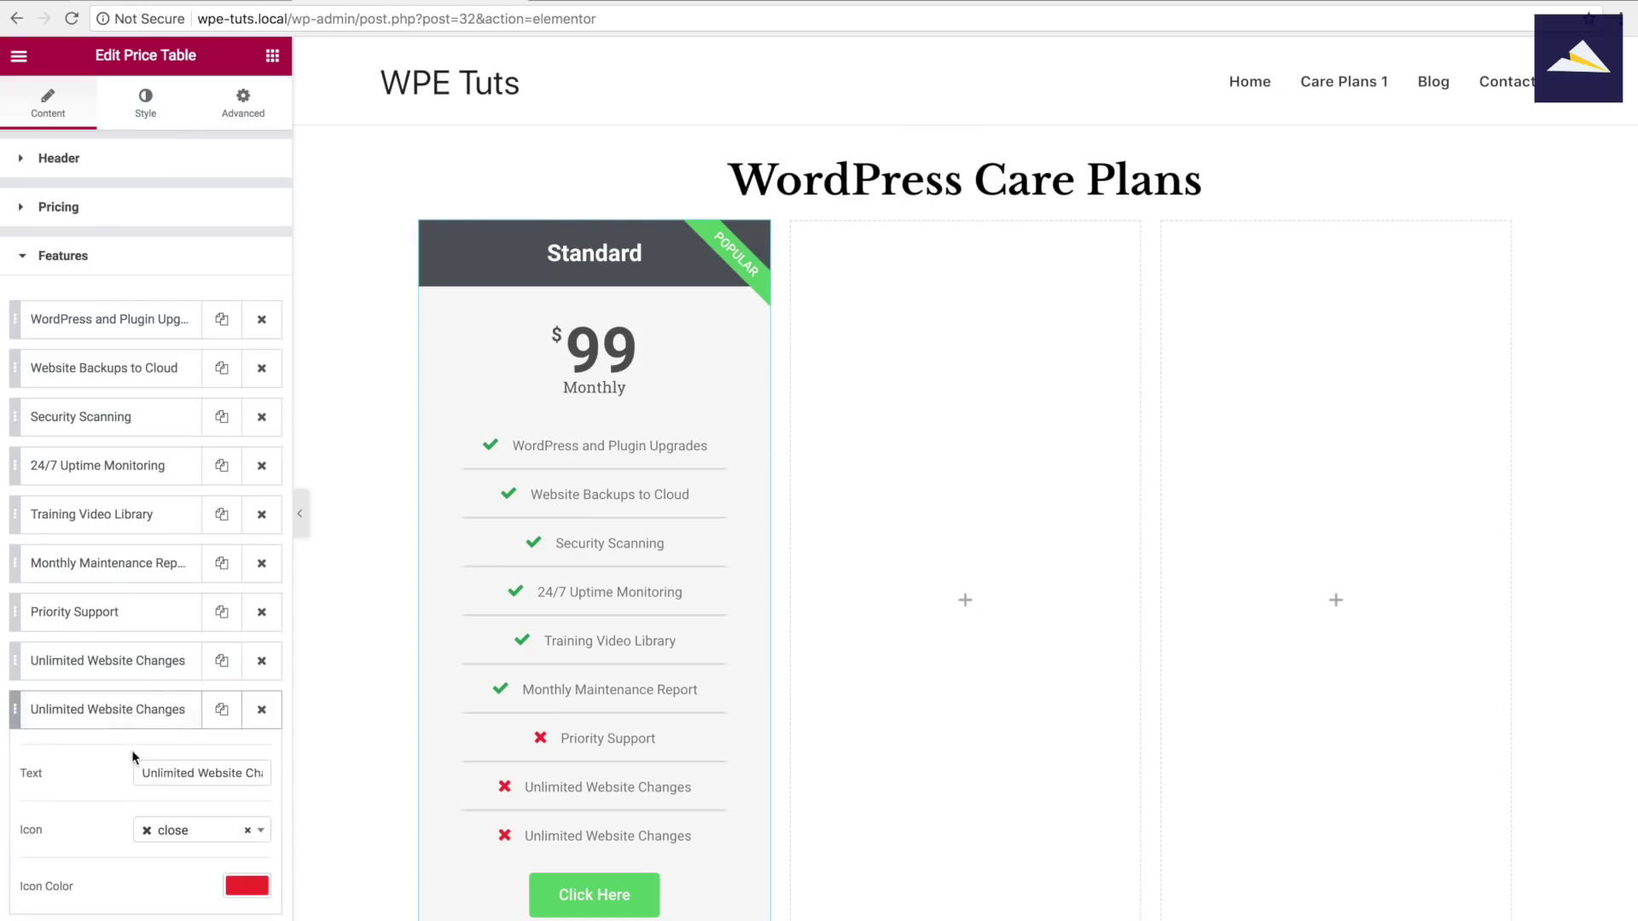
{"action": "left_click", "coordinate": [202, 773]}
{"action": "key", "text": "super+a"}
{"action": "key", "text": "super+v"}
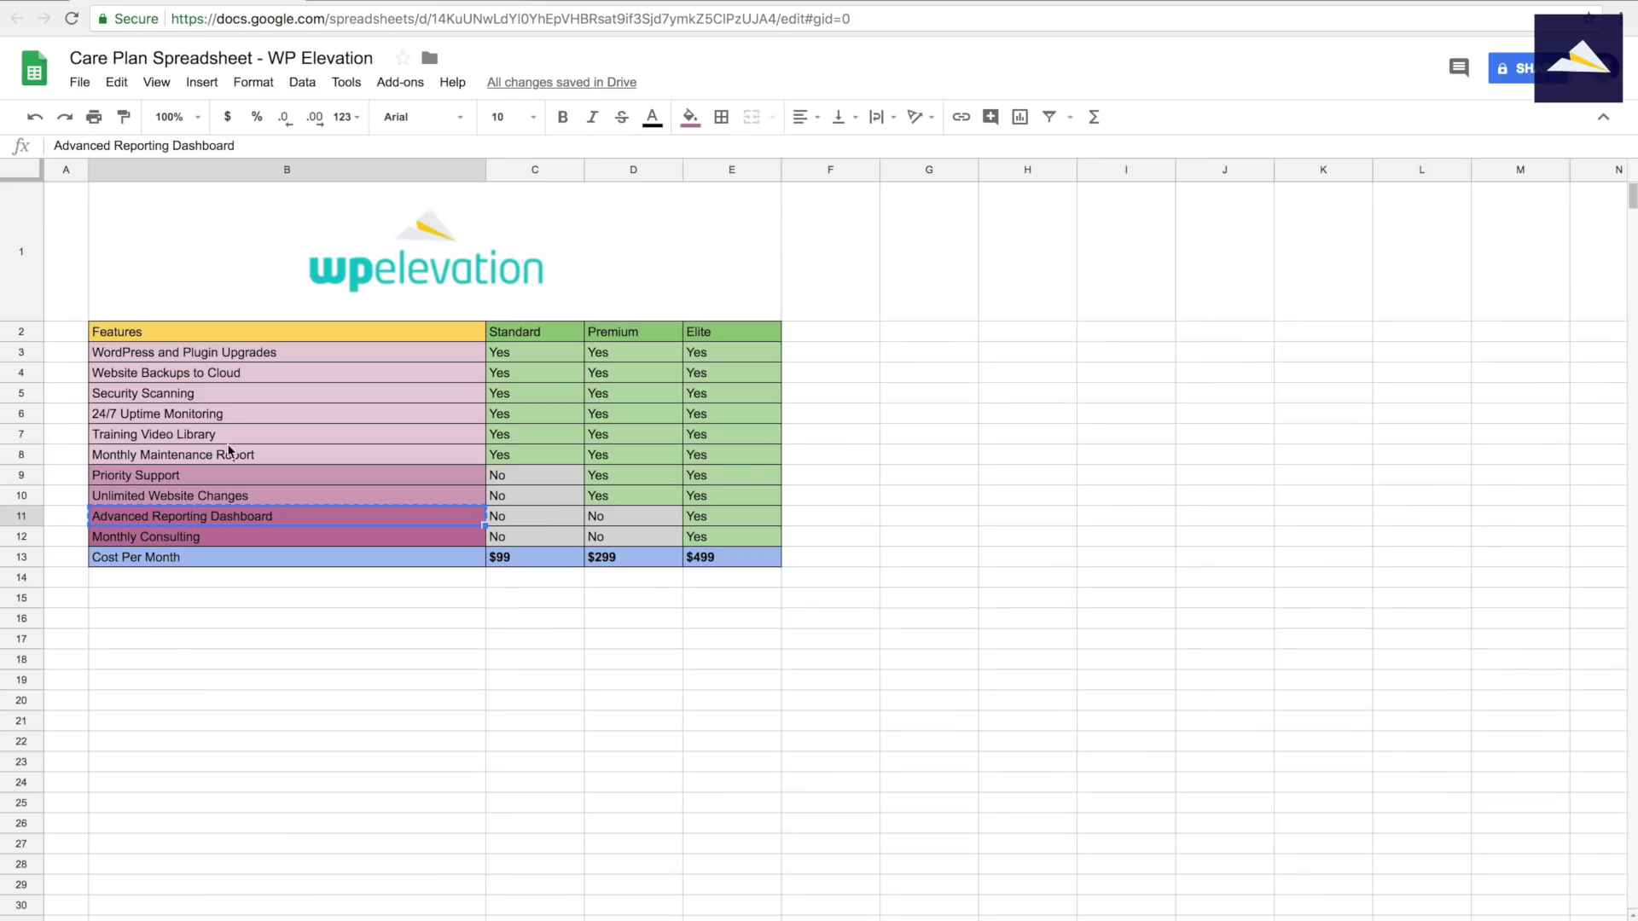
Duplicate the "Advanced Reporting Dashboard" feature and replace the copy's text with "Monthly Consulting" from the spreadsheet
{"action": "key", "text": "Down"}
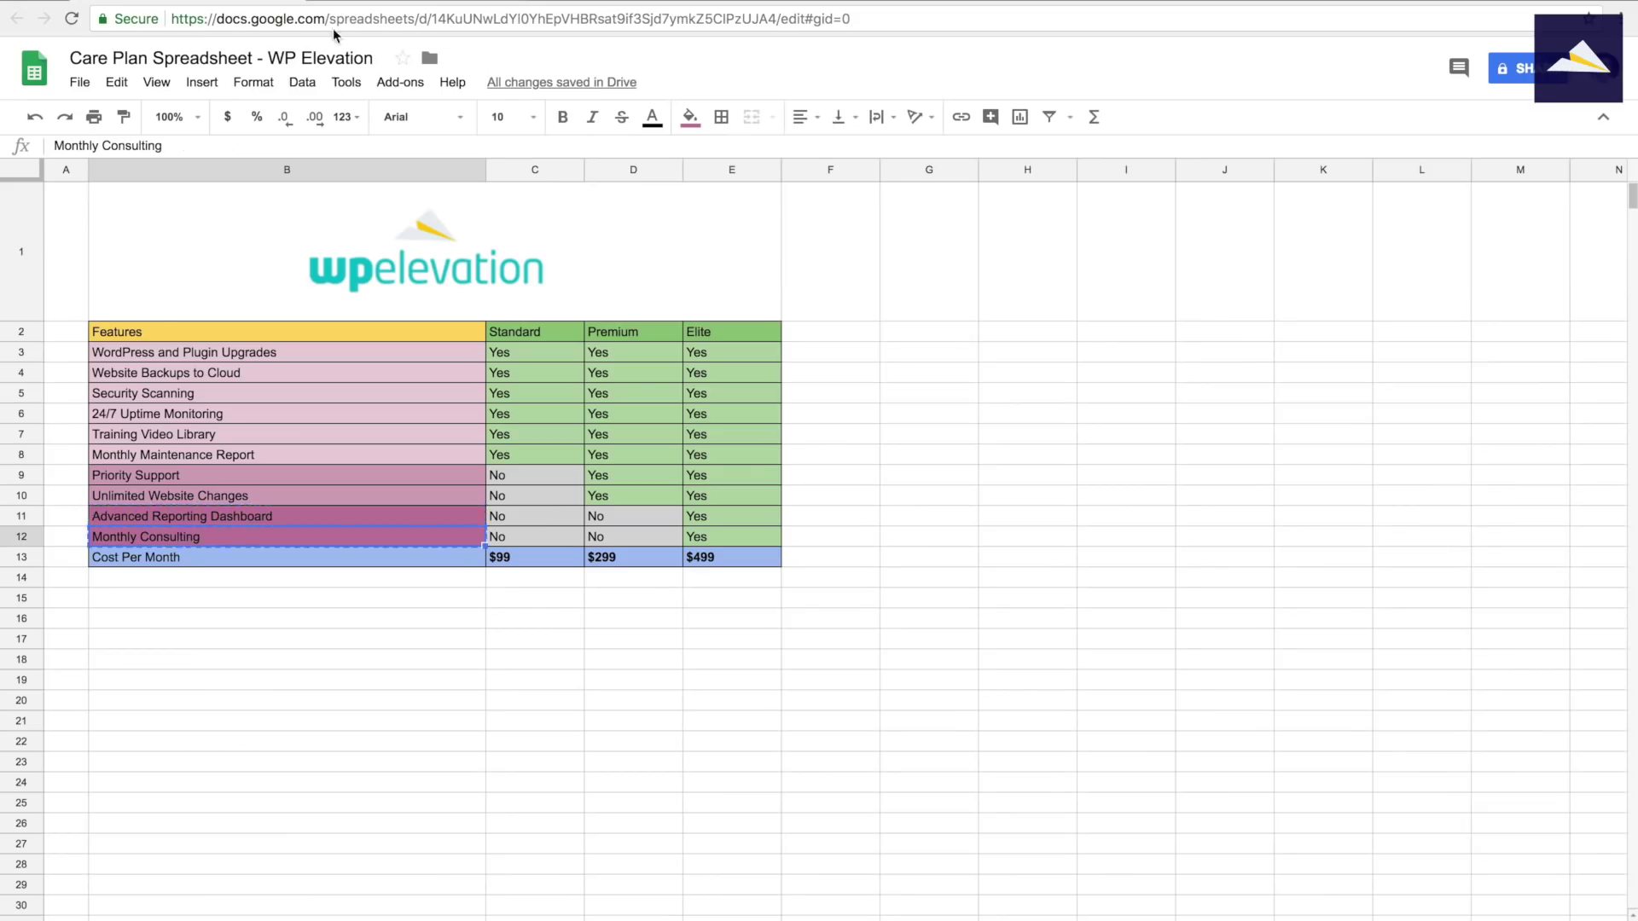
{"action": "left_click", "coordinate": [222, 710]}
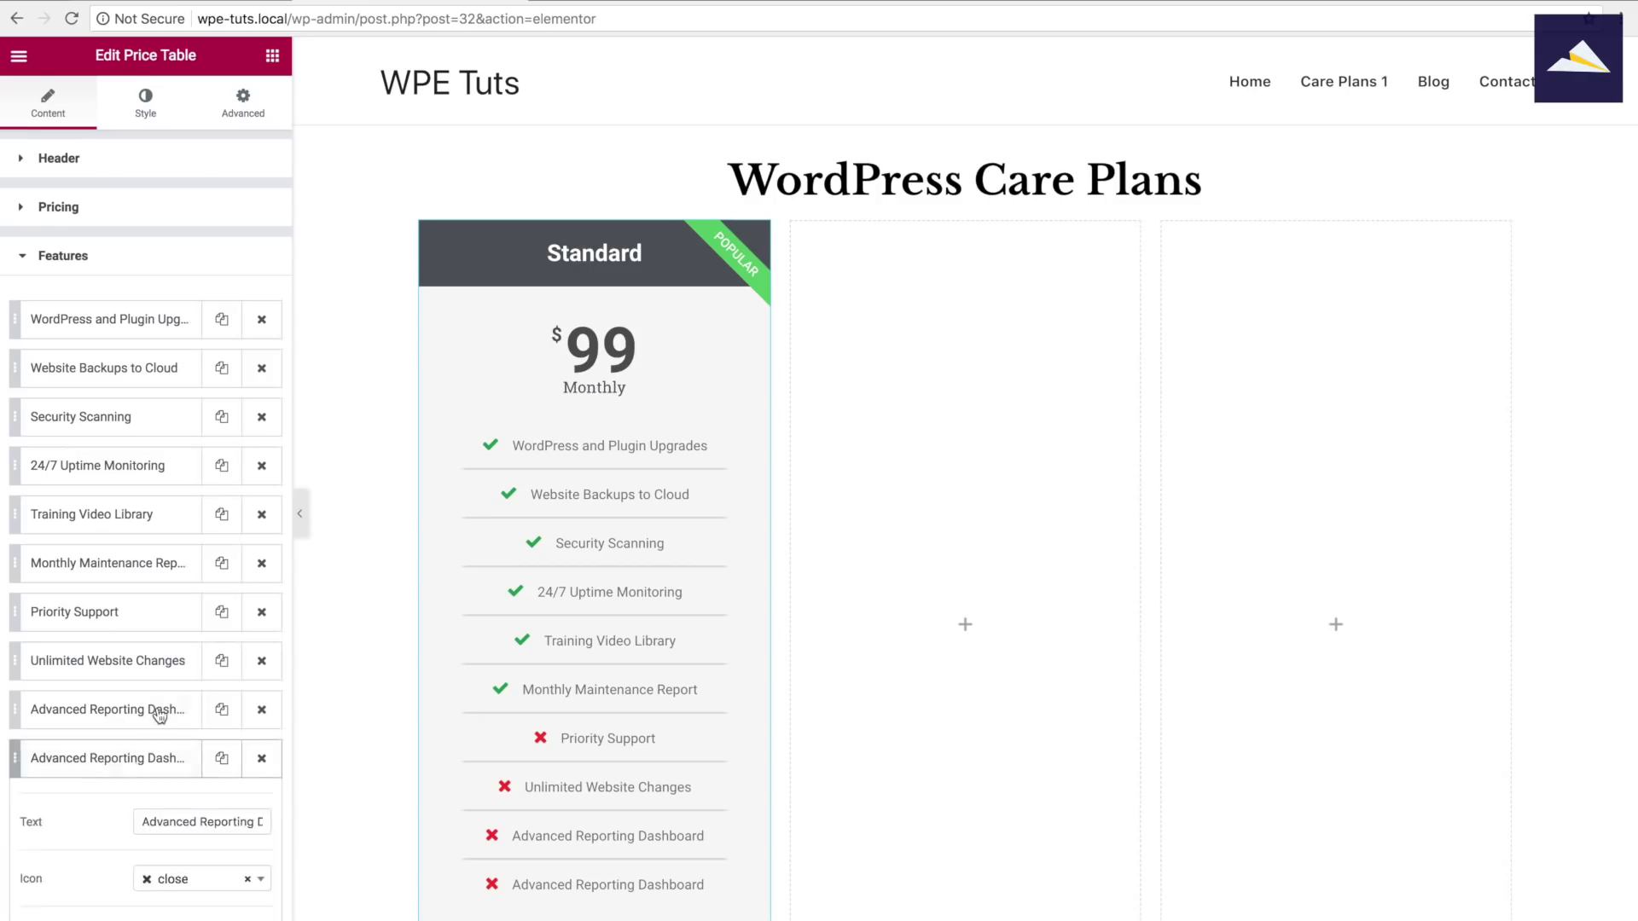
{"action": "scroll", "coordinate": [199, 646], "scroll_direction": "down", "scroll_amount": 3}
{"action": "left_click", "coordinate": [199, 647]}
{"action": "key", "text": "super+a"}
{"action": "key", "text": "super+v"}
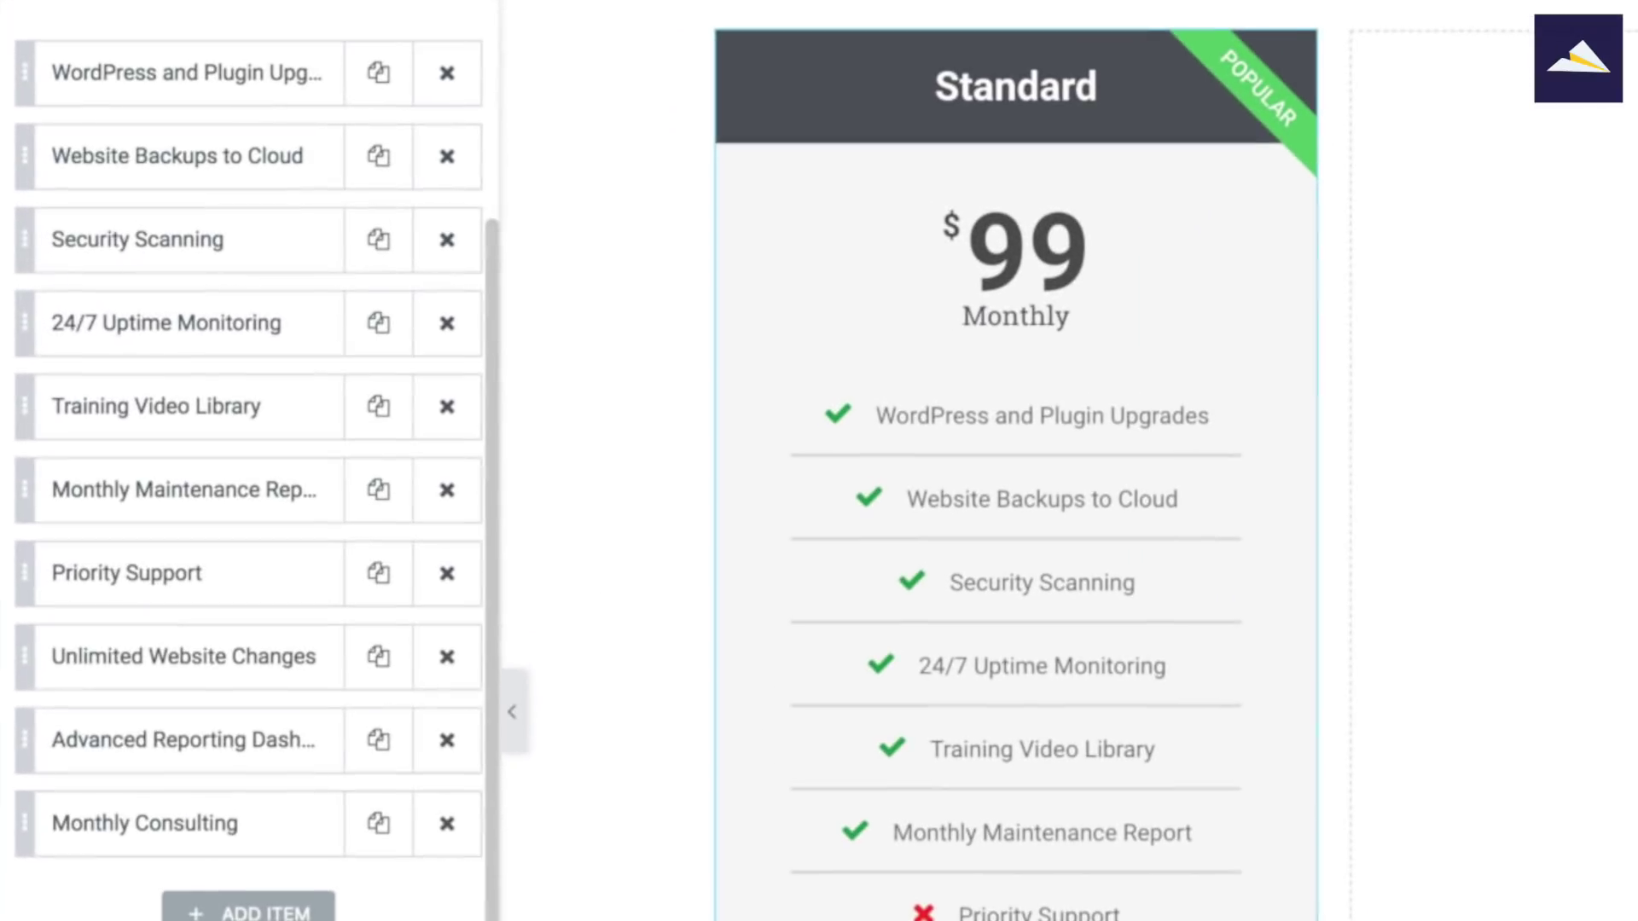
Turn off the "Popular" ribbon on the Standard price table
{"action": "left_click", "coordinate": [60, 744]}
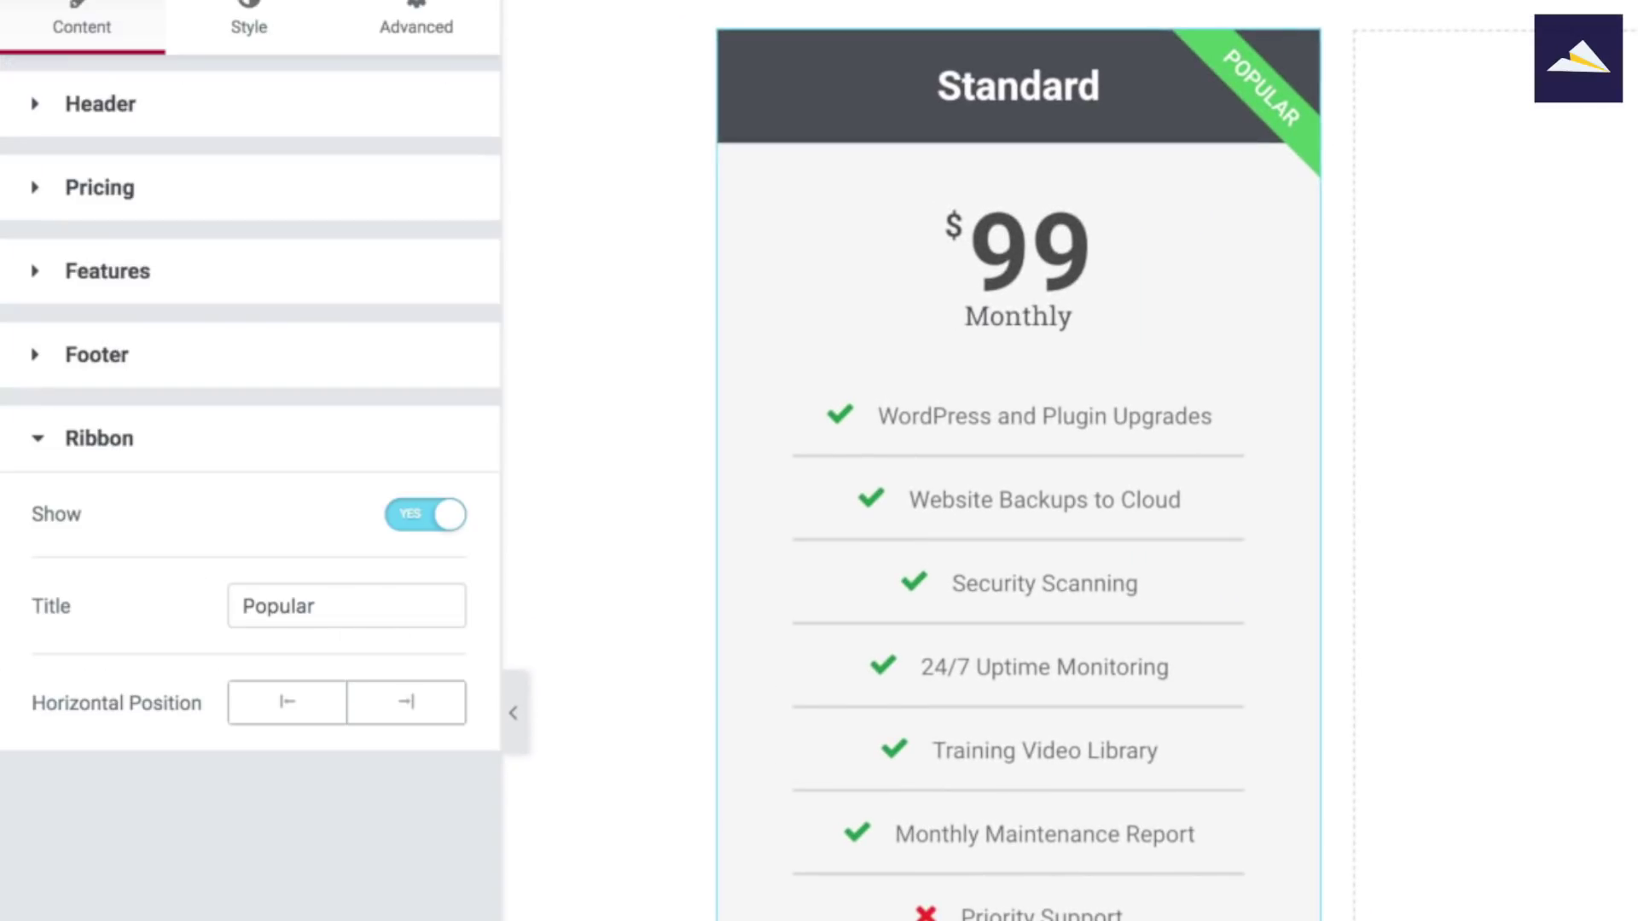
{"action": "left_click", "coordinate": [415, 517]}
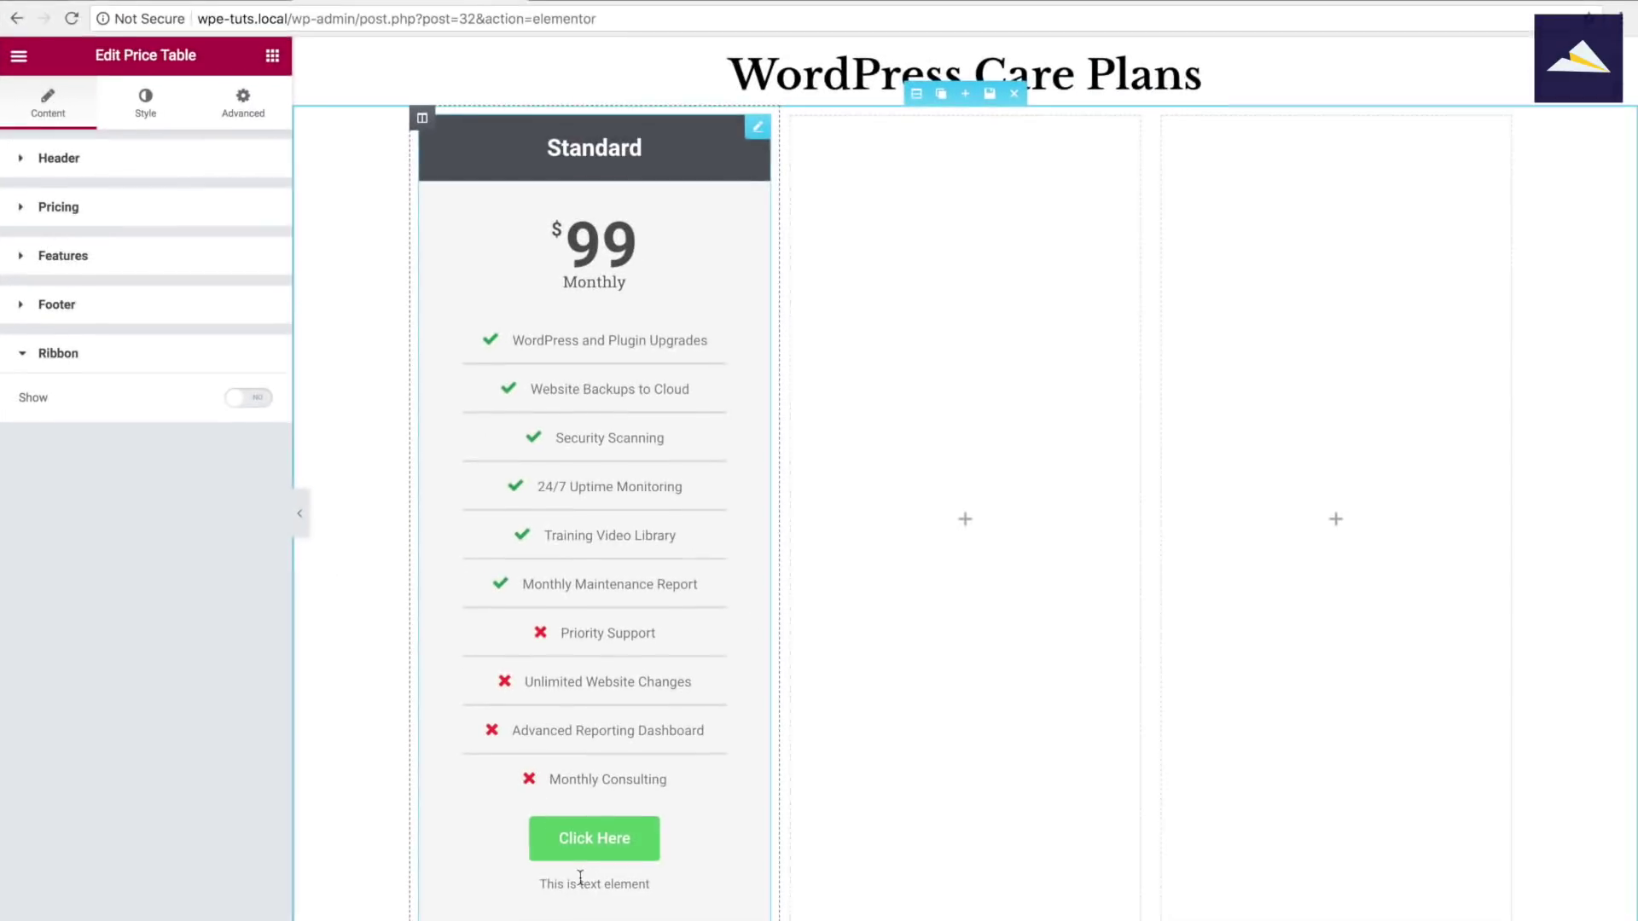
Change the Standard price table's button text to "Get Started"
{"action": "left_click", "coordinate": [593, 845]}
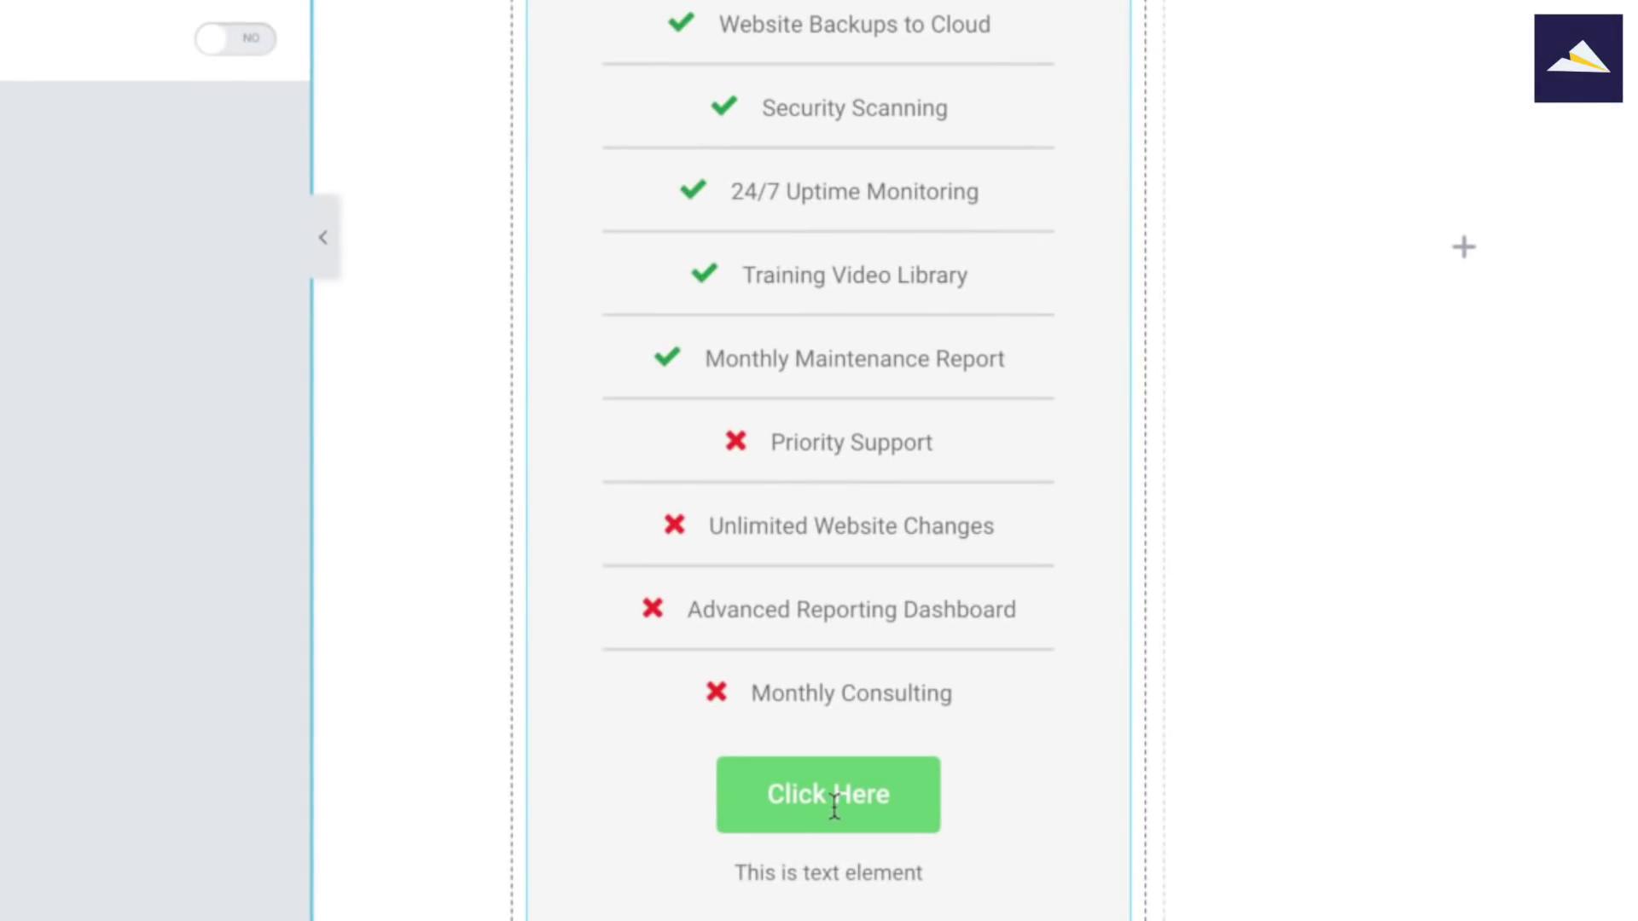
{"action": "key", "text": "BackSpace"}
{"action": "key", "text": "BackSpace"}
{"action": "key", "text": "BackSpace"}
{"action": "key", "text": "BackSpace"}
{"action": "key", "text": "BackSpace"}
{"action": "key", "text": "BackSpace"}
{"action": "key", "text": "BackSpace"}
{"action": "key", "text": "BackSpace"}
{"action": "key", "text": "BackSpace"}
{"action": "key", "text": "BackSpace"}
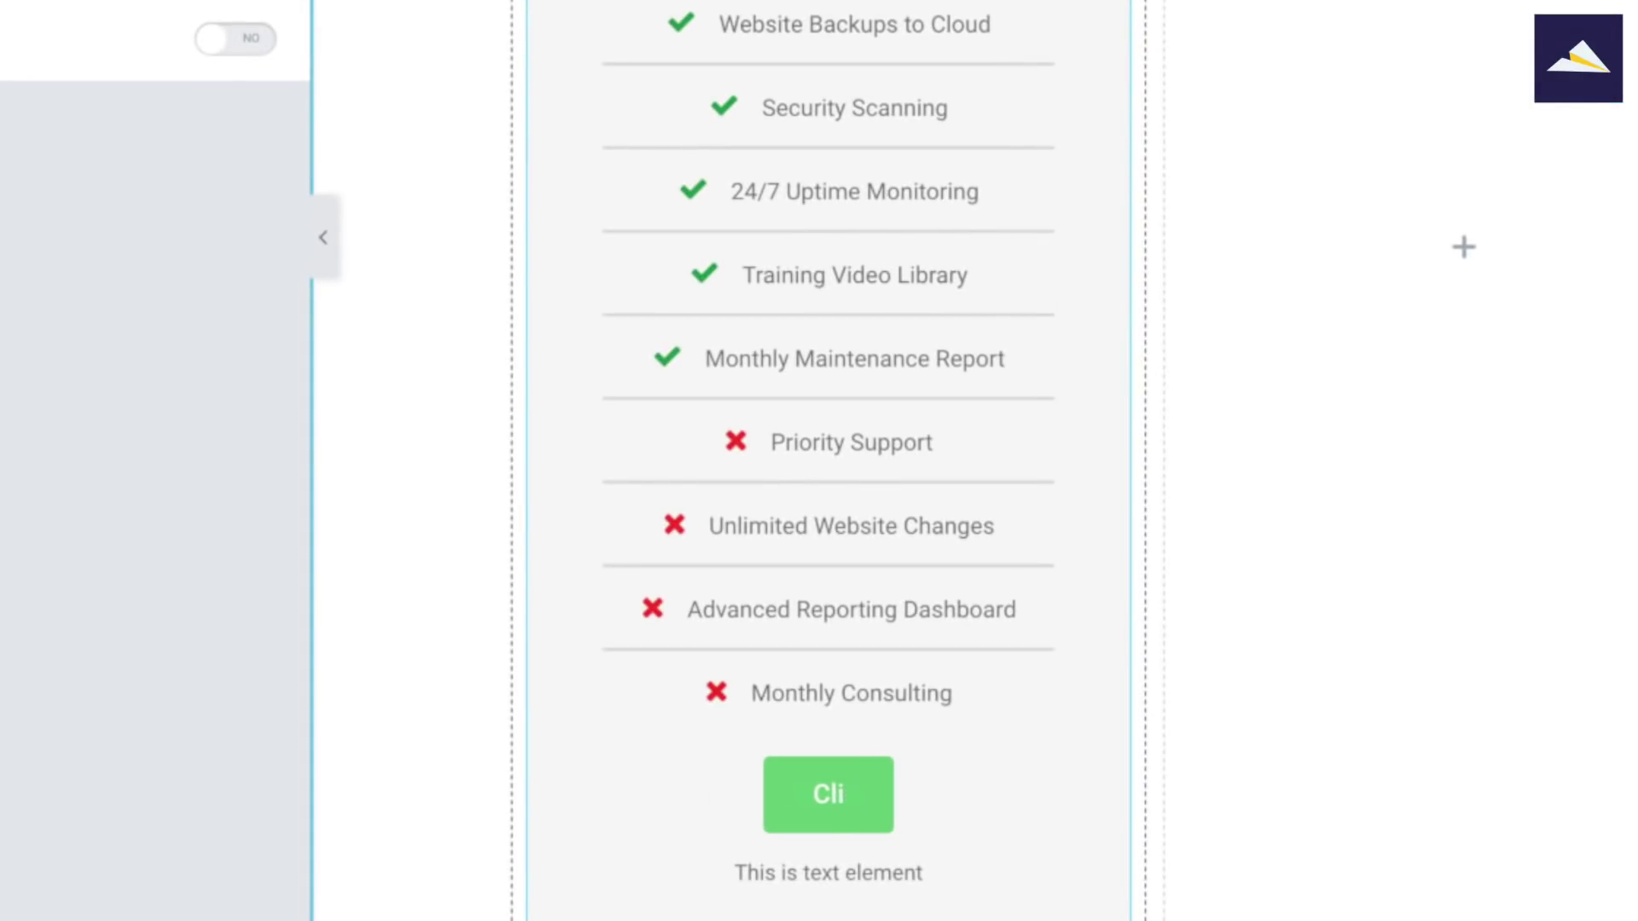
{"action": "type", "text": "Get "}
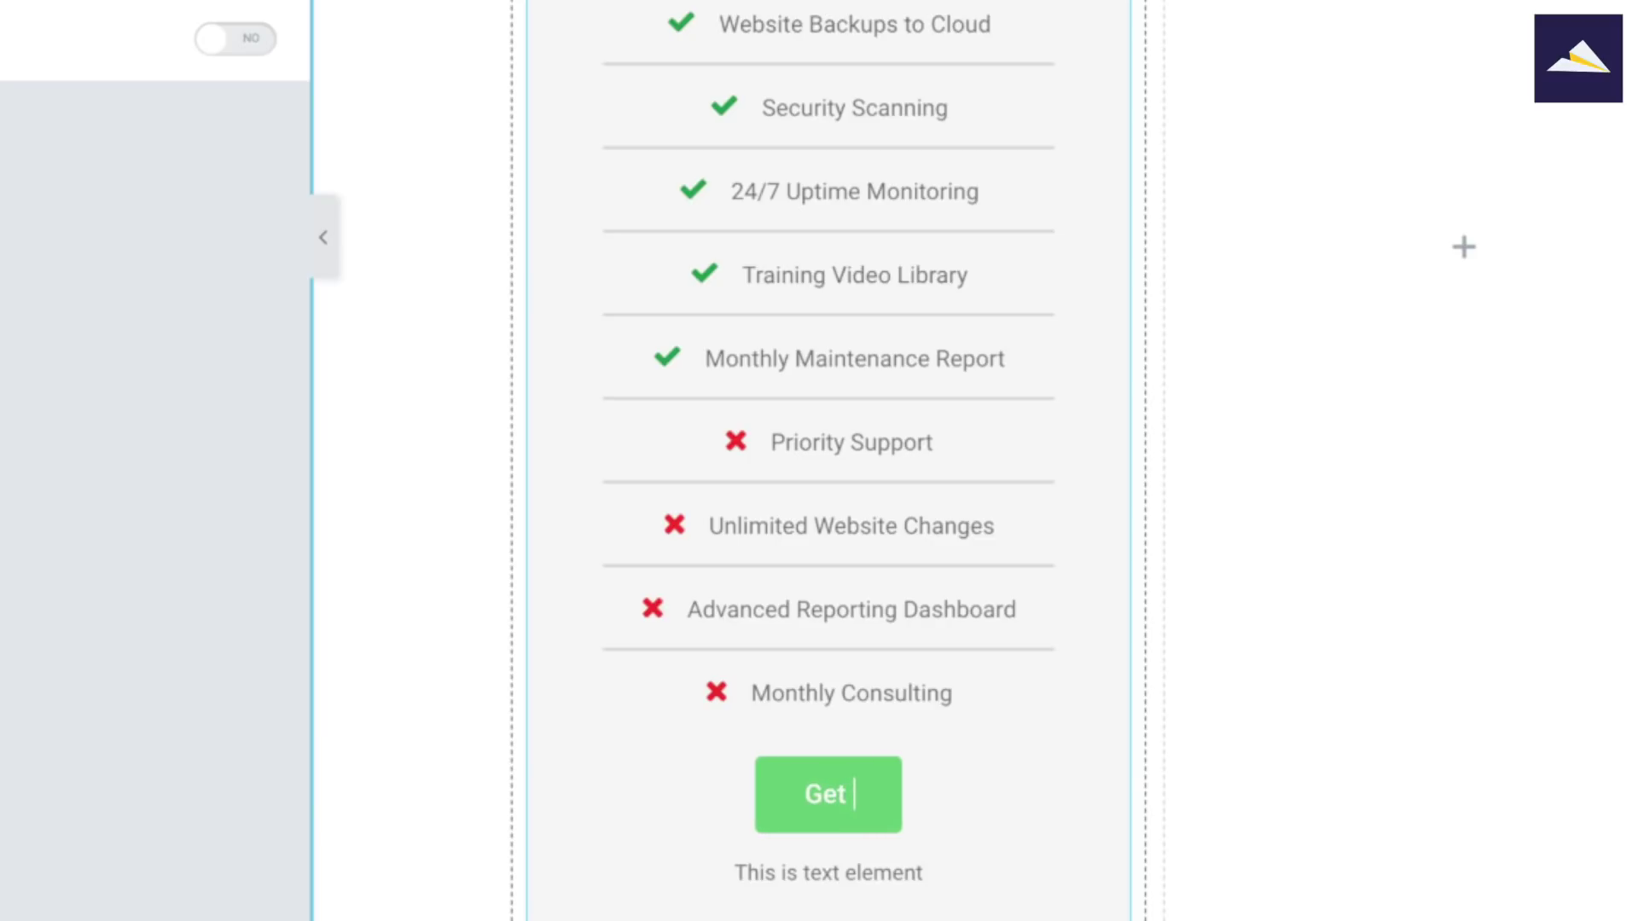
{"action": "type", "text": "Started"}
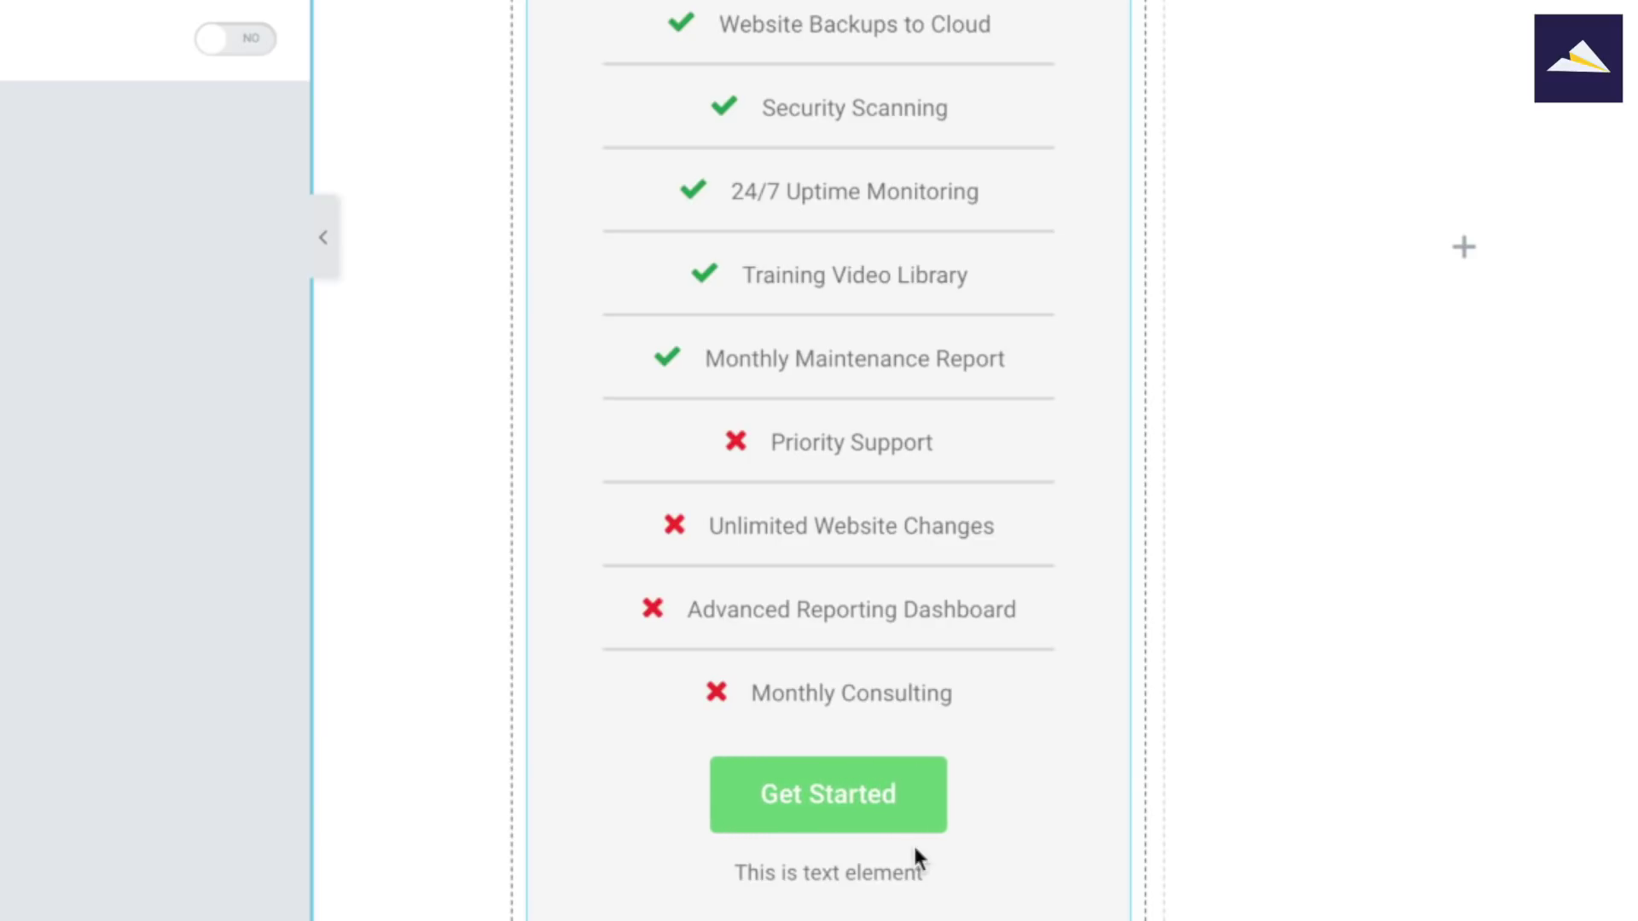
Delete the additional text below the Standard price table's button
{"action": "left_click", "coordinate": [886, 871]}
{"action": "key", "text": "BackSpace"}
{"action": "key", "text": "BackSpace"}
{"action": "key", "text": "BackSpace"}
{"action": "key", "text": "BackSpace"}
{"action": "key", "text": "BackSpace"}
{"action": "key", "text": "BackSpace"}
{"action": "key", "text": "BackSpace"}
{"action": "key", "text": "BackSpace"}
{"action": "key", "text": "BackSpace"}
{"action": "key", "text": "BackSpace"}
{"action": "key", "text": "BackSpace"}
{"action": "key", "text": "BackSpace"}
{"action": "key", "text": "BackSpace"}
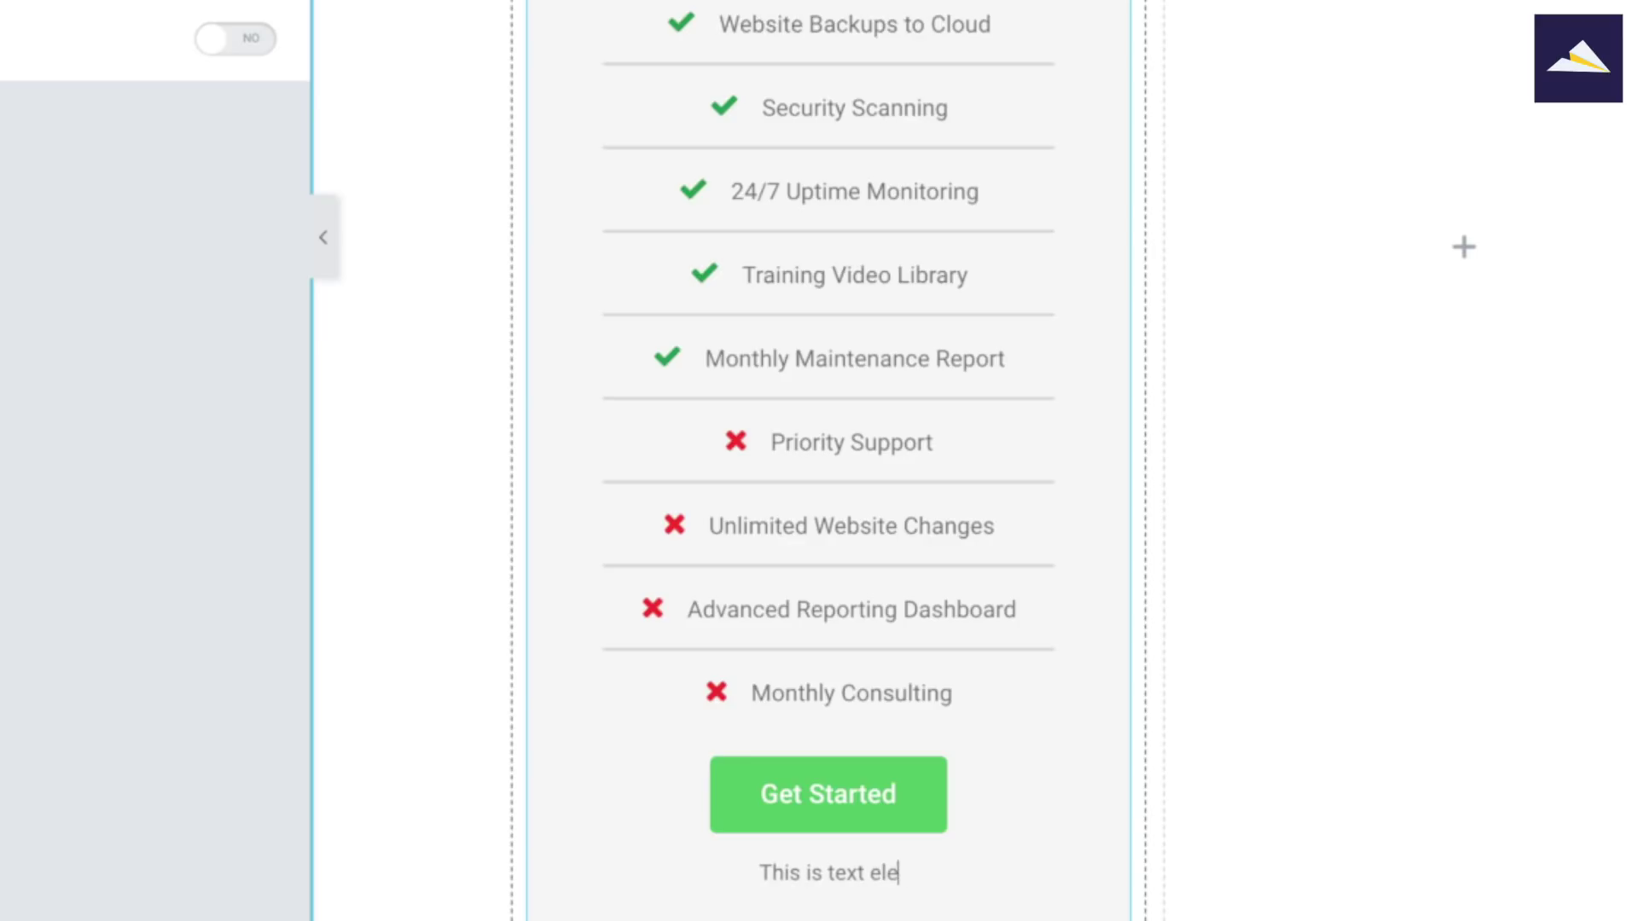
{"action": "key", "text": "BackSpace"}
{"action": "key", "text": "BackSpace"}
{"action": "key", "text": "BackSpace"}
{"action": "key", "text": "BackSpace"}
{"action": "key", "text": "BackSpace"}
{"action": "key", "text": "BackSpace"}
{"action": "key", "text": "BackSpace"}
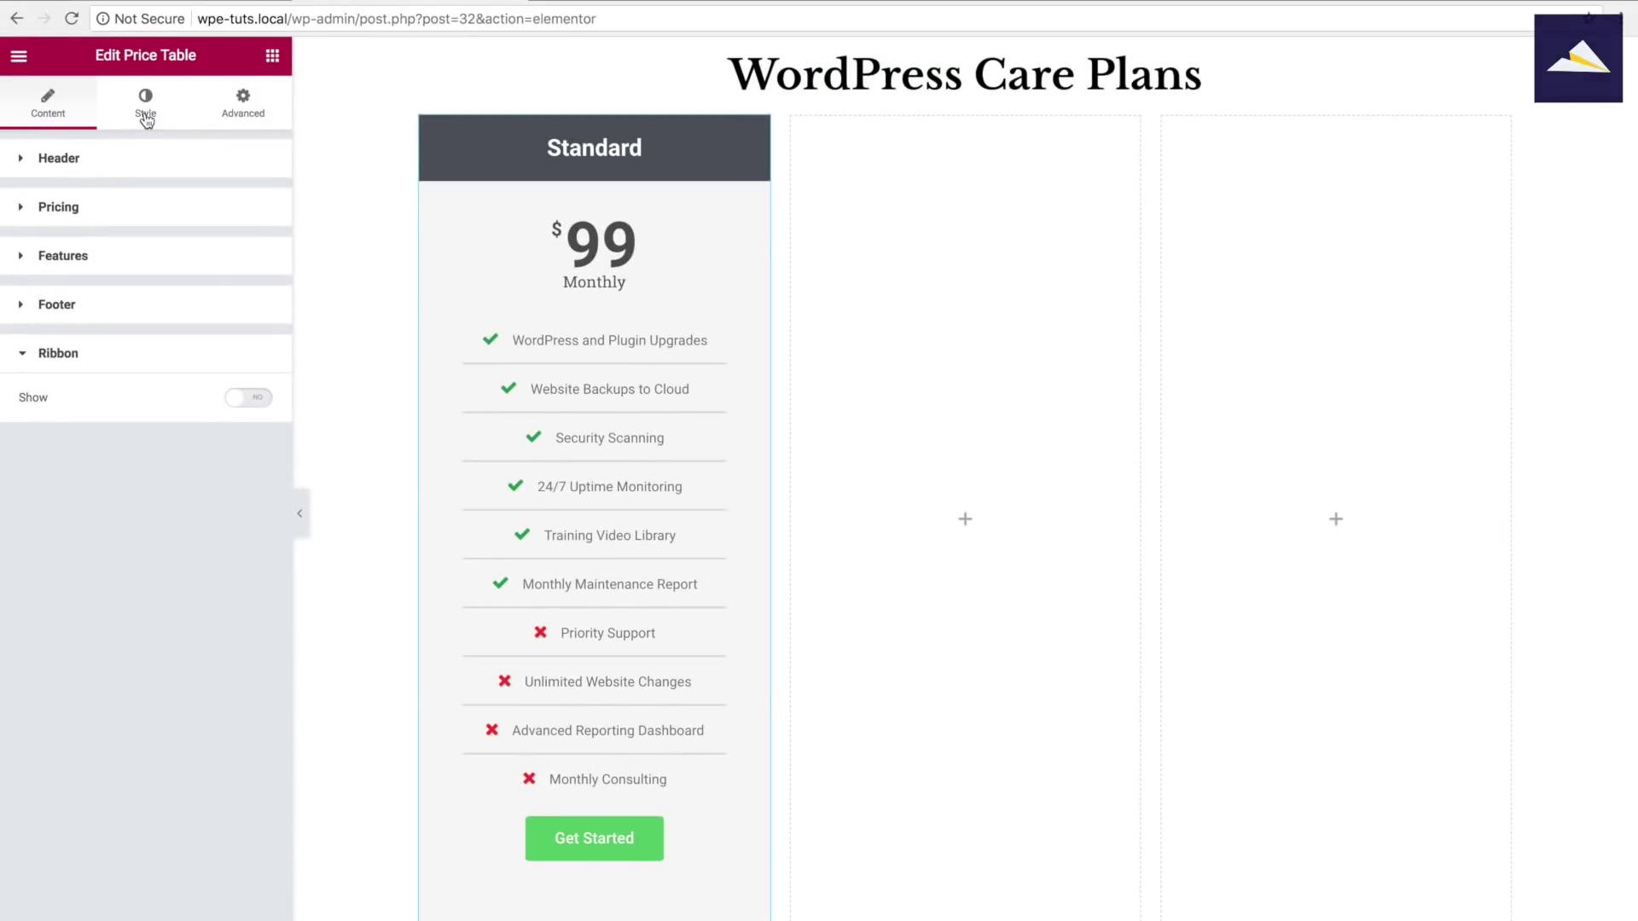
{"action": "left_click", "coordinate": [146, 120]}
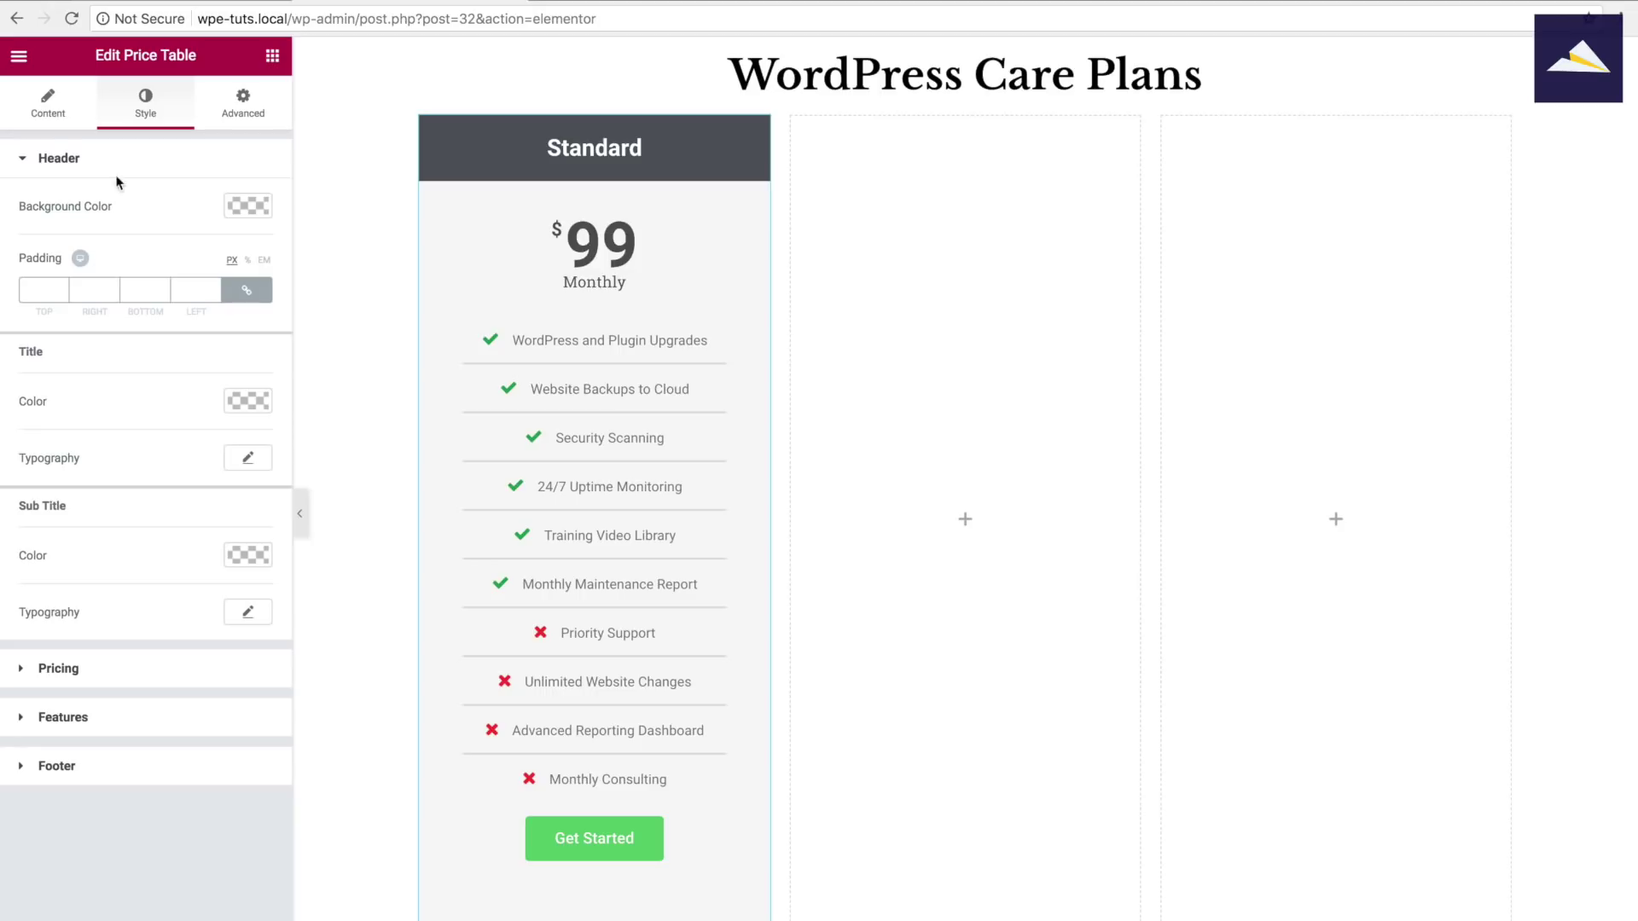
{"action": "left_click", "coordinate": [59, 119]}
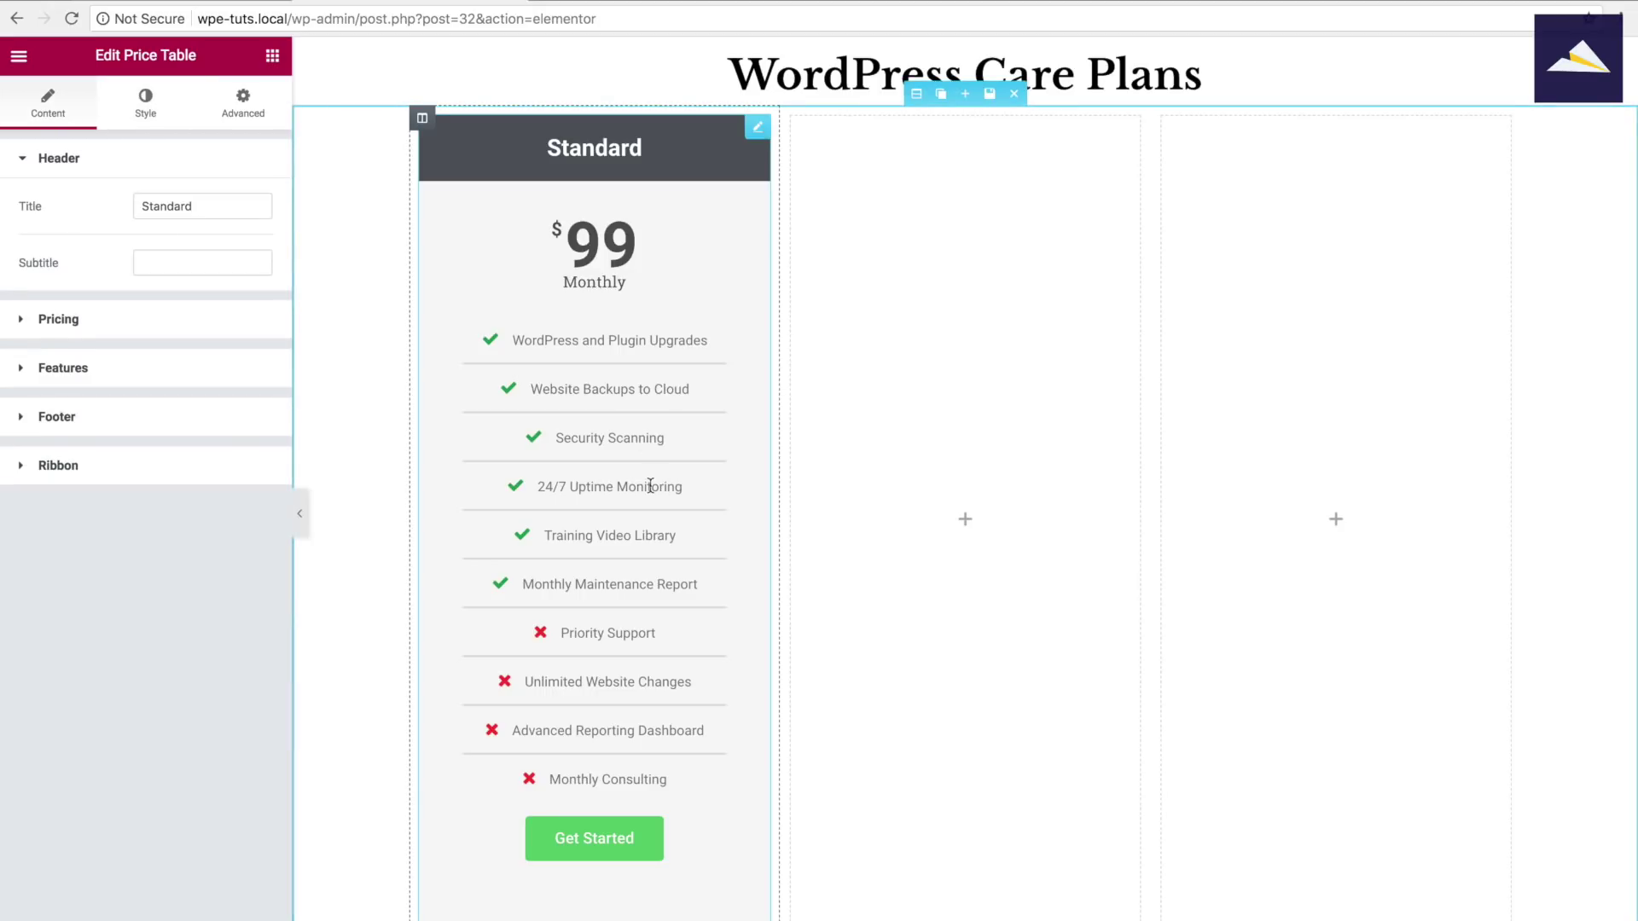
Duplicate the Standard price table twice, placing one copy in the second column and one in the third column
{"action": "scroll", "coordinate": [651, 483], "scroll_direction": "up", "scroll_amount": 2}
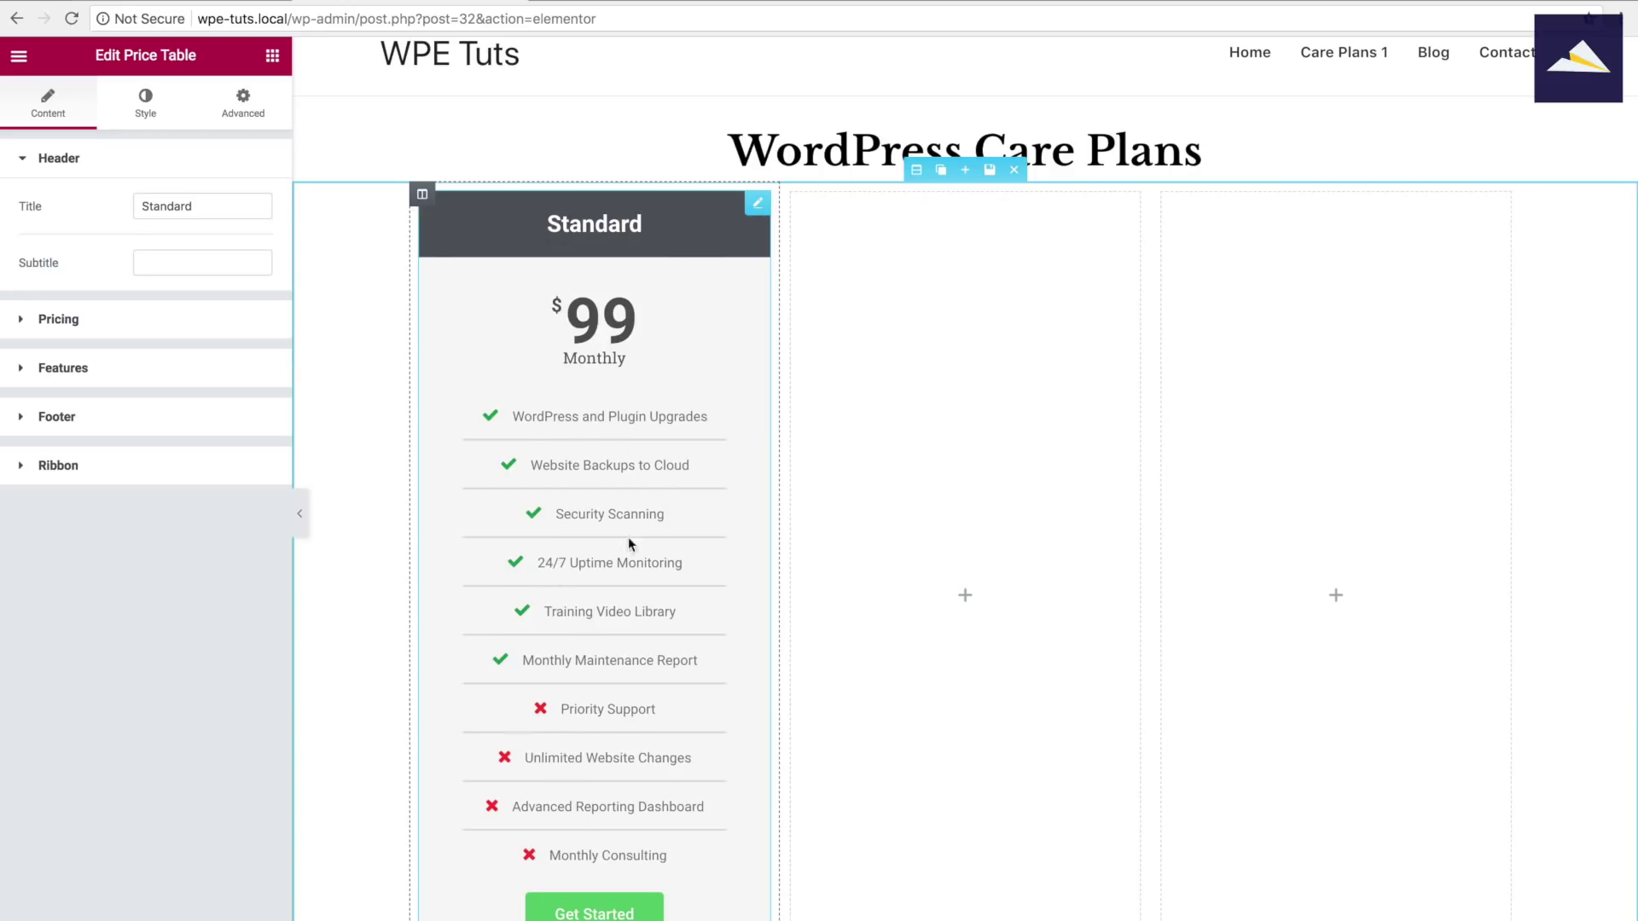
{"action": "mouse_move", "coordinate": [757, 204]}
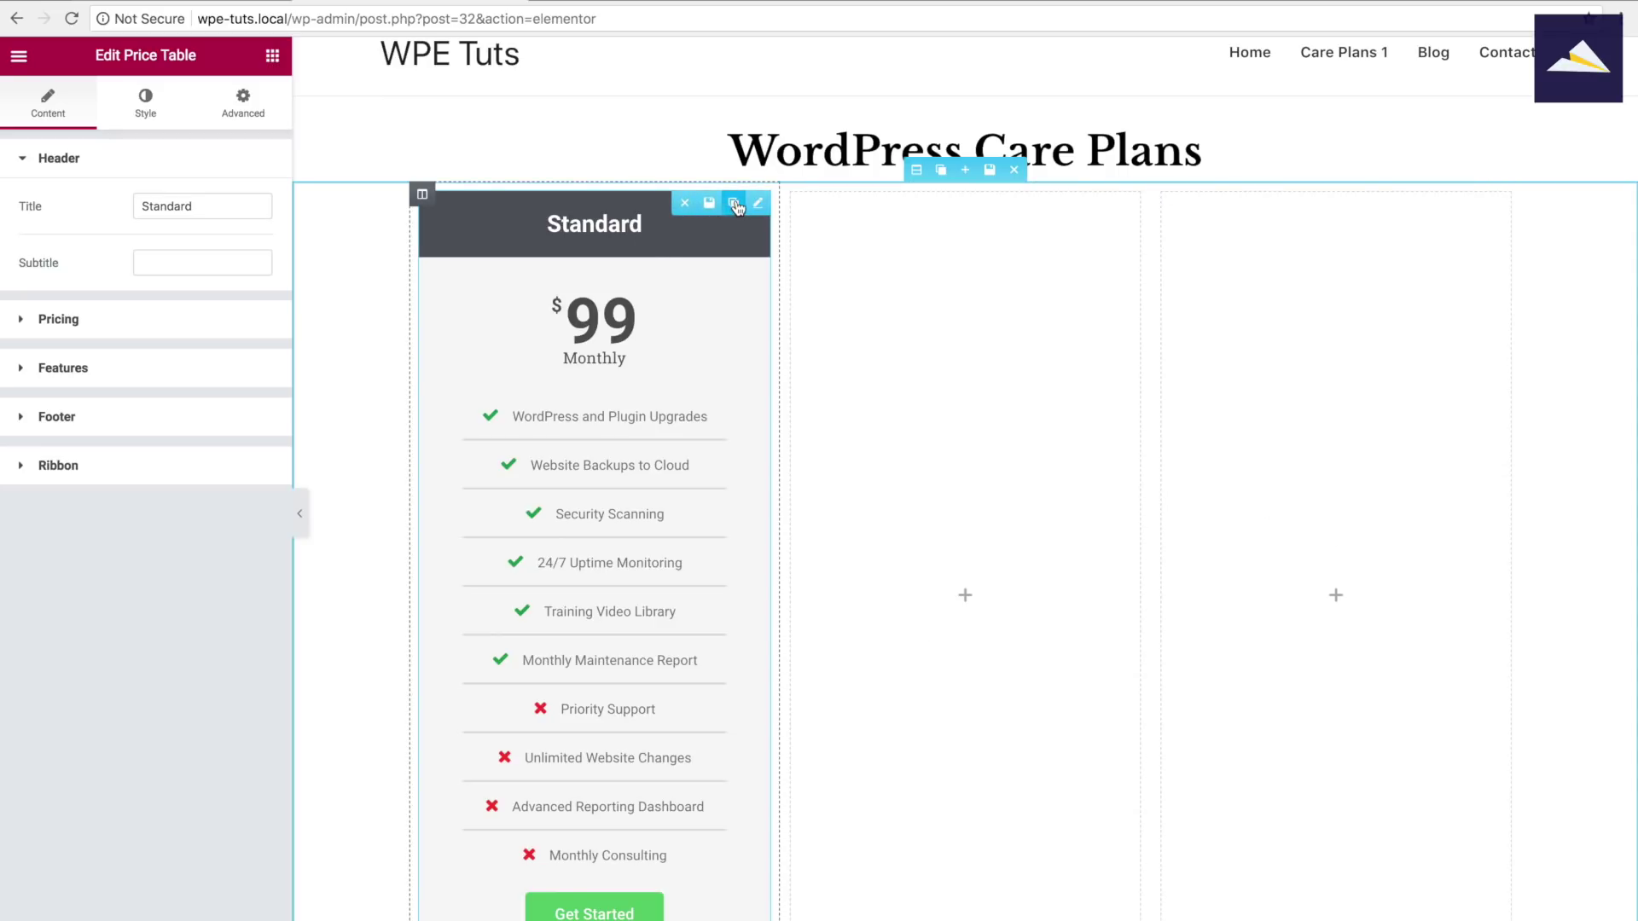
{"action": "left_click", "coordinate": [733, 205]}
{"action": "scroll", "coordinate": [724, 480], "scroll_direction": "down", "scroll_amount": 4}
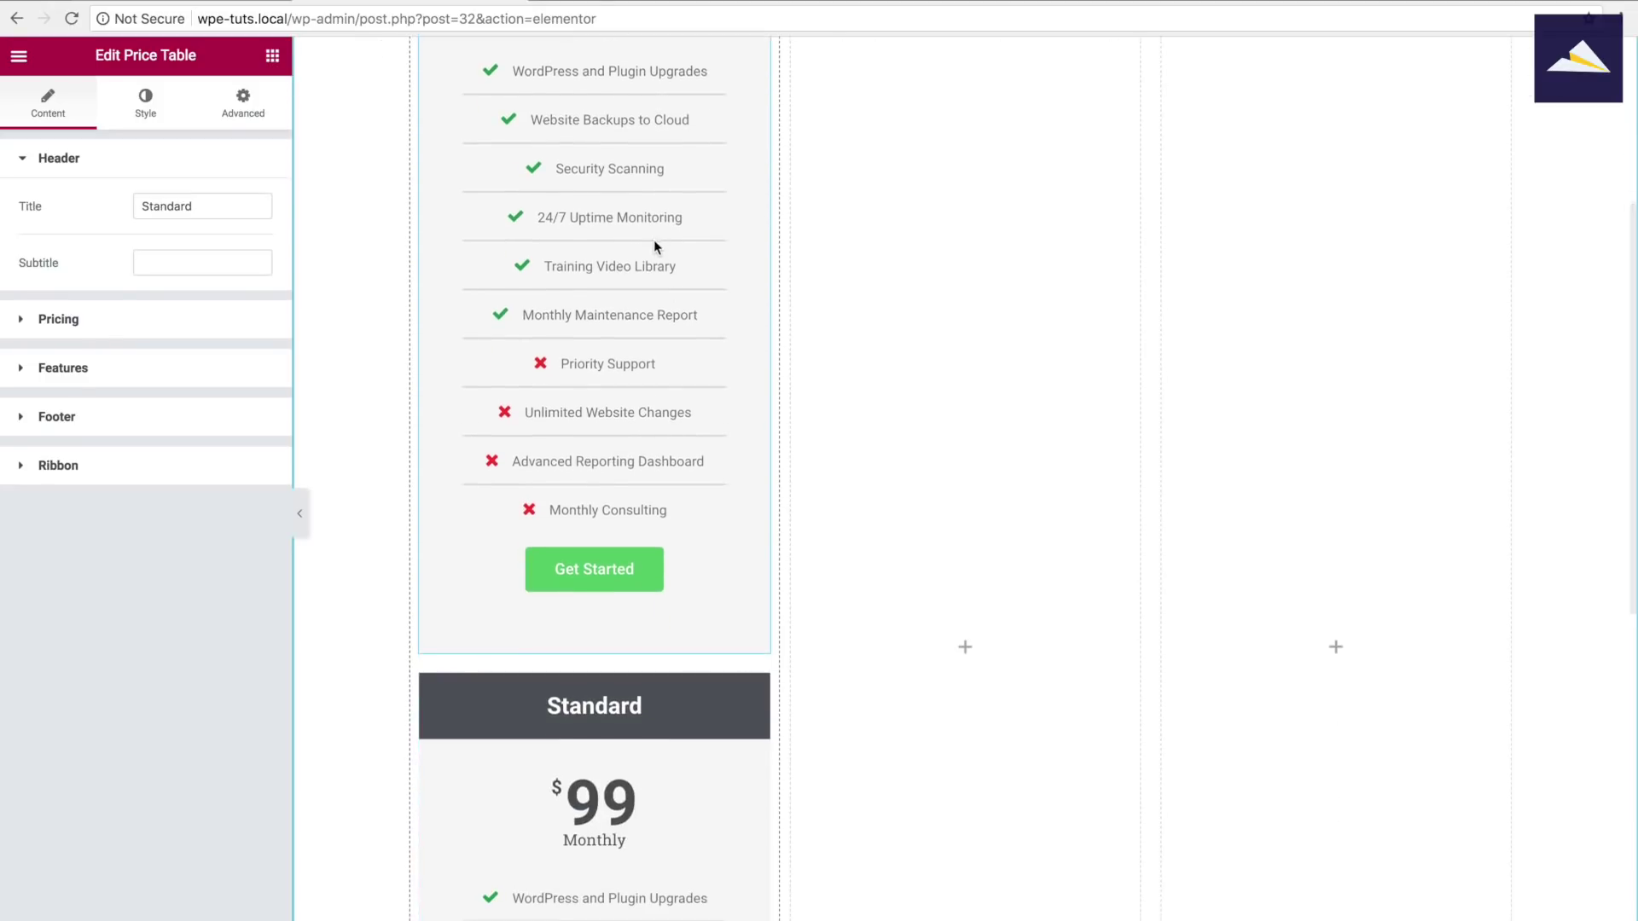
{"action": "scroll", "coordinate": [654, 240], "scroll_direction": "up", "scroll_amount": 6}
{"action": "left_click_drag", "start_coordinate": [757, 131], "coordinate": [933, 141]}
{"action": "mouse_move", "coordinate": [1106, 141]}
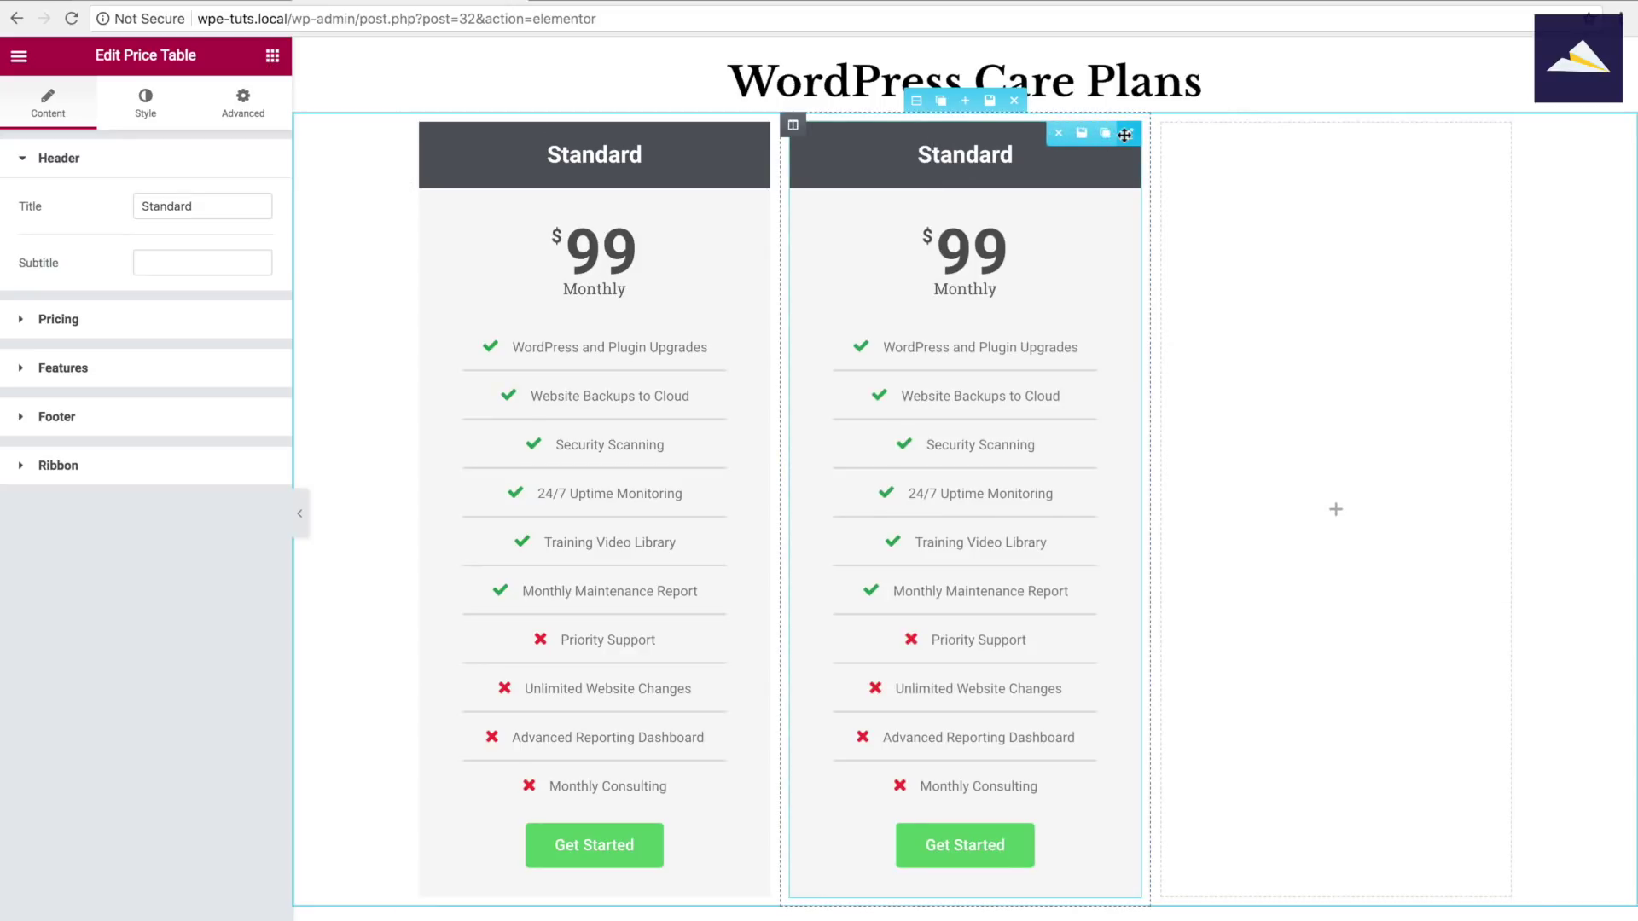
{"action": "left_click_drag", "start_coordinate": [1128, 134], "coordinate": [1272, 163]}
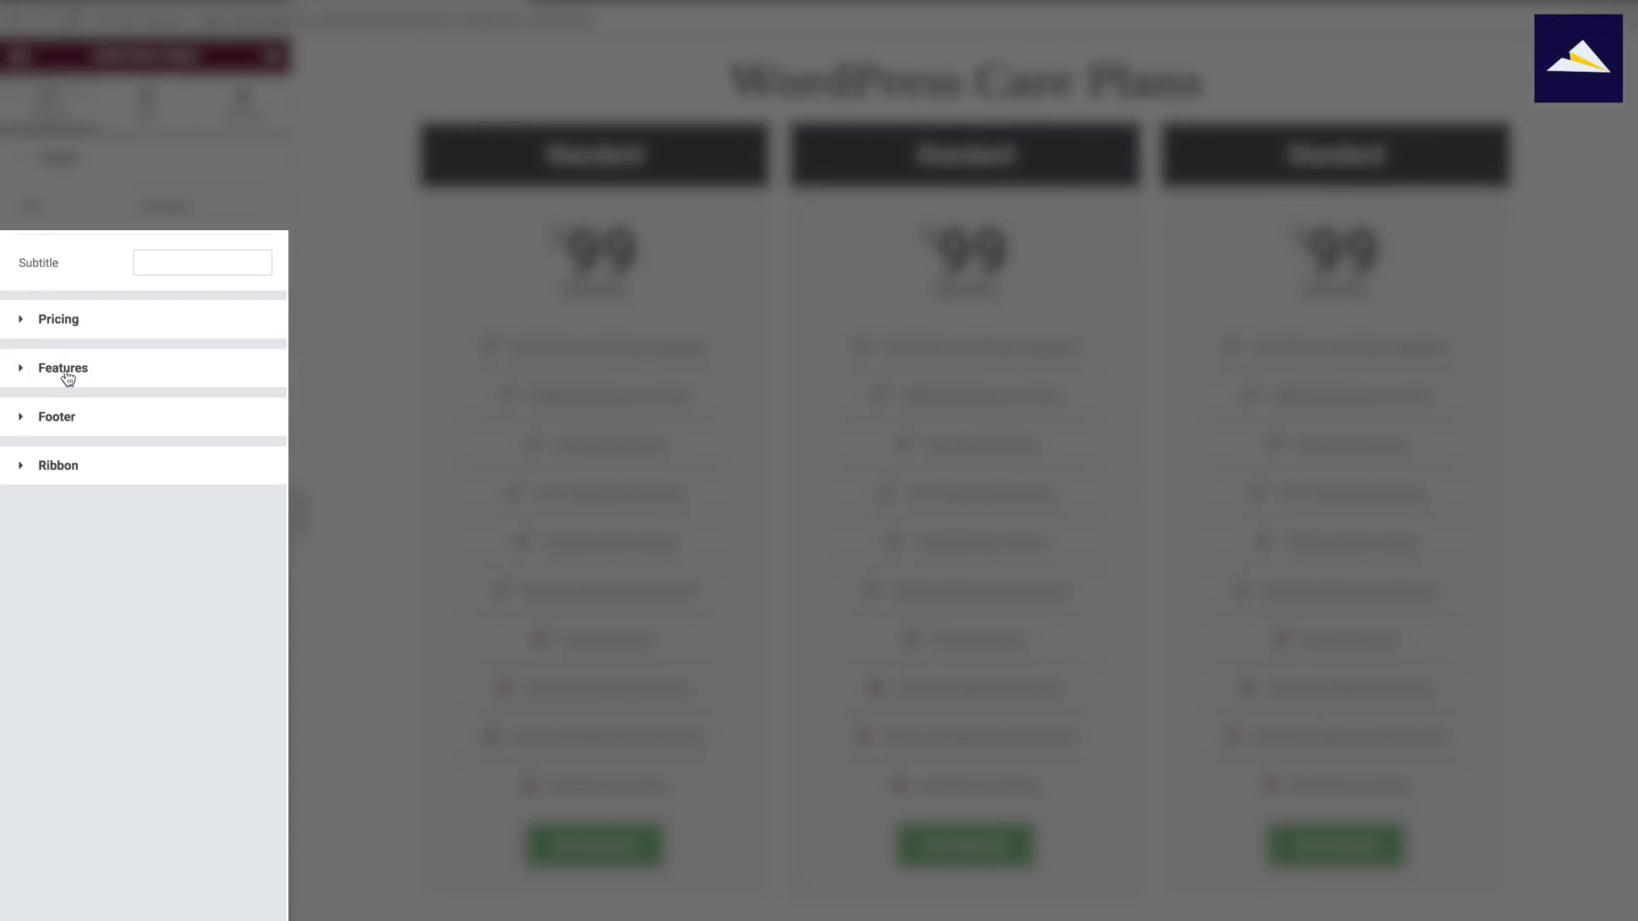
Change the "Priority Support" feature's icon in the middle price table to check and set its icon color to green
{"action": "left_click", "coordinate": [67, 371]}
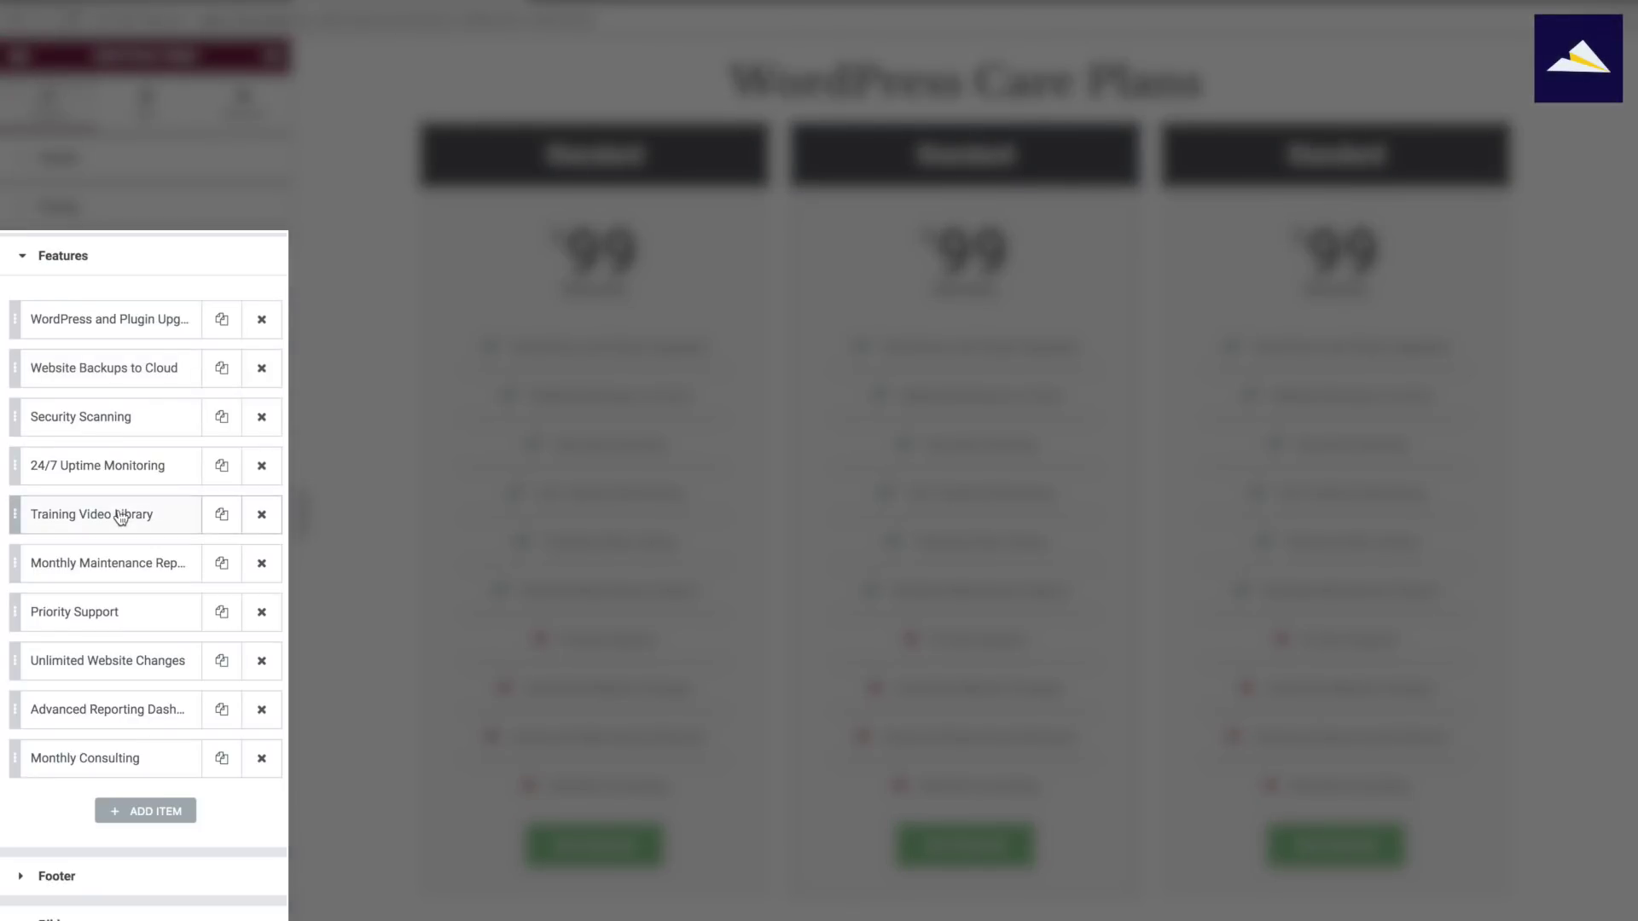
{"action": "left_click", "coordinate": [111, 612]}
{"action": "scroll", "coordinate": [120, 636], "scroll_direction": "down", "scroll_amount": 2}
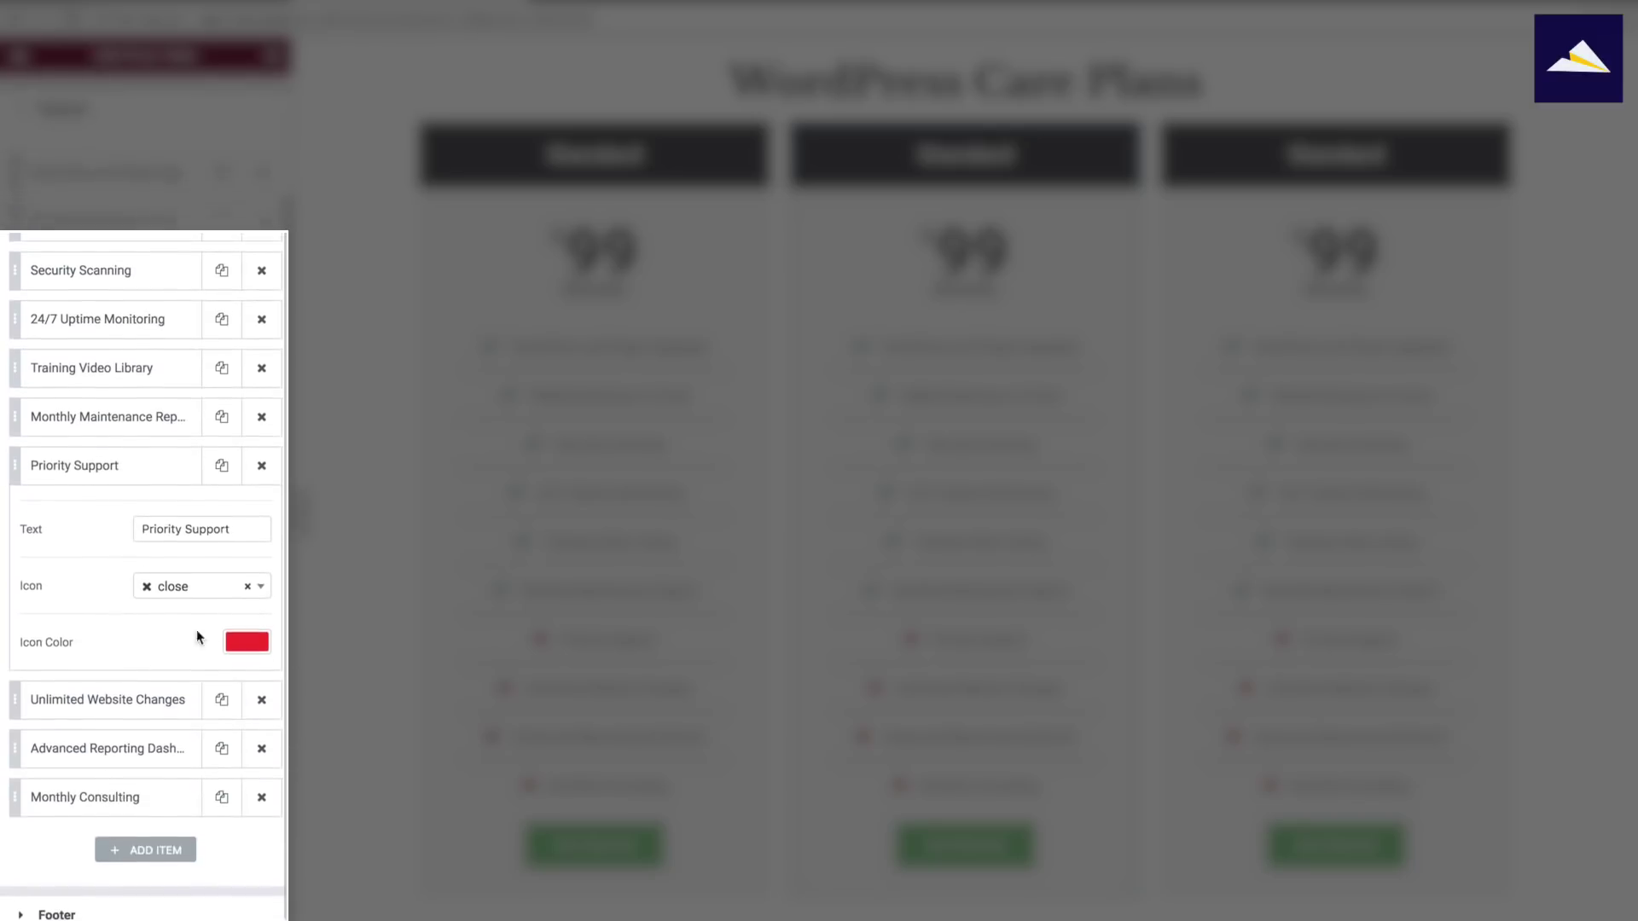
{"action": "left_click", "coordinate": [201, 579]}
{"action": "type", "text": "check"}
{"action": "left_click", "coordinate": [174, 661]}
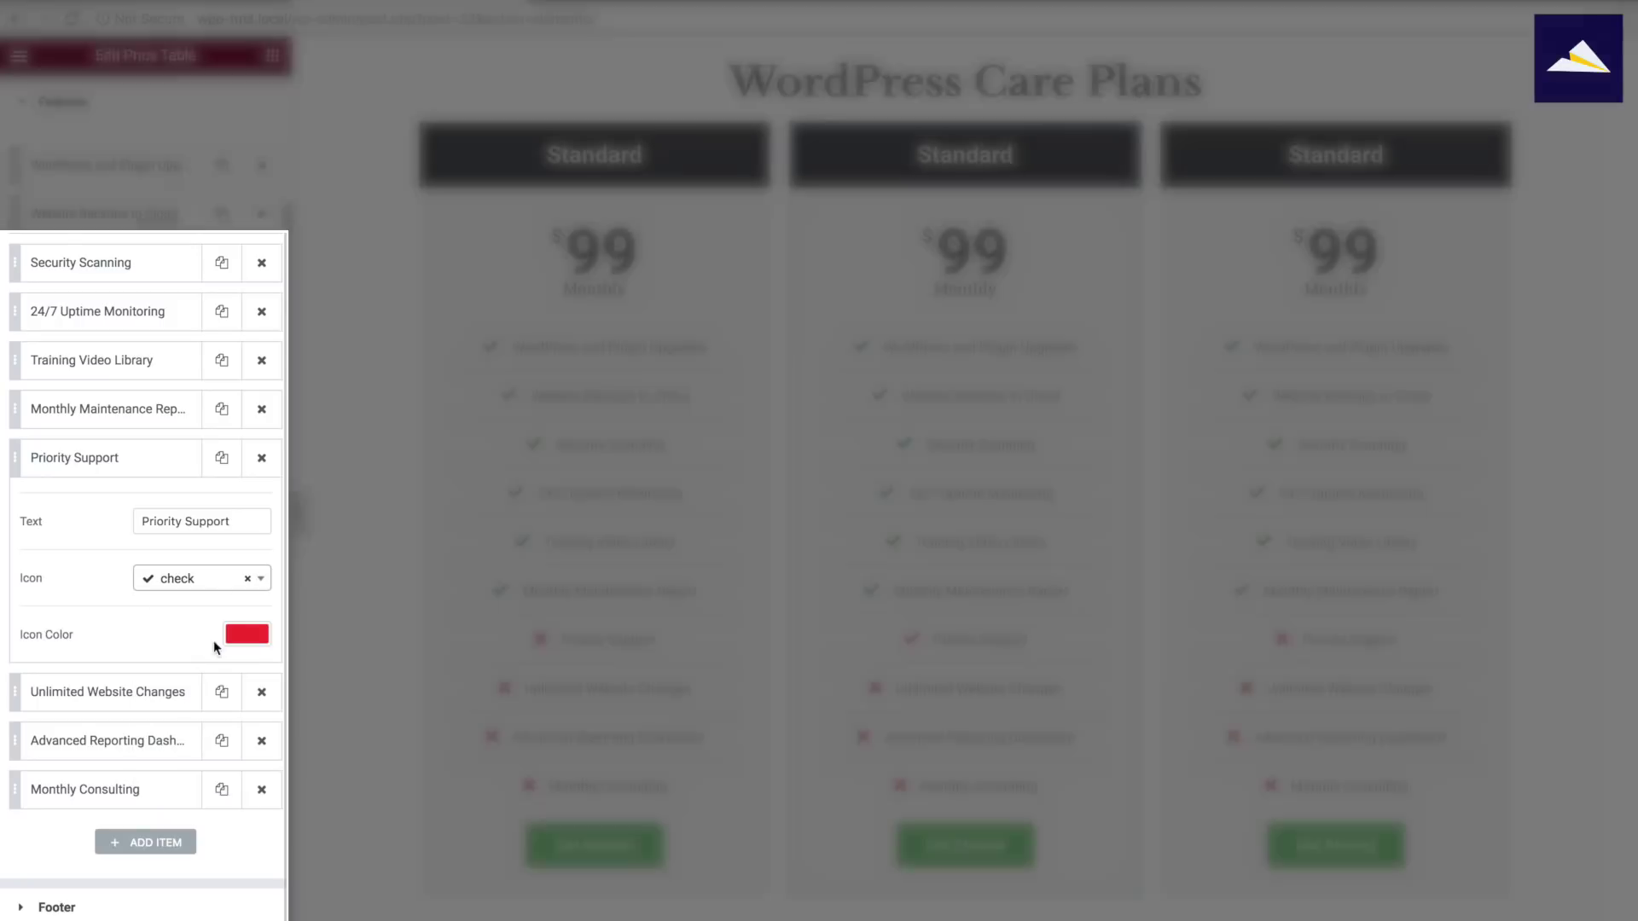
{"action": "left_click", "coordinate": [248, 630]}
{"action": "left_click", "coordinate": [151, 858]}
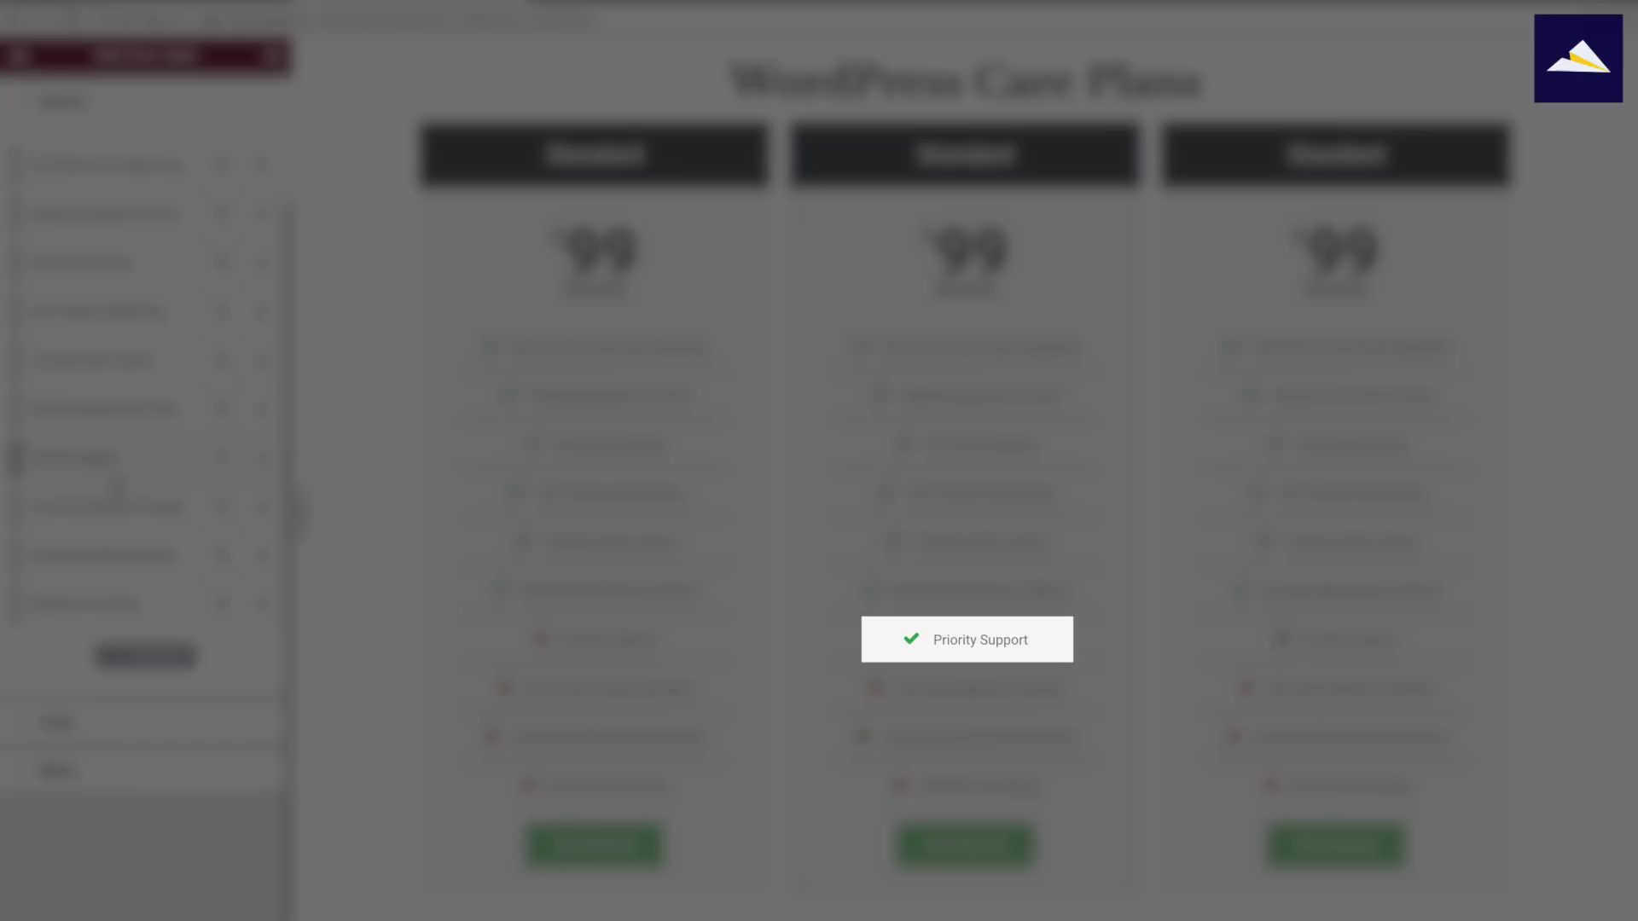
{"action": "left_click", "coordinate": [120, 465]}
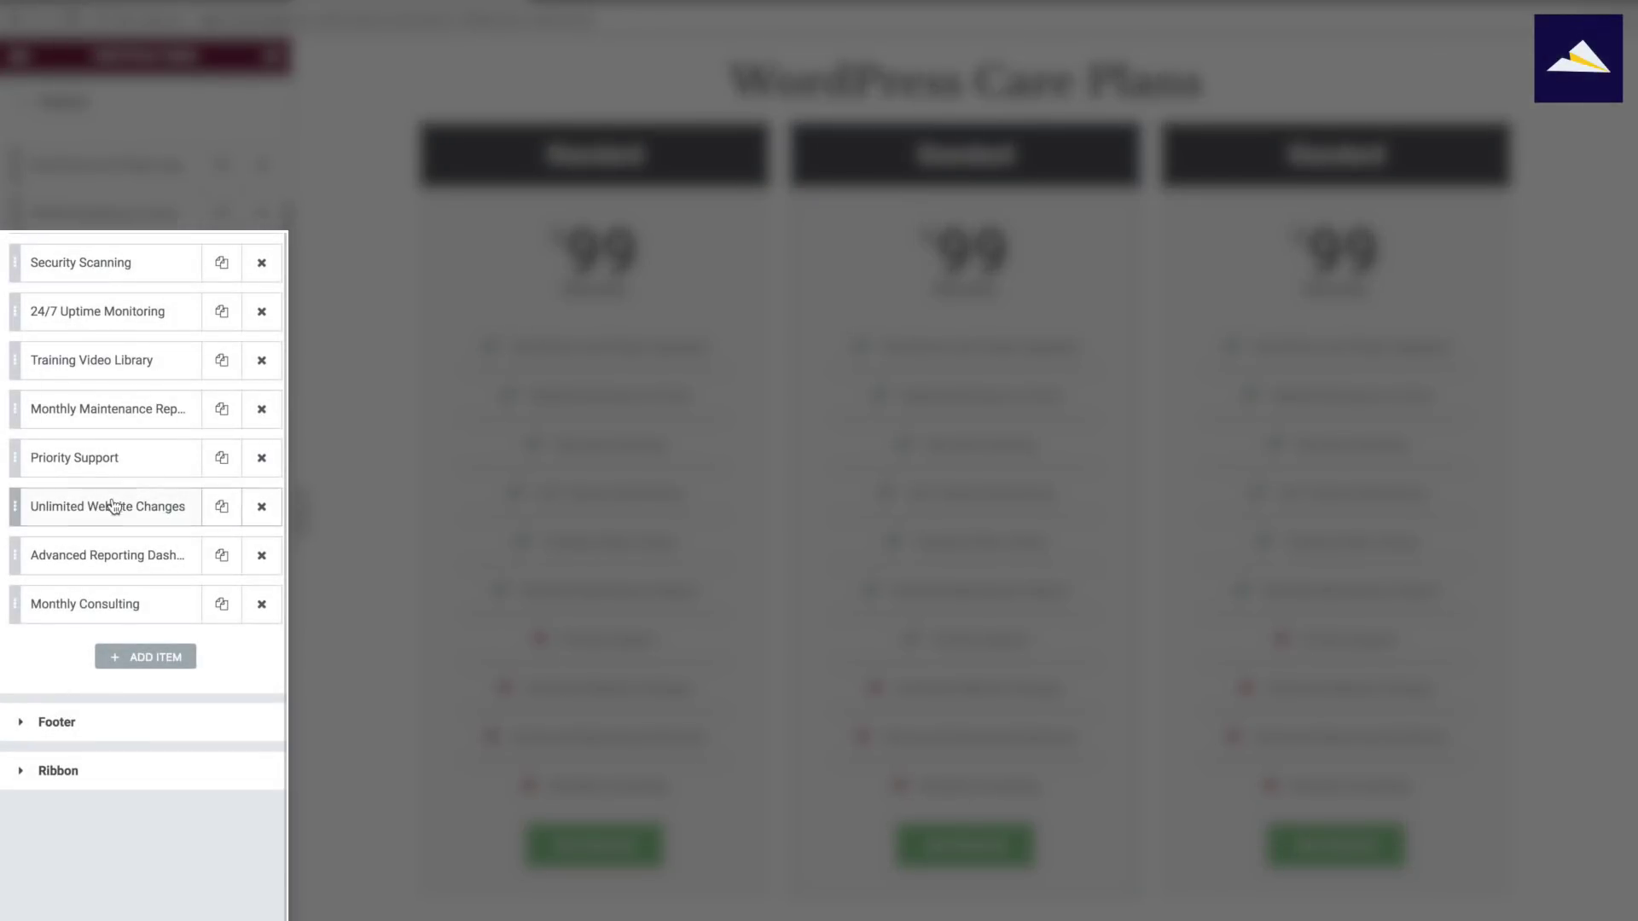
Change the "Unlimited Website Changes" feature's icon in the middle price table to check and set its icon color to green
{"action": "left_click", "coordinate": [117, 506]}
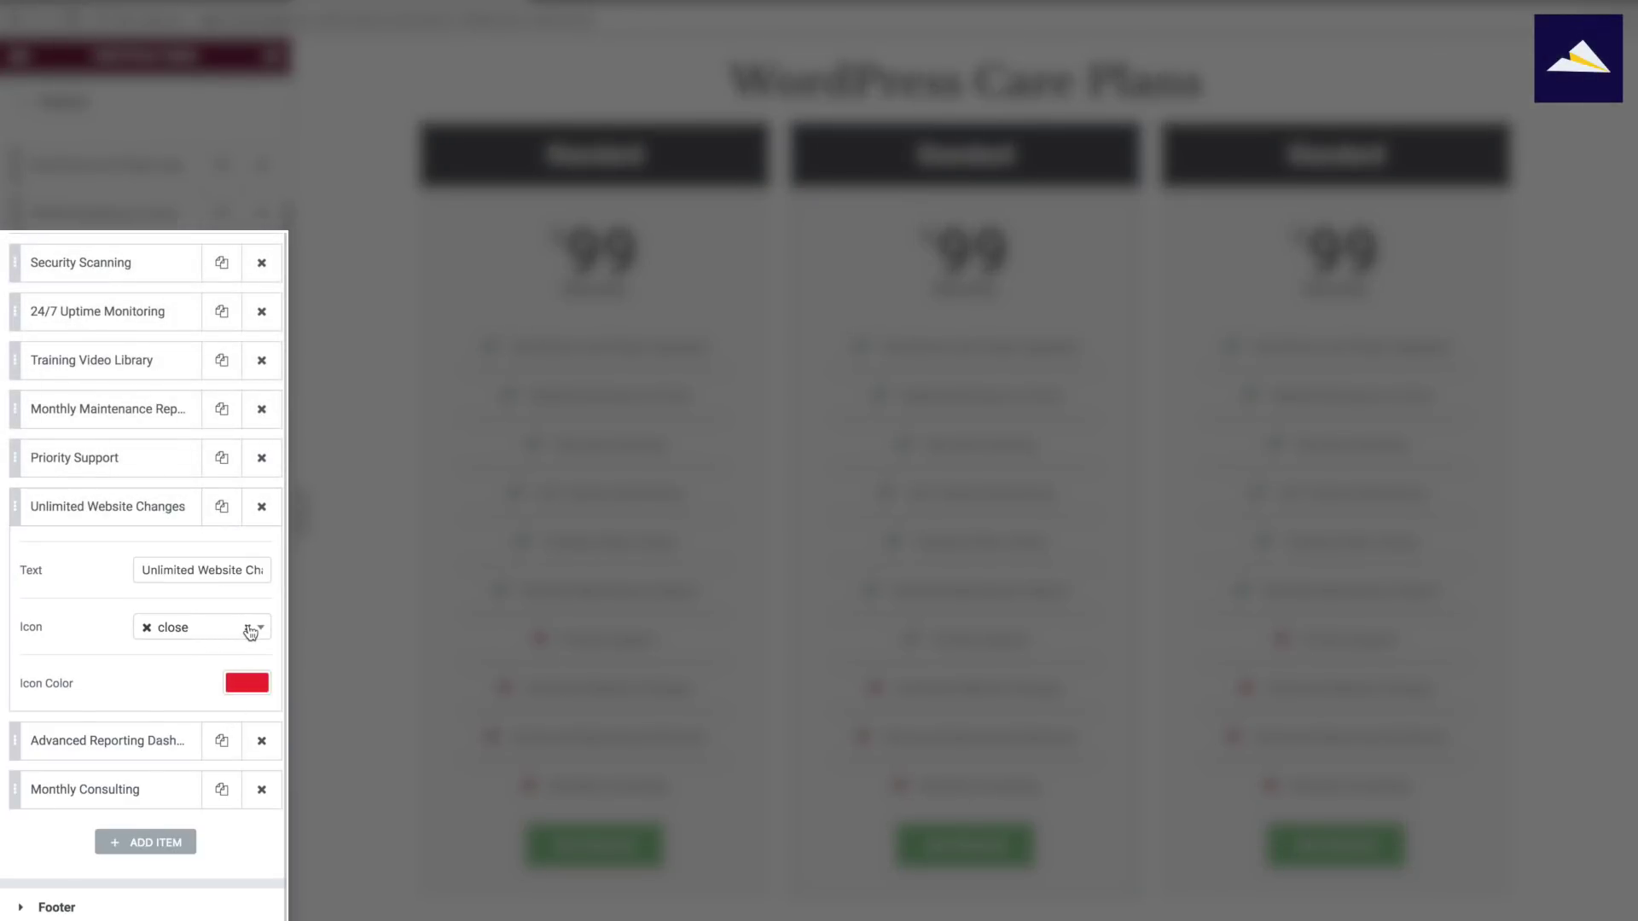
{"action": "left_click", "coordinate": [250, 632]}
{"action": "type", "text": "check"}
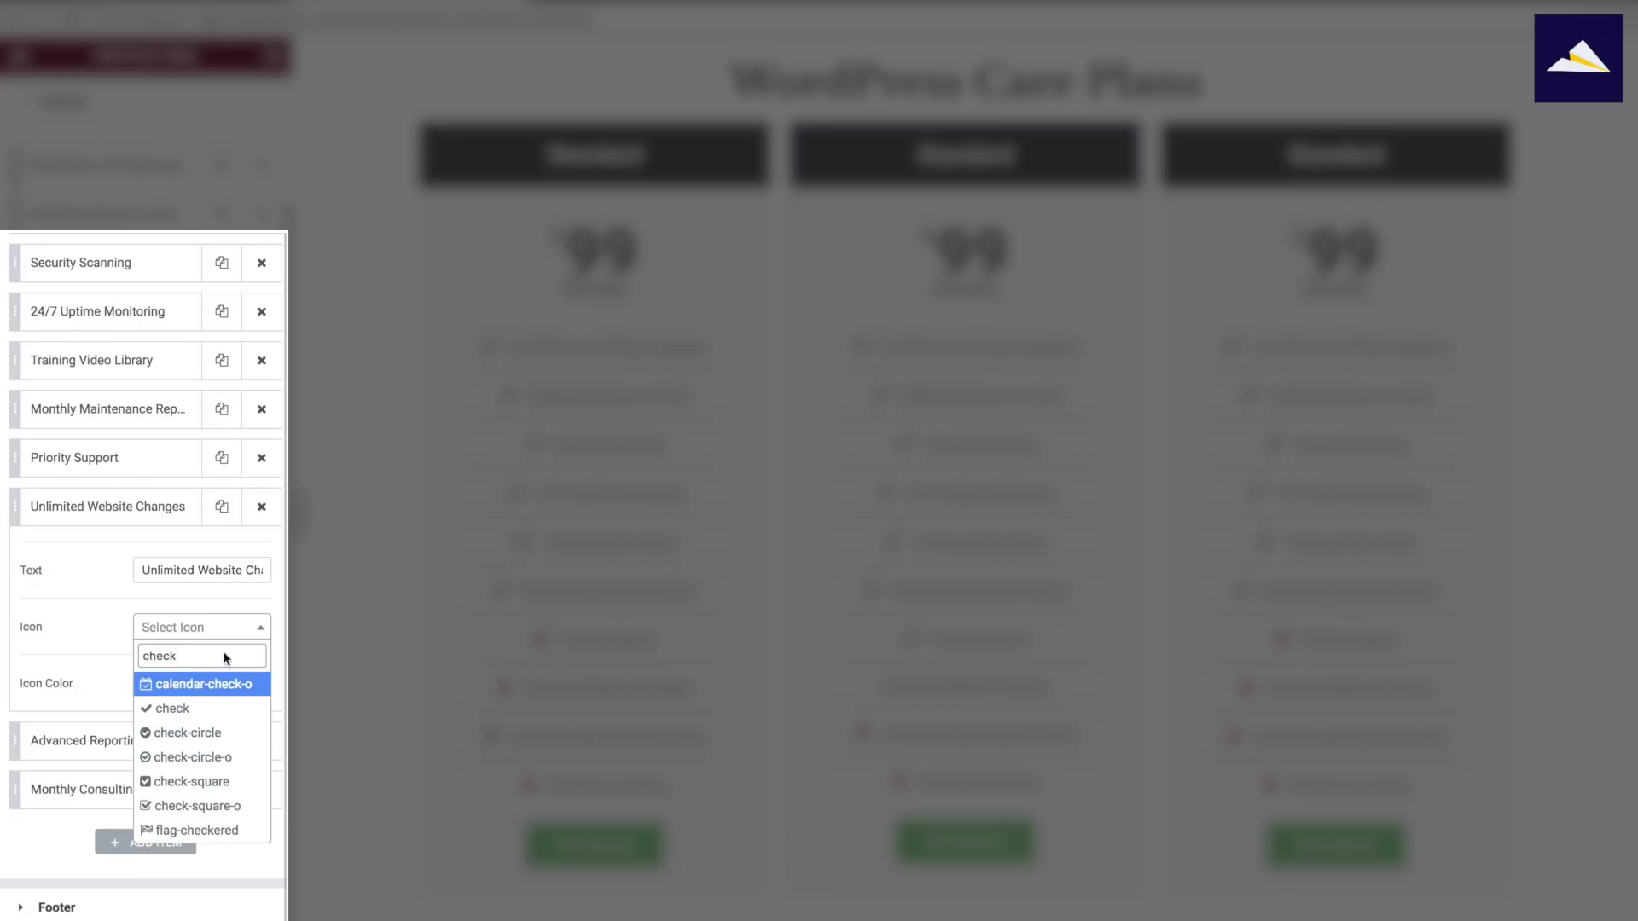
{"action": "left_click", "coordinate": [190, 709]}
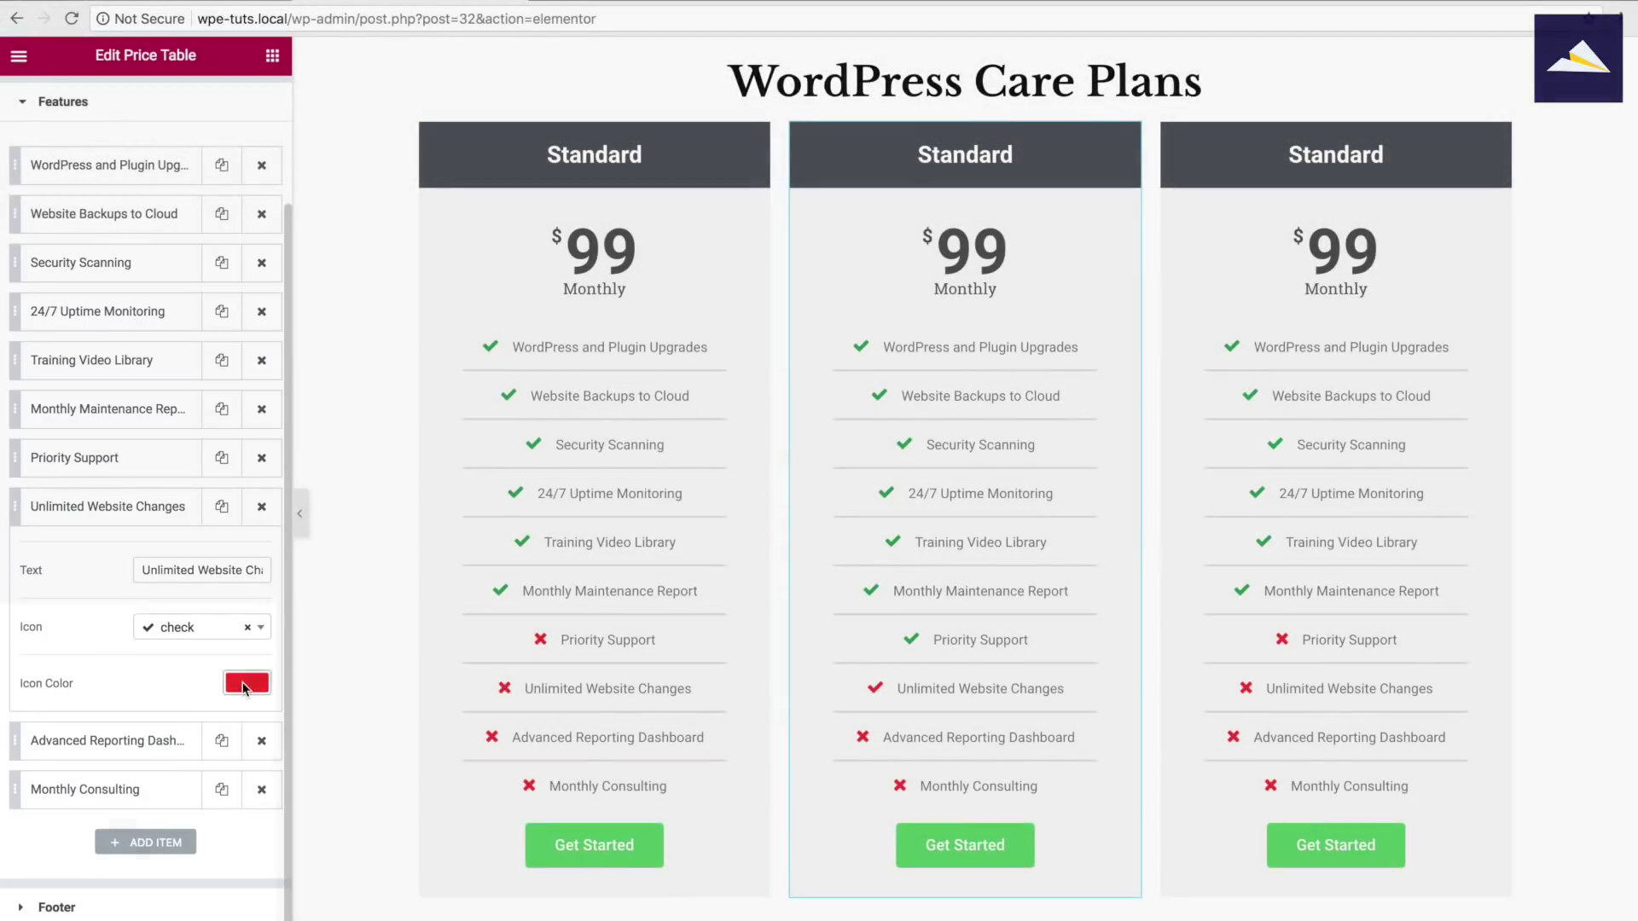
{"action": "left_click", "coordinate": [246, 683]}
{"action": "left_click", "coordinate": [151, 906]}
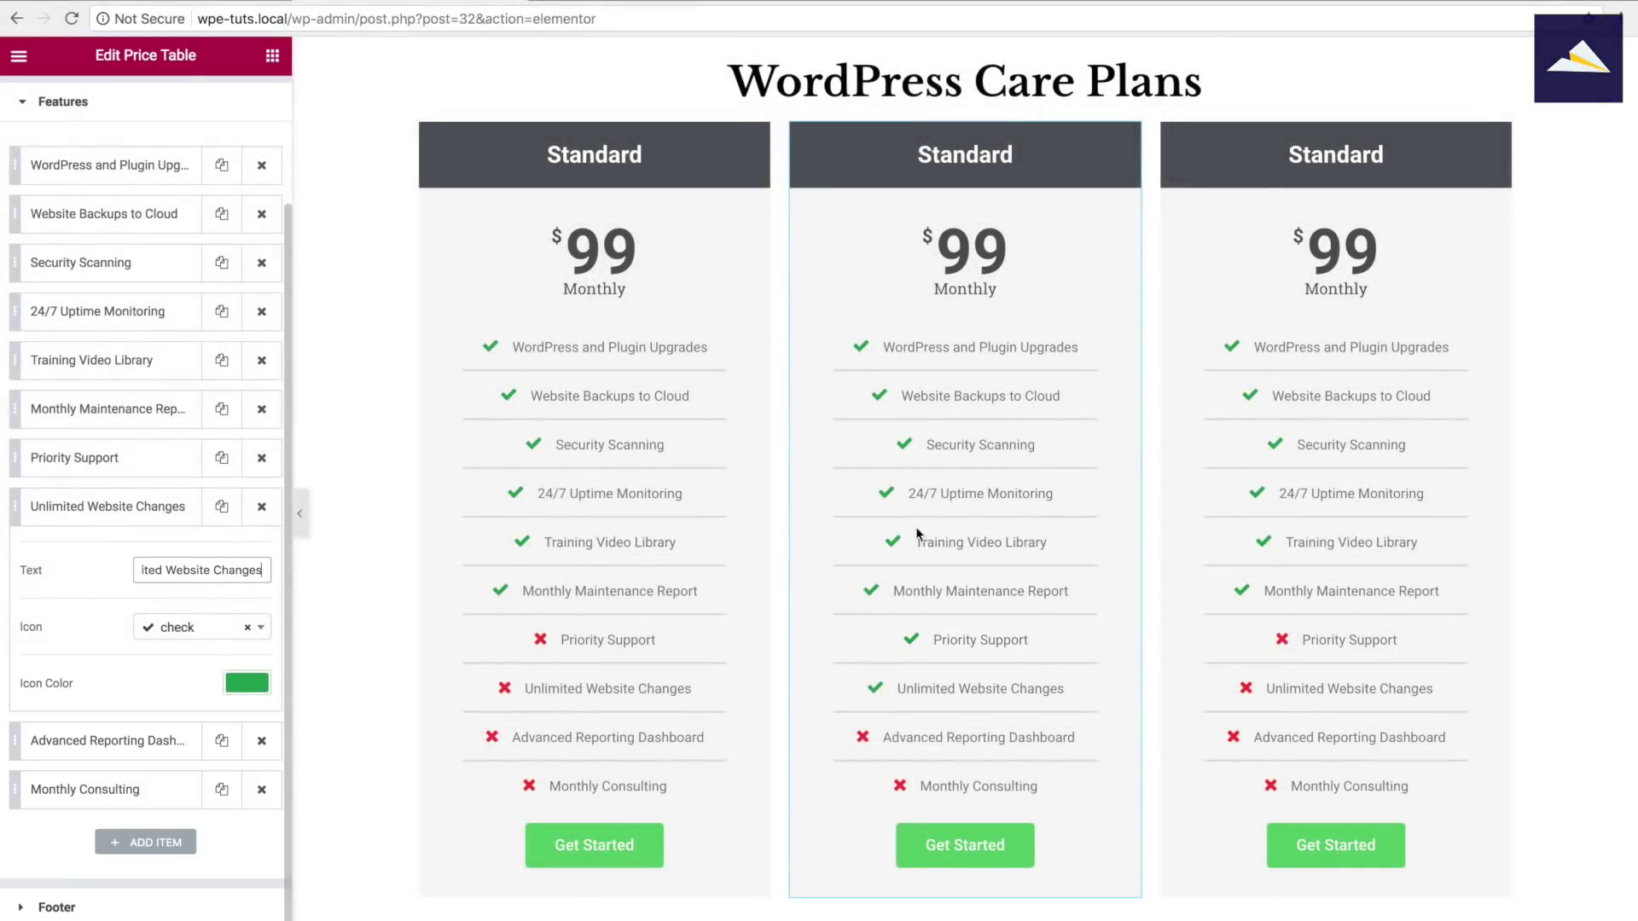
Replace the middle price table's title with "Premium", the plan name from the spreadsheet
{"action": "left_click", "coordinate": [1394, 542]}
{"action": "double_click", "coordinate": [974, 154]}
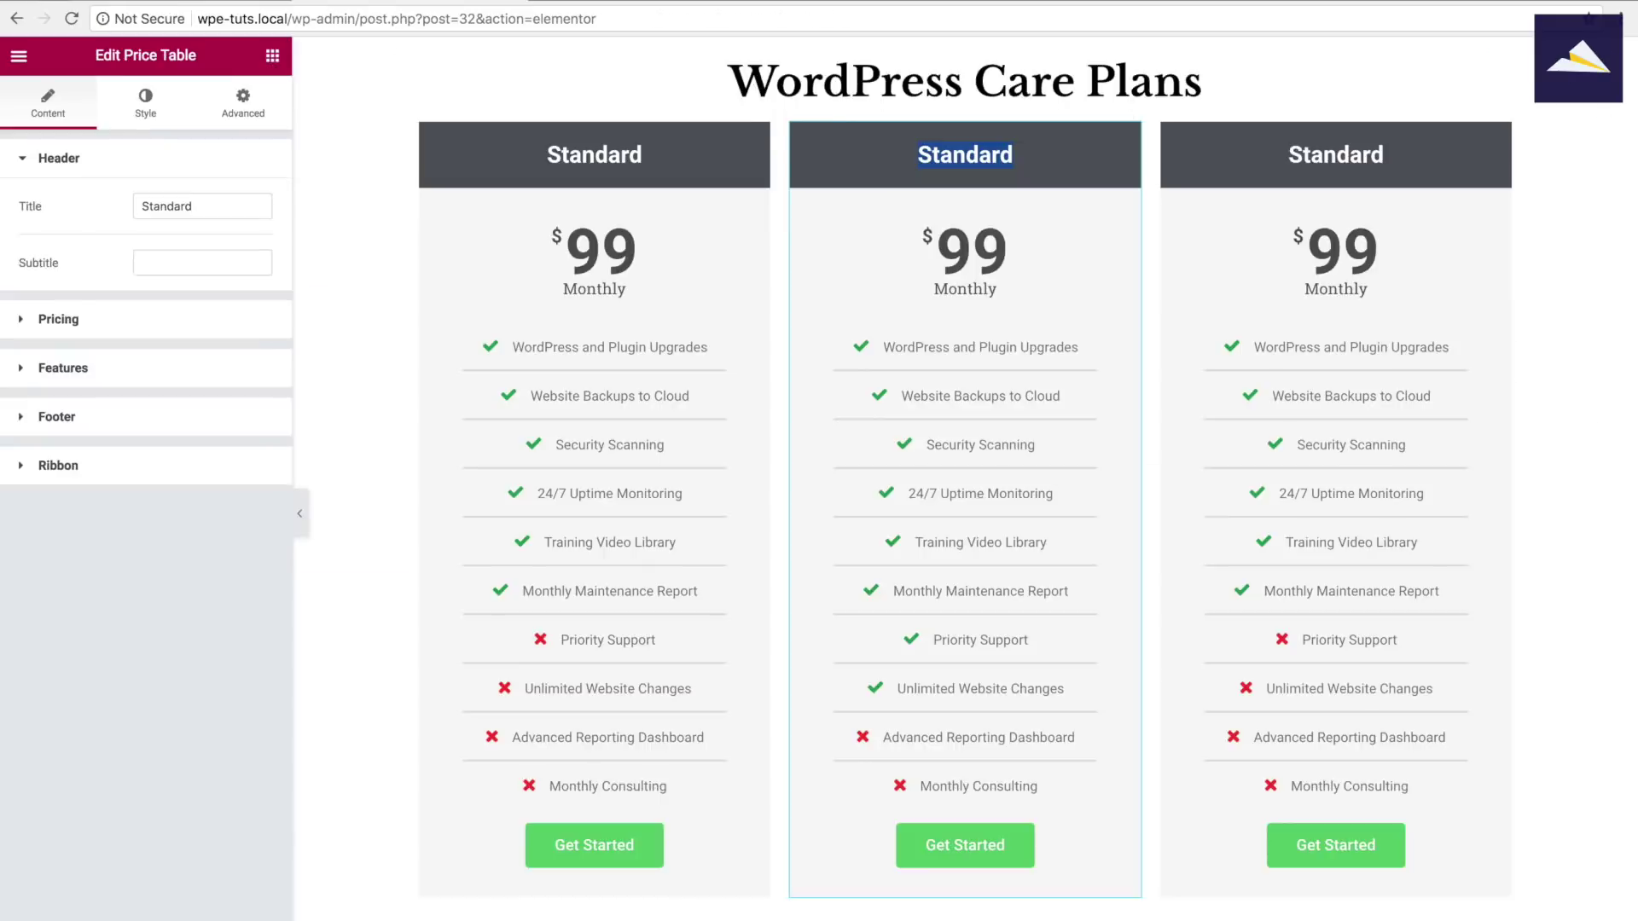
{"action": "key", "text": "ctrl+Tab"}
{"action": "key", "text": "ctrl+shift+Tab"}
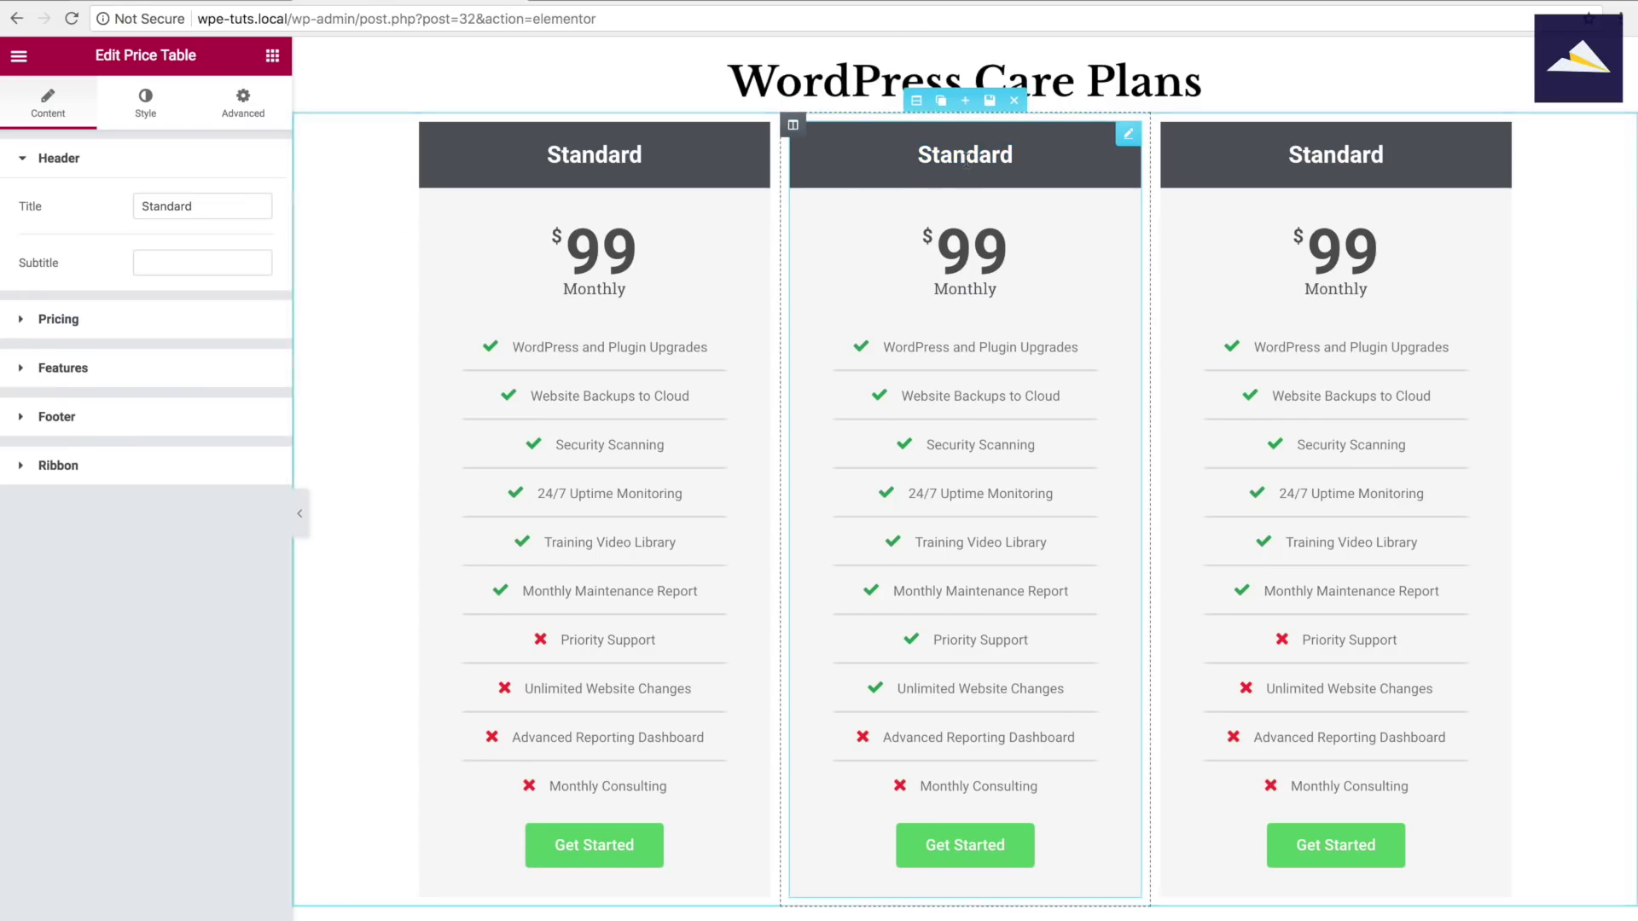
{"action": "type", "text": "Premi"}
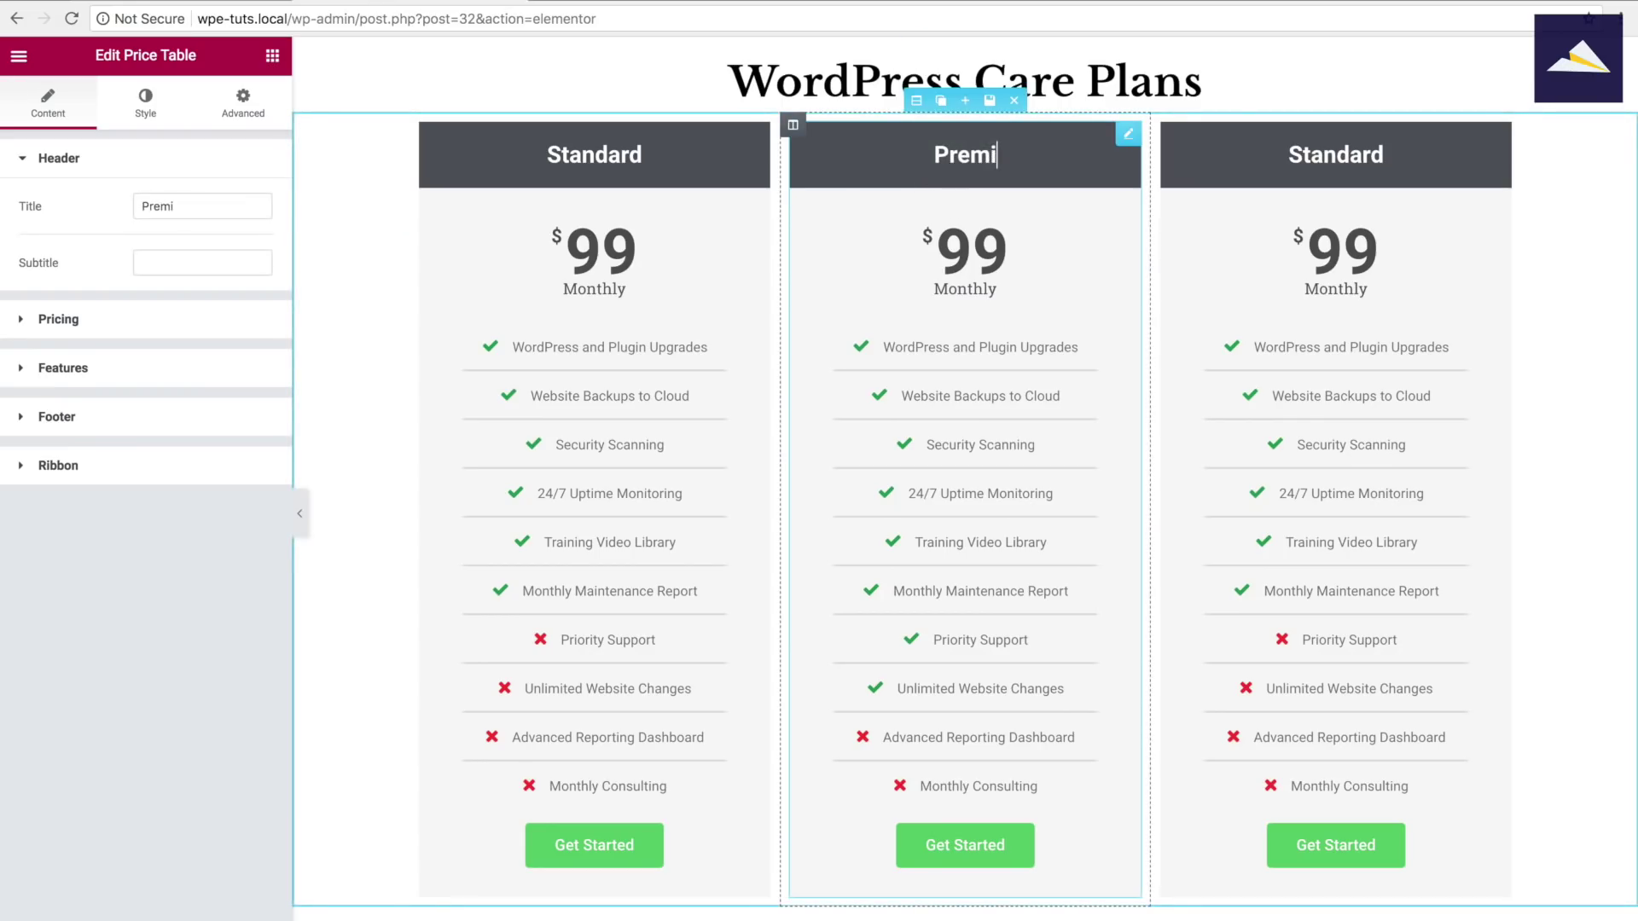
{"action": "type", "text": "um"}
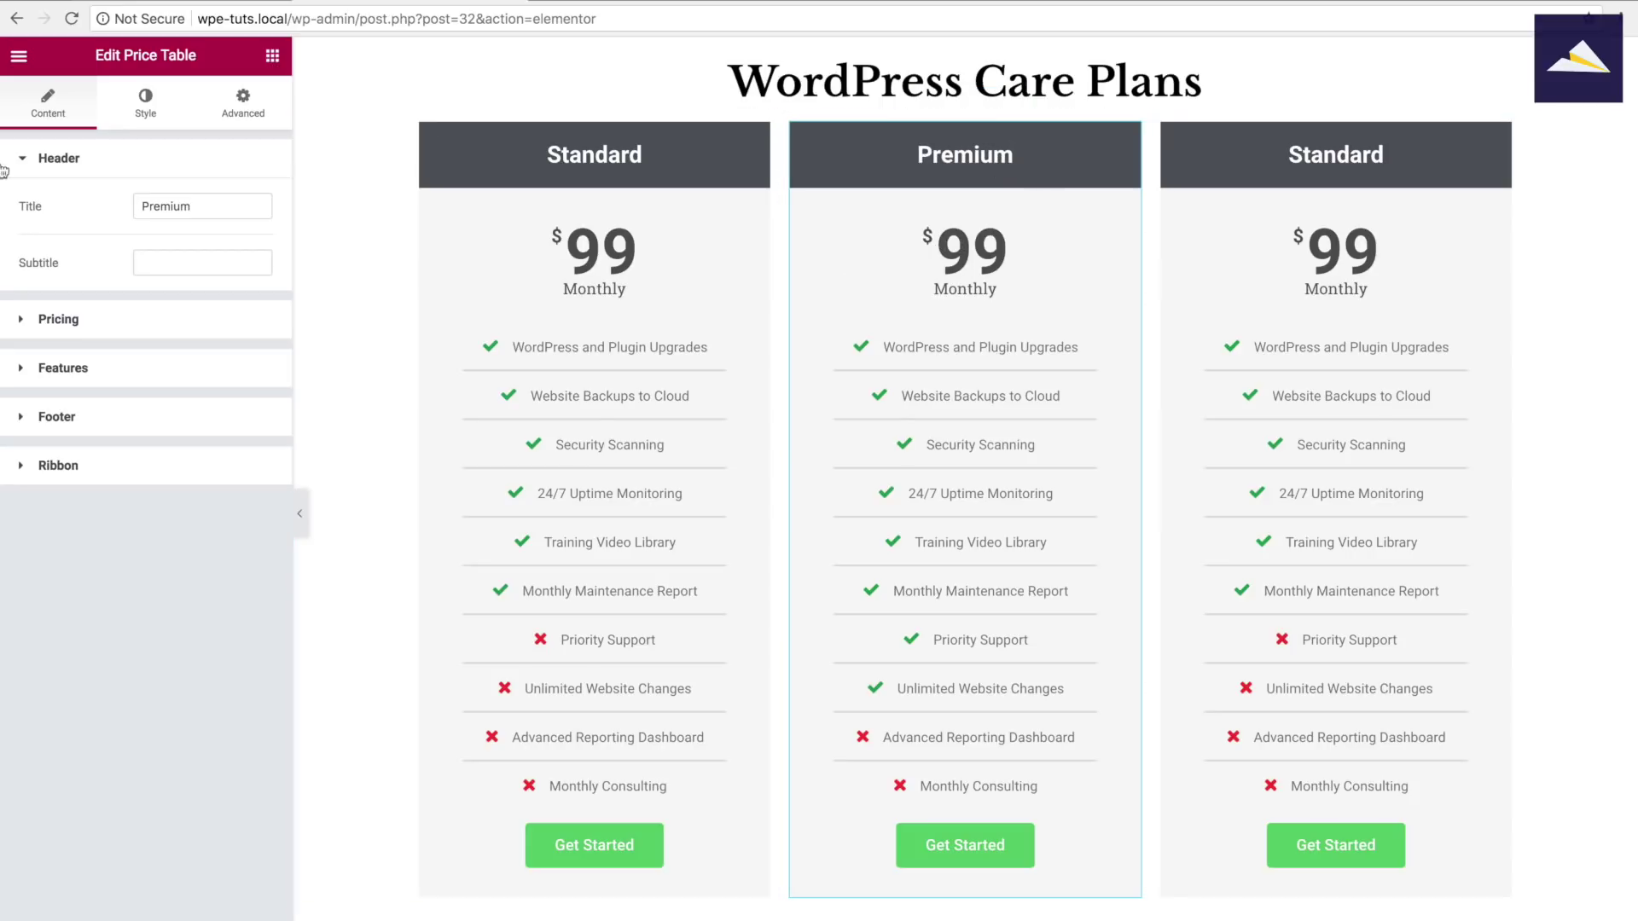
Set the Premium price table's price to 299
{"action": "left_click", "coordinate": [59, 321]}
{"action": "left_click", "coordinate": [142, 309]}
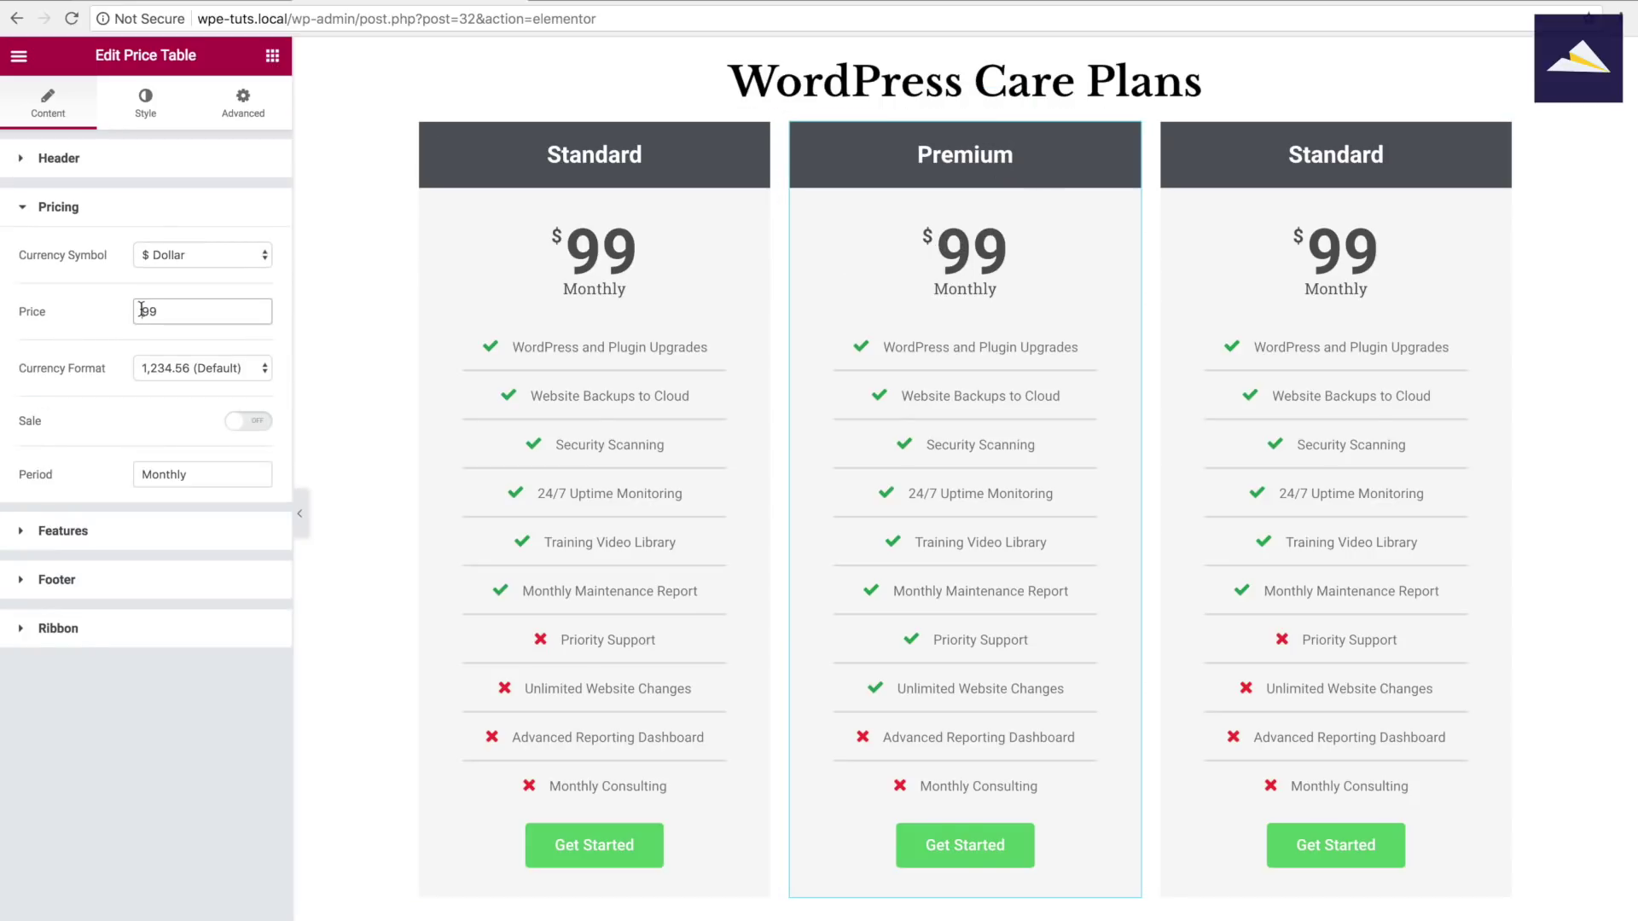
{"action": "type", "text": "2"}
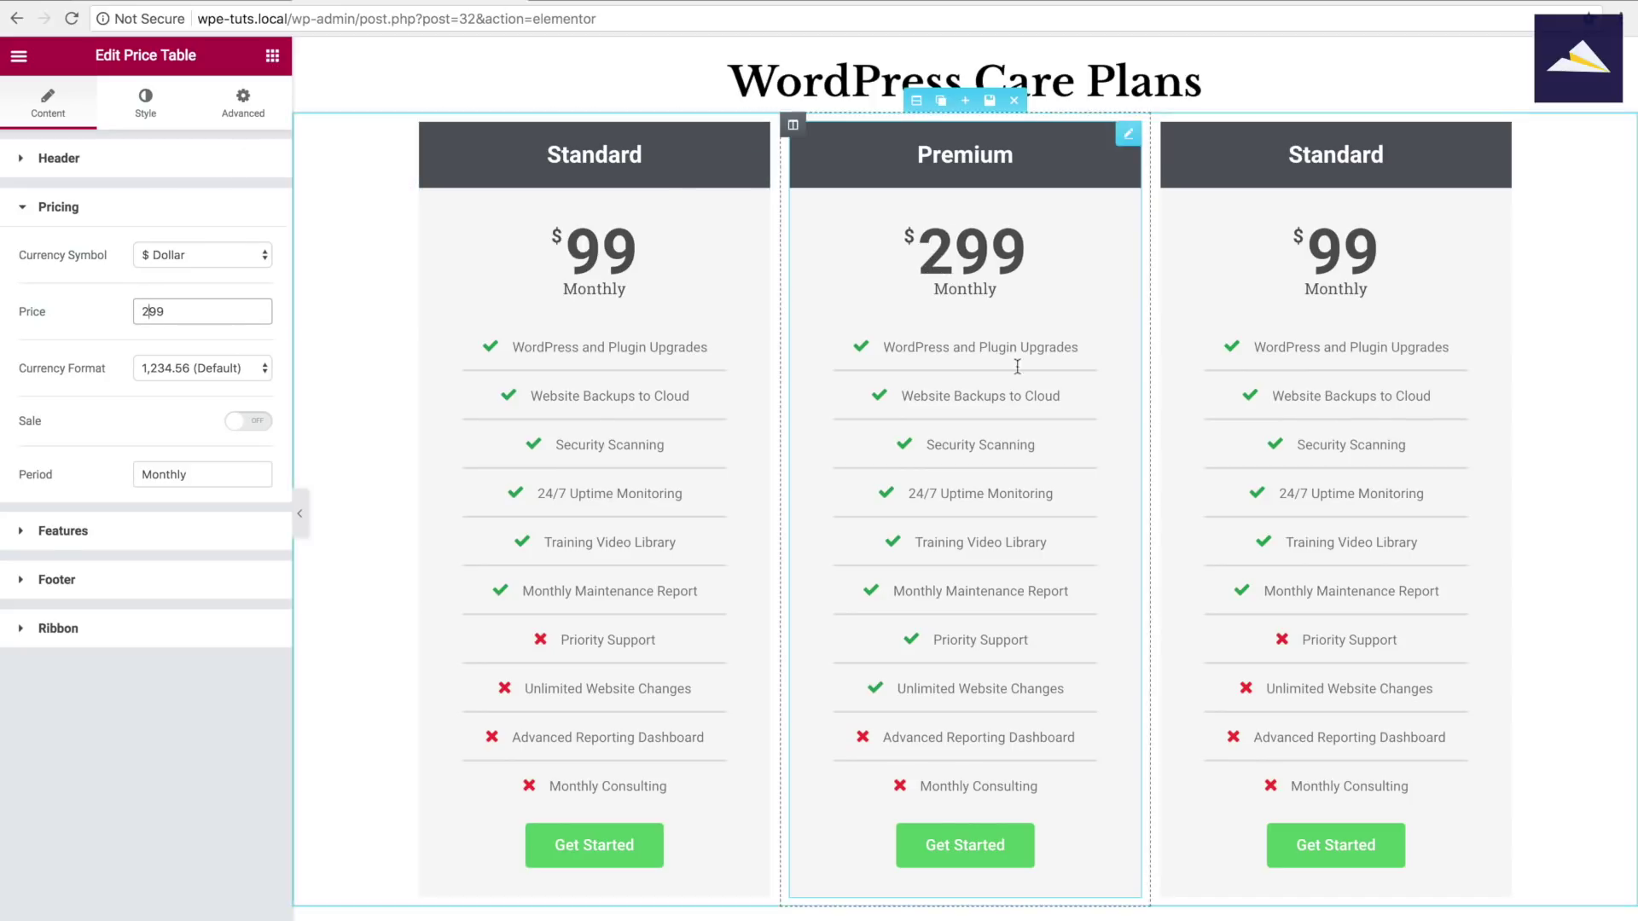
Check the third plan in the spreadsheet and replace the third price table's title with "Elite"
{"action": "left_click", "coordinate": [1307, 418]}
{"action": "key", "text": "ctrl+Tab"}
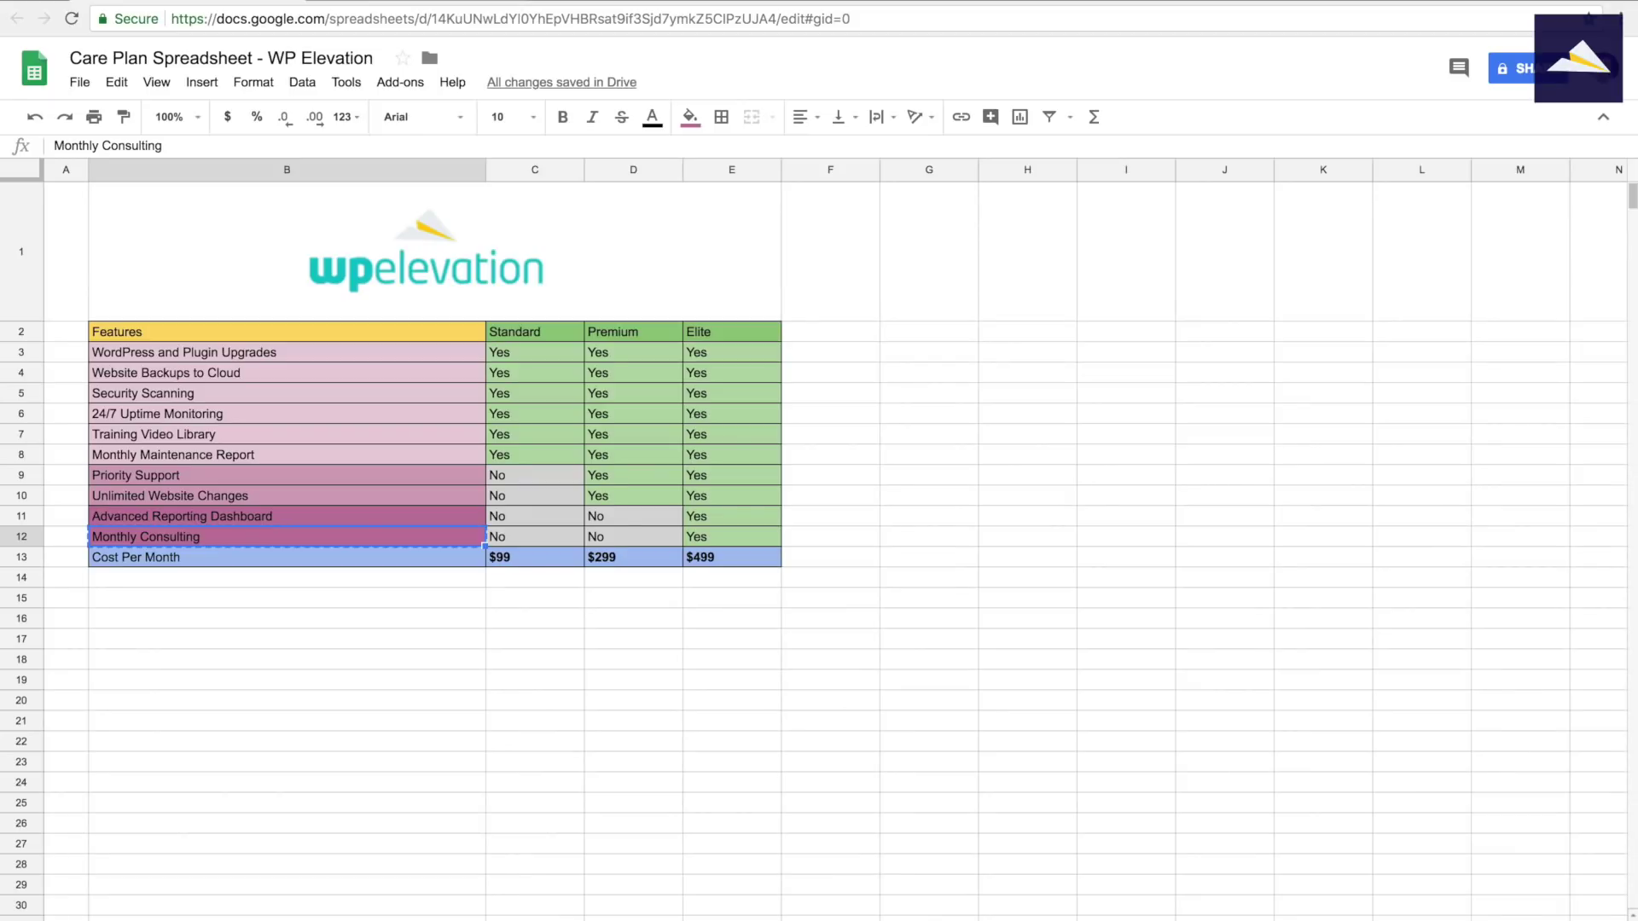
{"action": "key", "text": "ctrl+Tab"}
{"action": "type", "text": "Elite"}
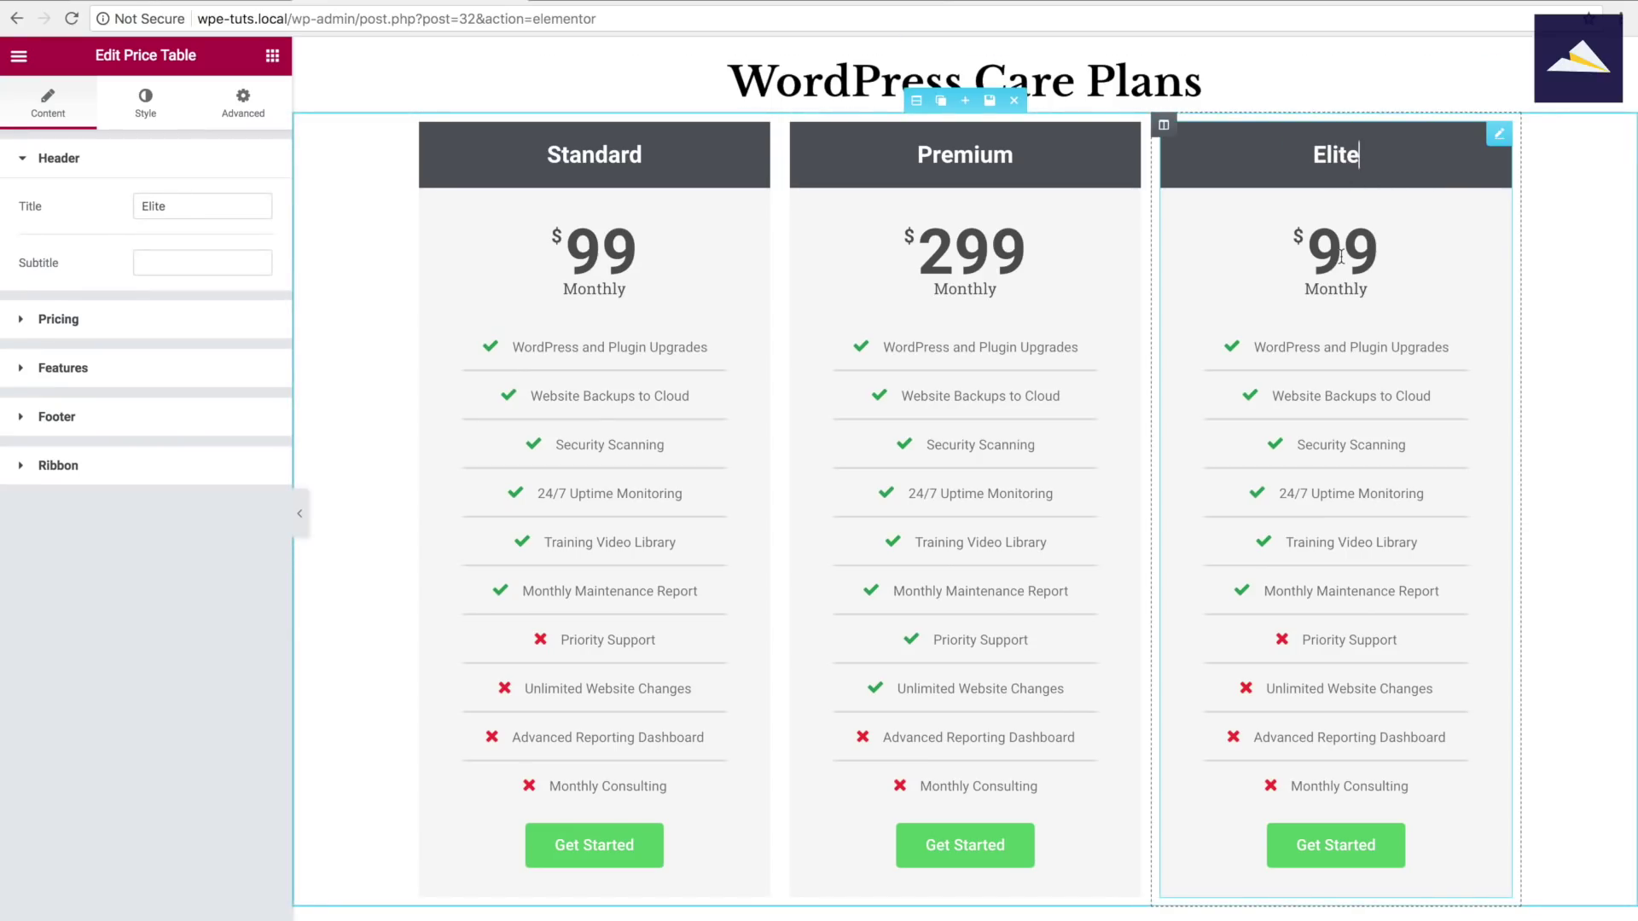
Set the Elite price table's price to 499
{"action": "left_click", "coordinate": [67, 321]}
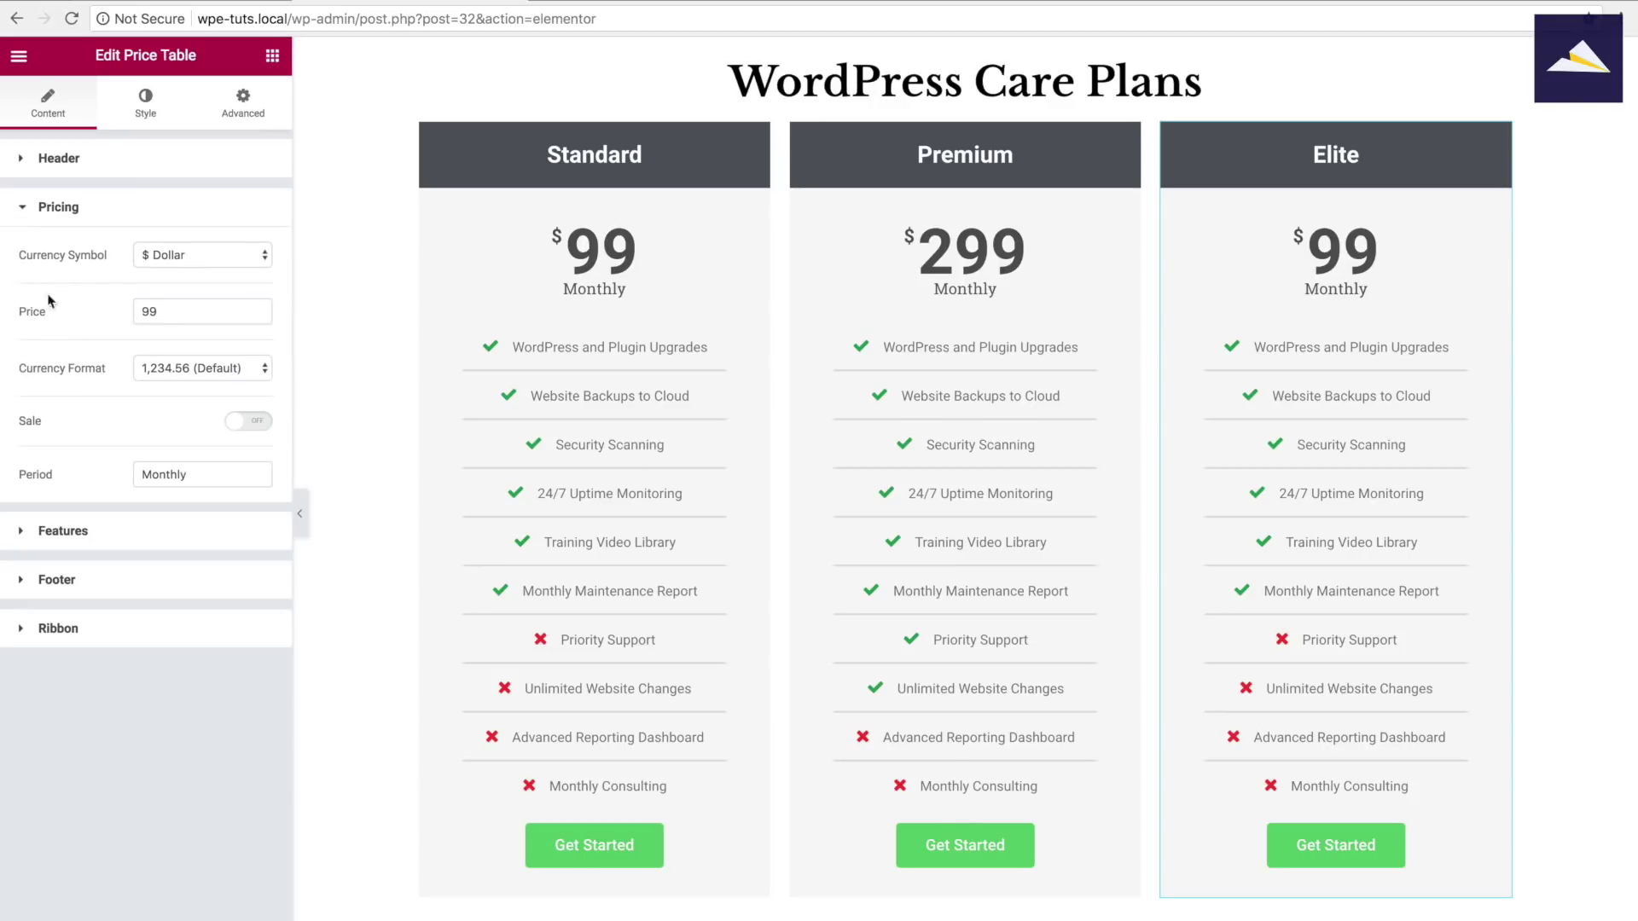
{"action": "left_click", "coordinate": [140, 312]}
{"action": "type", "text": "4"}
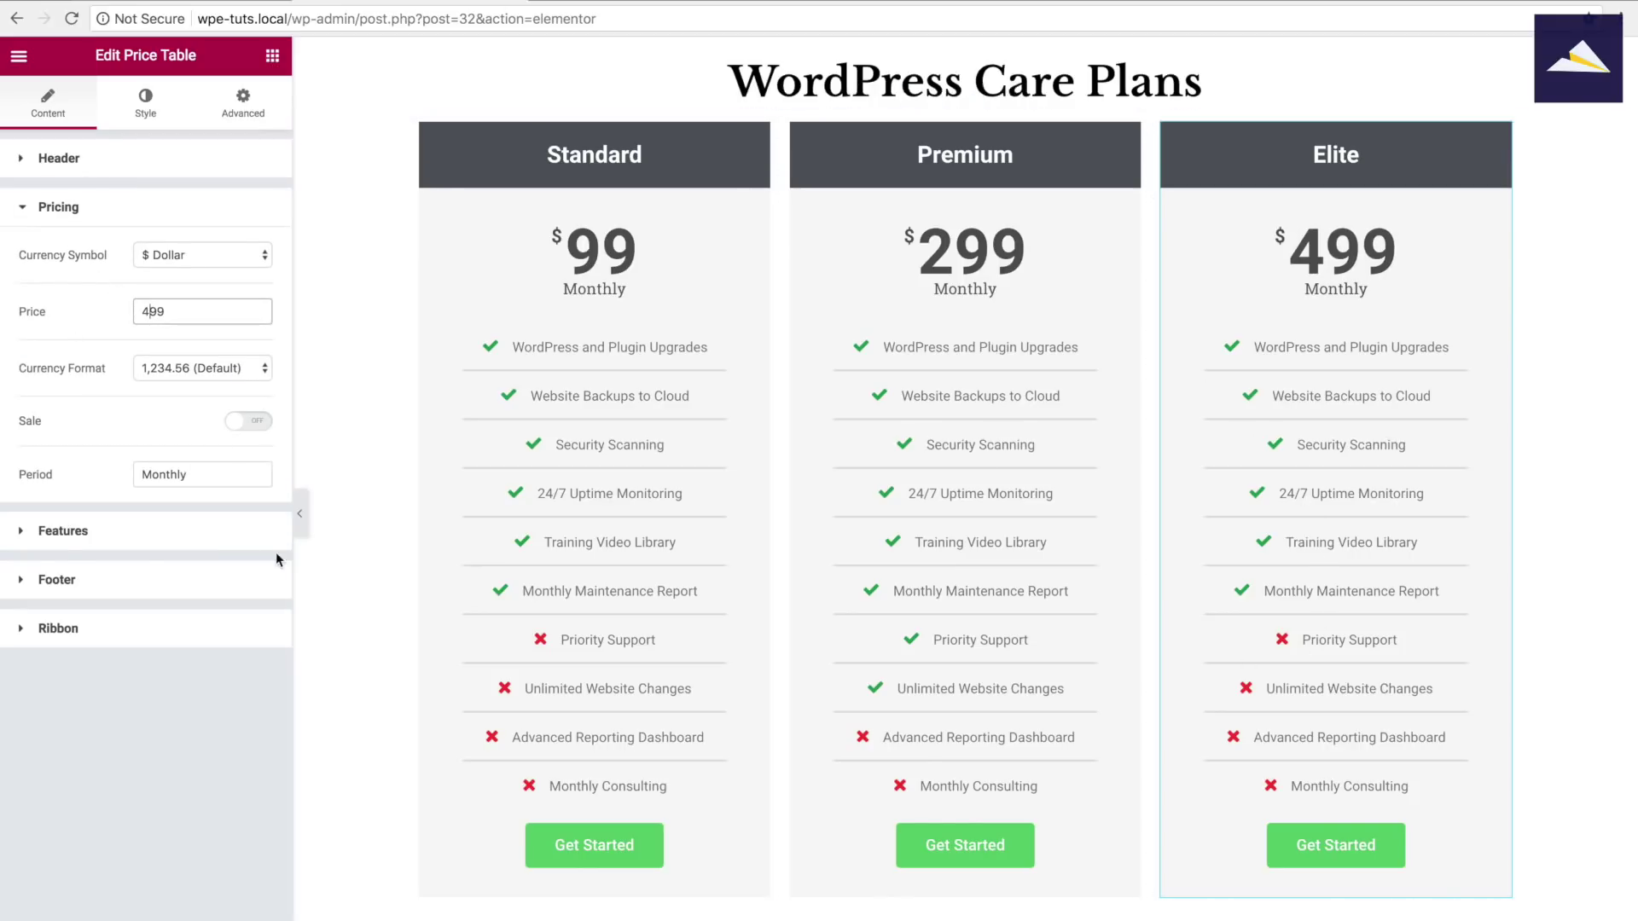
Change the Elite price table's Priority Support feature to a green check icon
{"action": "left_click", "coordinate": [93, 530]}
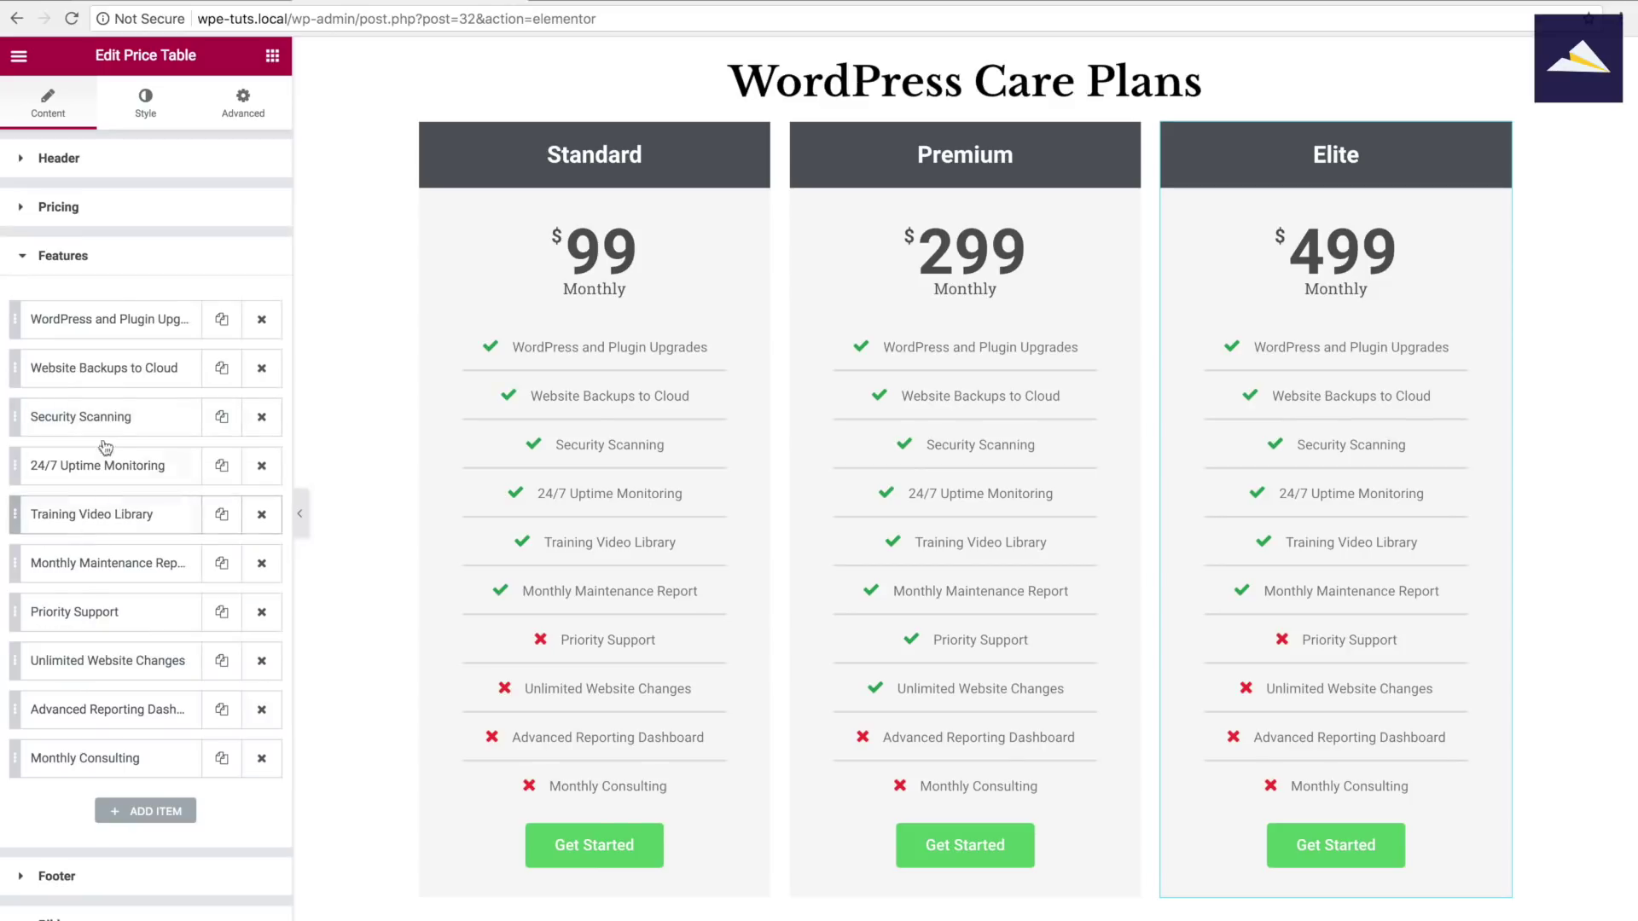
{"action": "left_click", "coordinate": [119, 627]}
{"action": "scroll", "coordinate": [115, 629], "scroll_direction": "down", "scroll_amount": 2}
{"action": "left_click", "coordinate": [260, 619]}
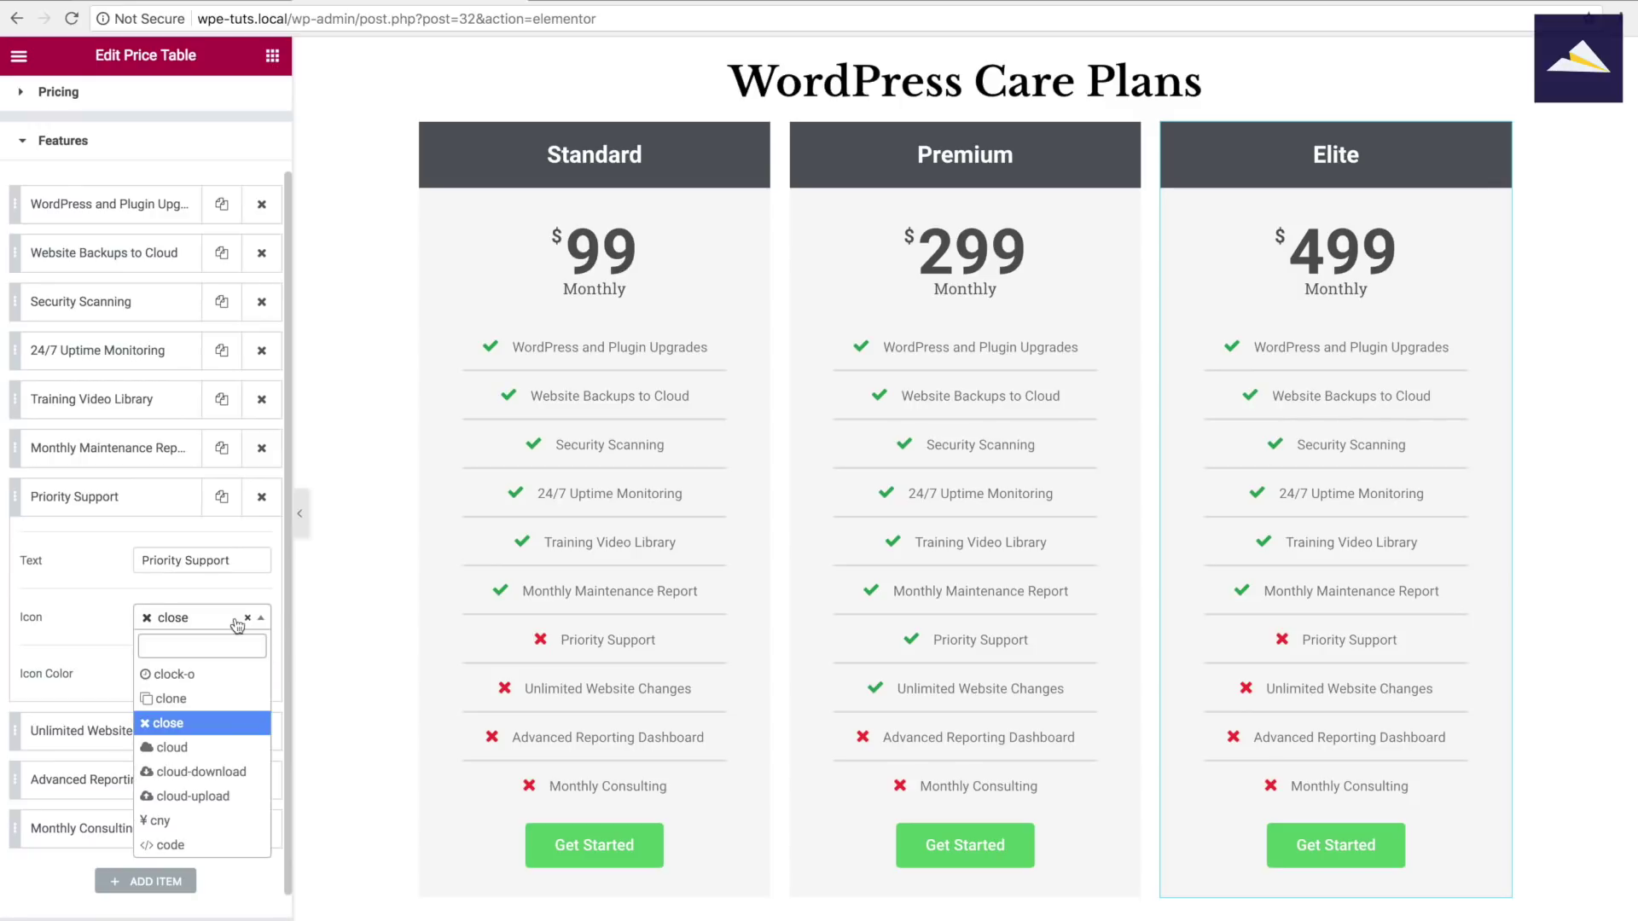
{"action": "type", "text": "check"}
{"action": "left_click", "coordinate": [172, 699]}
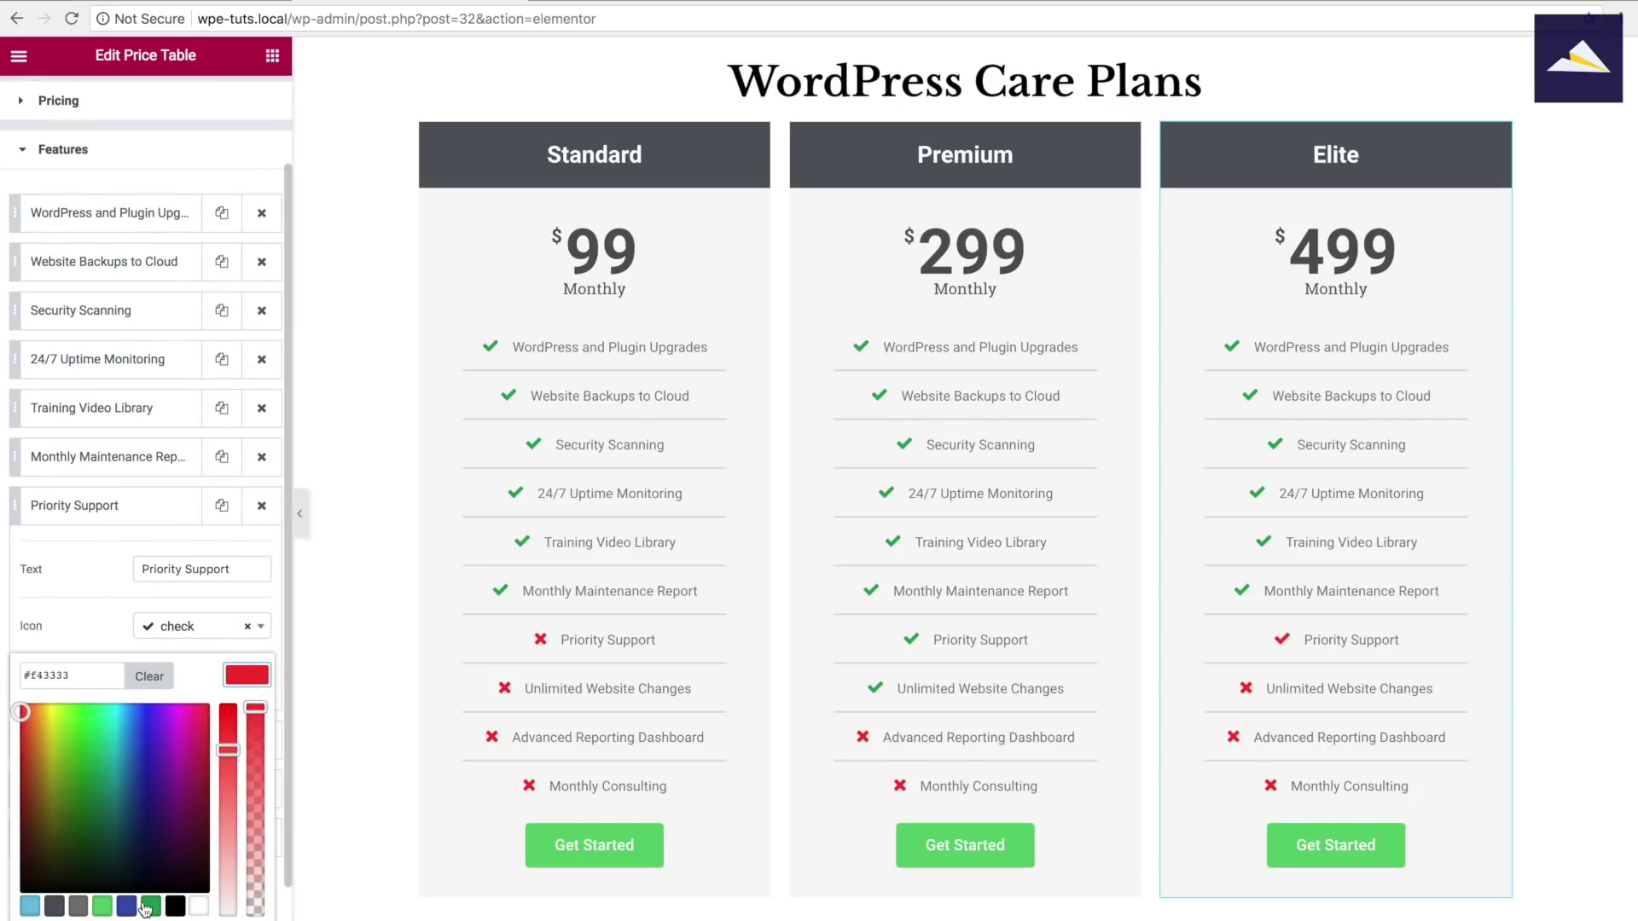
{"action": "left_click", "coordinate": [149, 907]}
{"action": "left_click", "coordinate": [94, 621]}
{"action": "scroll", "coordinate": [85, 646], "scroll_direction": "down", "scroll_amount": 1}
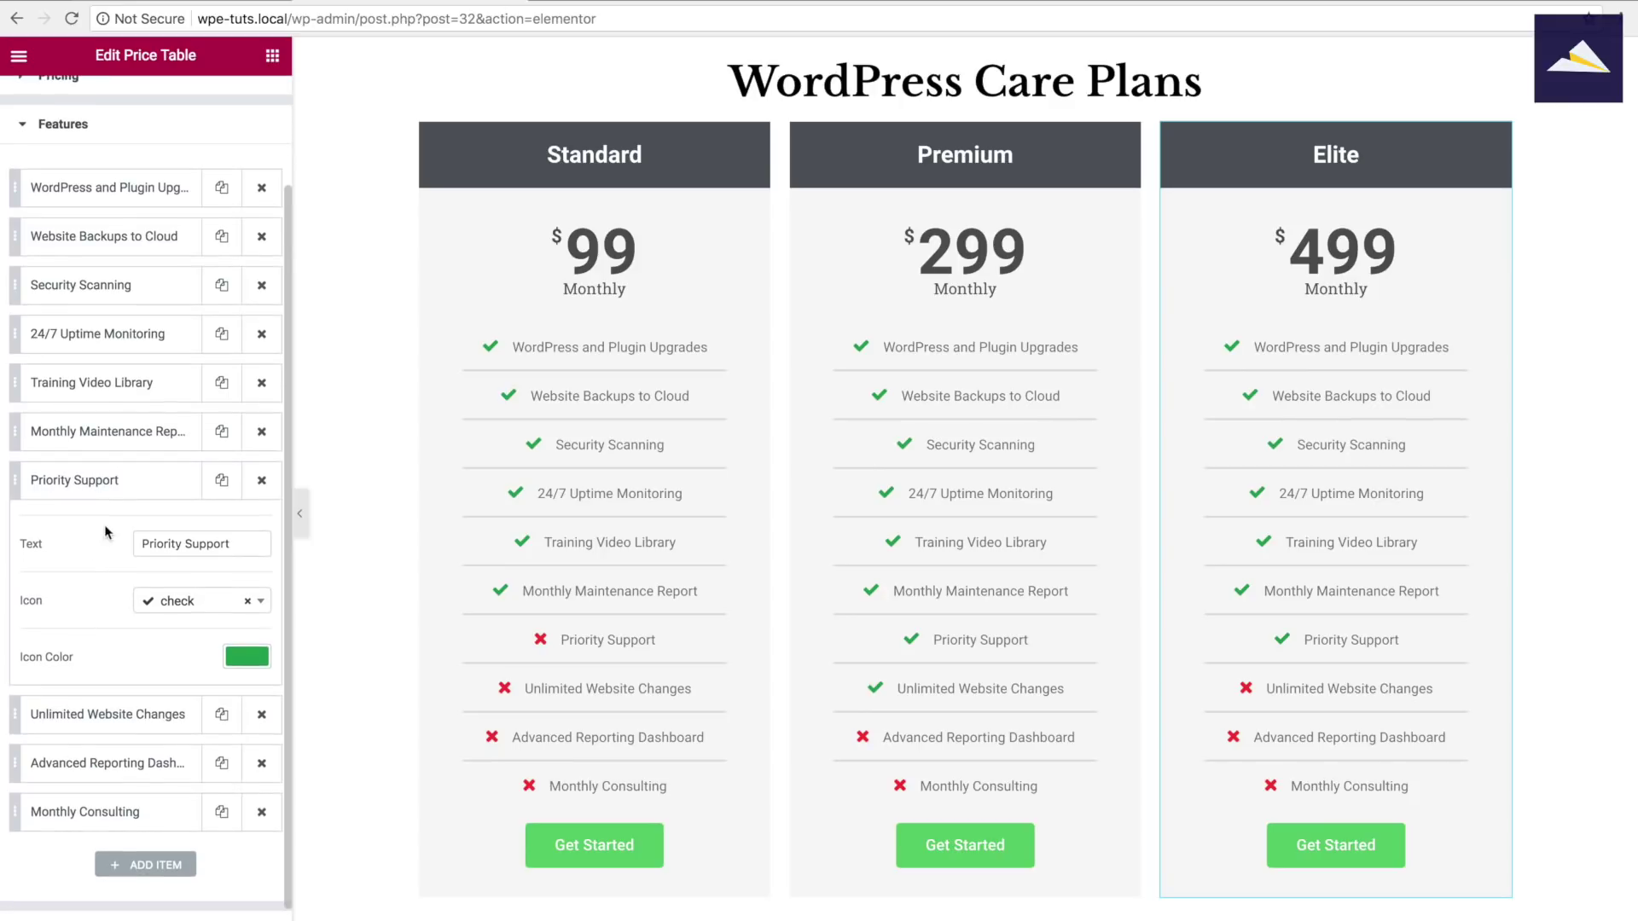
{"action": "left_click", "coordinate": [128, 484]}
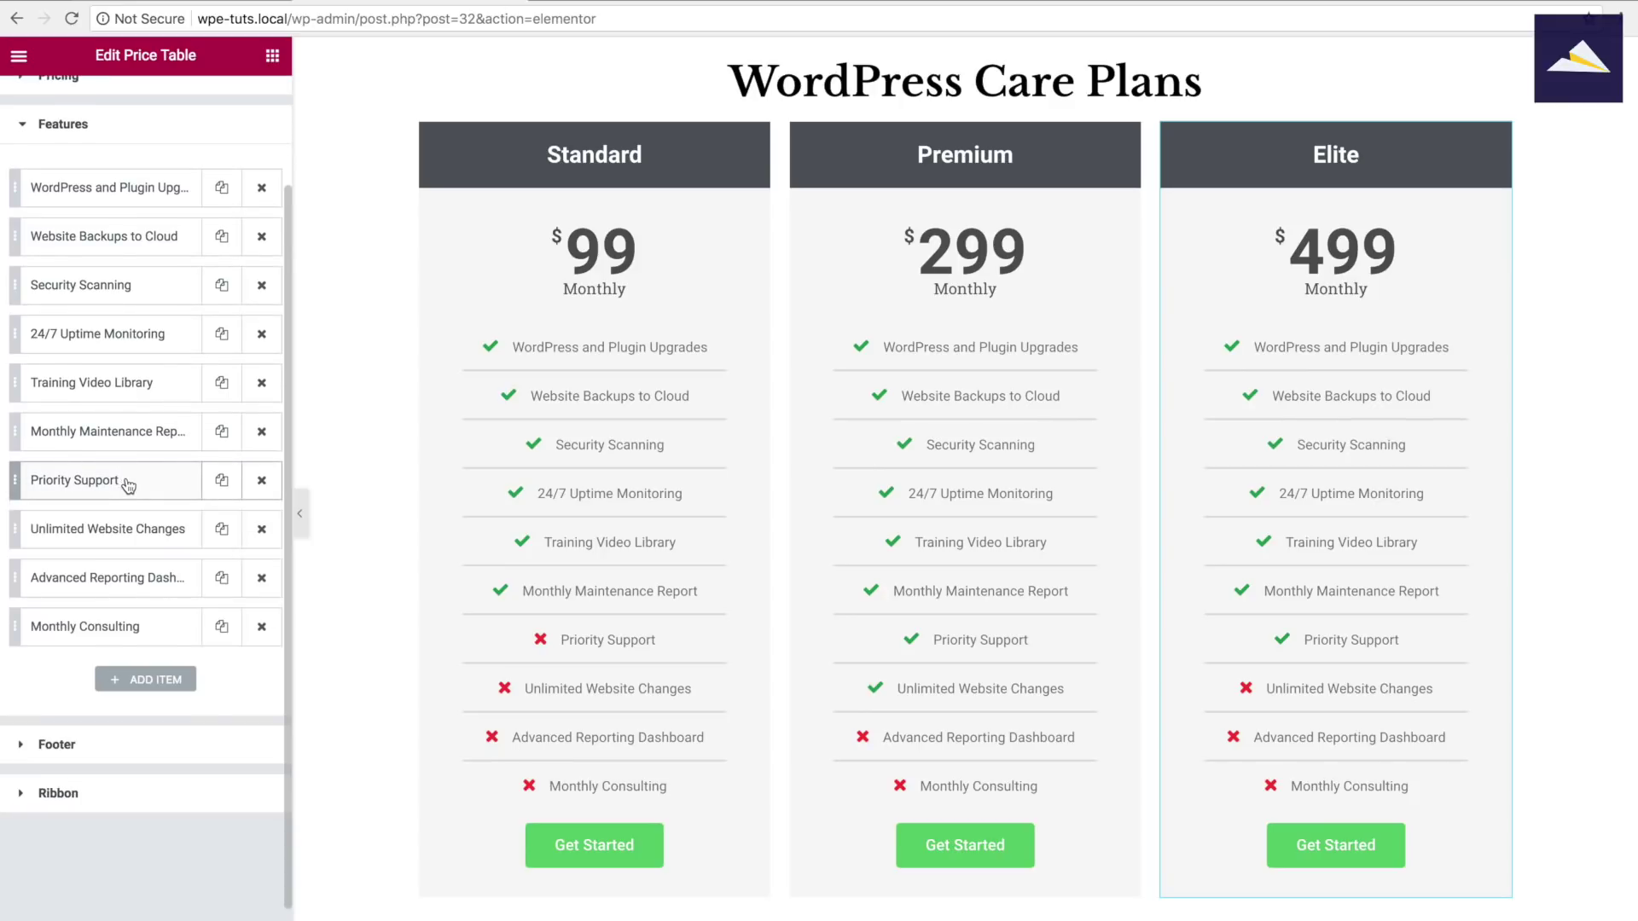
Give the Elite table's Unlimited Website Changes feature the check icon and colour it green
{"action": "left_click", "coordinate": [120, 529]}
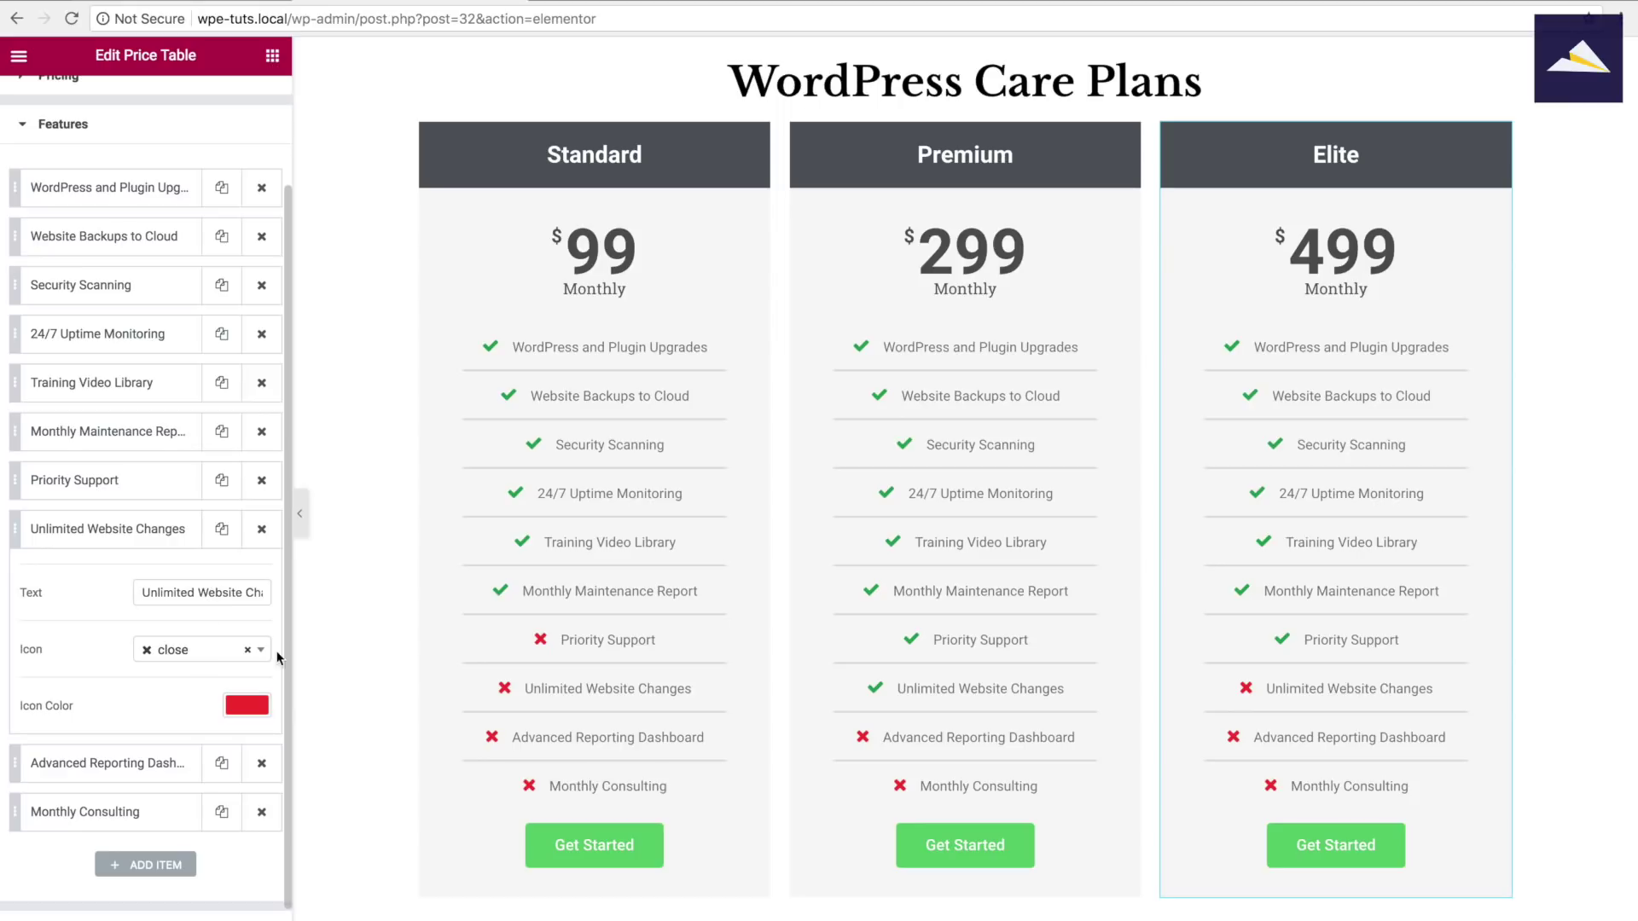
{"action": "left_click", "coordinate": [260, 651]}
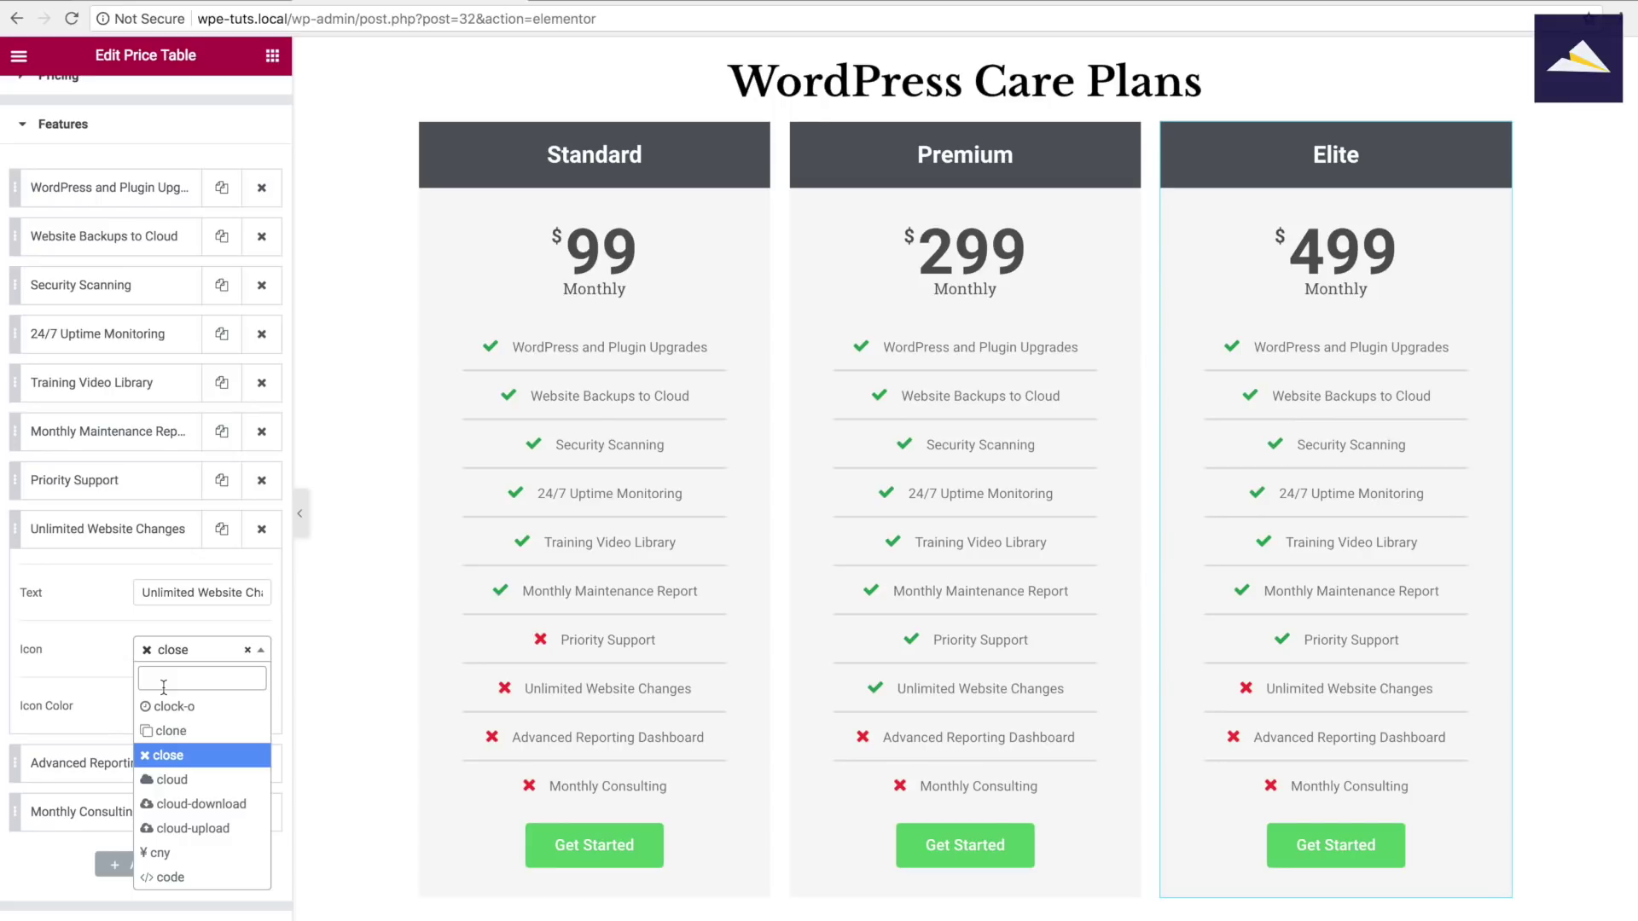
{"action": "type", "text": "check"}
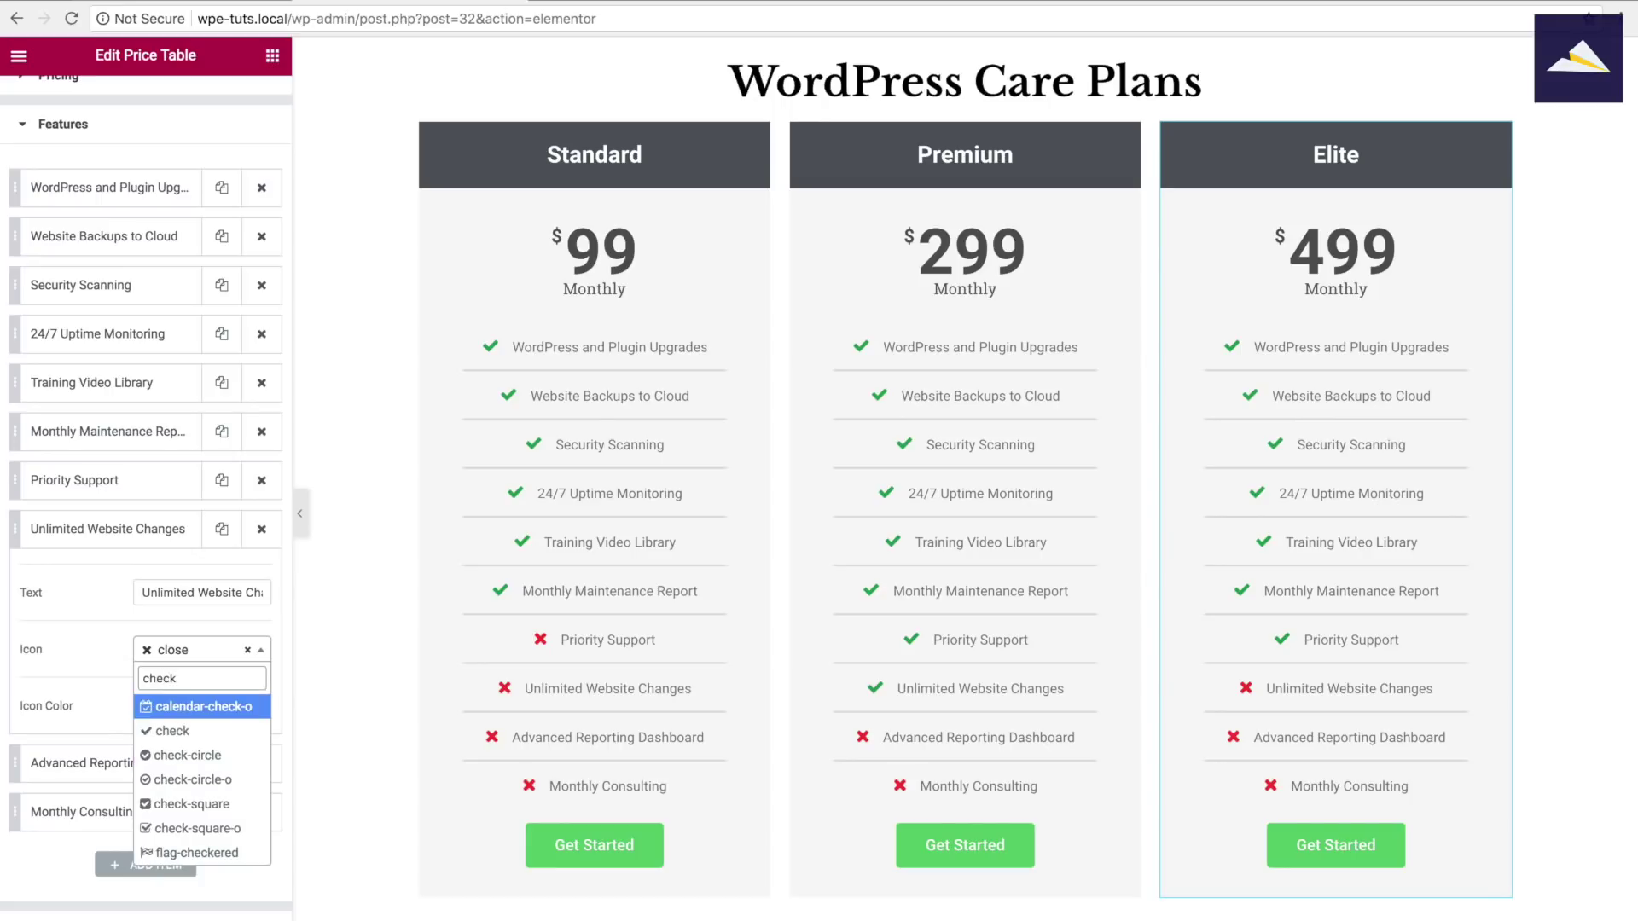
{"action": "left_click", "coordinate": [160, 731]}
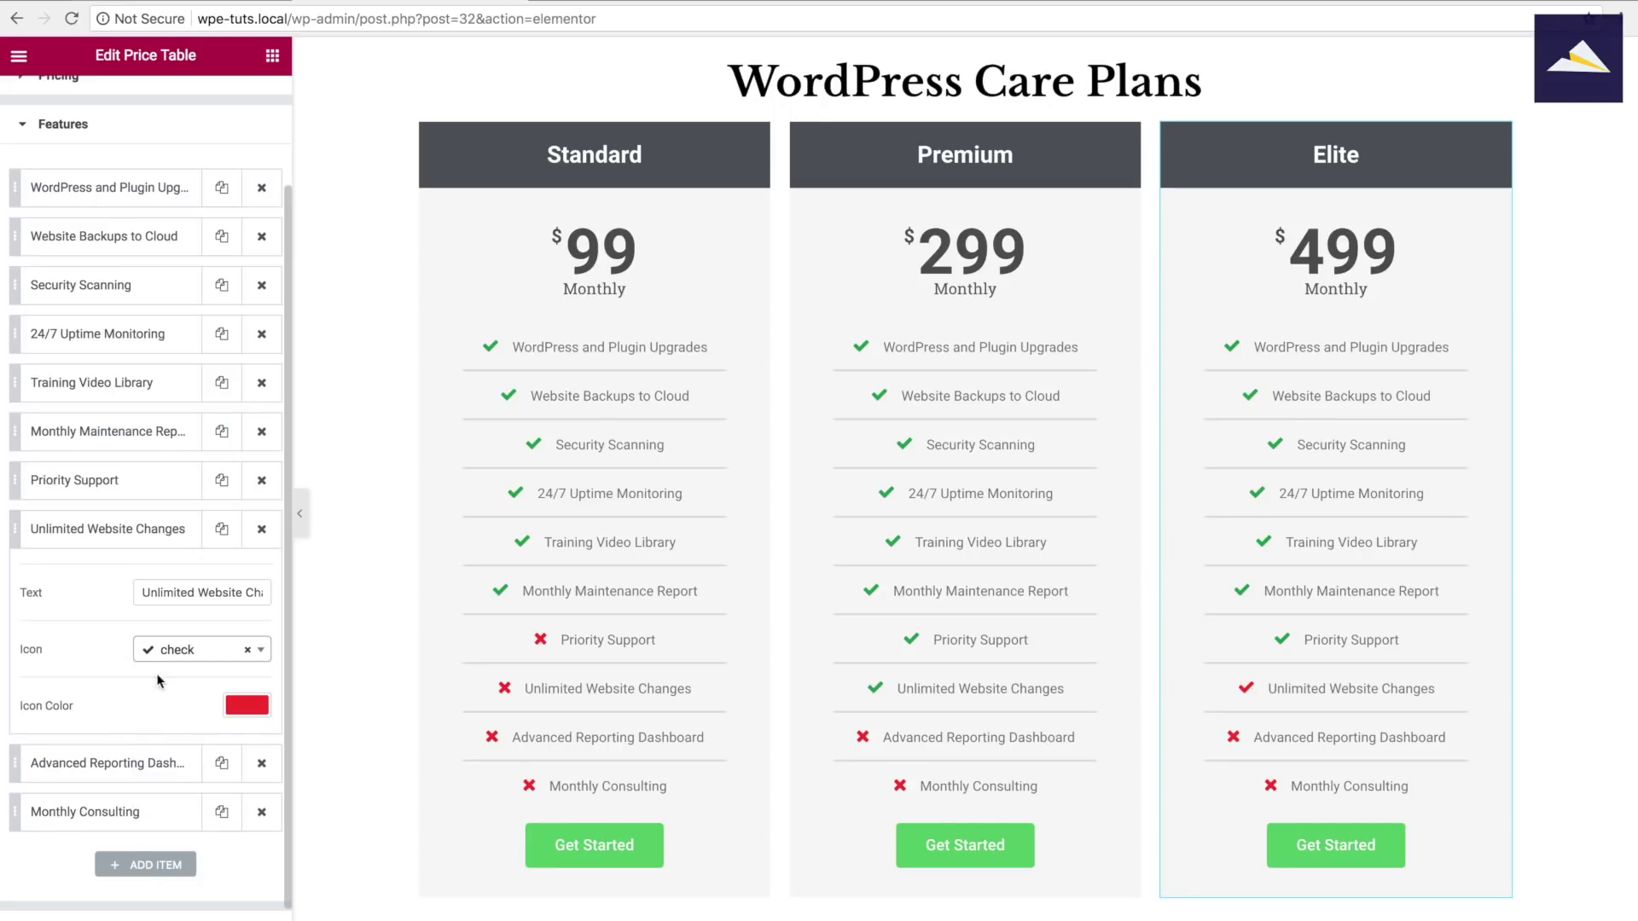
{"action": "left_click", "coordinate": [246, 704]}
{"action": "left_click", "coordinate": [101, 919]}
{"action": "left_click", "coordinate": [101, 533]}
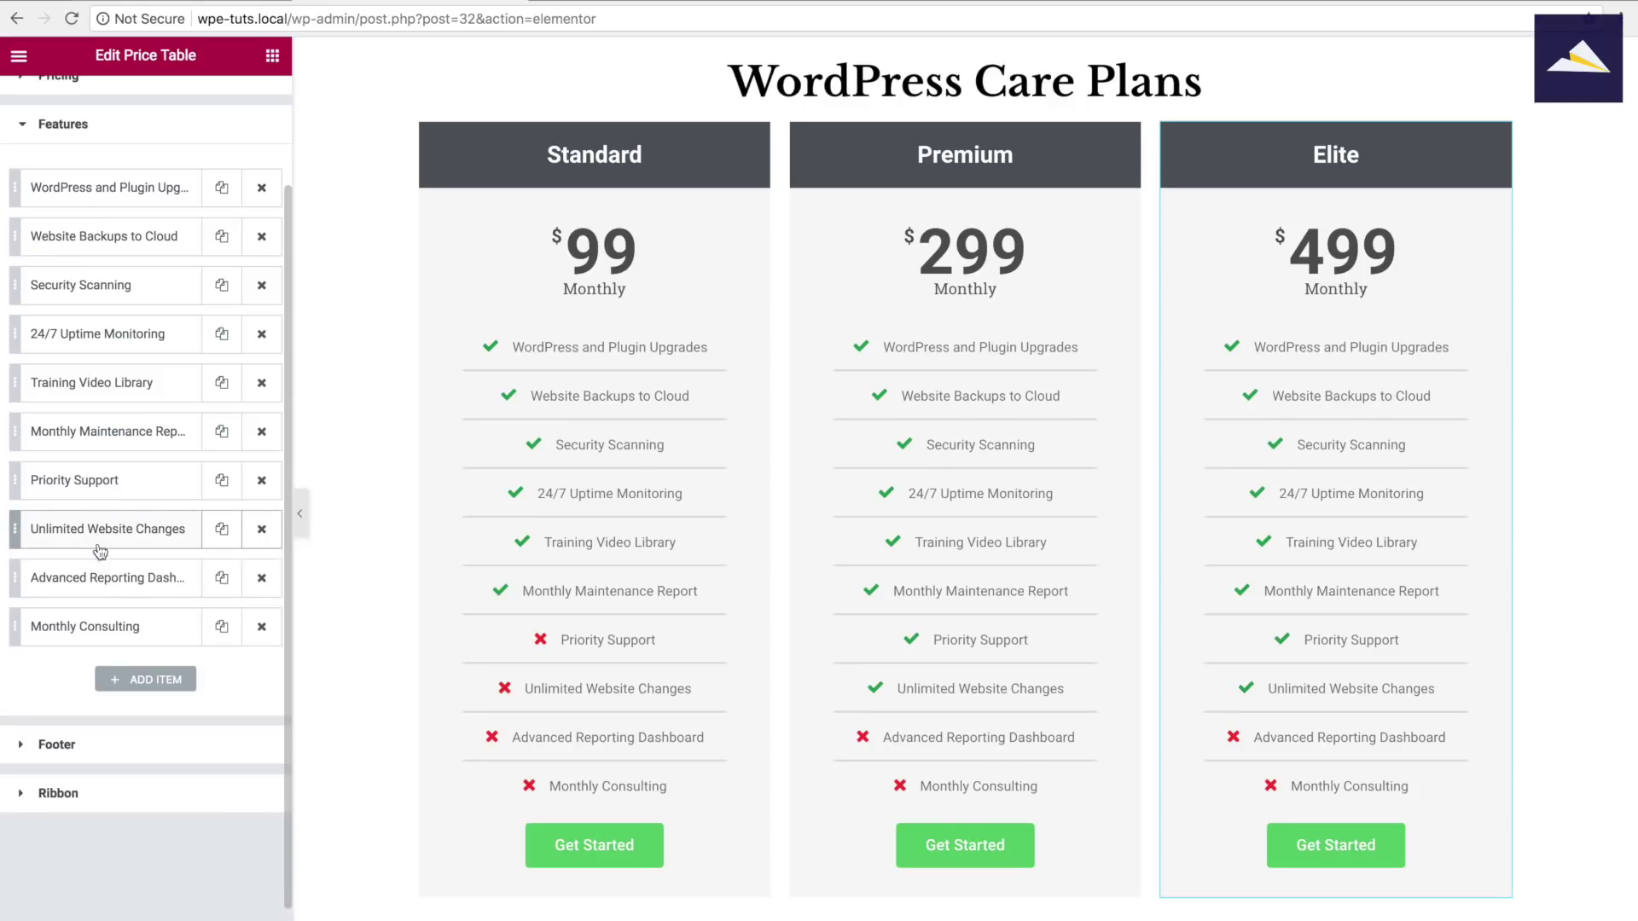
Switch the Elite table's Advanced Reporting Dashboard feature to a check icon in green
{"action": "left_click", "coordinate": [99, 578]}
{"action": "left_click", "coordinate": [191, 699]}
{"action": "type", "text": "check"}
{"action": "left_click", "coordinate": [162, 776]}
{"action": "left_click", "coordinate": [246, 754]}
{"action": "scroll", "coordinate": [145, 768], "scroll_direction": "down", "scroll_amount": 1}
{"action": "left_click", "coordinate": [102, 906]}
Set the Elite table's Monthly Consulting feature icon to check with the green icon colour
{"action": "left_click", "coordinate": [171, 744]}
{"action": "left_click", "coordinate": [192, 684]}
{"action": "type", "text": "check"}
{"action": "left_click", "coordinate": [162, 740]}
{"action": "left_click", "coordinate": [245, 739]}
{"action": "scroll", "coordinate": [171, 751], "scroll_direction": "down", "scroll_amount": 1}
{"action": "left_click", "coordinate": [101, 905]}
{"action": "left_click", "coordinate": [57, 585]}
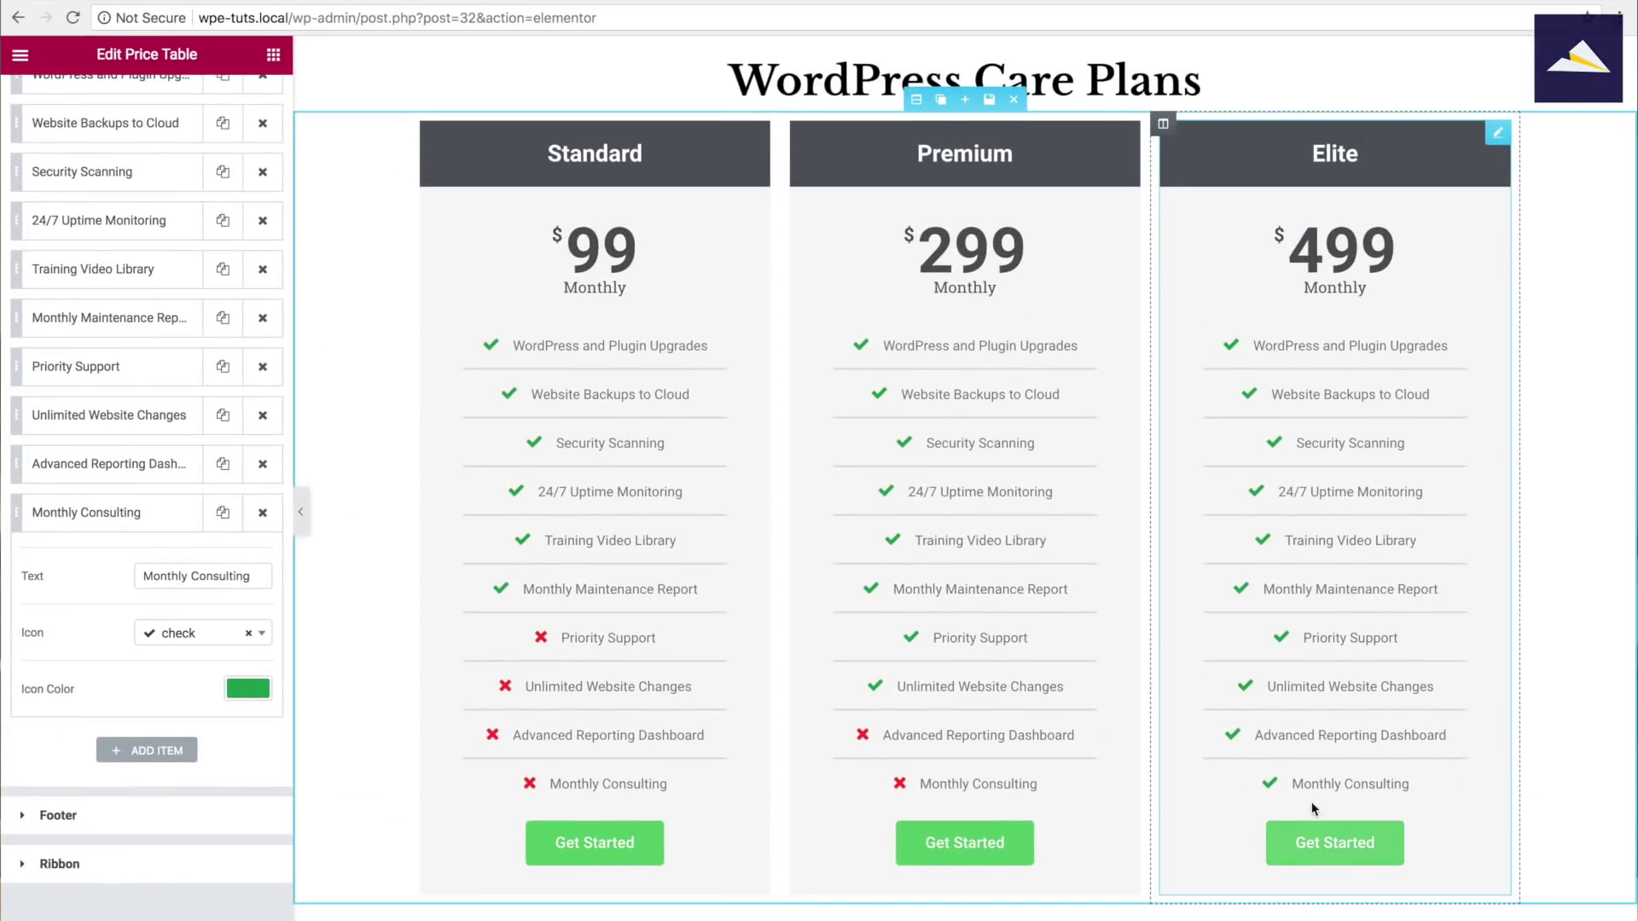
Add a single-column section below the price tables and place a Heading widget in it
{"action": "scroll", "coordinate": [1051, 506], "scroll_direction": "up", "scroll_amount": 2}
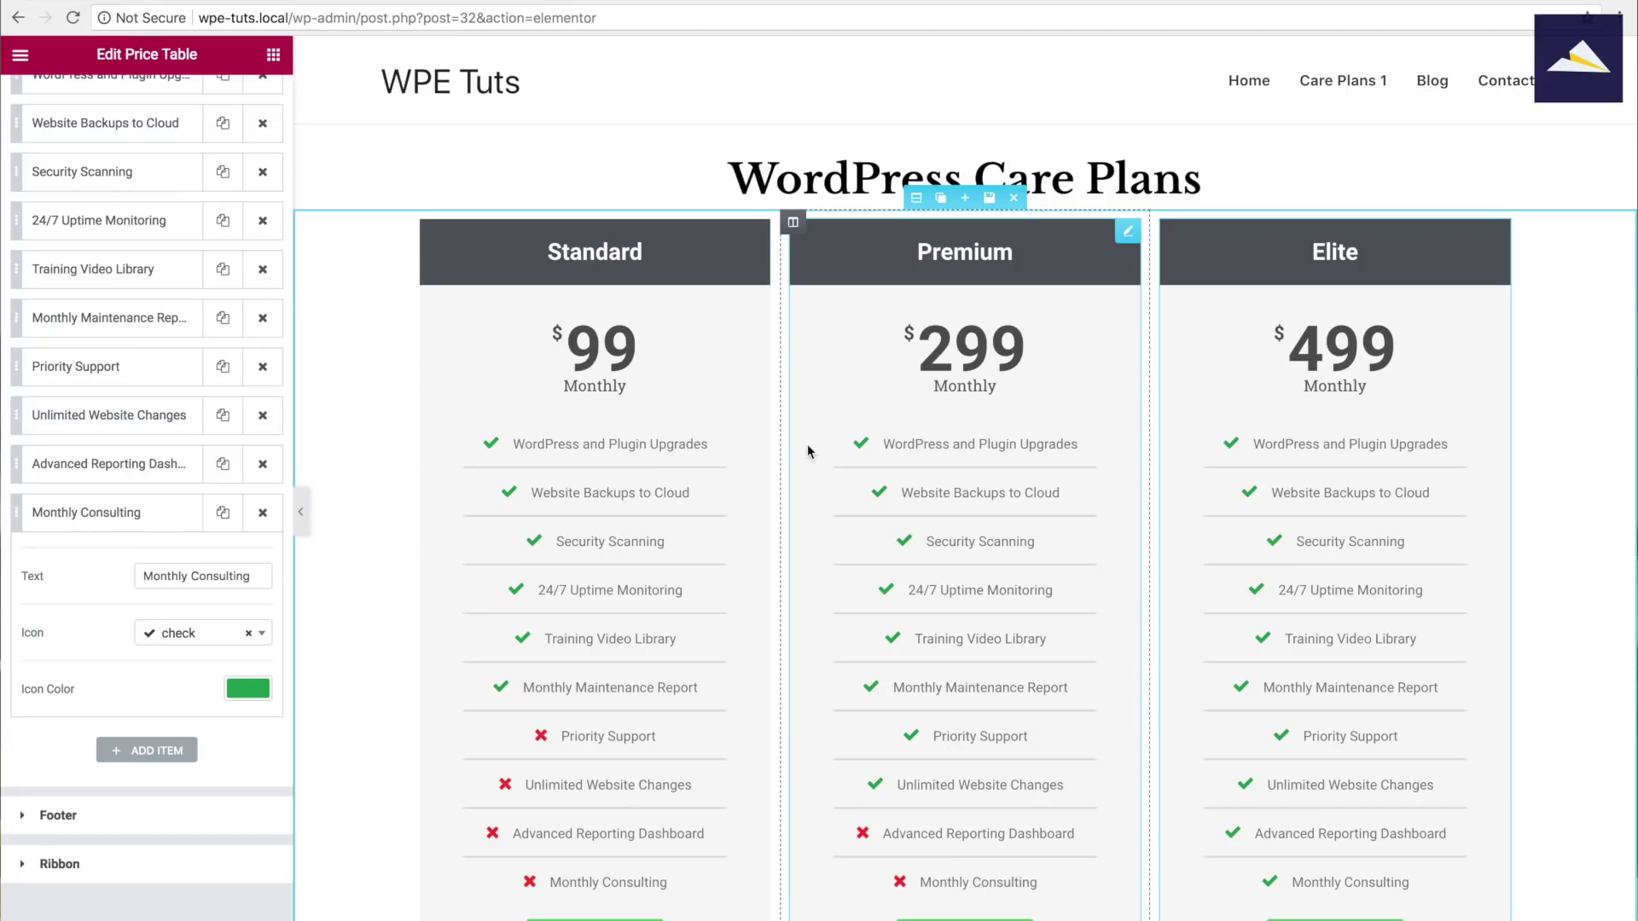
{"action": "scroll", "coordinate": [950, 511], "scroll_direction": "down", "scroll_amount": 4}
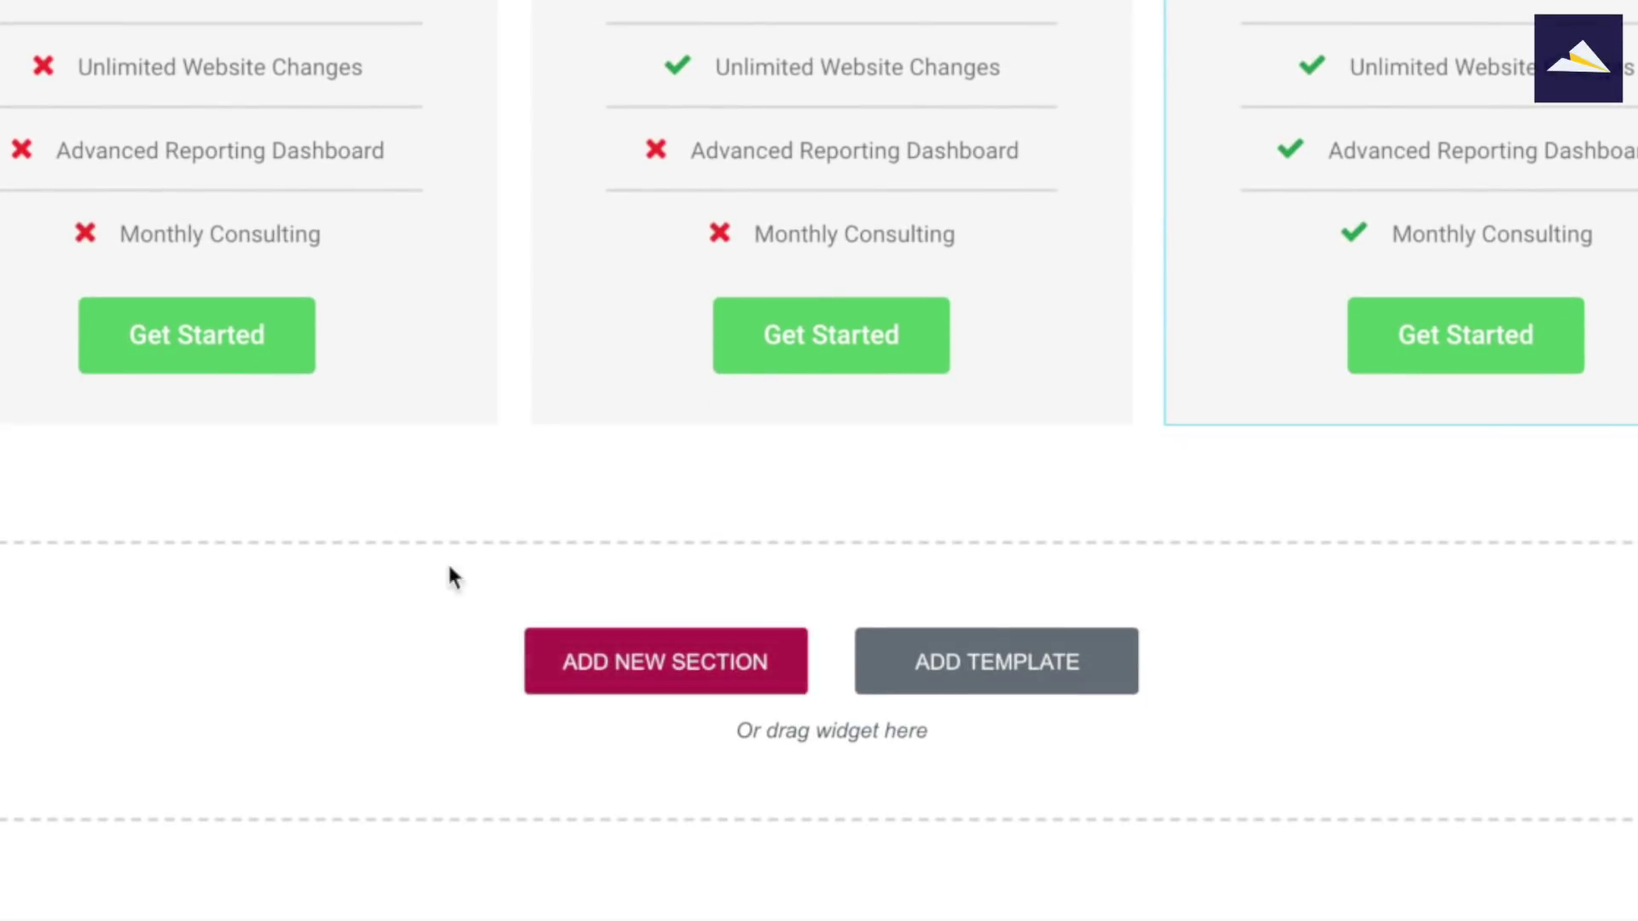
{"action": "left_click", "coordinate": [611, 669]}
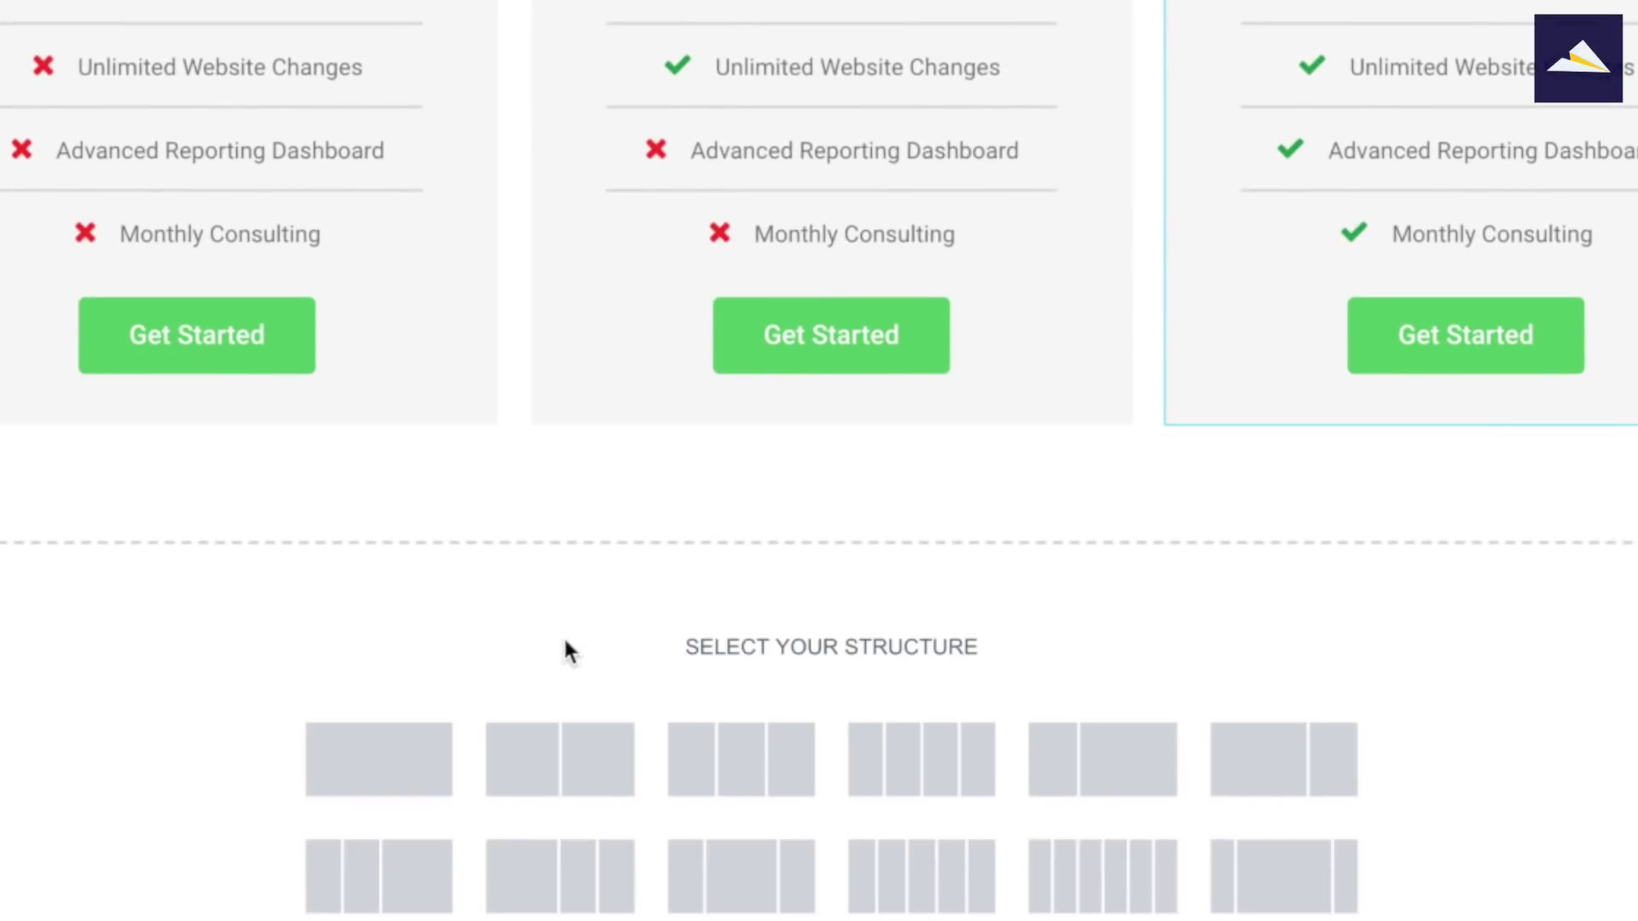
{"action": "left_click", "coordinate": [409, 756]}
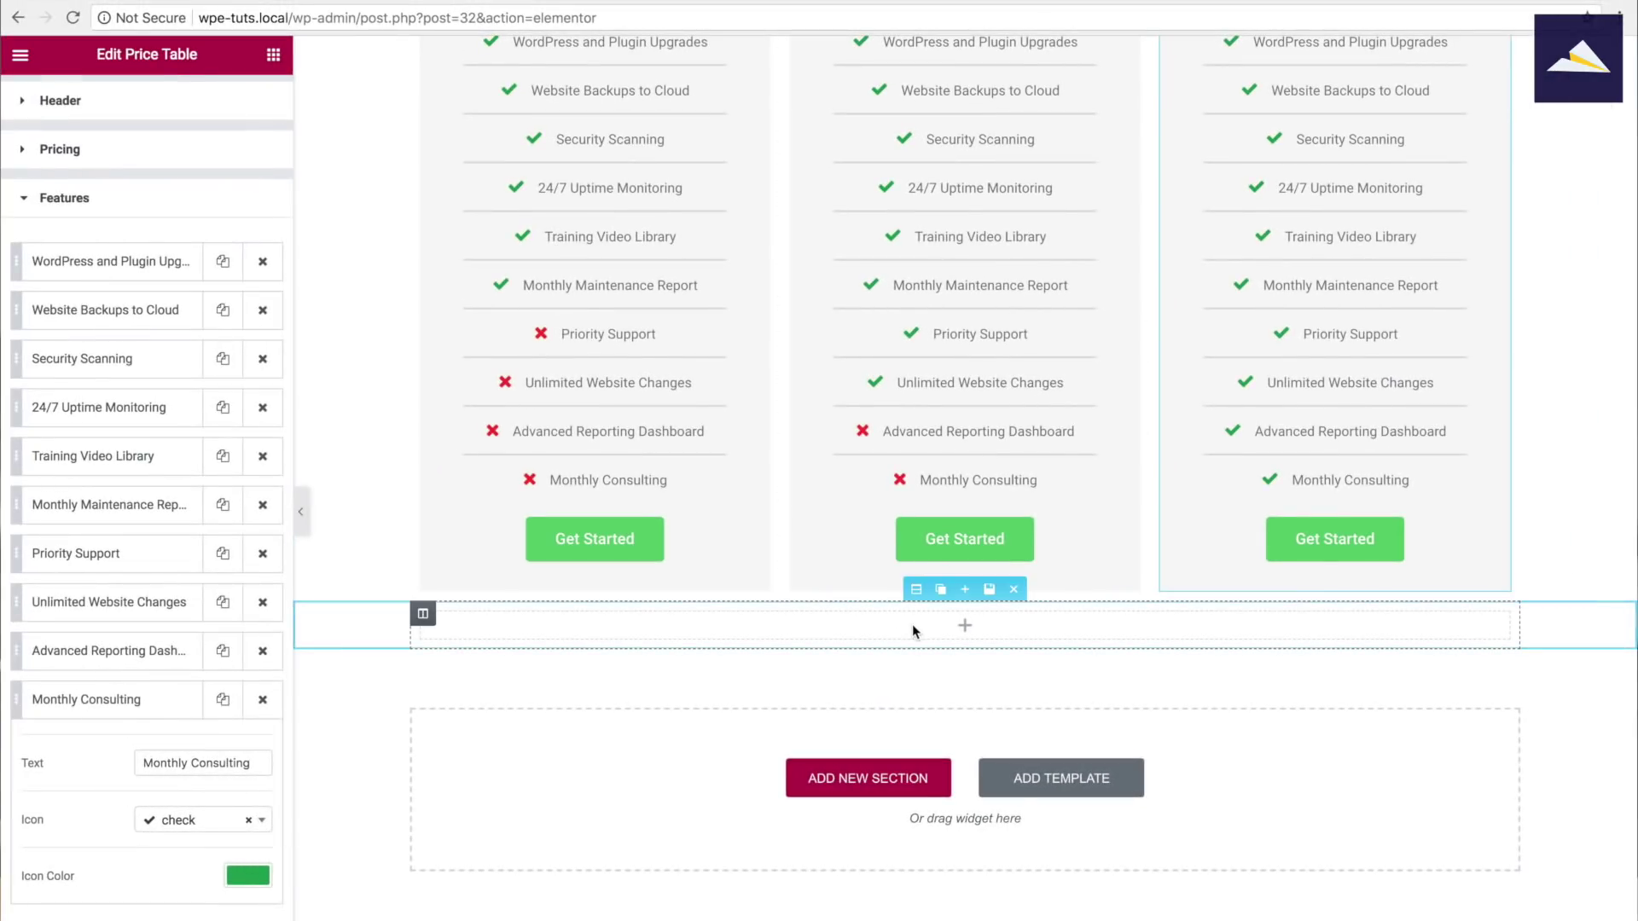
{"action": "left_click", "coordinate": [912, 630]}
{"action": "left_click_drag", "start_coordinate": [215, 195], "coordinate": [971, 634]}
Replace the new heading's placeholder title with "Frequently Asked Questions", keeping the link empty
{"action": "triple_click", "coordinate": [891, 633]}
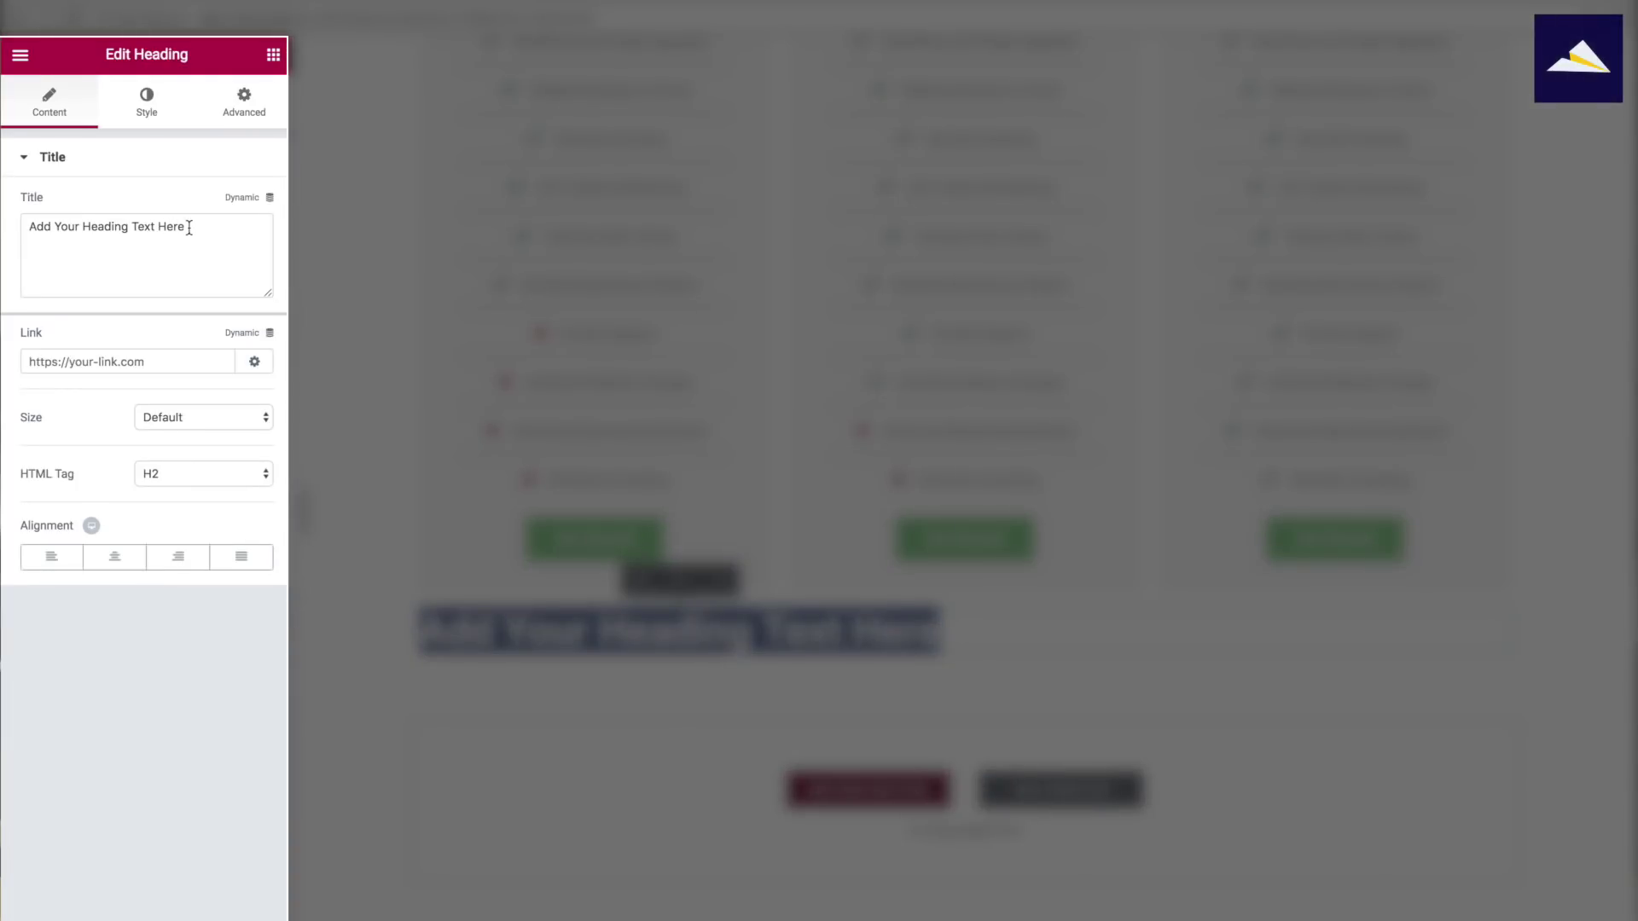
{"action": "left_click_drag", "start_coordinate": [189, 228], "coordinate": [12, 228]}
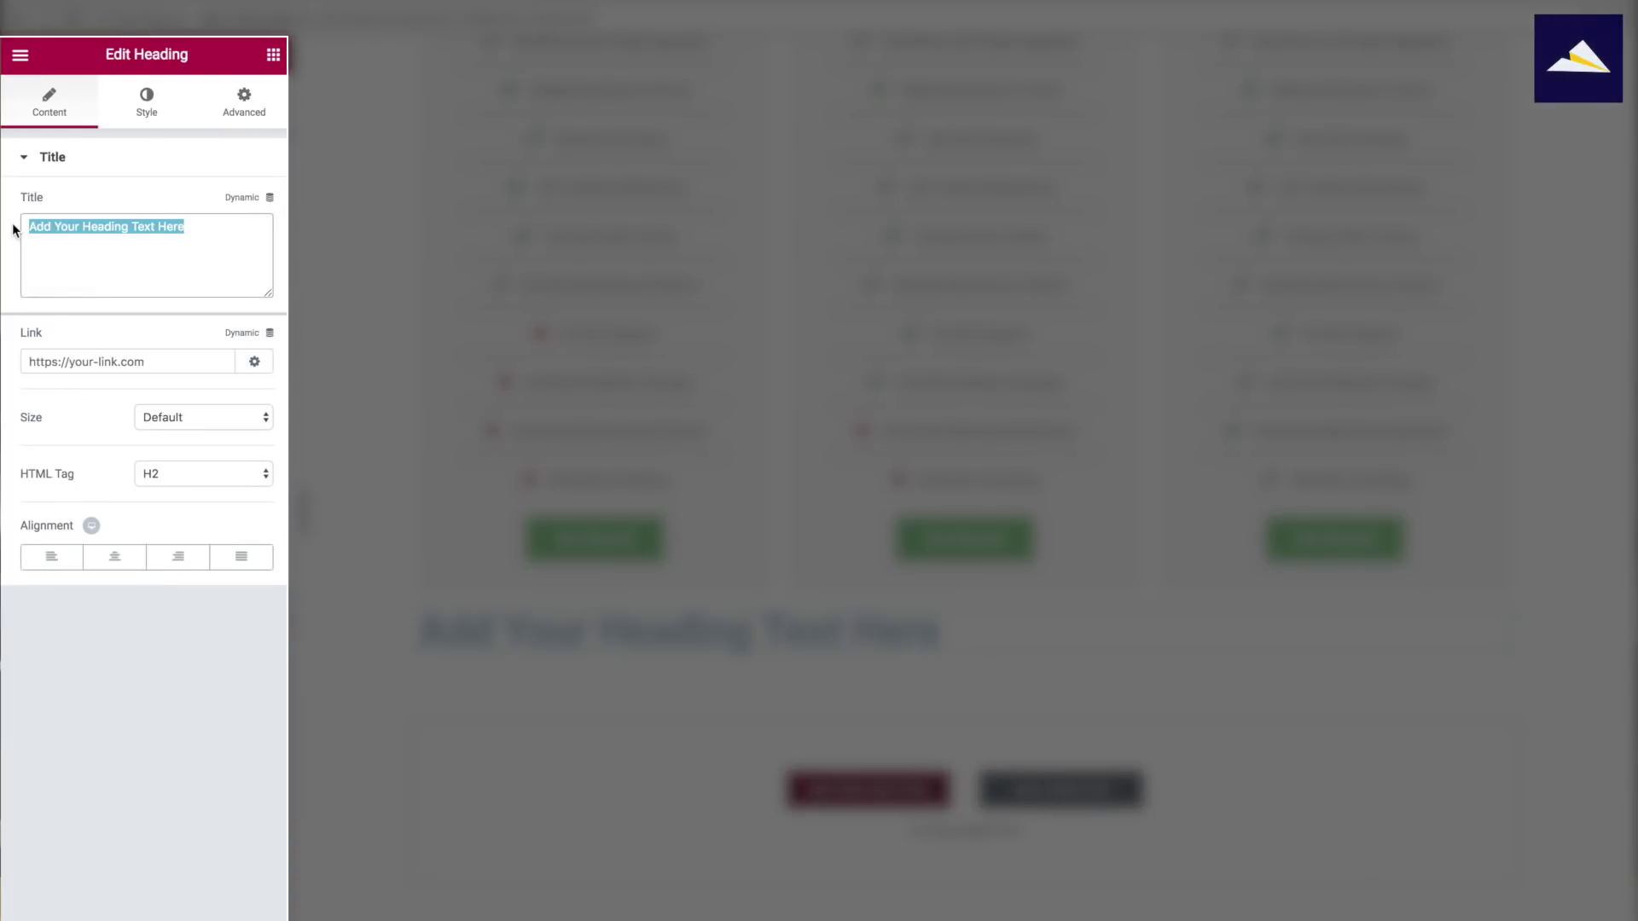
{"action": "type", "text": "Fre"}
{"action": "key", "text": "Tab"}
{"action": "type", "text": "ue"}
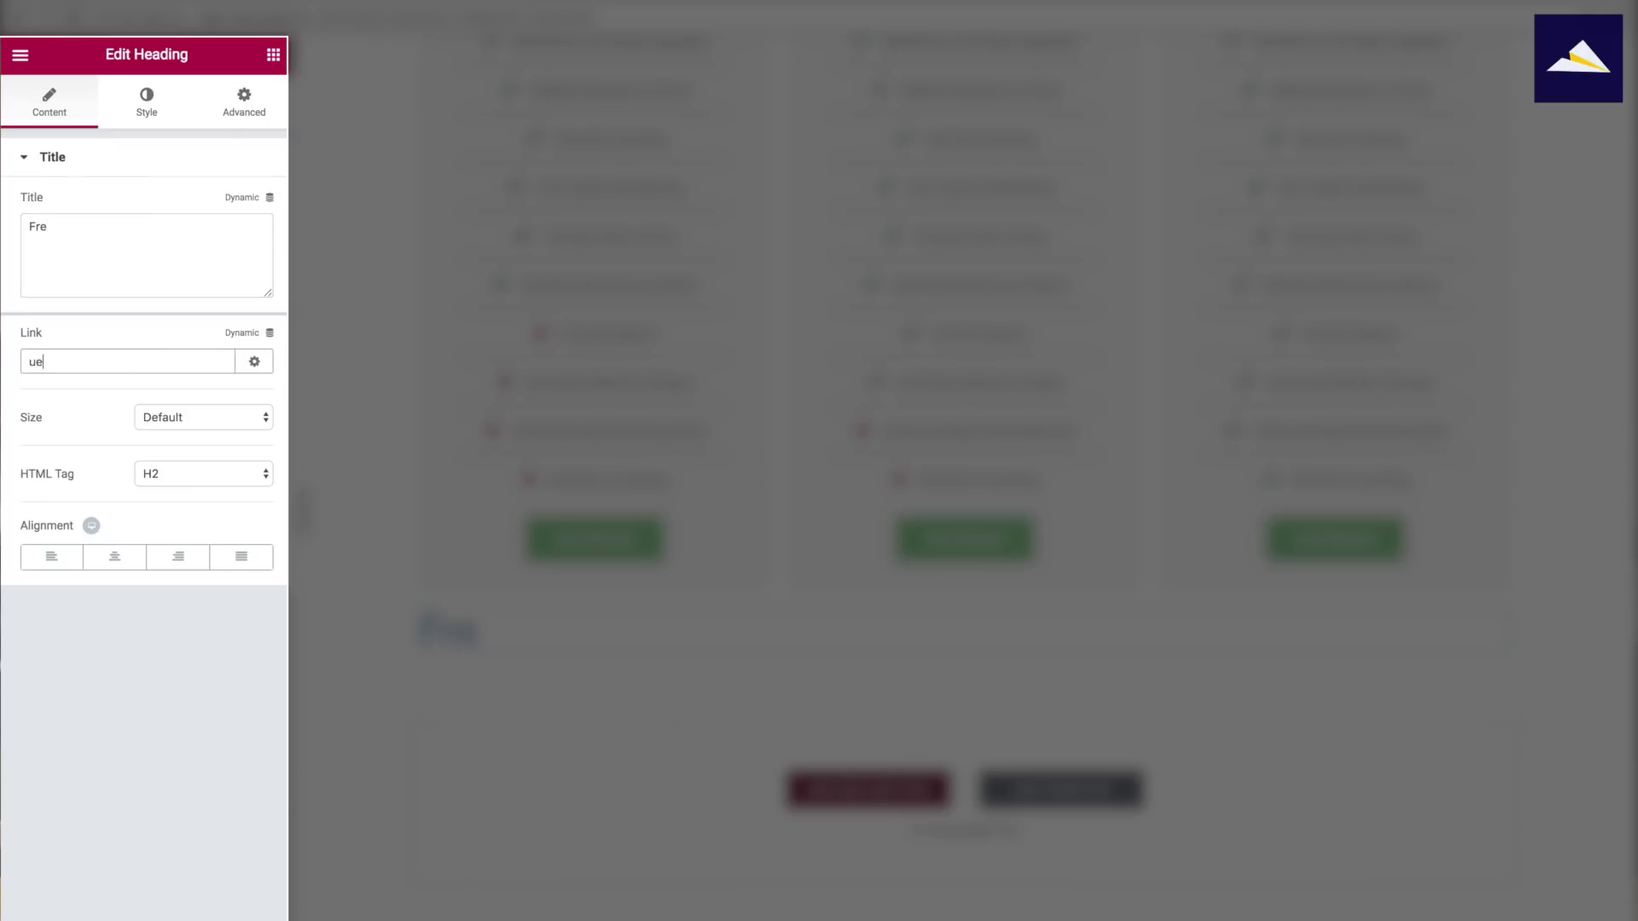
{"action": "key", "text": "BackSpace"}
{"action": "left_click", "coordinate": [56, 226]}
{"action": "type", "text": "quen"}
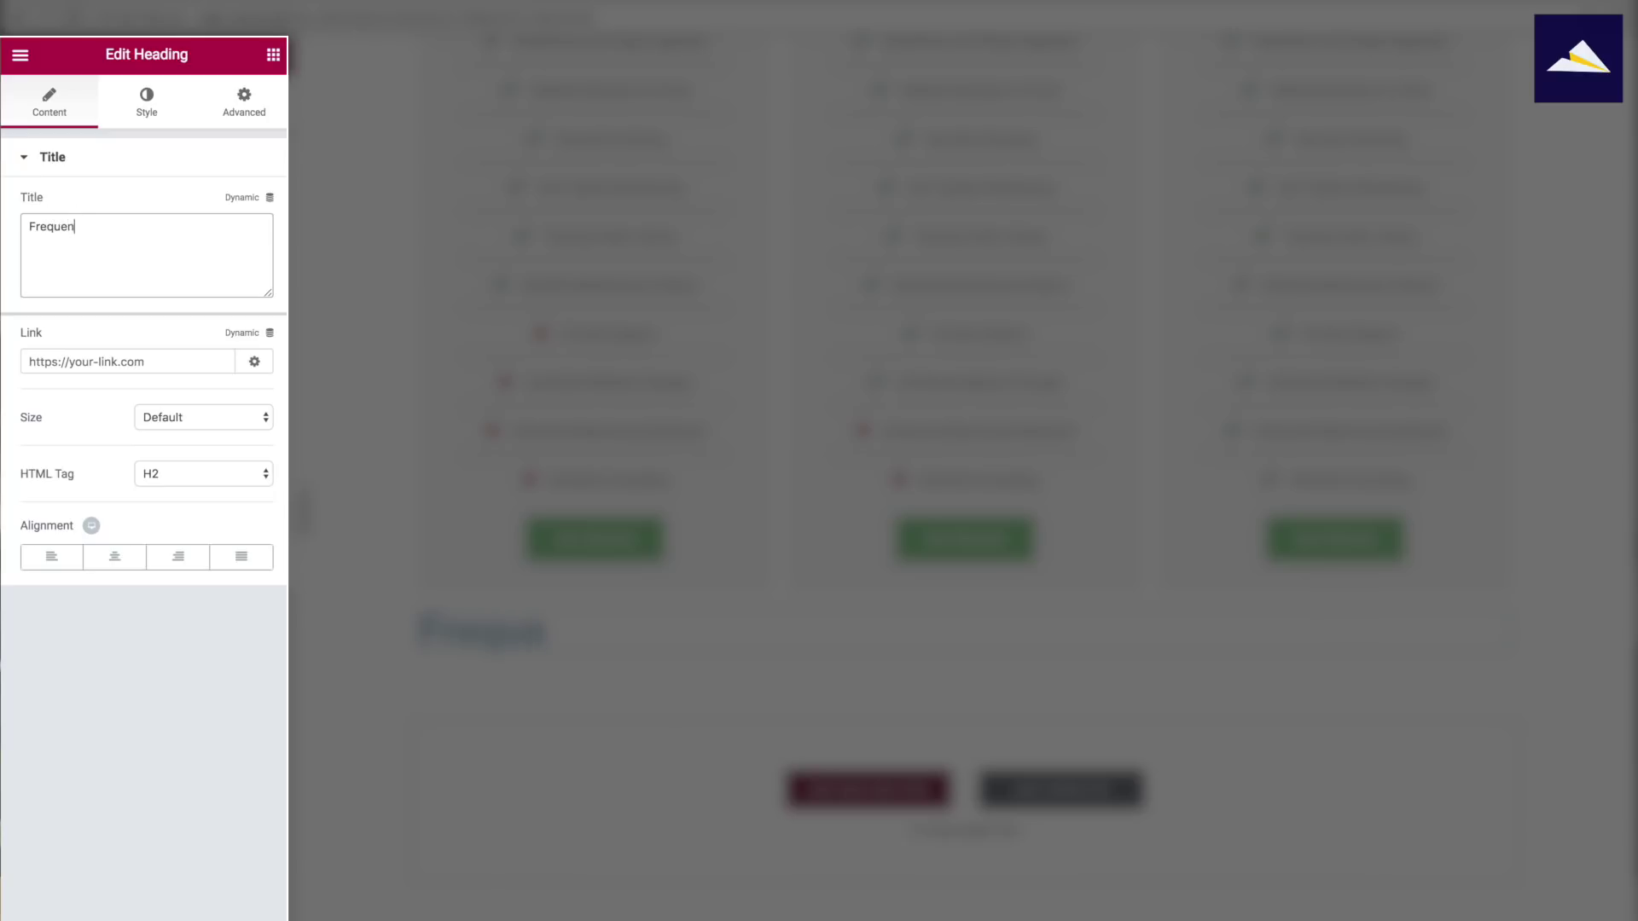
{"action": "type", "text": "tly Asked Questions"}
{"action": "key", "text": "ctrl+a"}
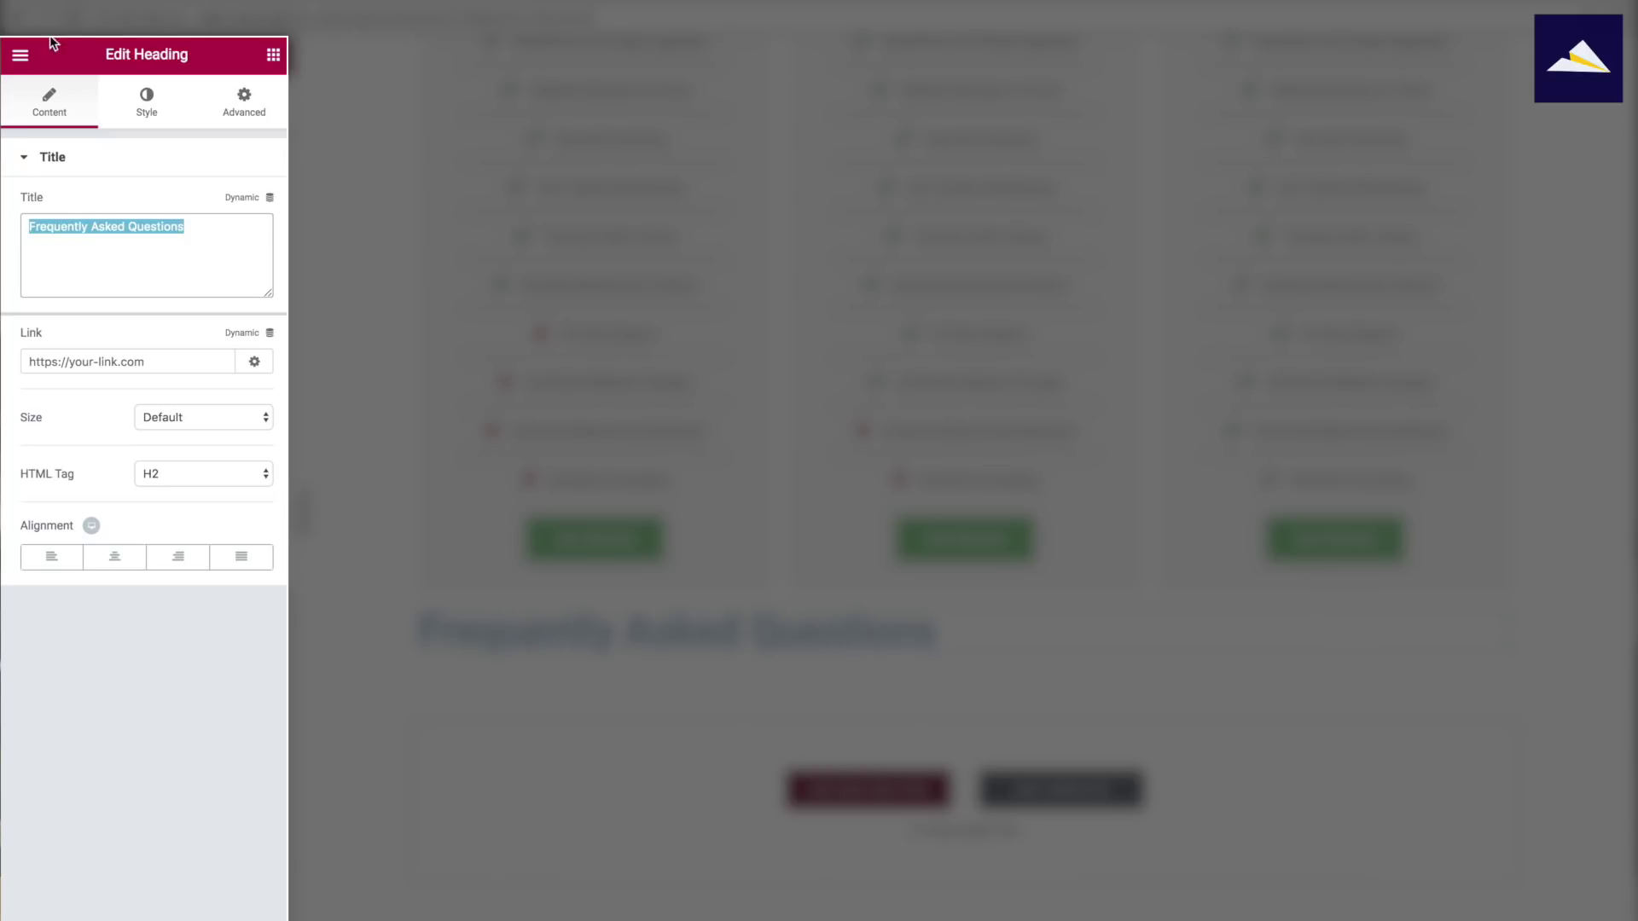
Centre-align the Frequently Asked Questions heading
{"action": "left_click", "coordinate": [145, 107]}
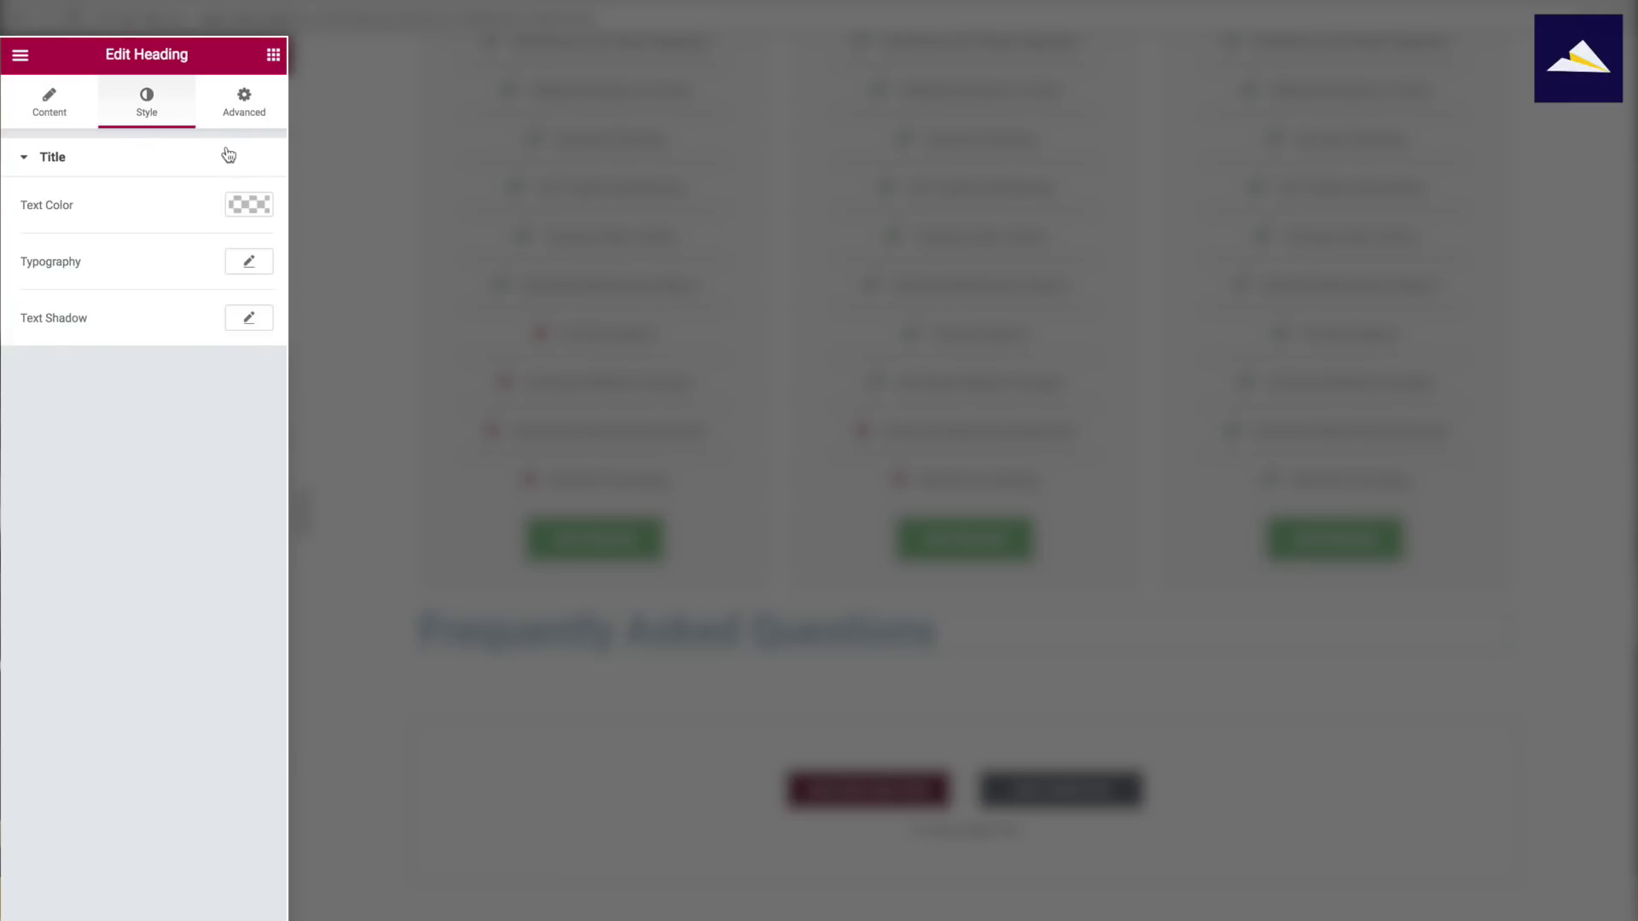
{"action": "left_click", "coordinate": [51, 100]}
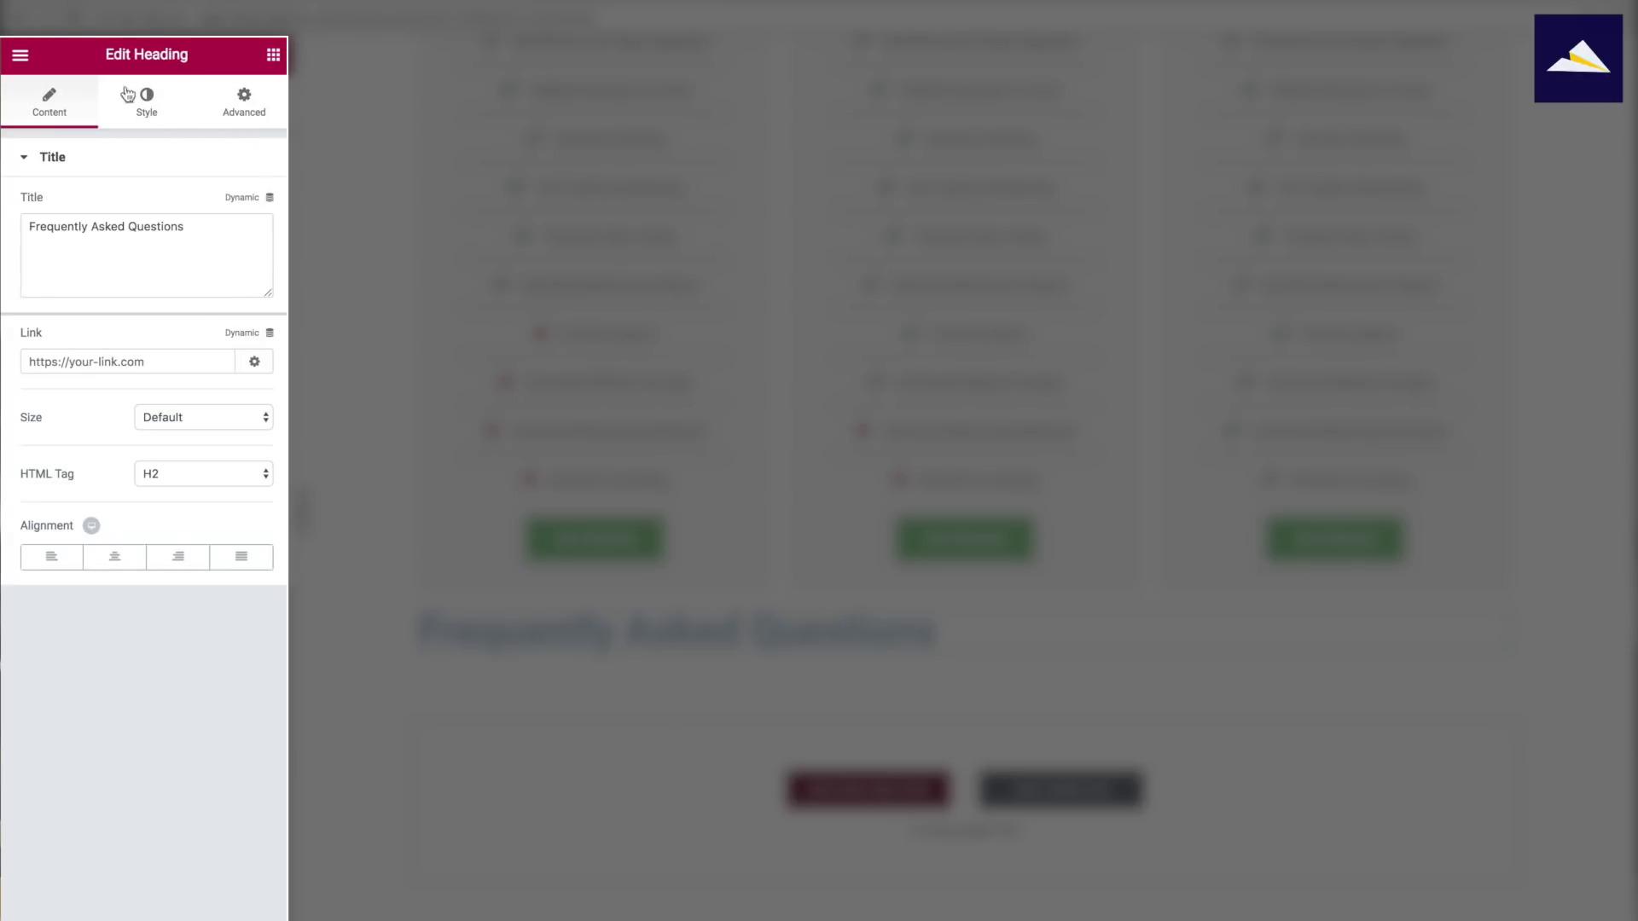
{"action": "left_click", "coordinate": [114, 556]}
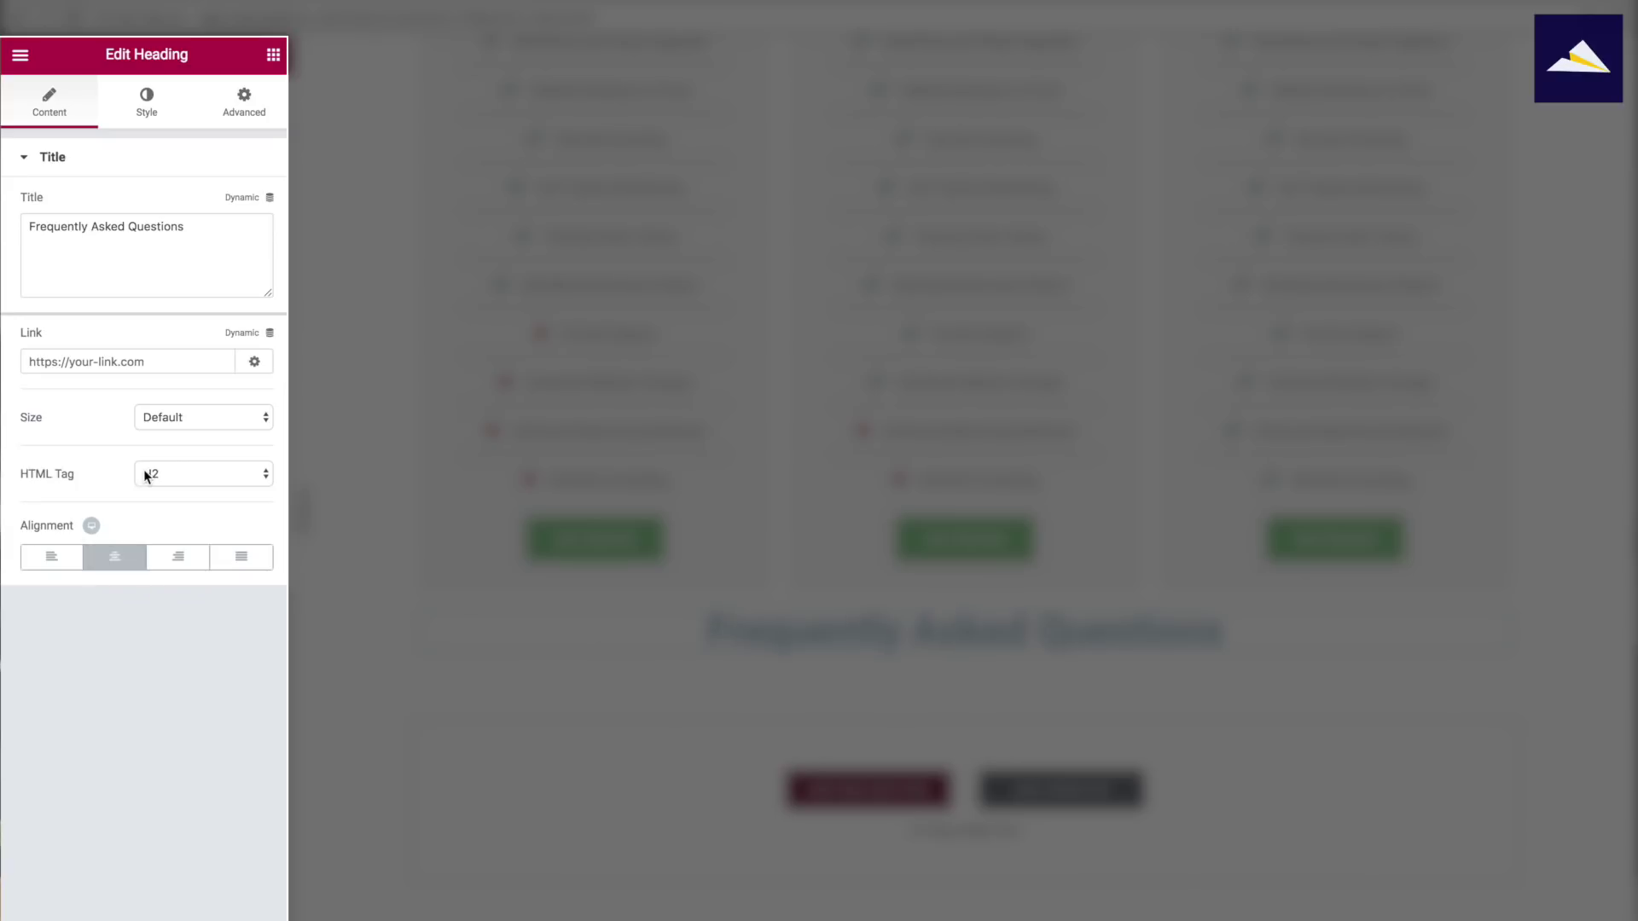
Set the Frequently Asked Questions heading's font family to Libre Baskerville
{"action": "left_click", "coordinate": [237, 124]}
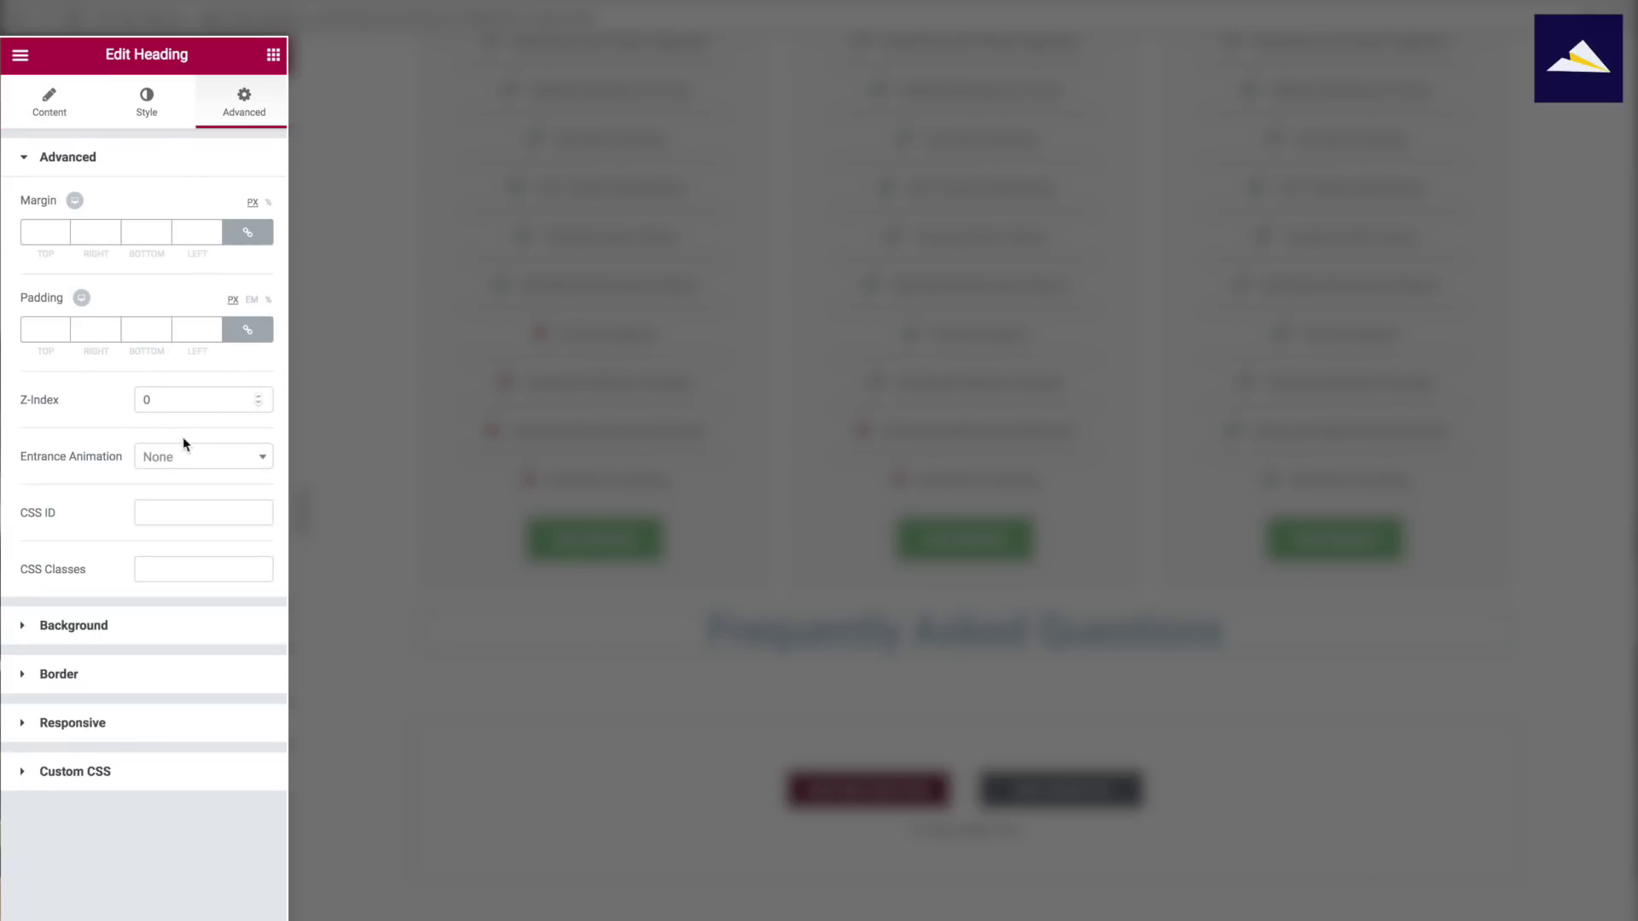
{"action": "left_click", "coordinate": [148, 118]}
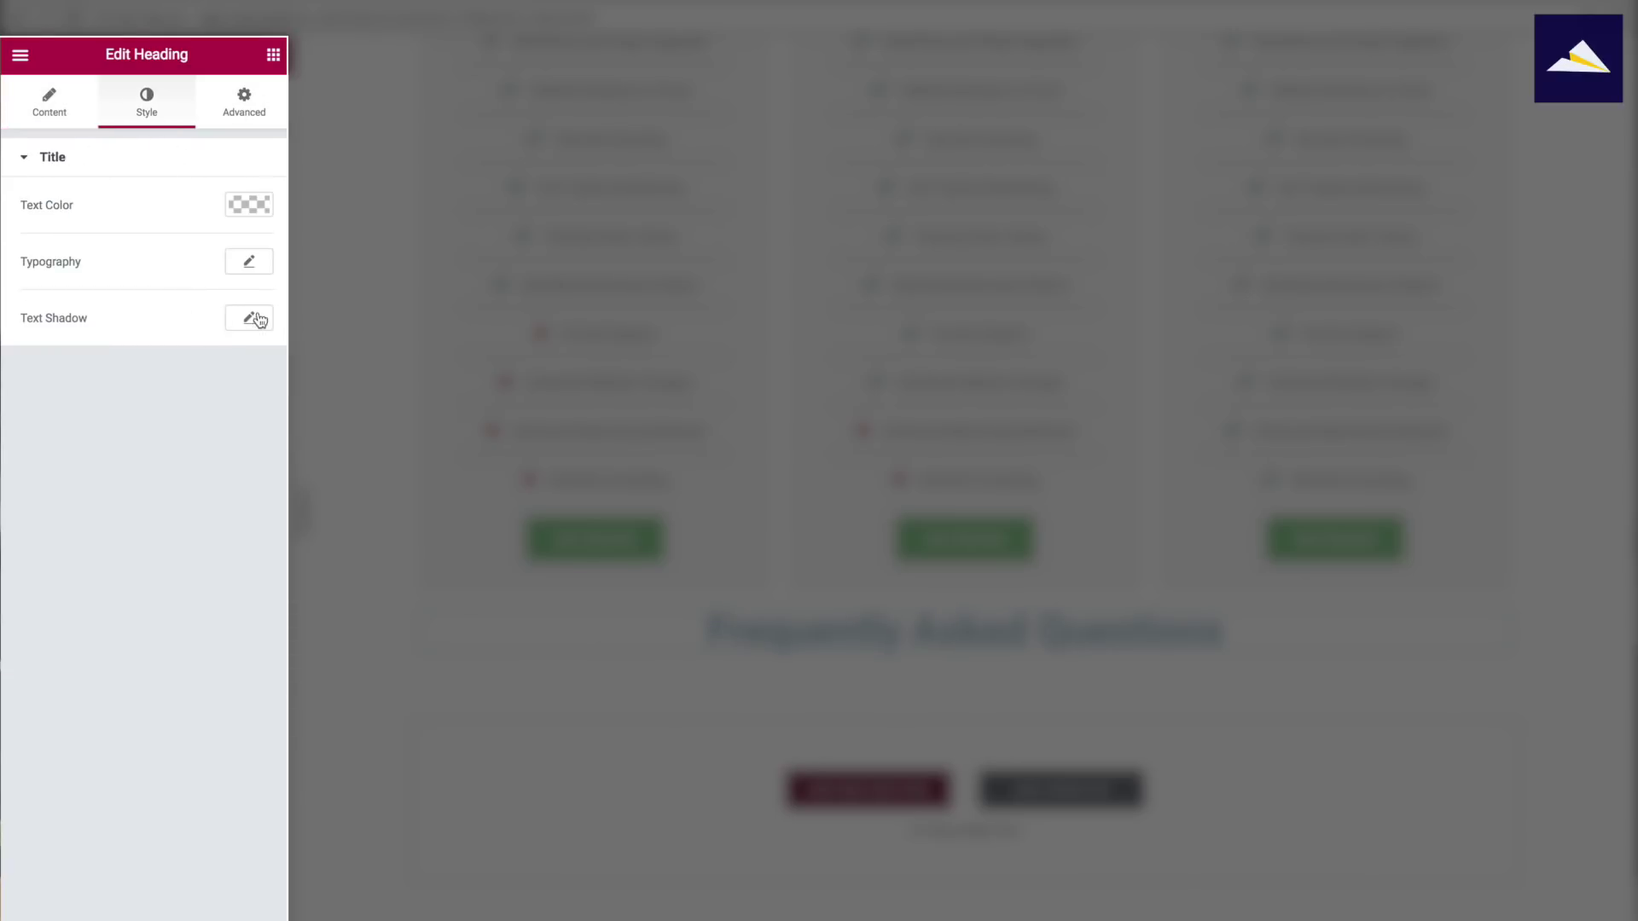
{"action": "left_click", "coordinate": [252, 269]}
{"action": "left_click", "coordinate": [202, 314]}
{"action": "type", "text": "bask"}
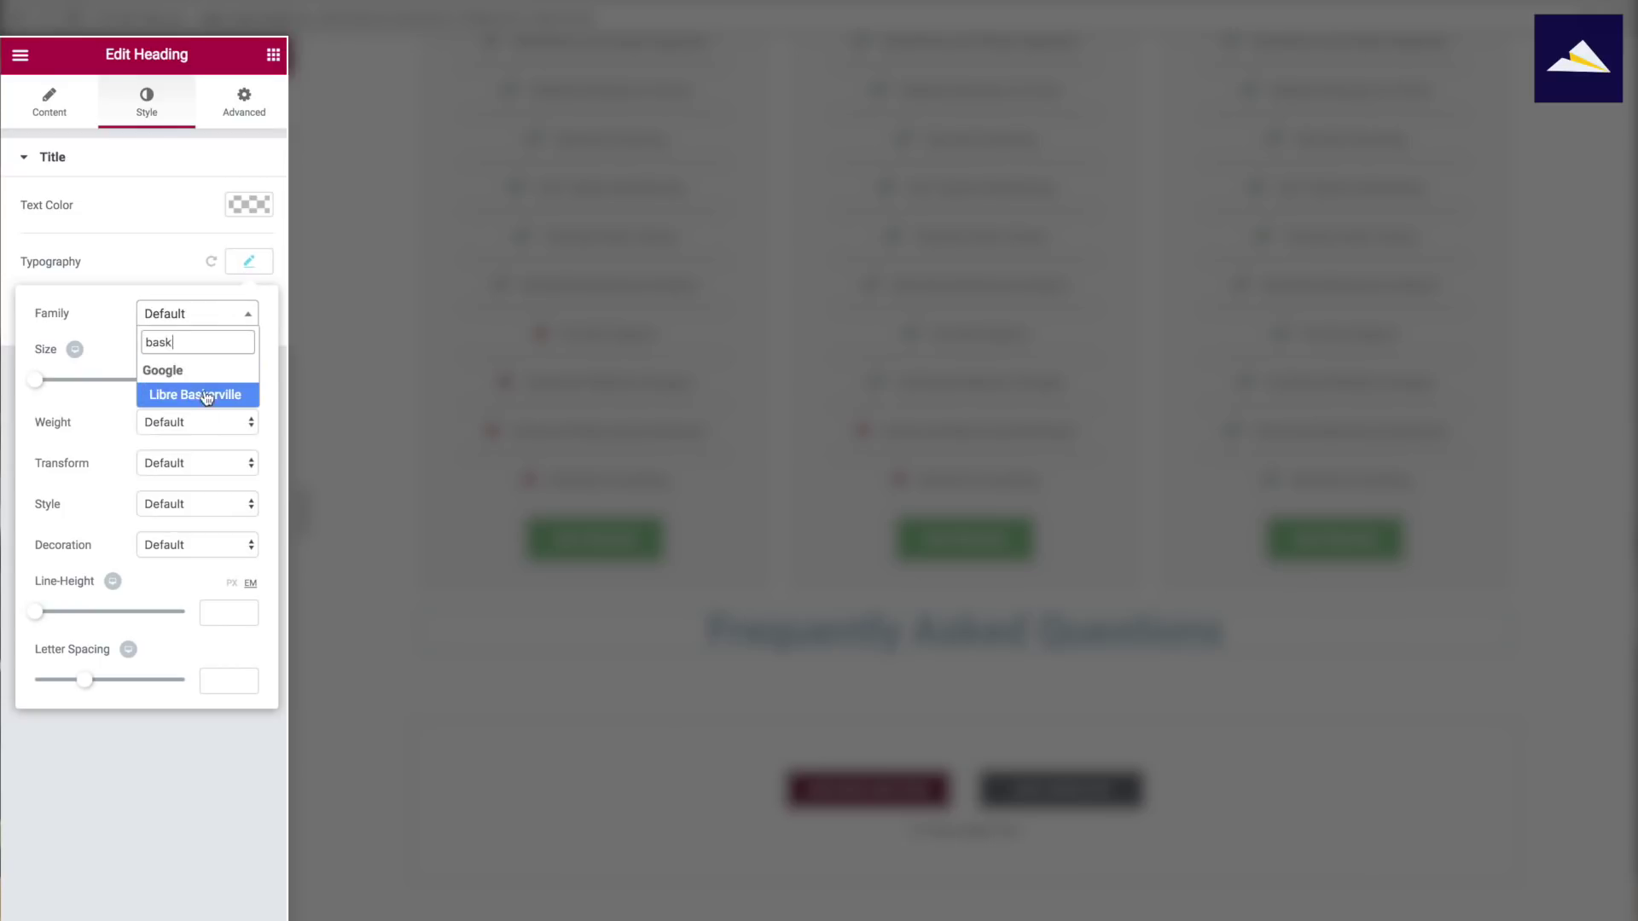
{"action": "left_click", "coordinate": [194, 391]}
{"action": "left_click", "coordinate": [144, 151]}
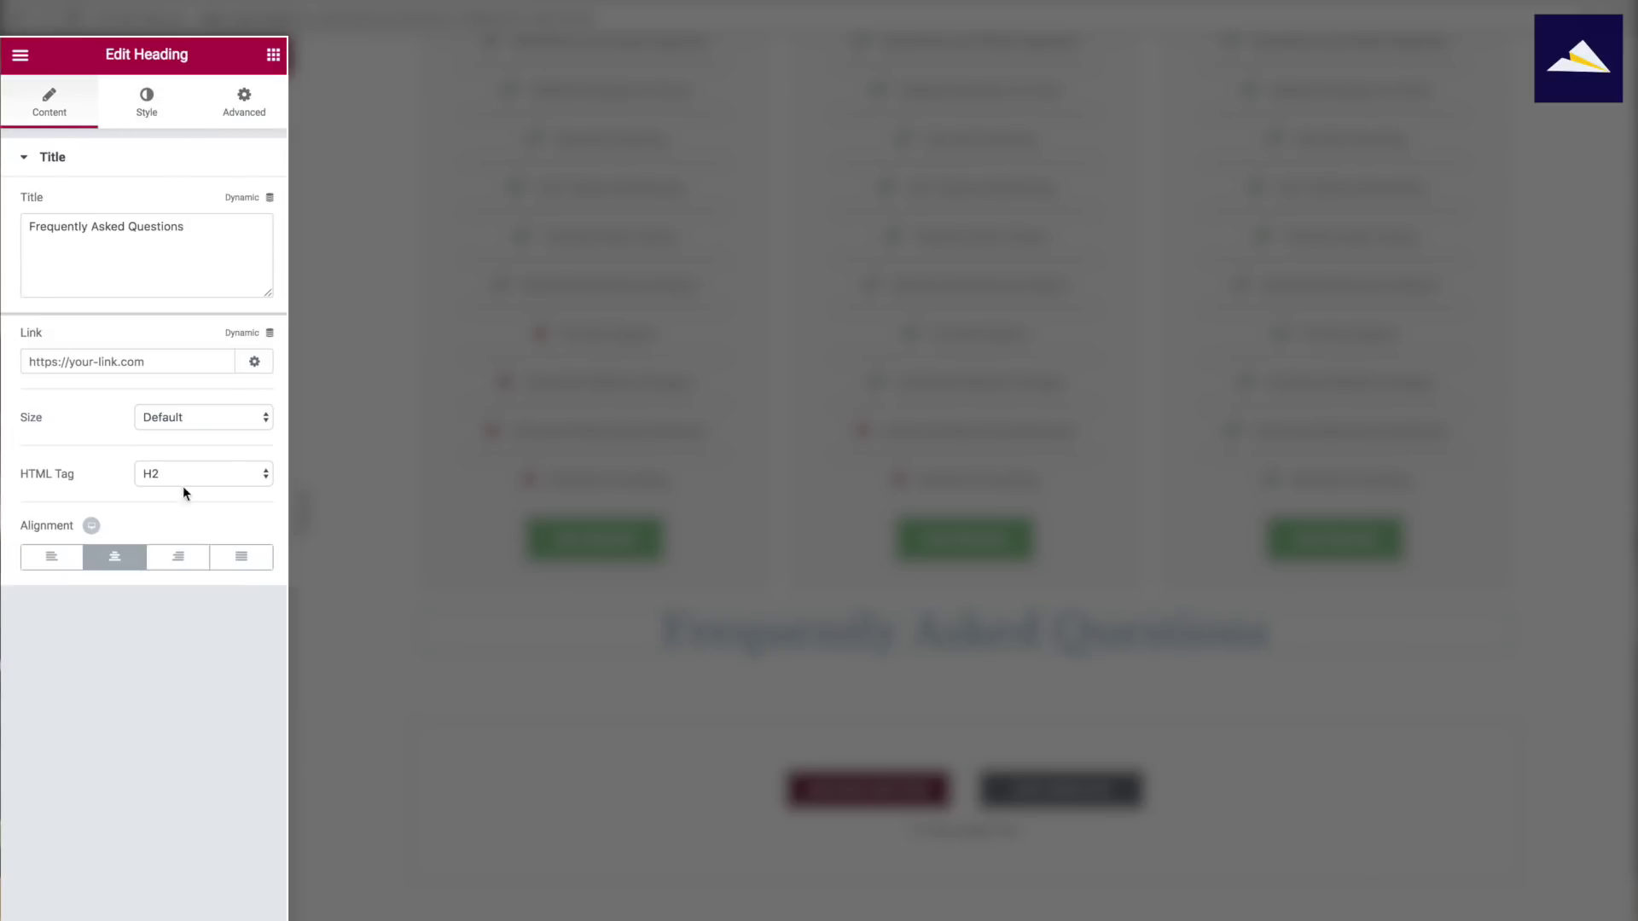
Colour the Frequently Asked Questions heading black and give it a 20 px margin on all sides
{"action": "left_click", "coordinate": [146, 102]}
{"action": "left_click", "coordinate": [248, 204]}
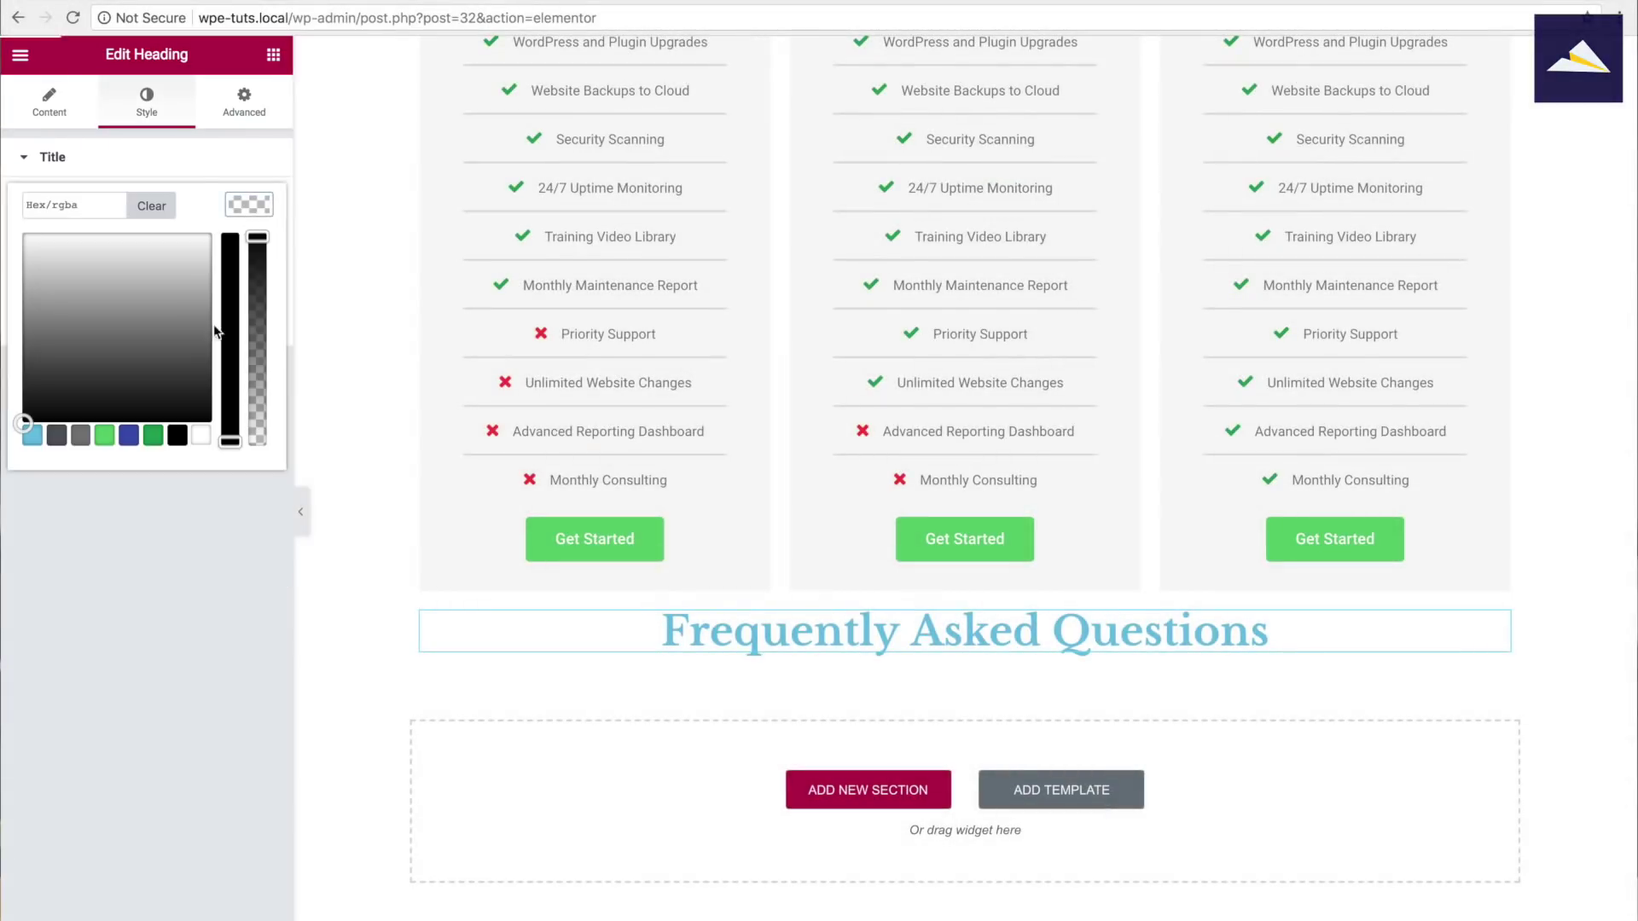
{"action": "left_click", "coordinate": [245, 105]}
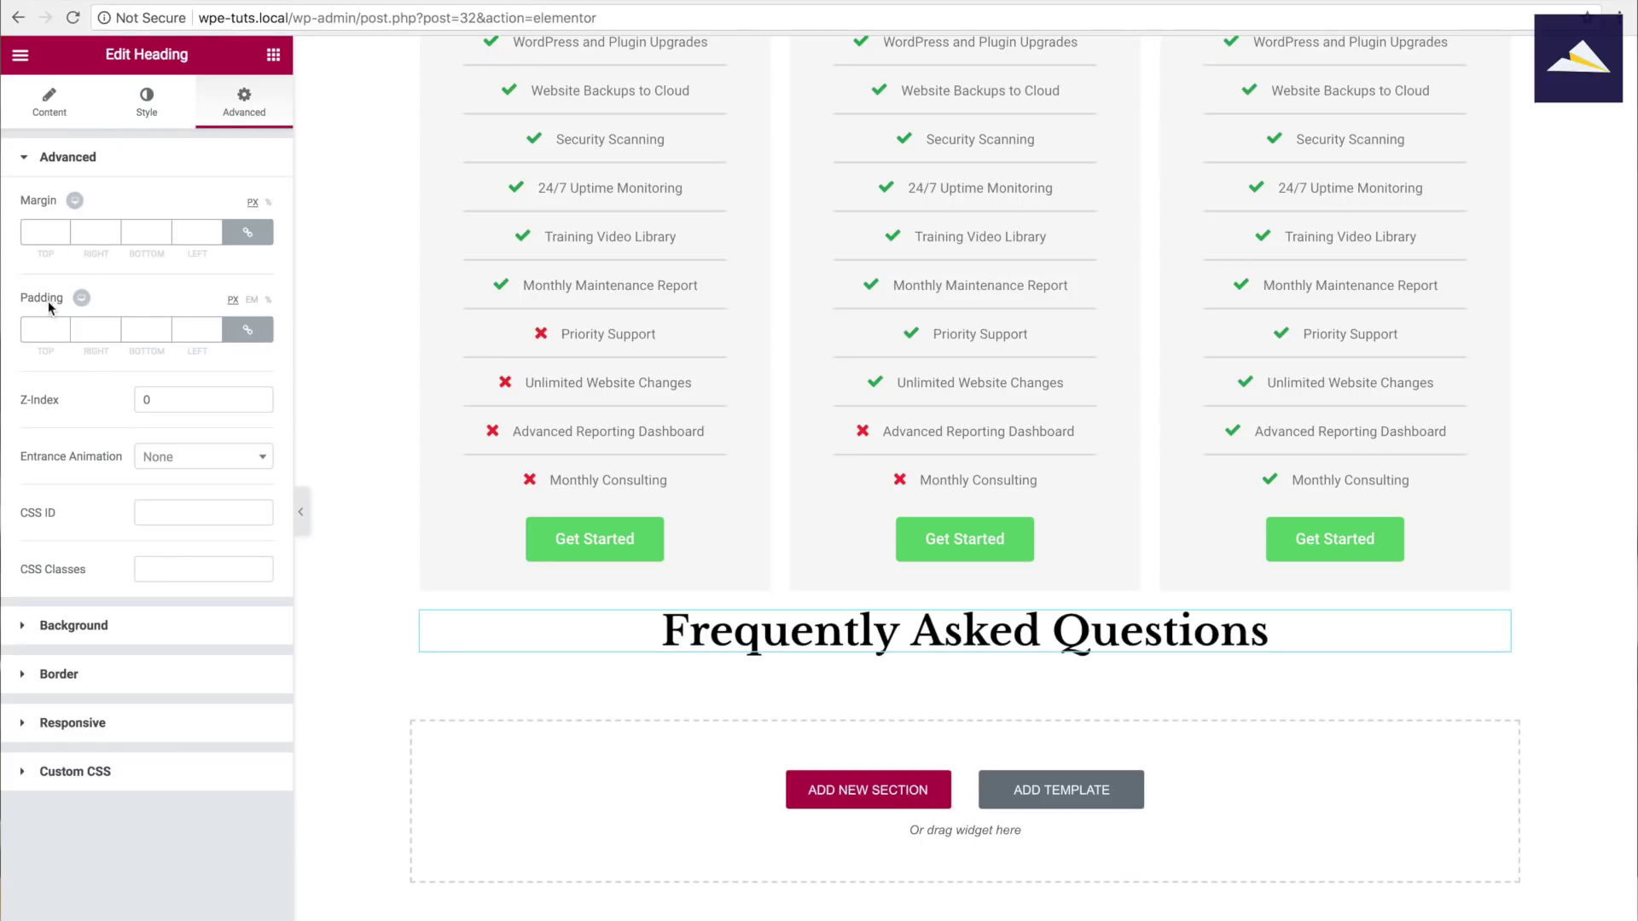
{"action": "type", "text": "20"}
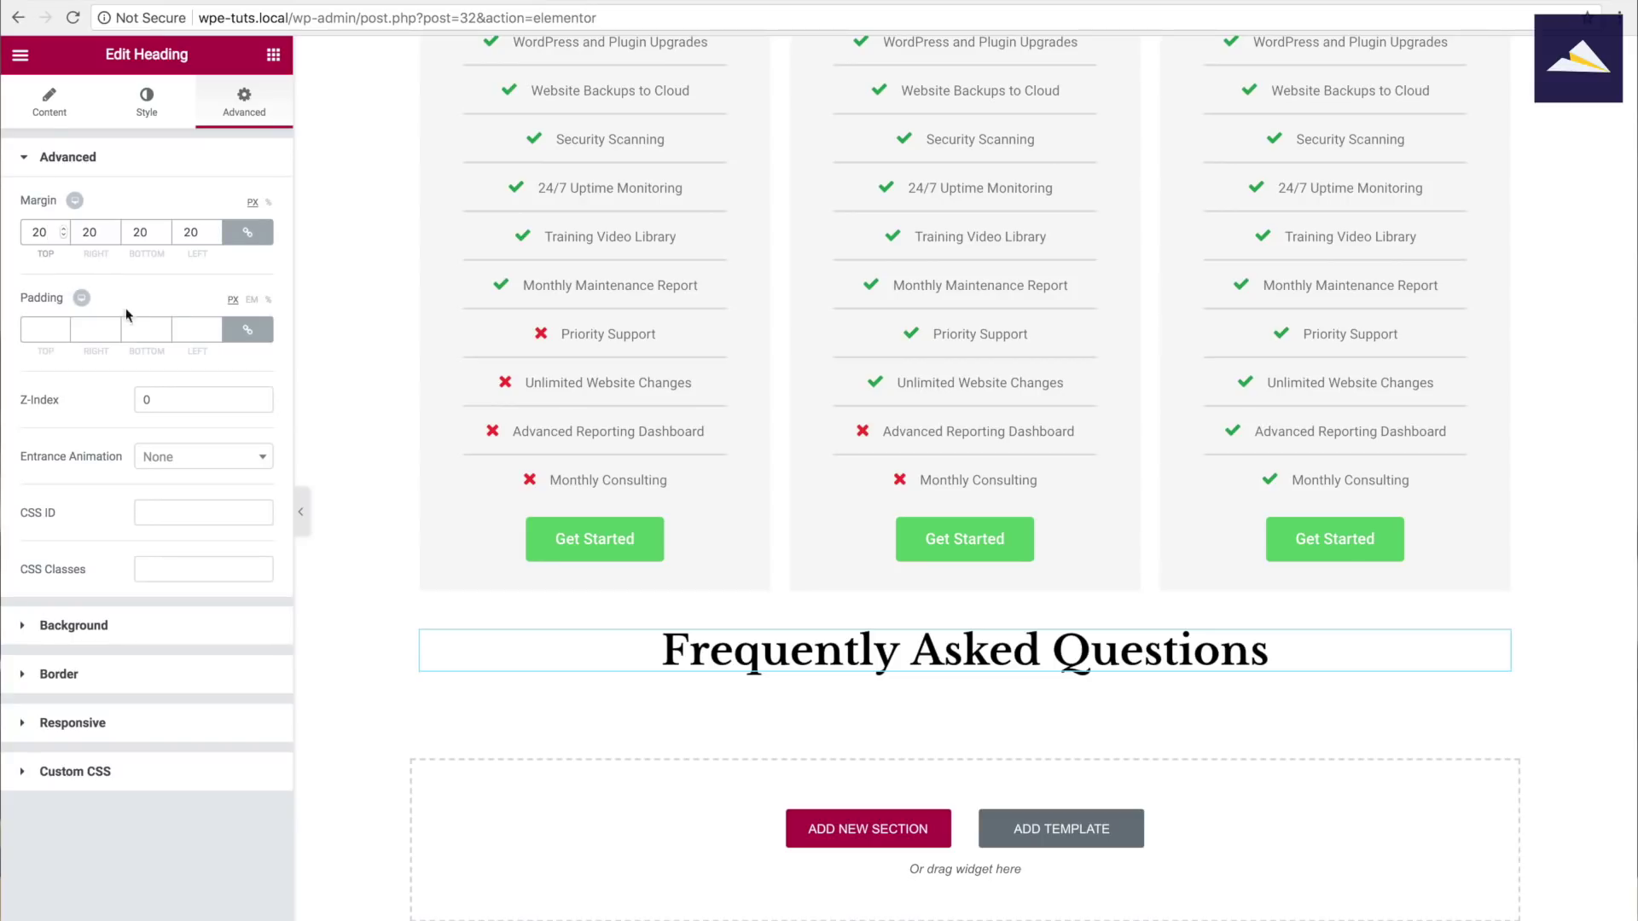
Set the Frequently Asked Questions heading's HTML tag to H3
{"action": "left_click", "coordinate": [53, 100]}
{"action": "left_click", "coordinate": [188, 480]}
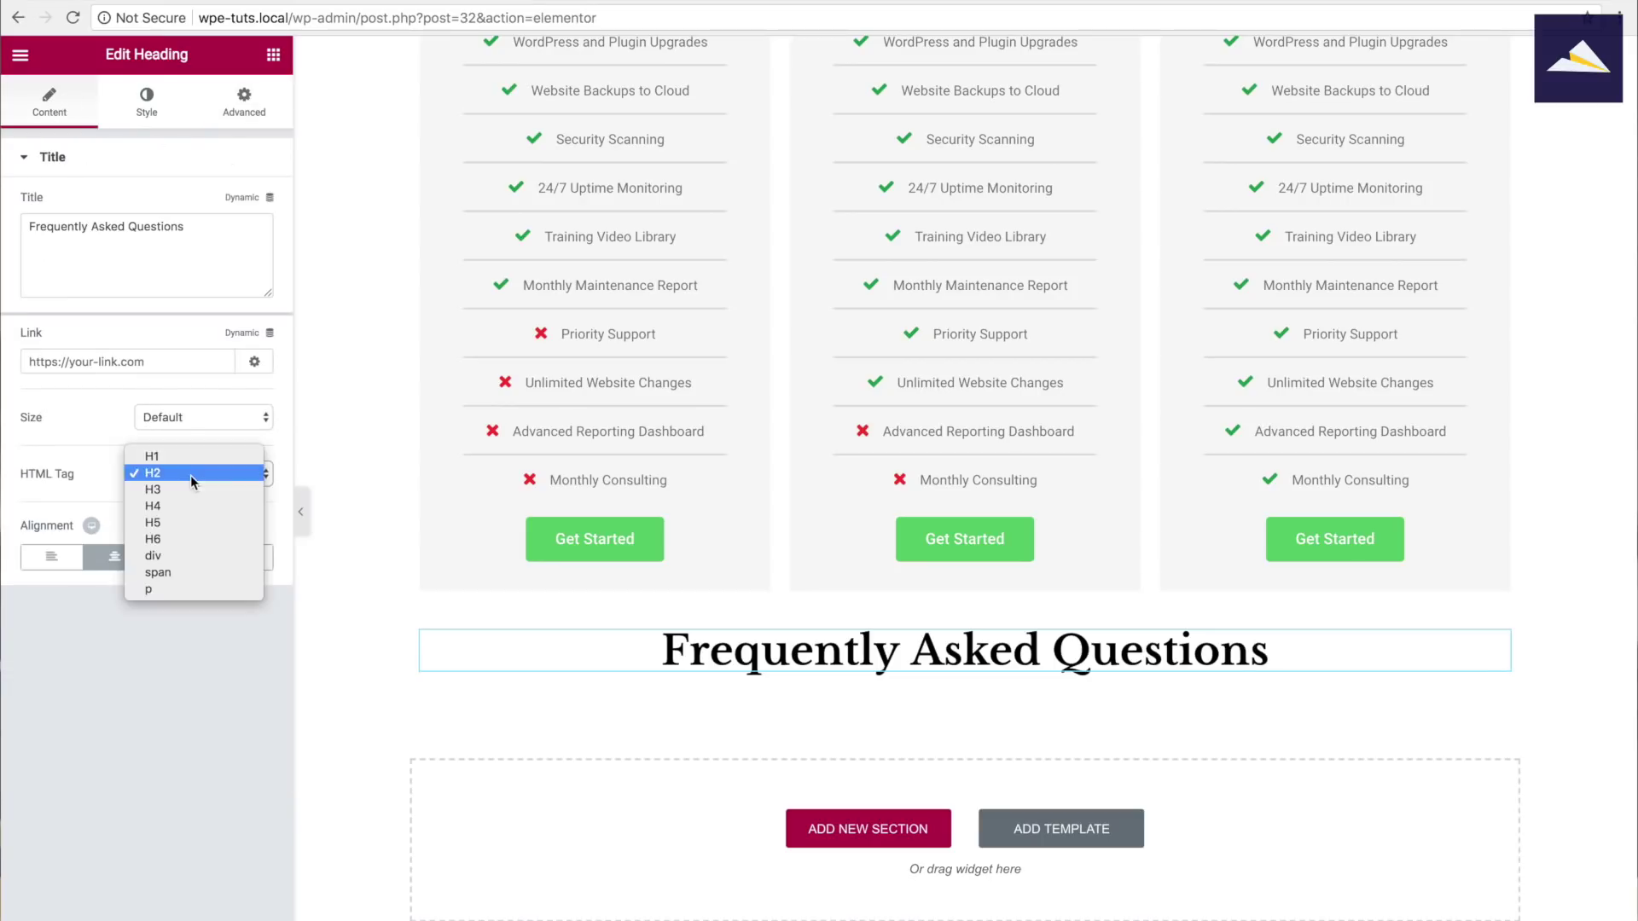
{"action": "left_click", "coordinate": [184, 492]}
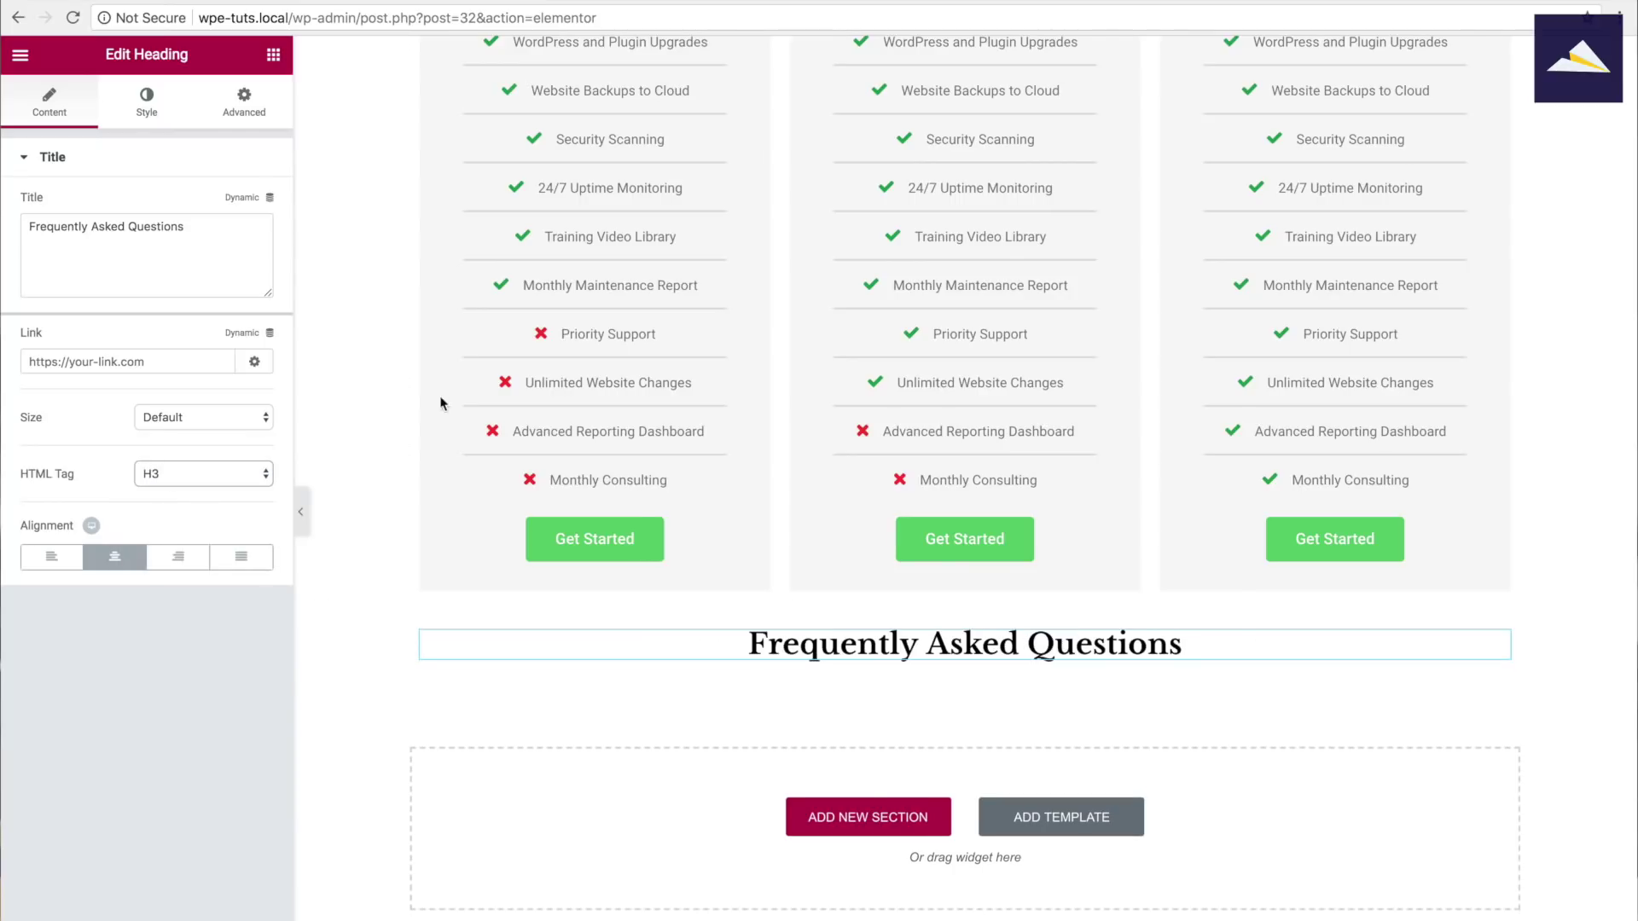
Add a section with two equal columns below the Frequently Asked Questions heading
{"action": "scroll", "coordinate": [670, 582], "scroll_direction": "down", "scroll_amount": 1}
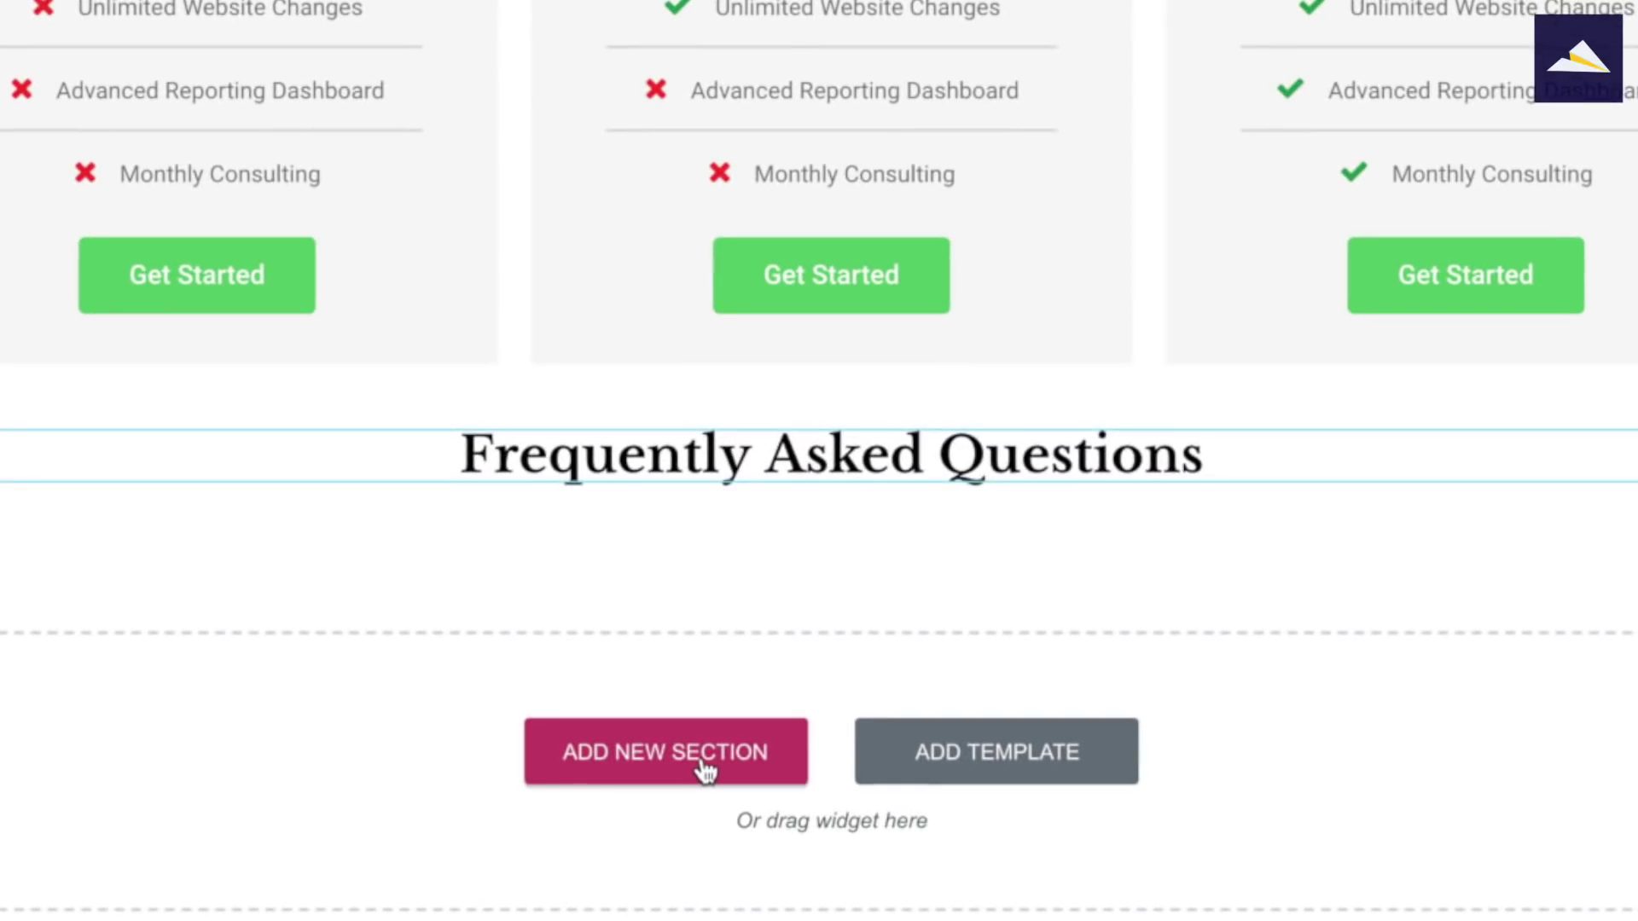
{"action": "left_click", "coordinate": [704, 770]}
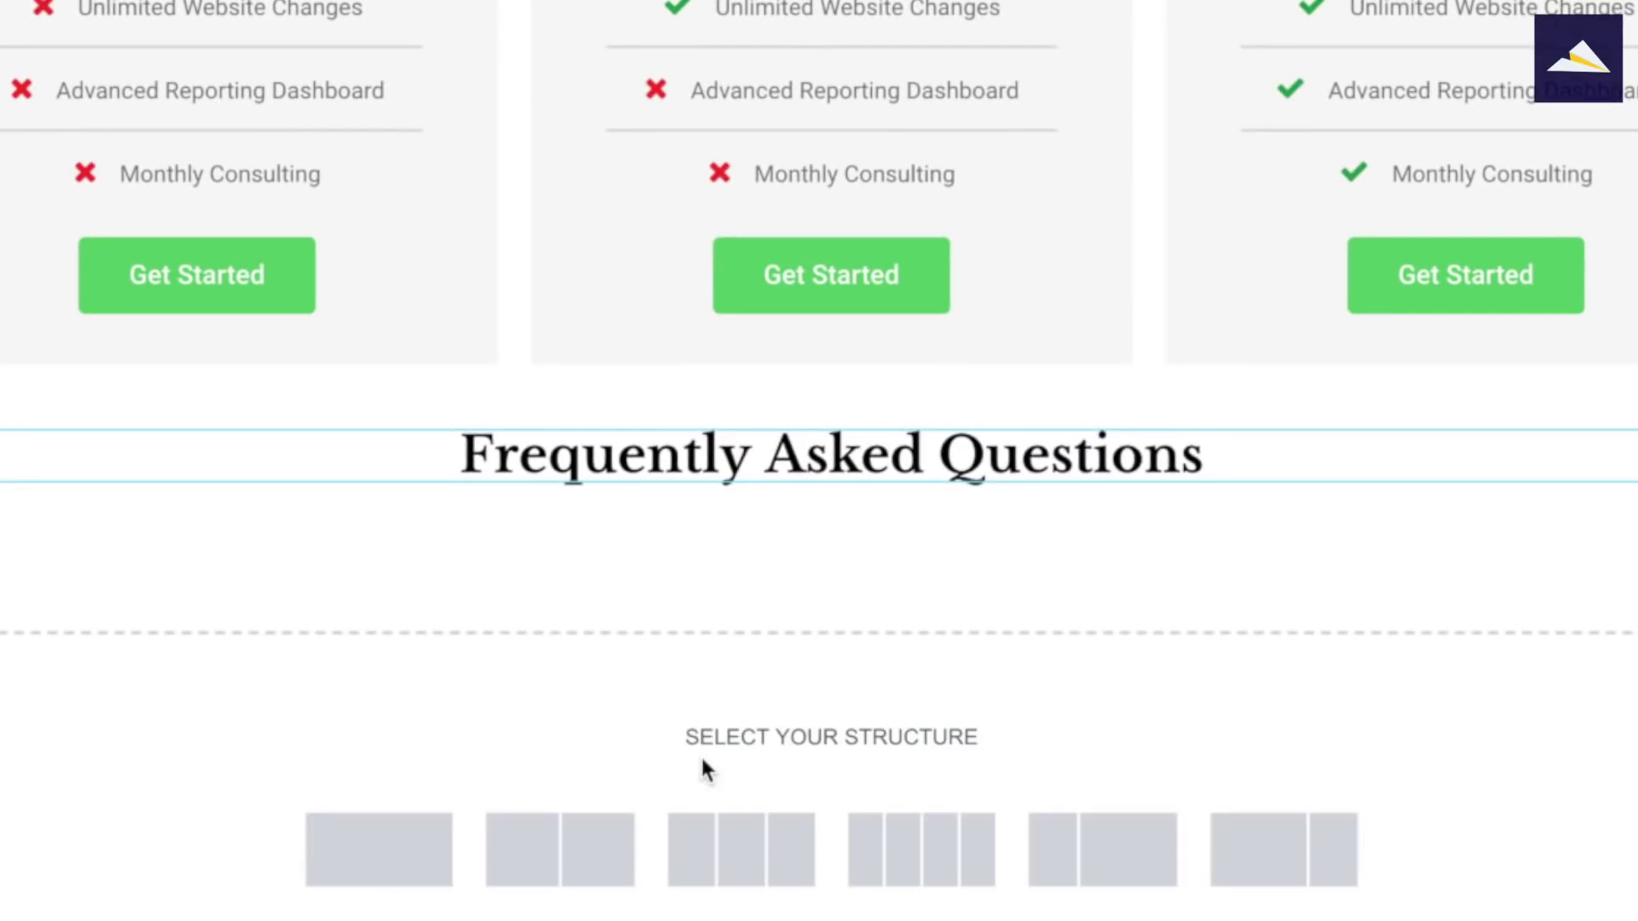
{"action": "left_click", "coordinate": [567, 838]}
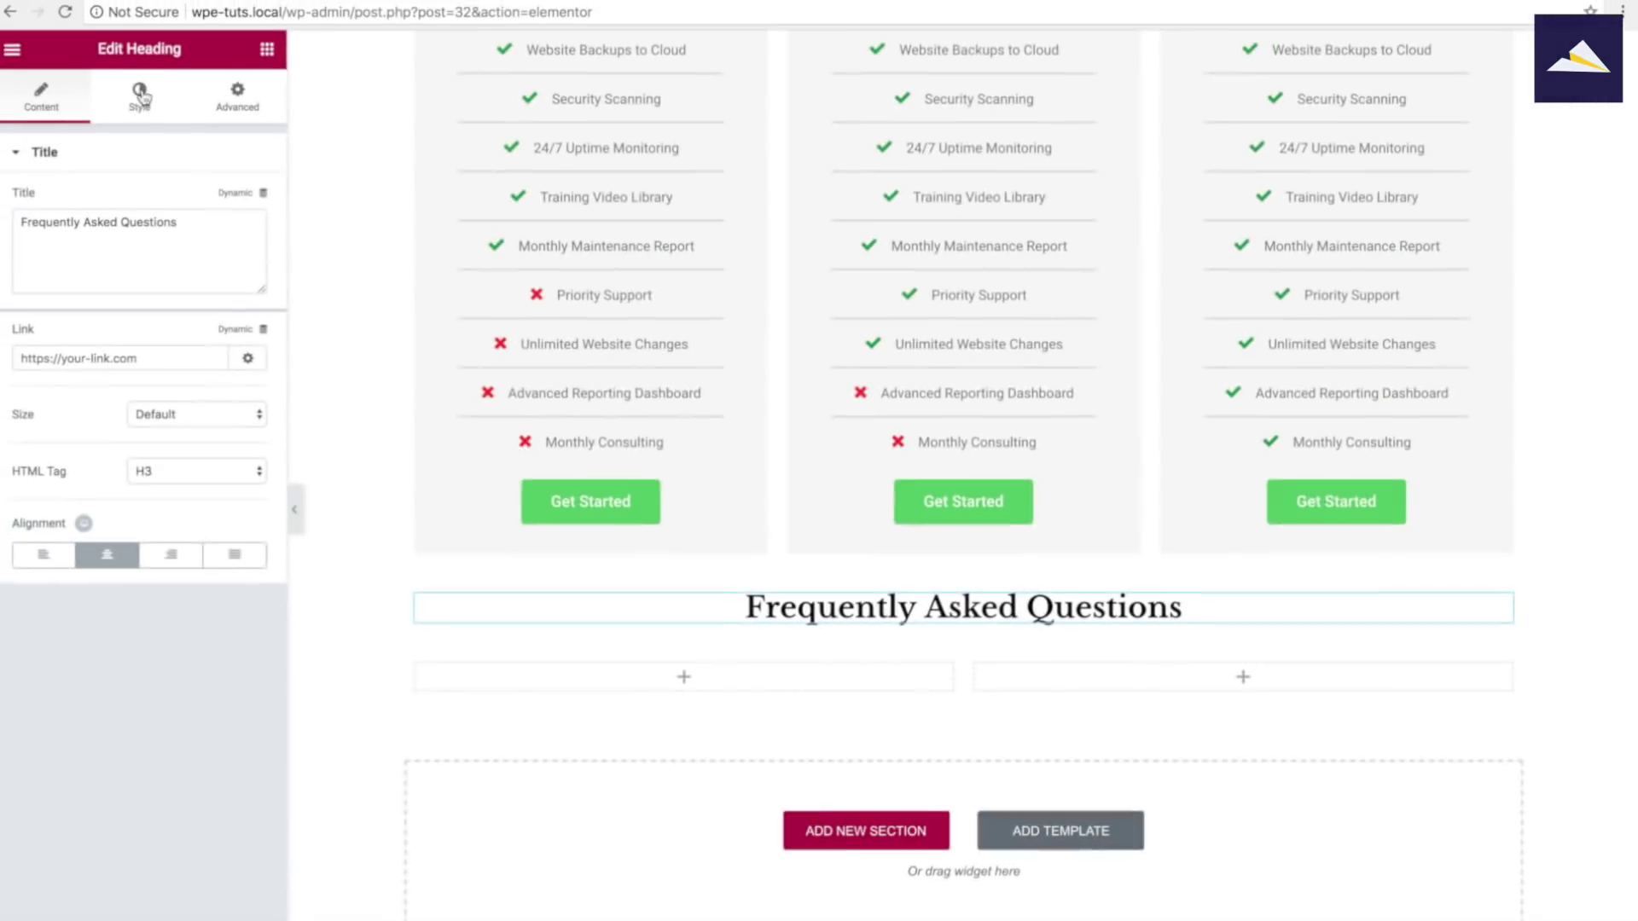
Add a Text Editor widget to the first FAQ column and insert a bold "Question #1" line above its placeholder text
{"action": "left_click", "coordinate": [674, 675]}
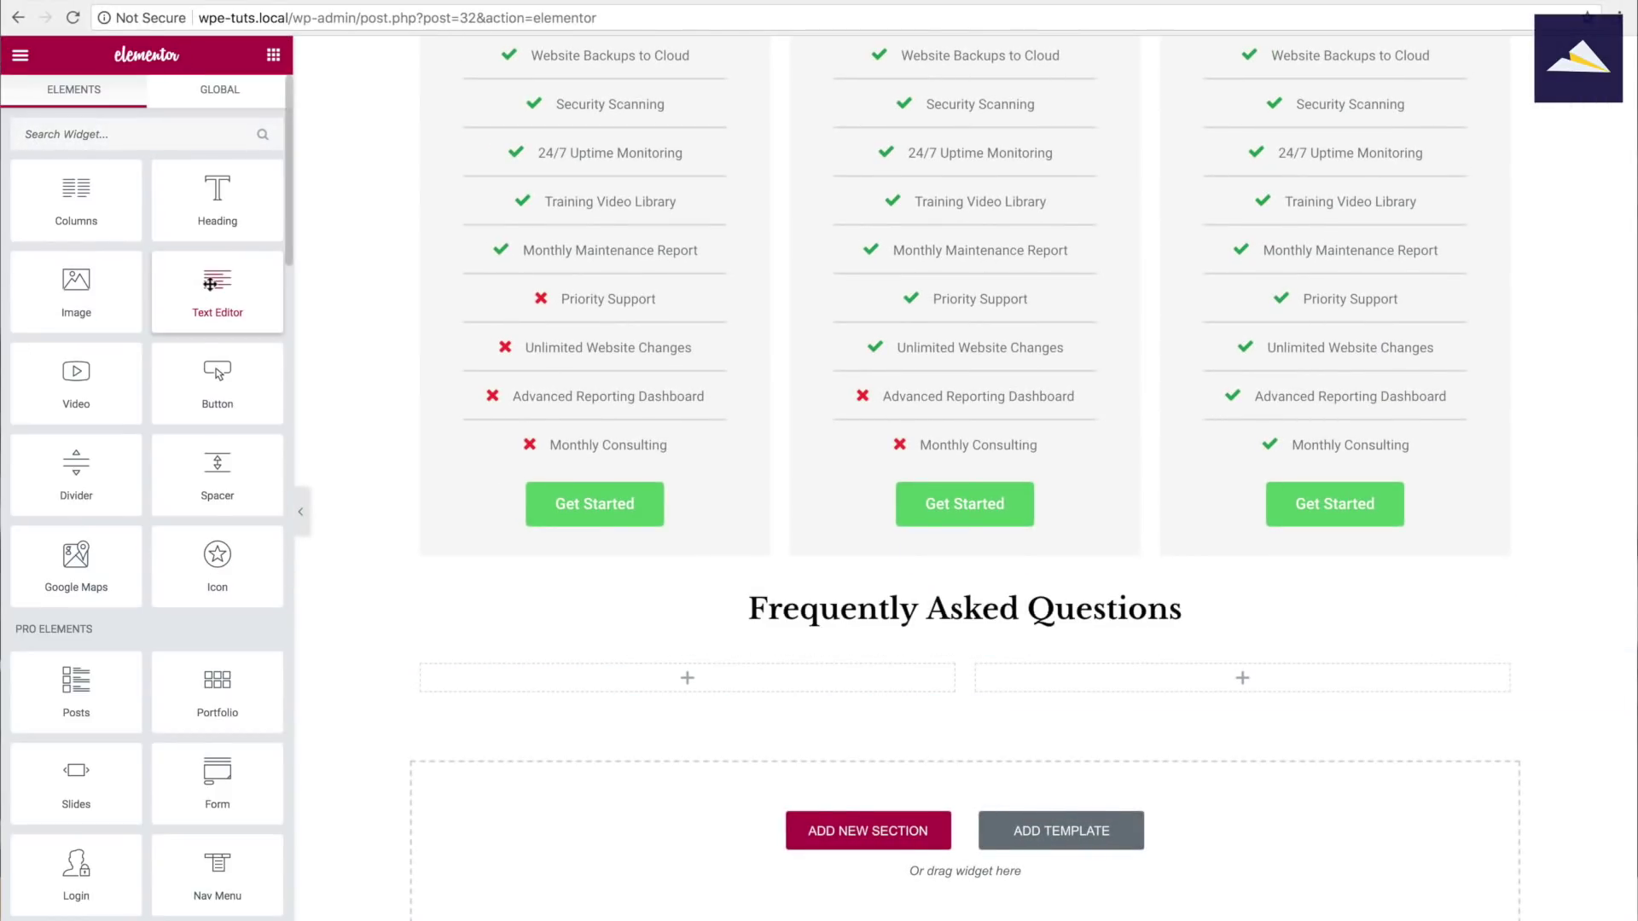
{"action": "left_click_drag", "start_coordinate": [210, 285], "coordinate": [691, 676]}
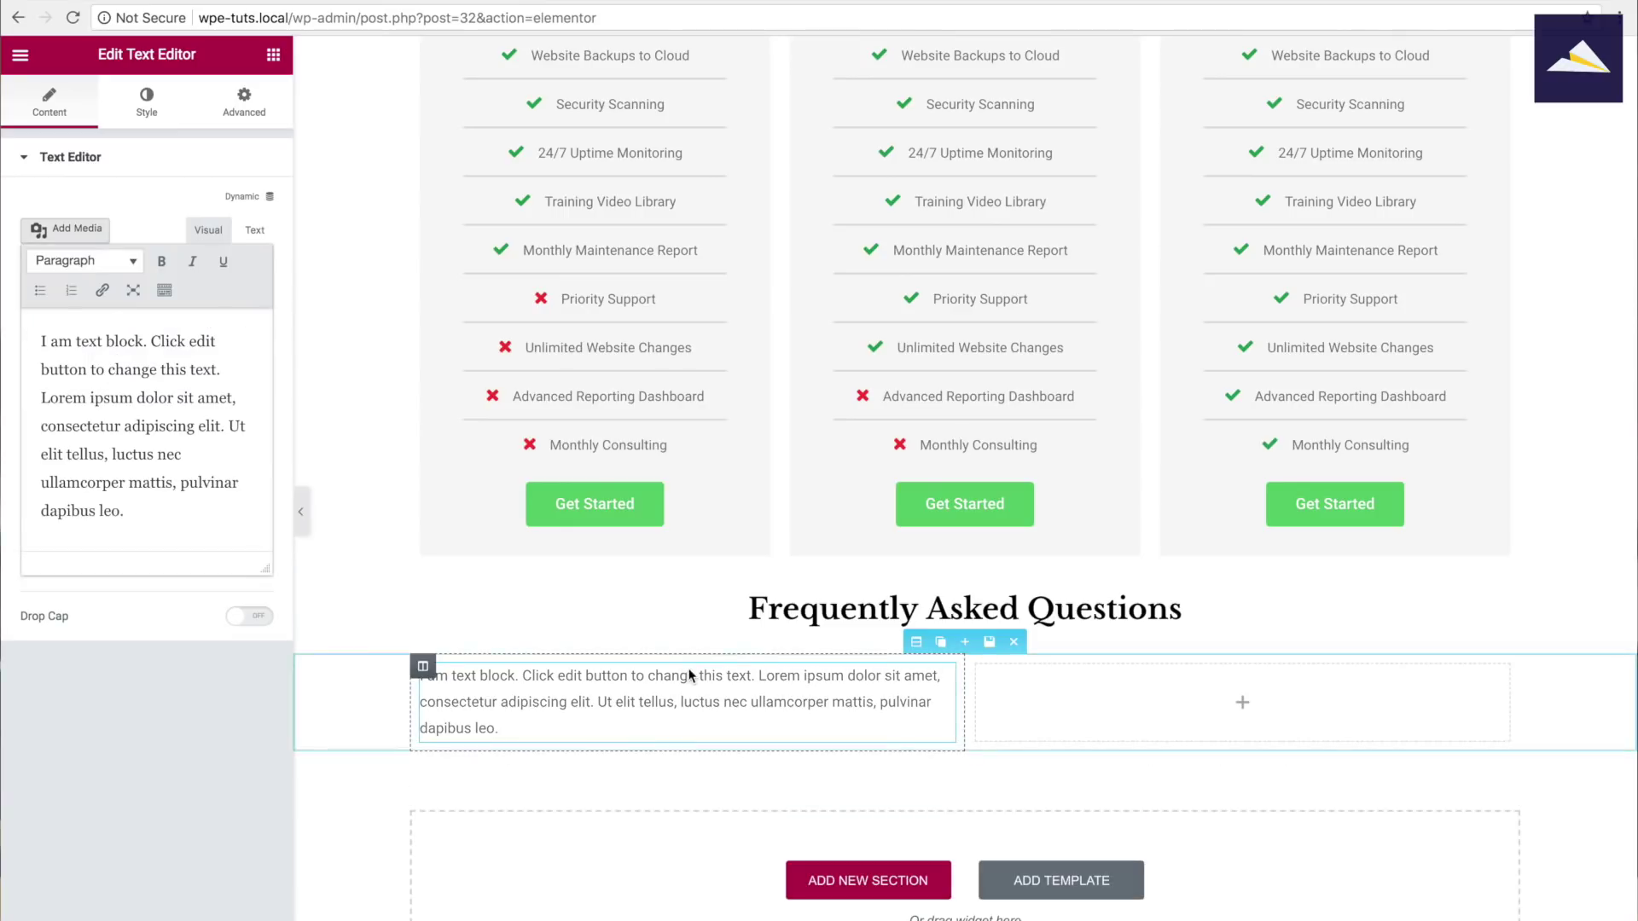
{"action": "left_click", "coordinate": [40, 340]}
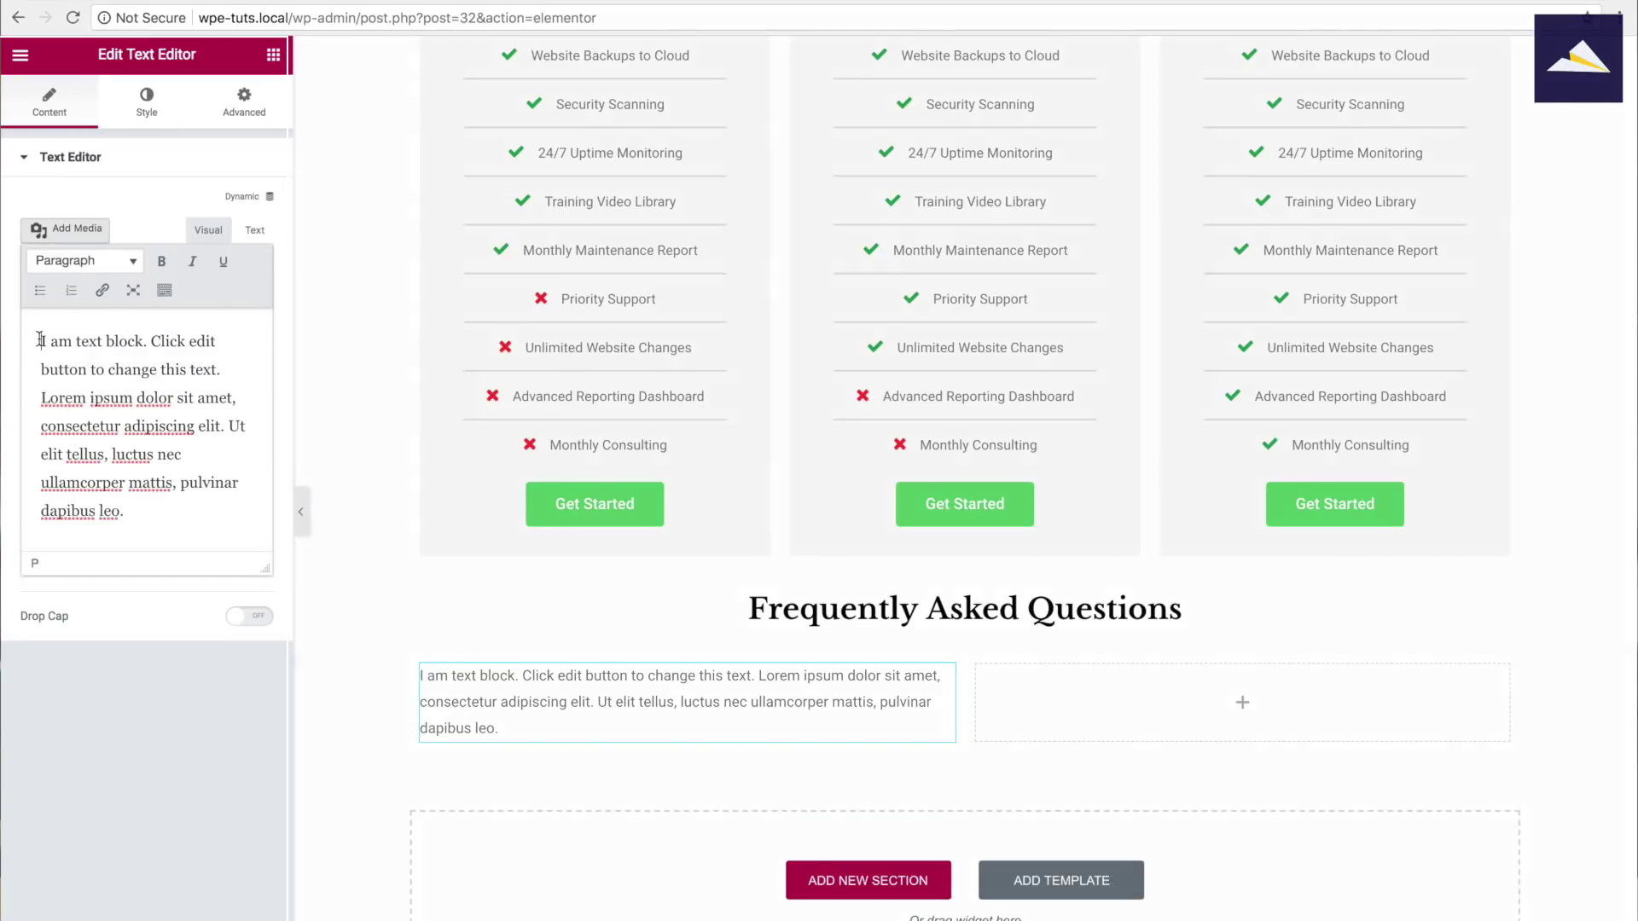
{"action": "type", "text": "Ques"}
{"action": "type", "text": "tion #1"}
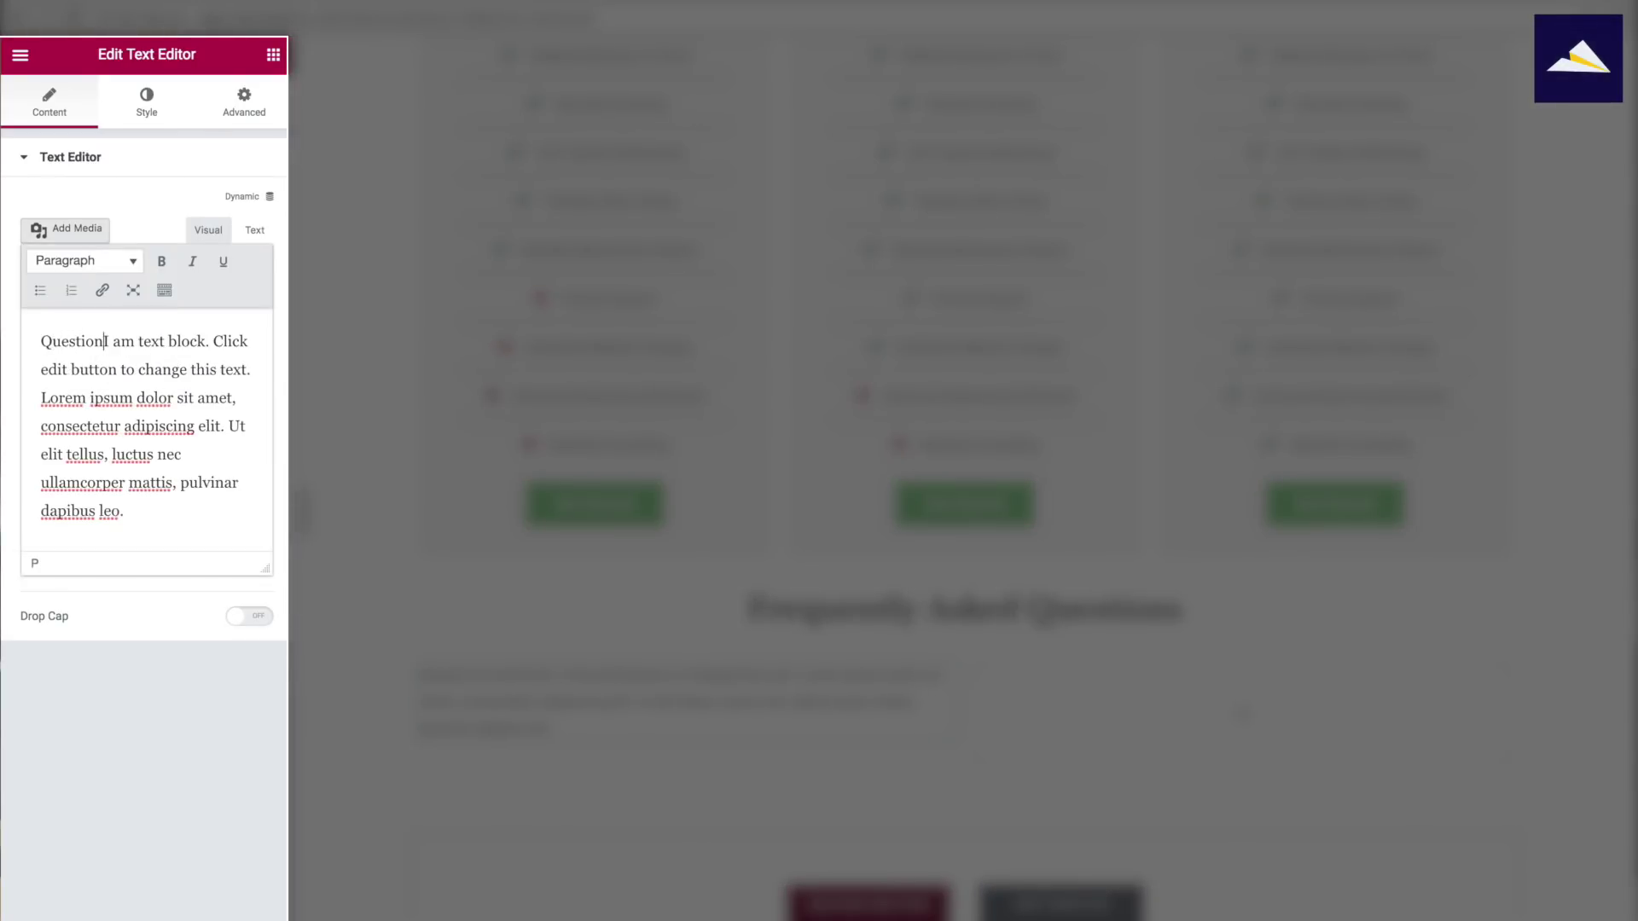
{"action": "key", "text": "Return"}
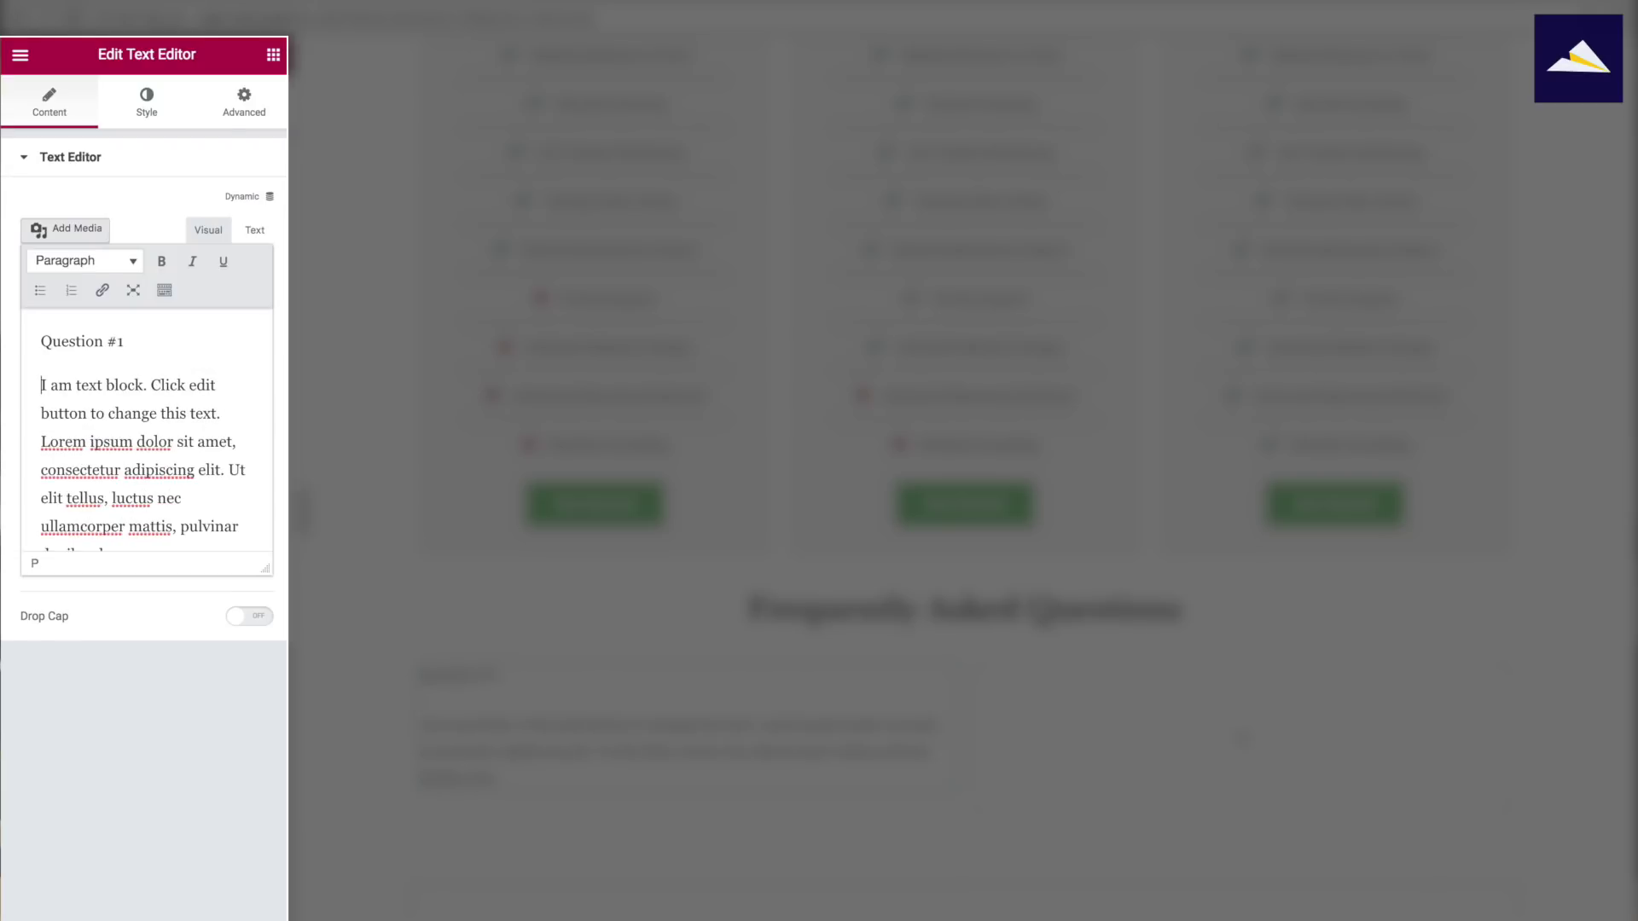
{"action": "key", "text": "shift+End"}
{"action": "key", "text": "ctrl+b"}
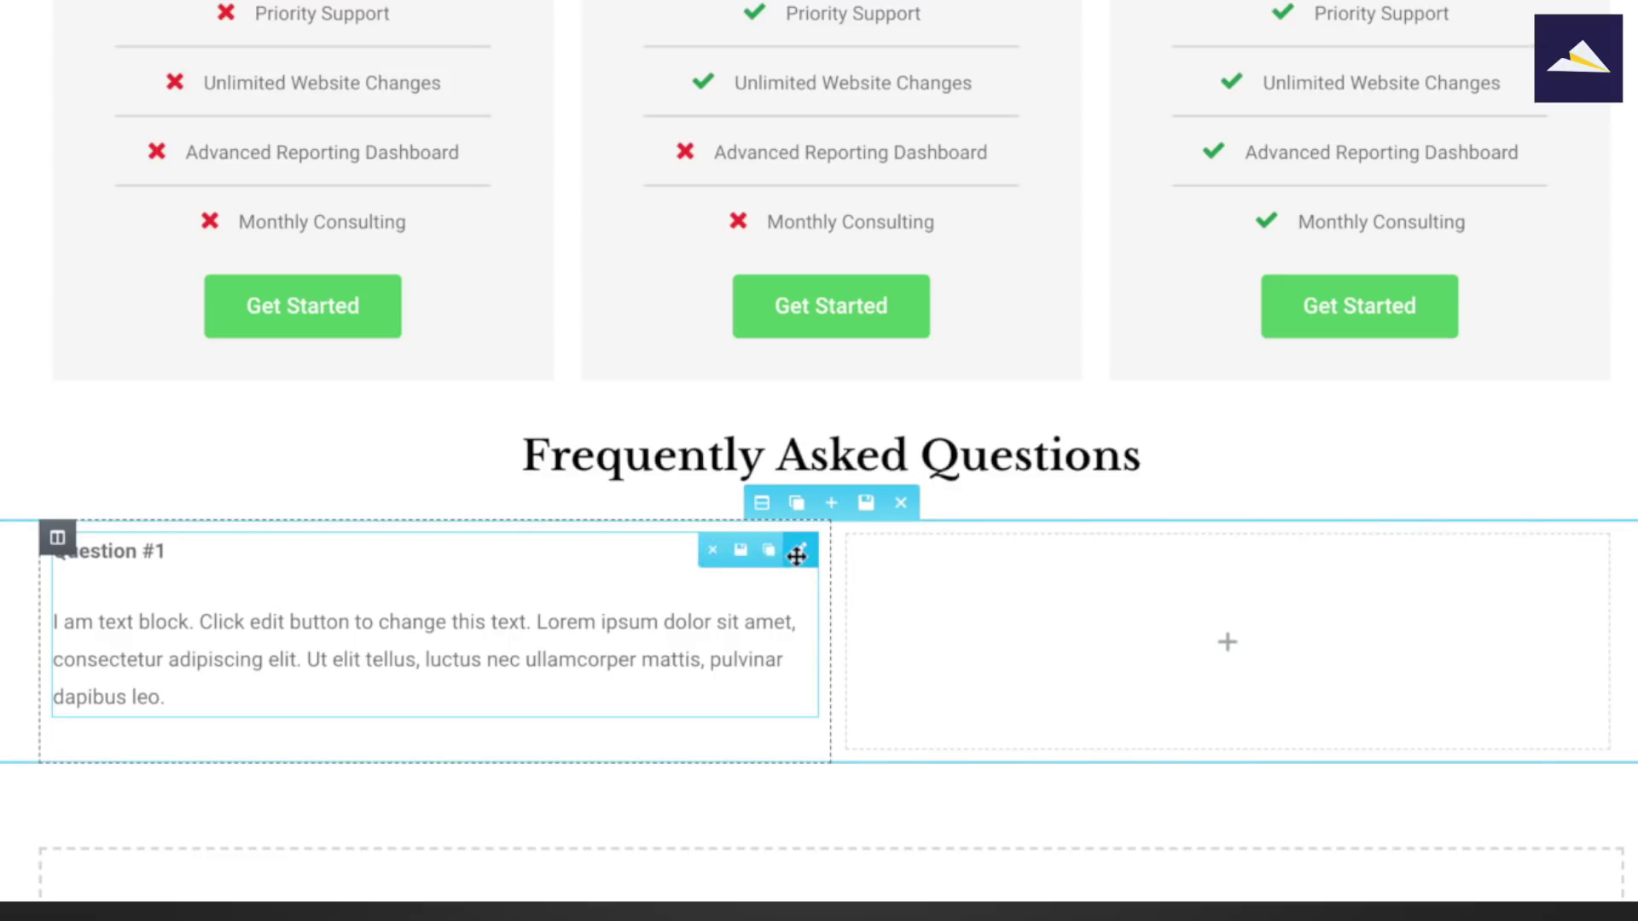
Duplicate the Question #1 text block and arrange the copies so each of the two columns holds two blocks
{"action": "left_click", "coordinate": [765, 552]}
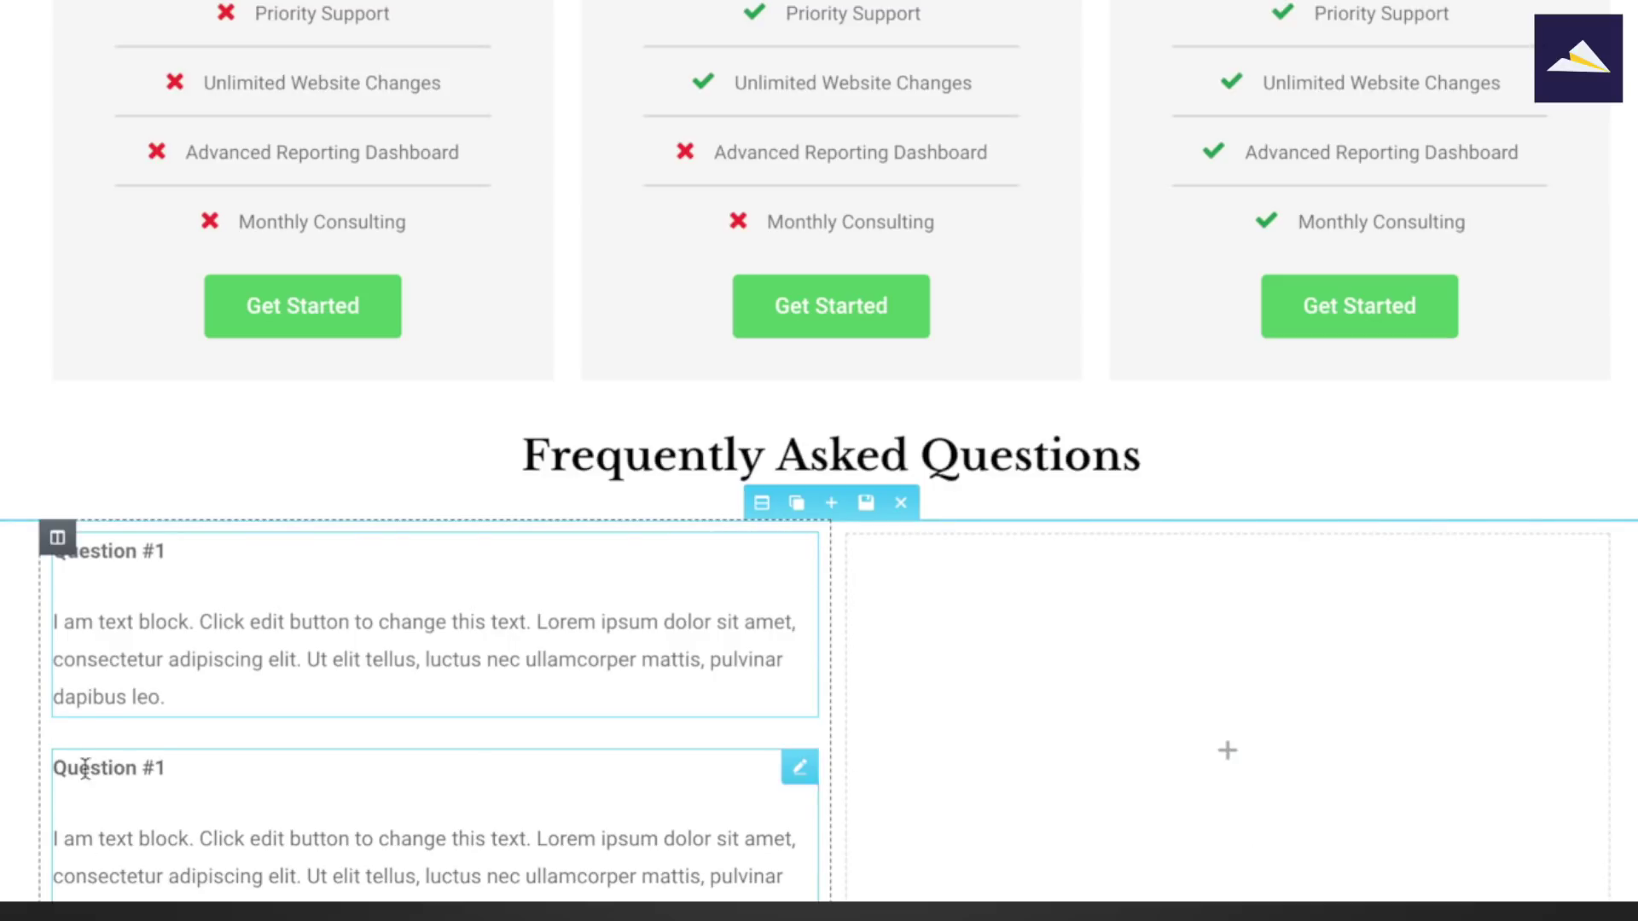
{"action": "left_click_drag", "start_coordinate": [798, 764], "coordinate": [998, 585]}
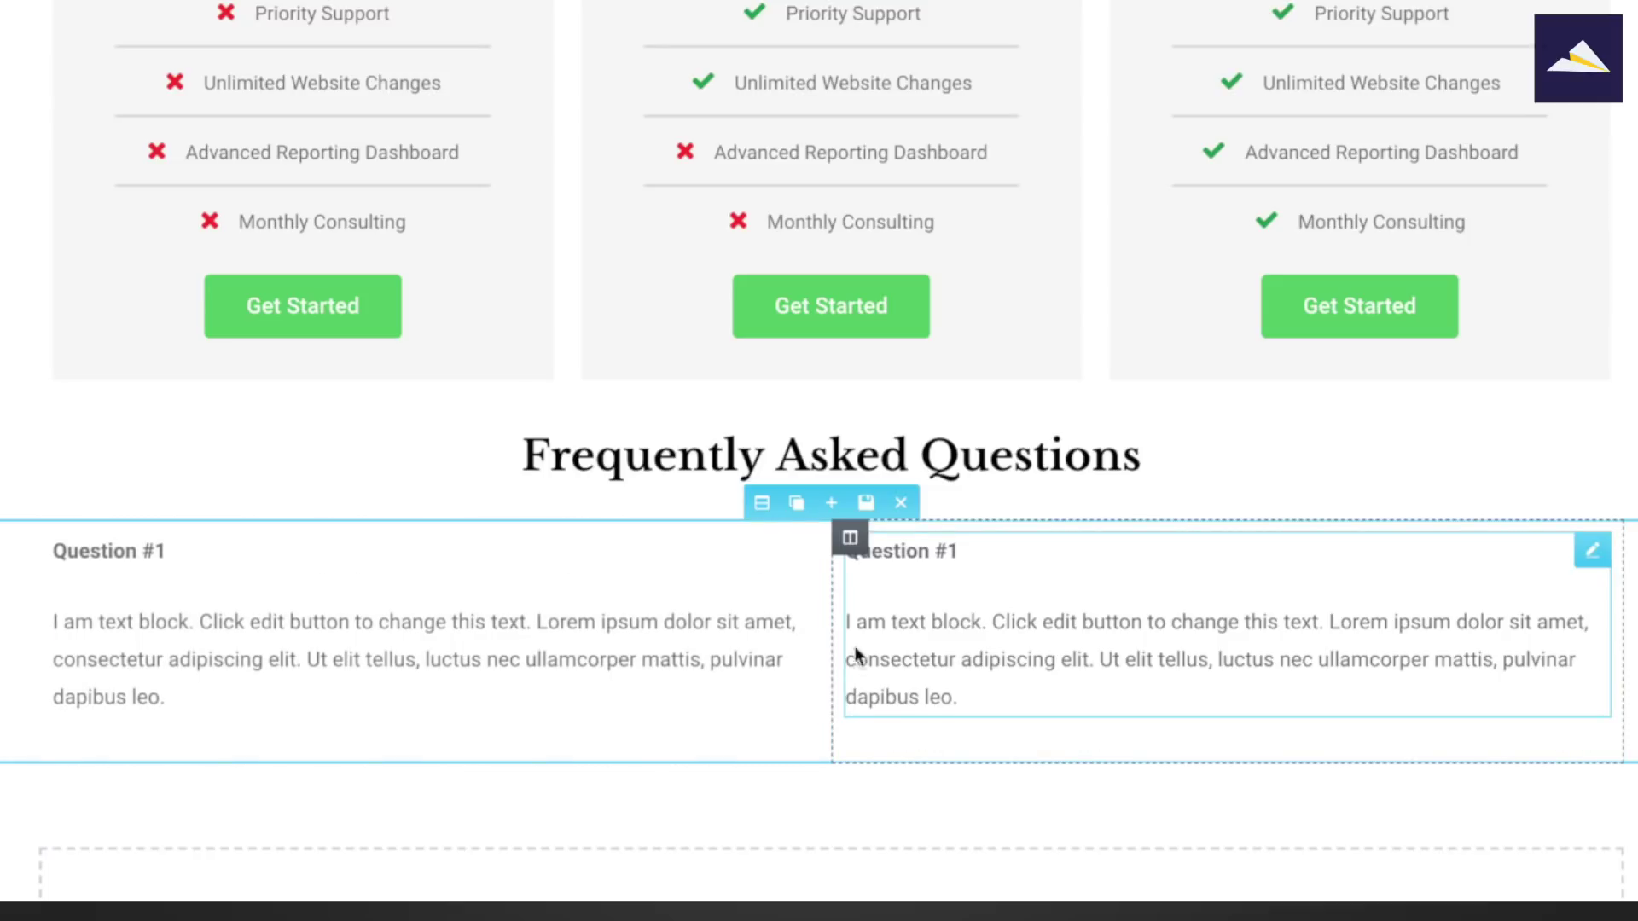
{"action": "scroll", "coordinate": [487, 610], "scroll_direction": "down", "scroll_amount": 2}
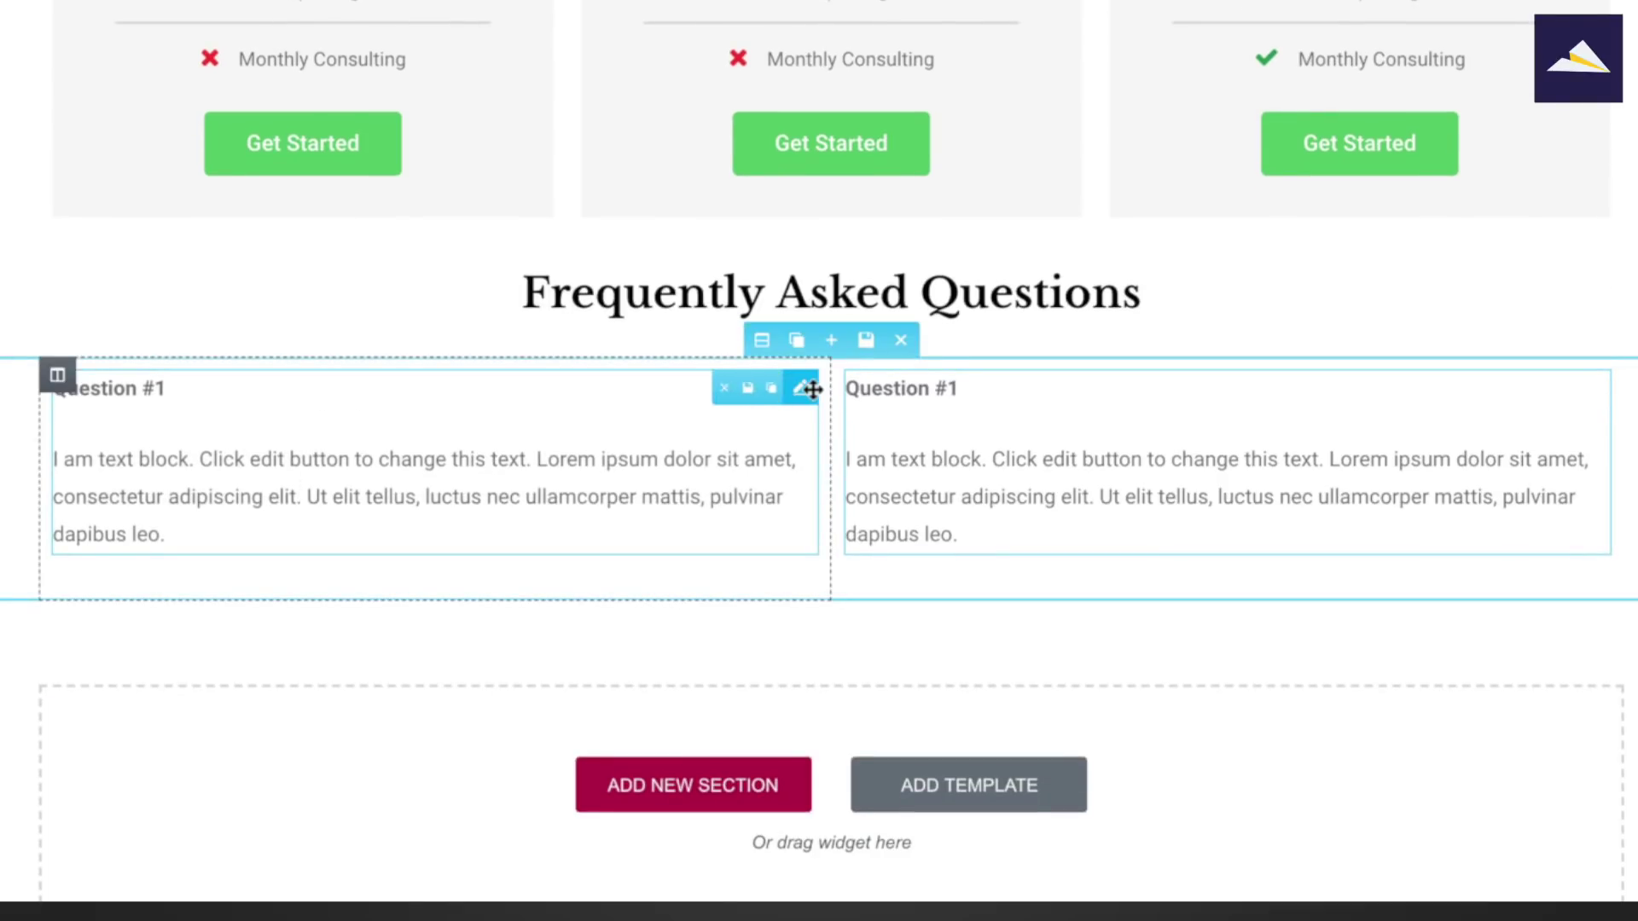
{"action": "left_click", "coordinate": [778, 394]}
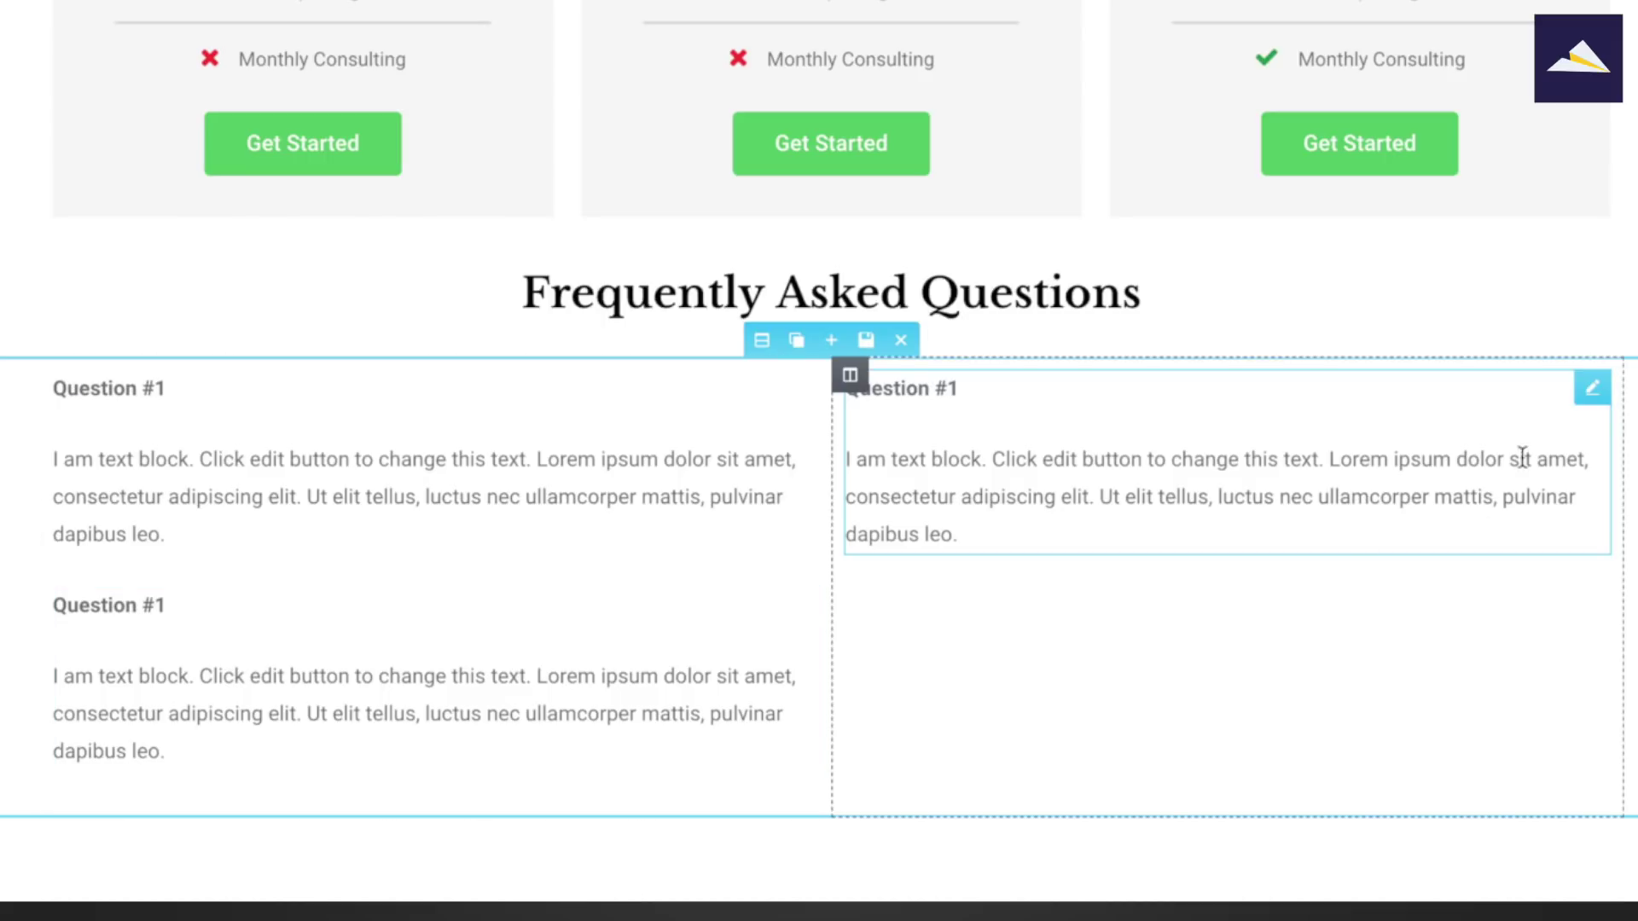
{"action": "left_click", "coordinate": [1560, 390]}
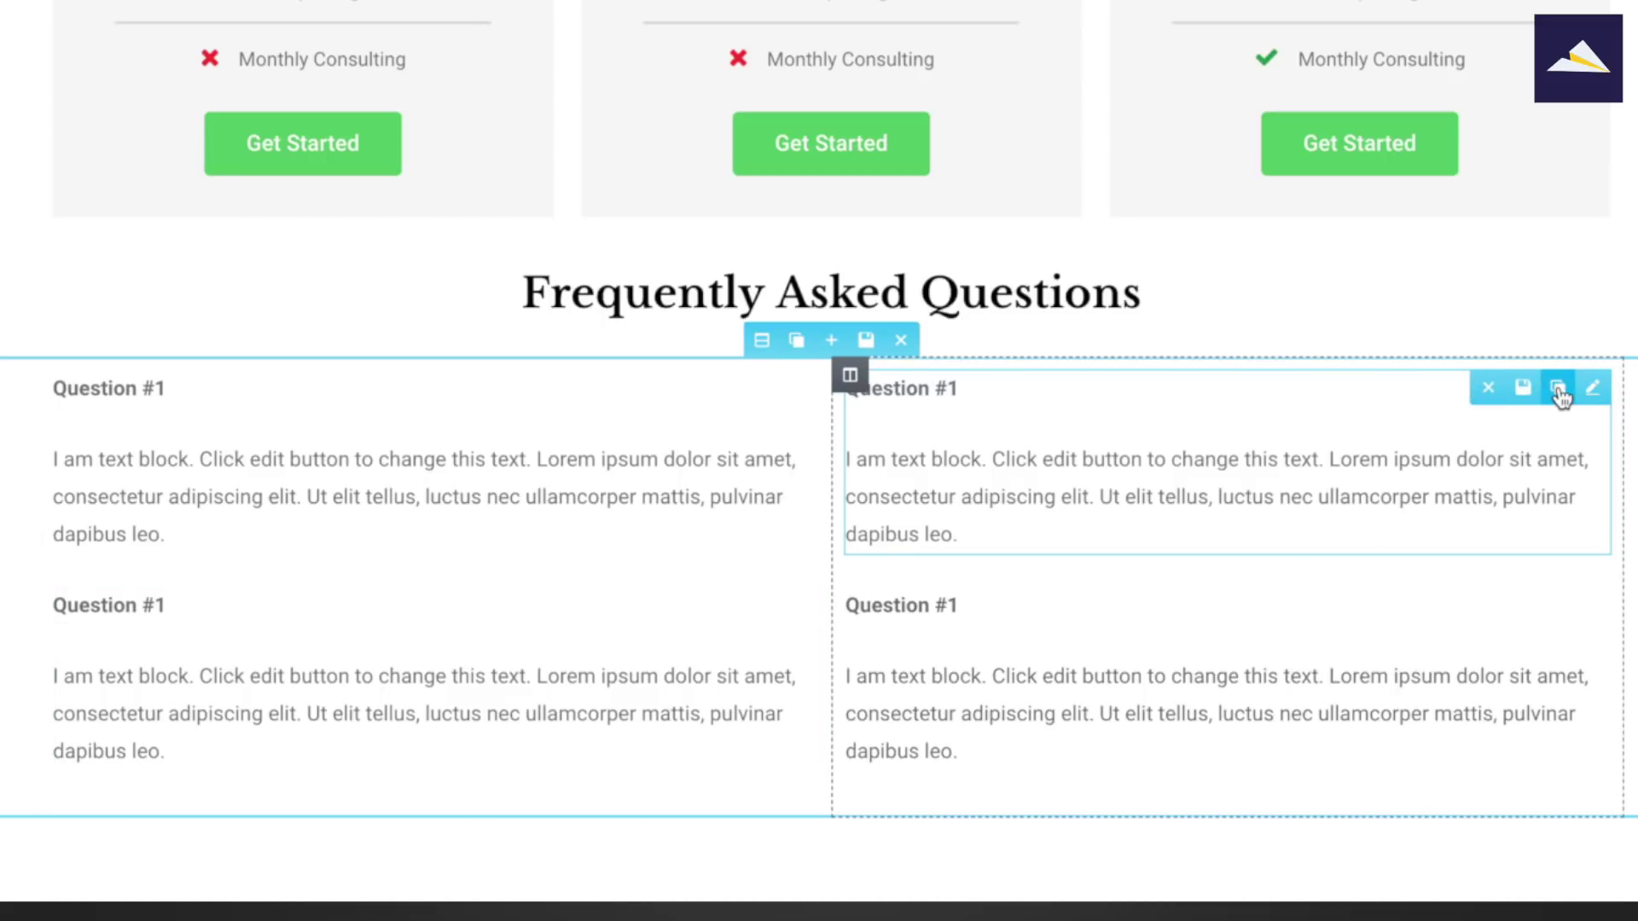
Renumber the copied blocks as Question #2 in the first column and Question #3 and Question #4 in the second
{"action": "left_click", "coordinate": [1005, 669]}
{"action": "left_click", "coordinate": [993, 607]}
{"action": "key", "text": "BackSpace"}
{"action": "type", "text": "4"}
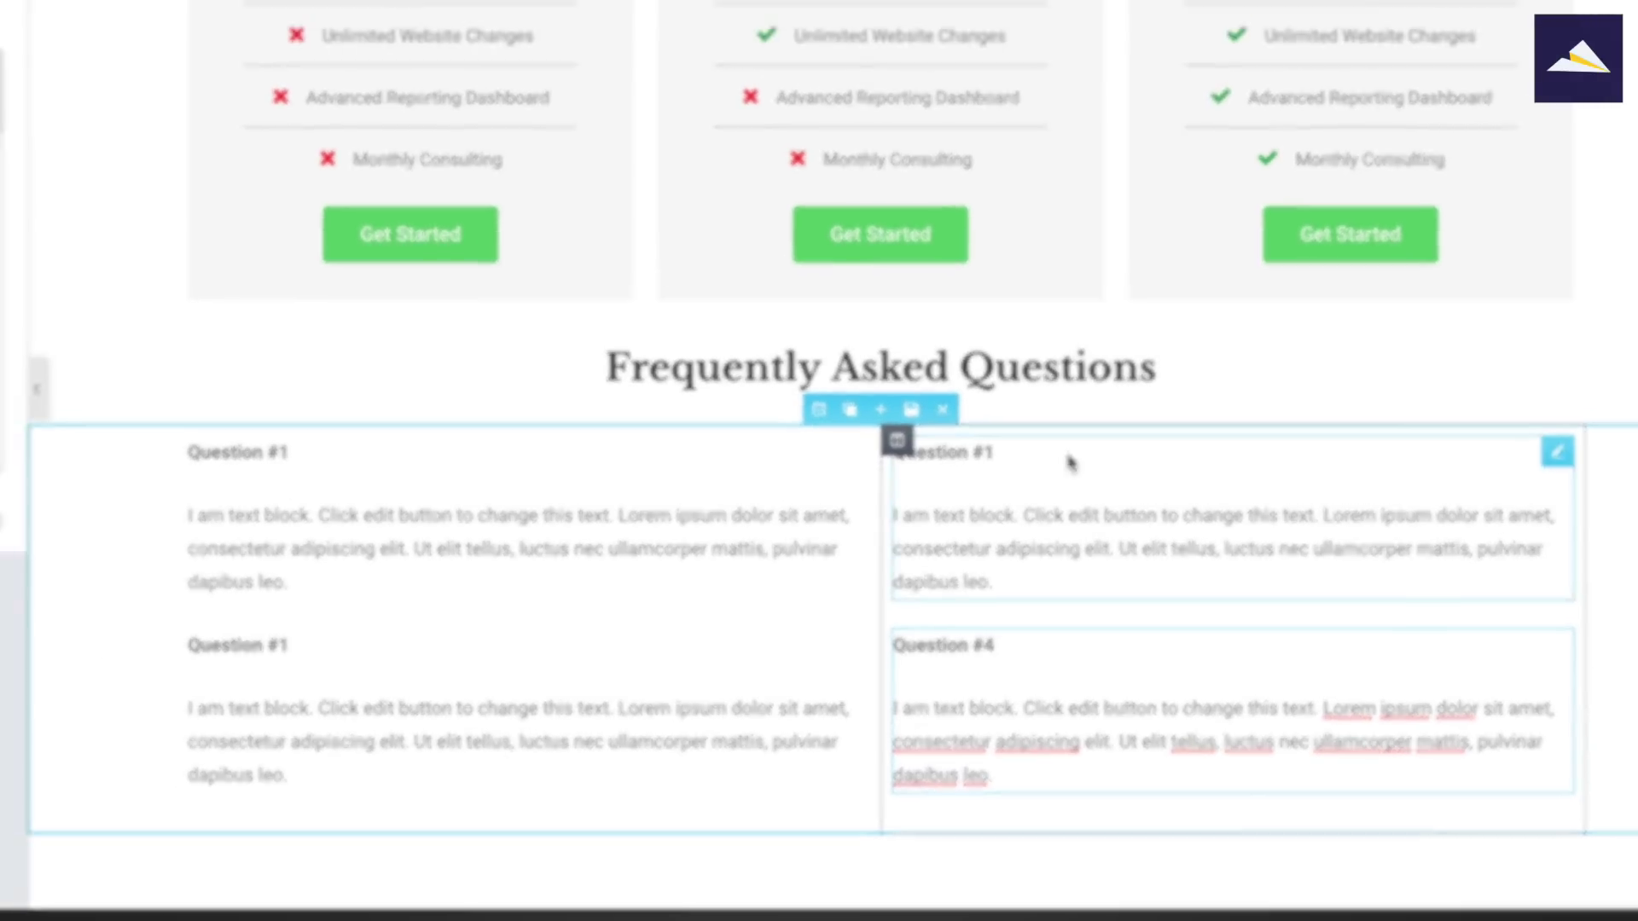
{"action": "left_click", "coordinate": [974, 390]}
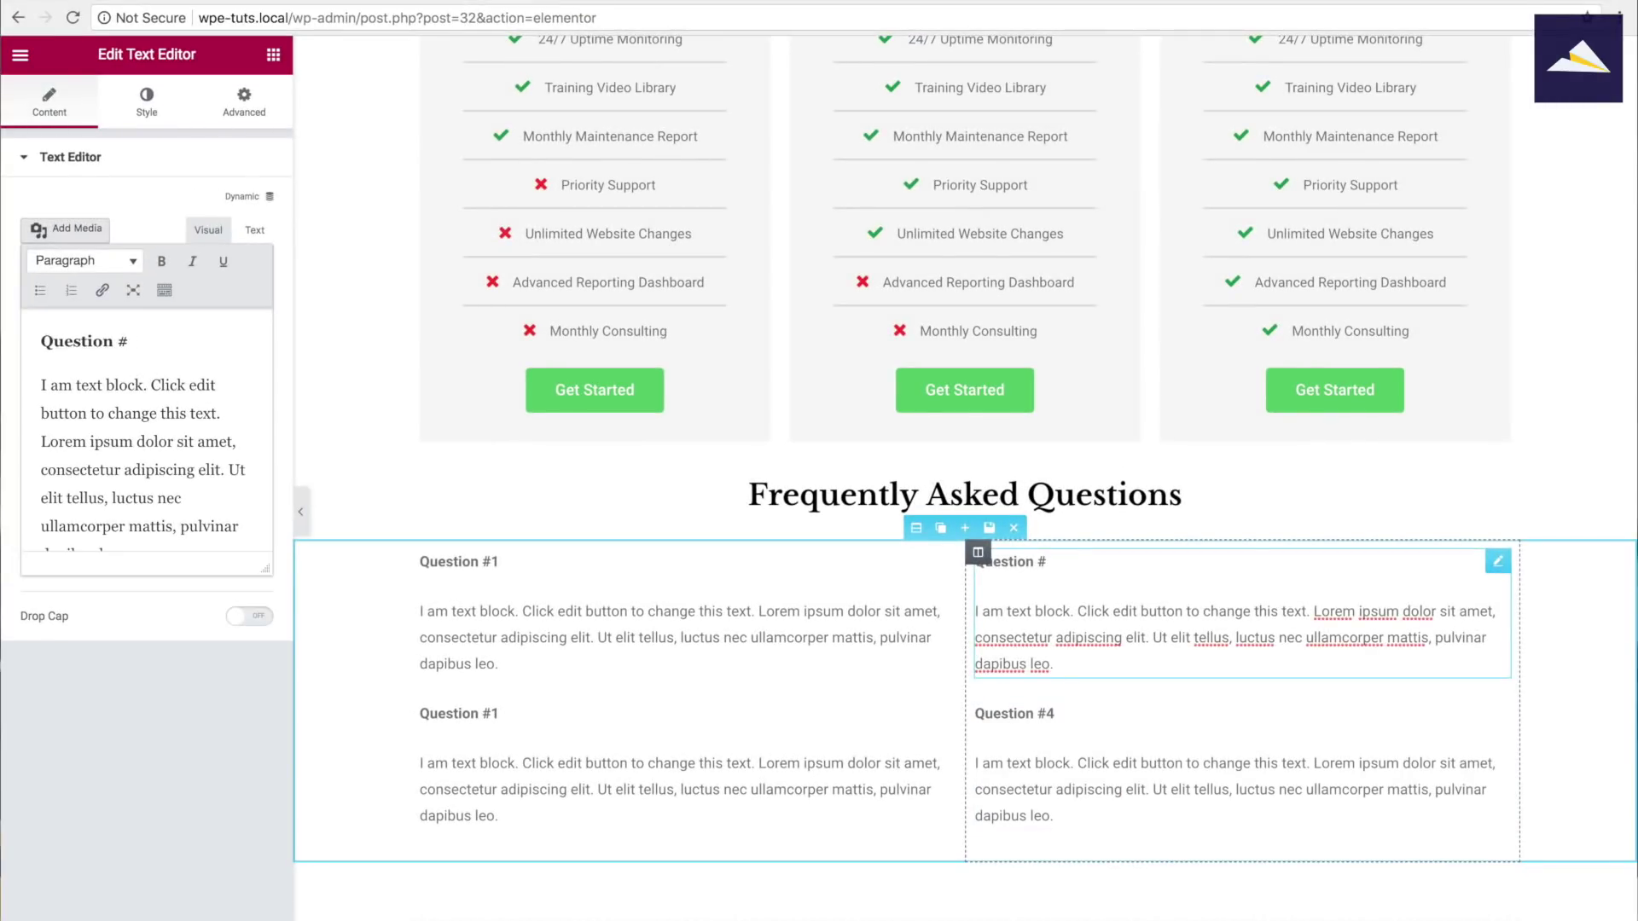
{"action": "left_click", "coordinate": [566, 715]}
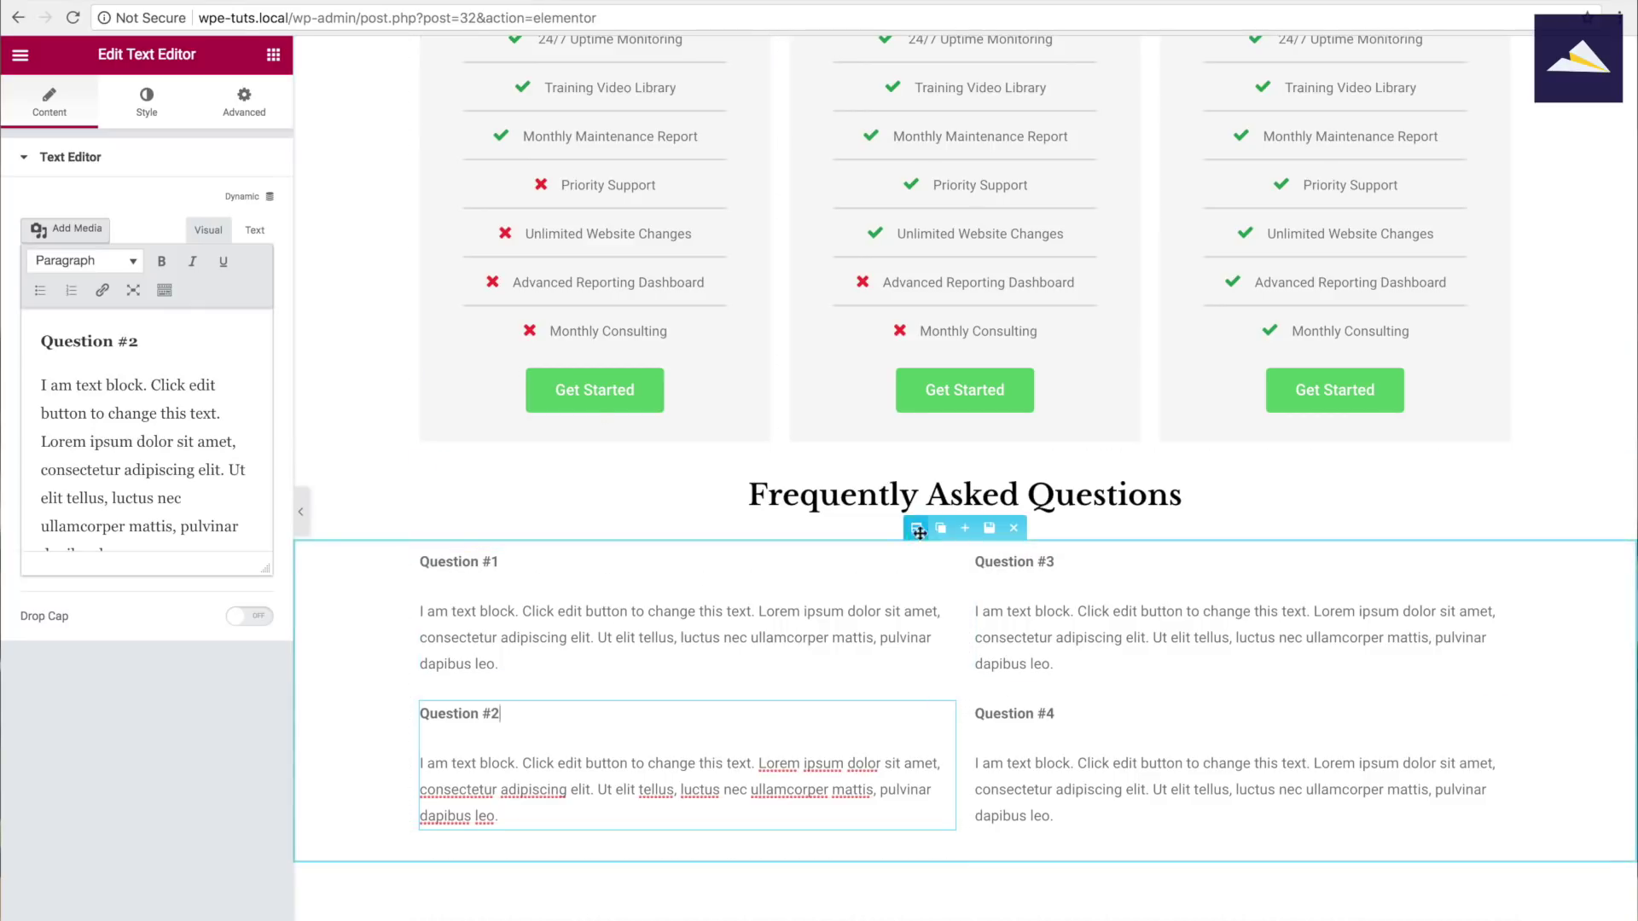
Set the boxed content width of the two-column questions section to 900
{"action": "left_click", "coordinate": [916, 528]}
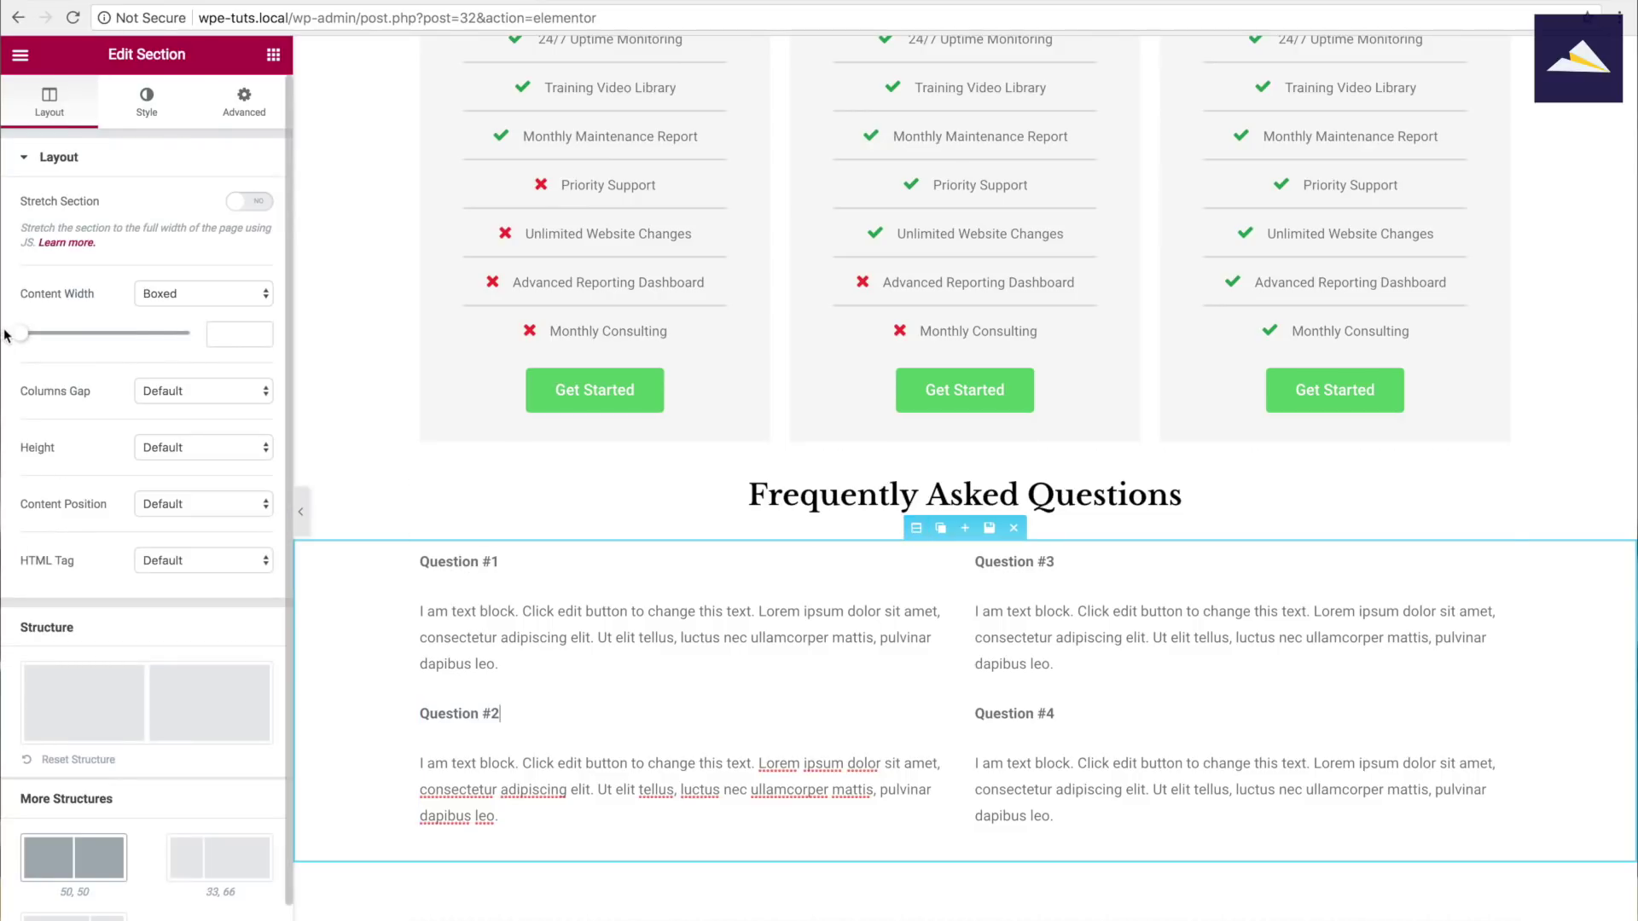
{"action": "left_click_drag", "start_coordinate": [32, 337], "coordinate": [86, 342]}
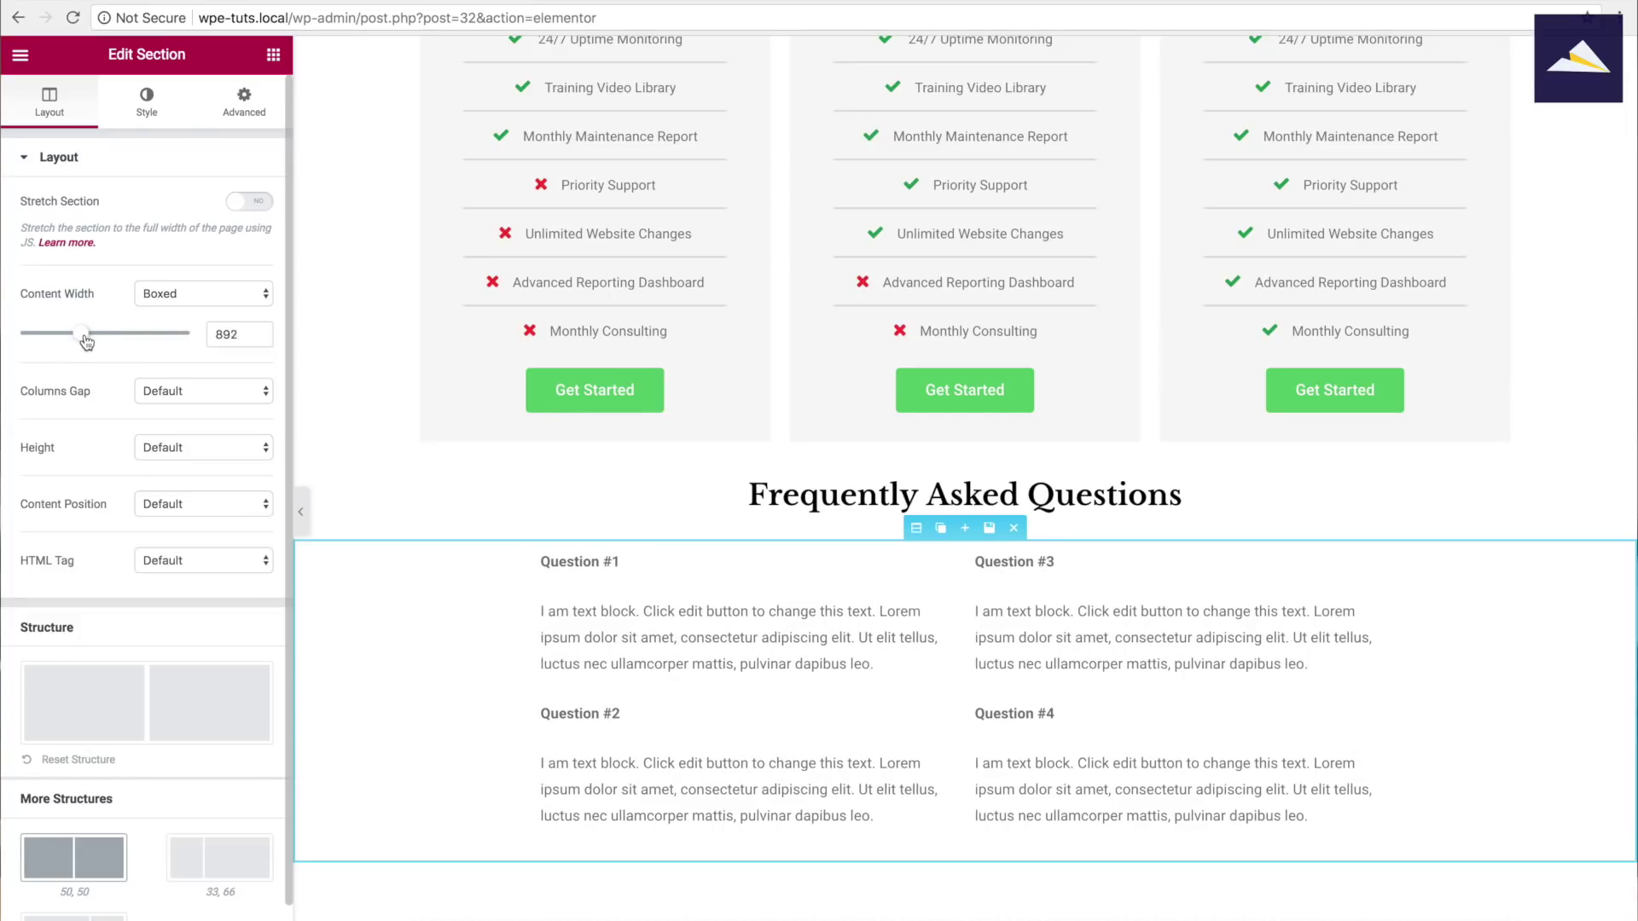
{"action": "type", "text": "900"}
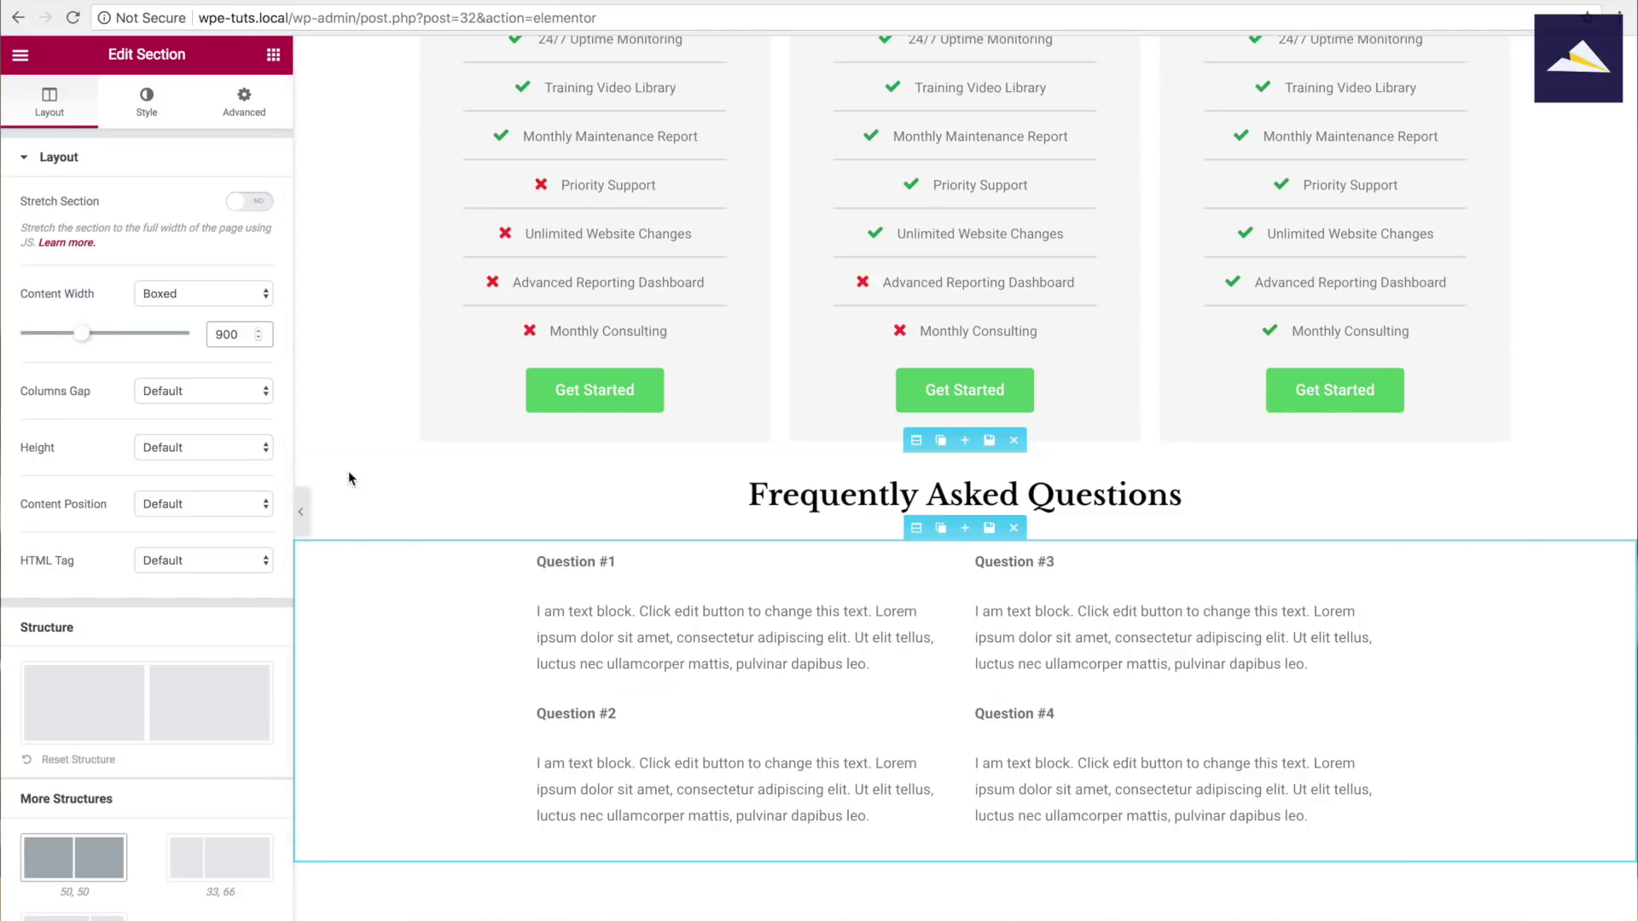
Give the WordPress Care Plans heading a 20 px margin on all sides
{"action": "left_click", "coordinate": [442, 361]}
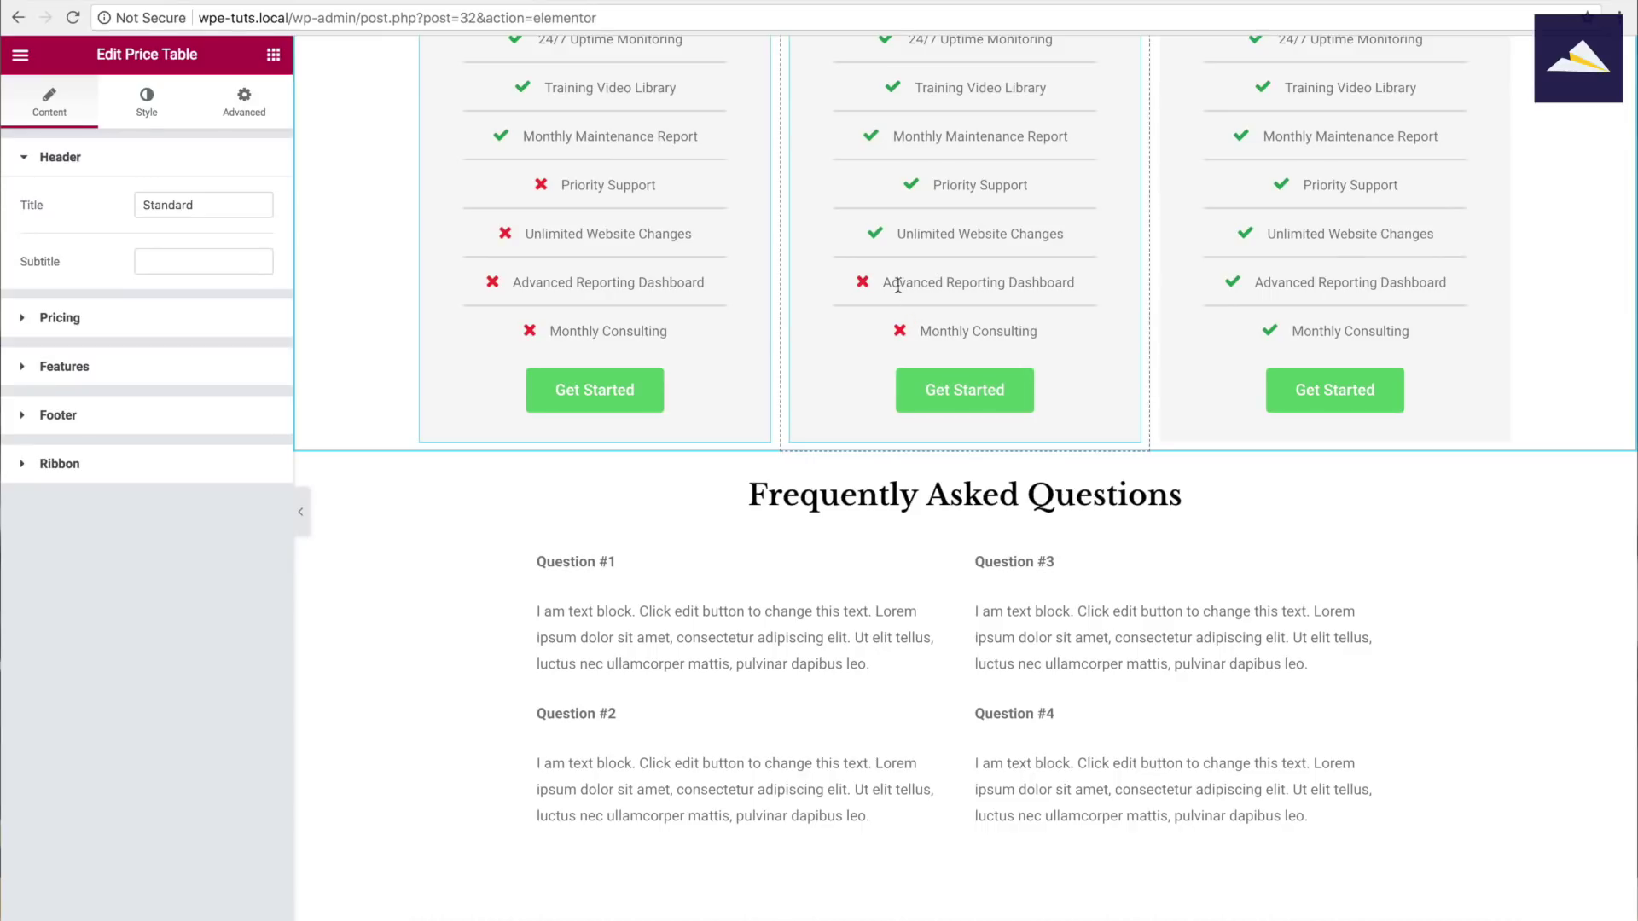
{"action": "scroll", "coordinate": [897, 285], "scroll_direction": "up", "scroll_amount": 6}
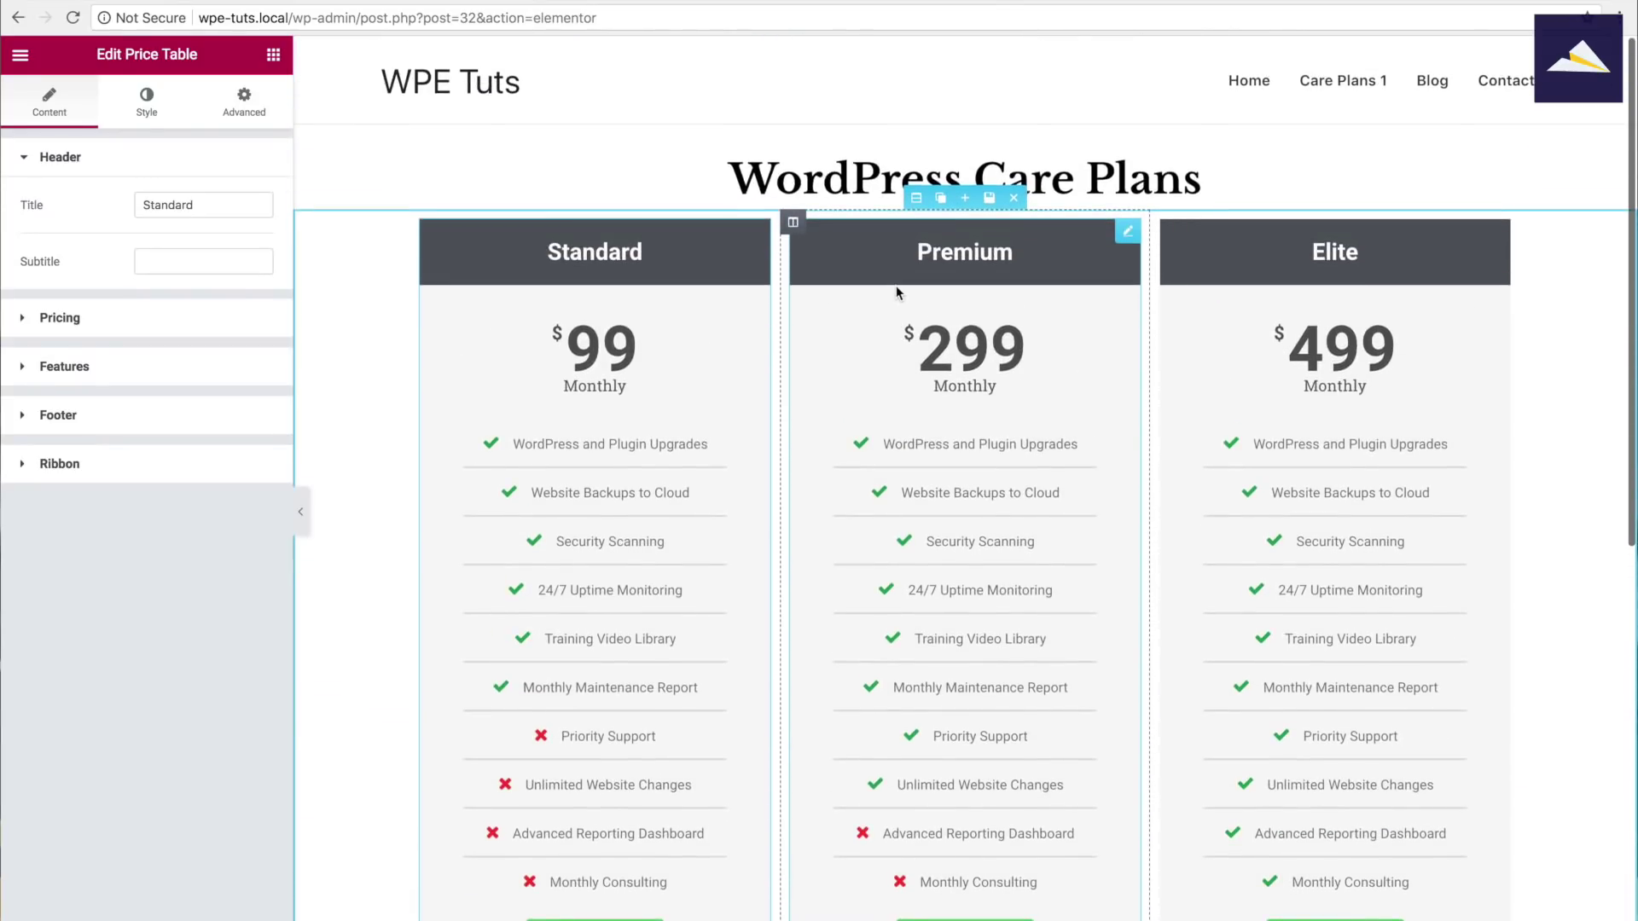
{"action": "left_click", "coordinate": [770, 181]}
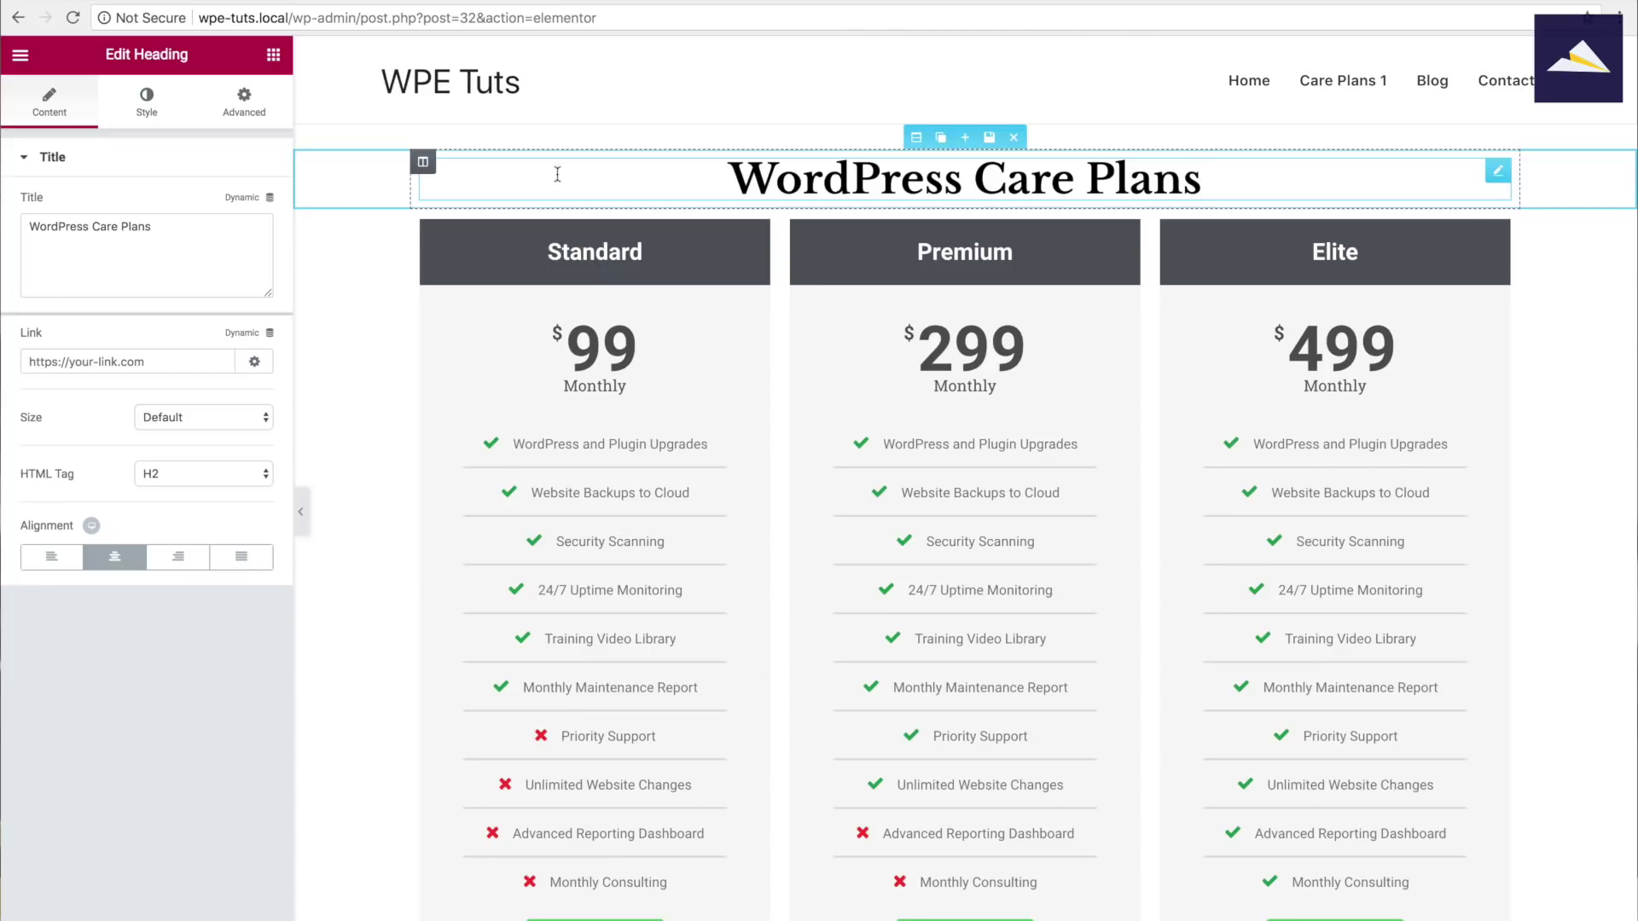
{"action": "left_click", "coordinate": [244, 100]}
{"action": "left_click", "coordinate": [37, 230]}
{"action": "type", "text": "20"}
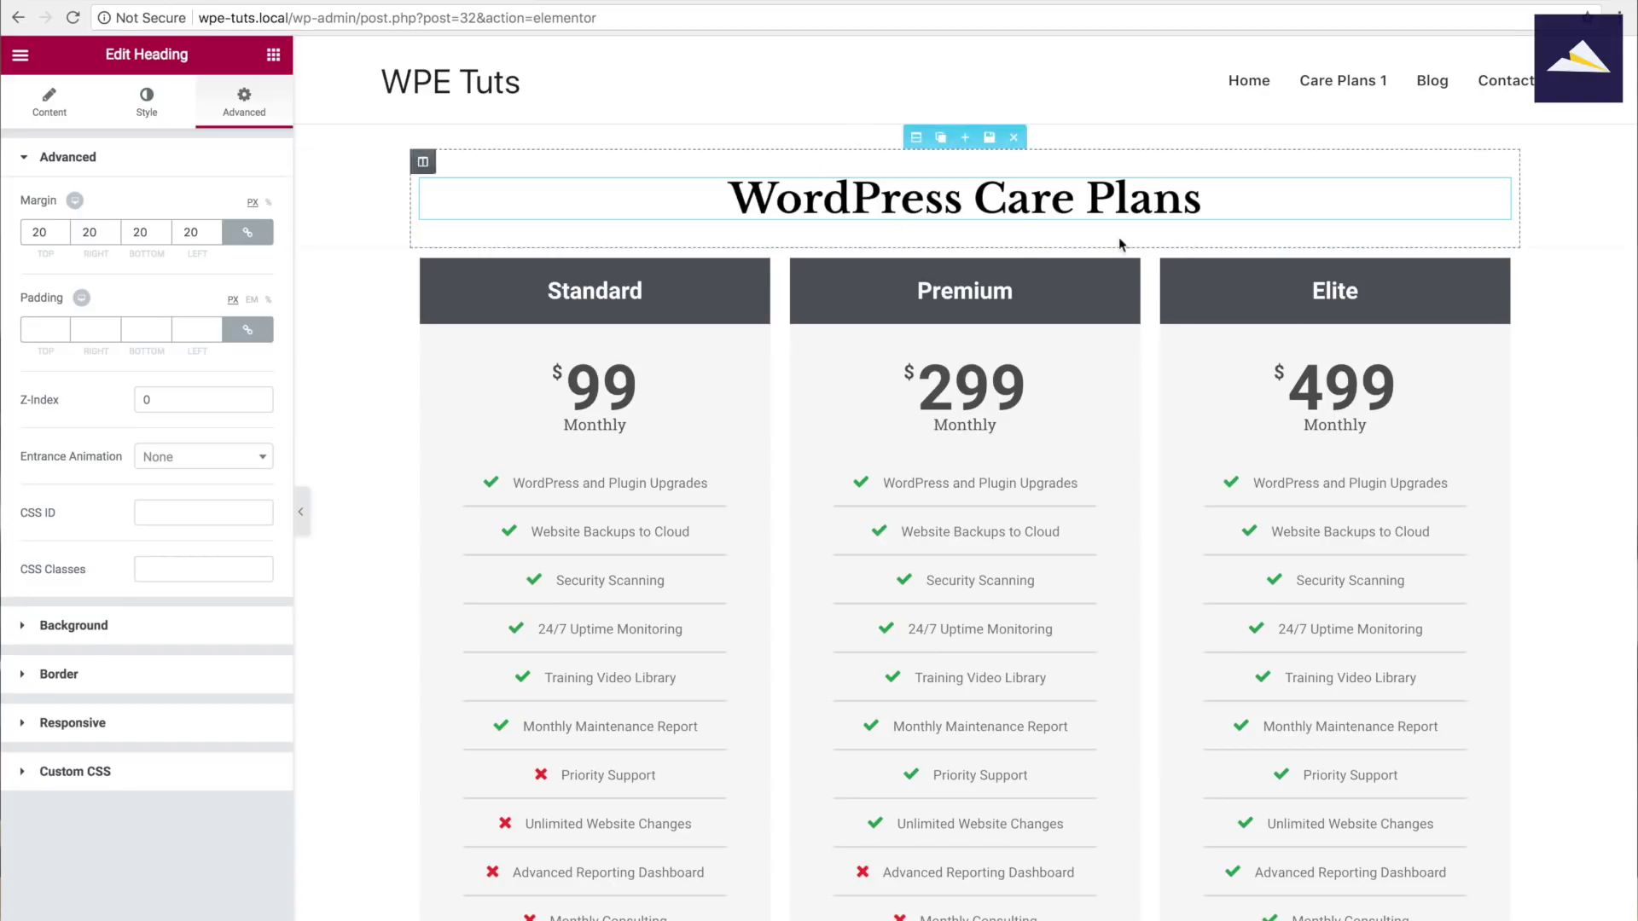
Show a ribbon titled "Popular" on the Premium price table
{"action": "scroll", "coordinate": [964, 478], "scroll_direction": "down", "scroll_amount": 1}
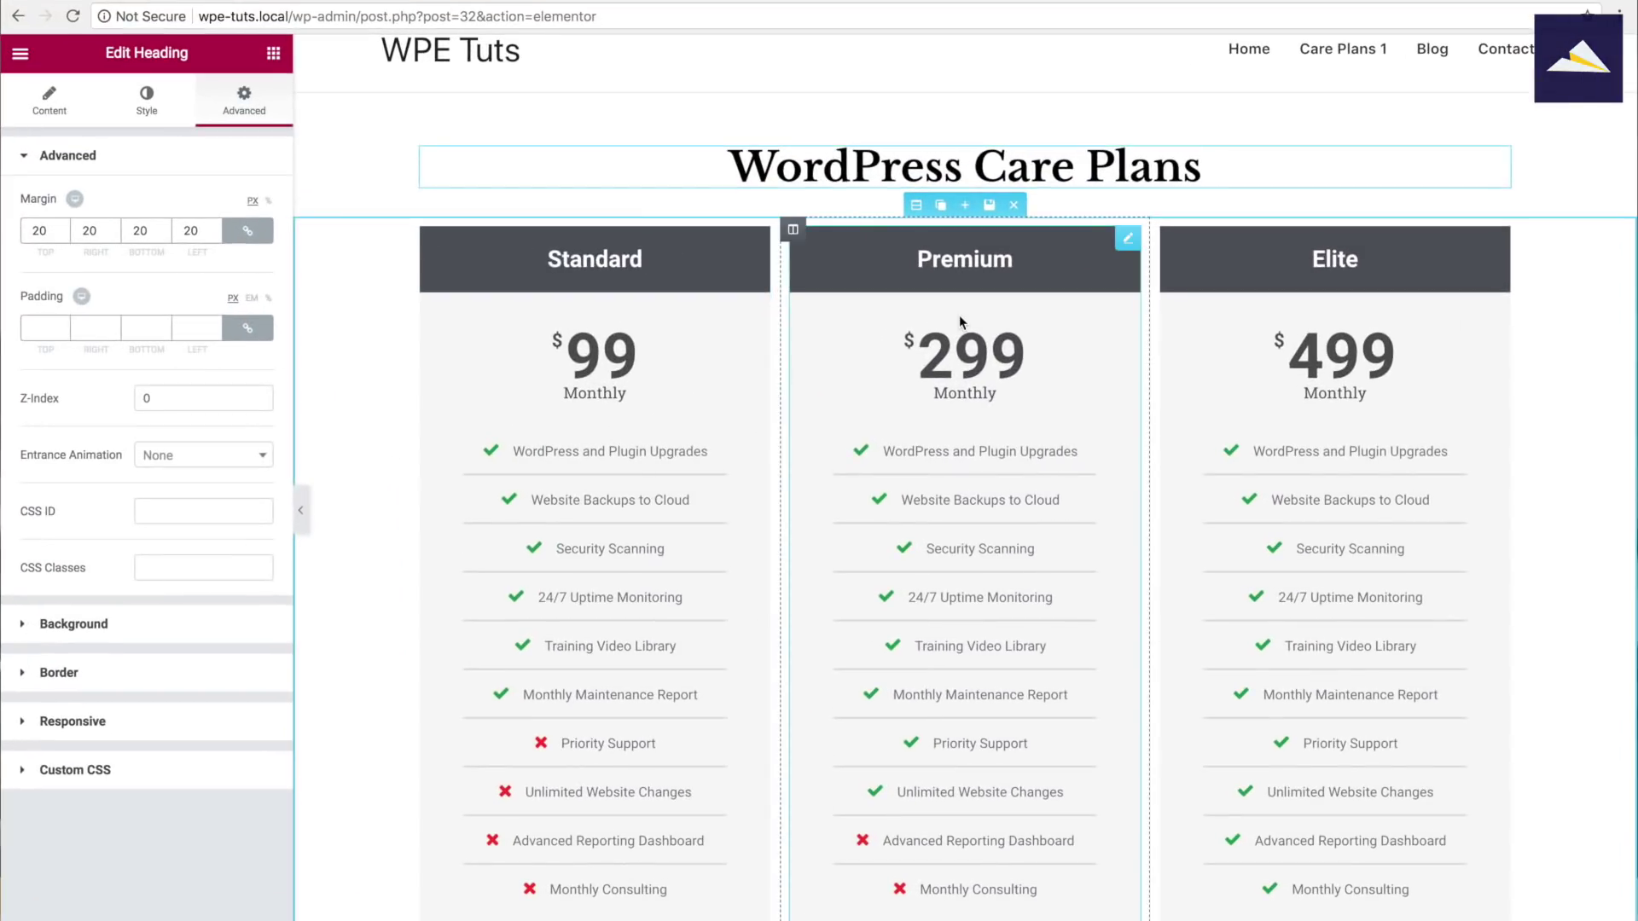
{"action": "left_click", "coordinate": [944, 359]}
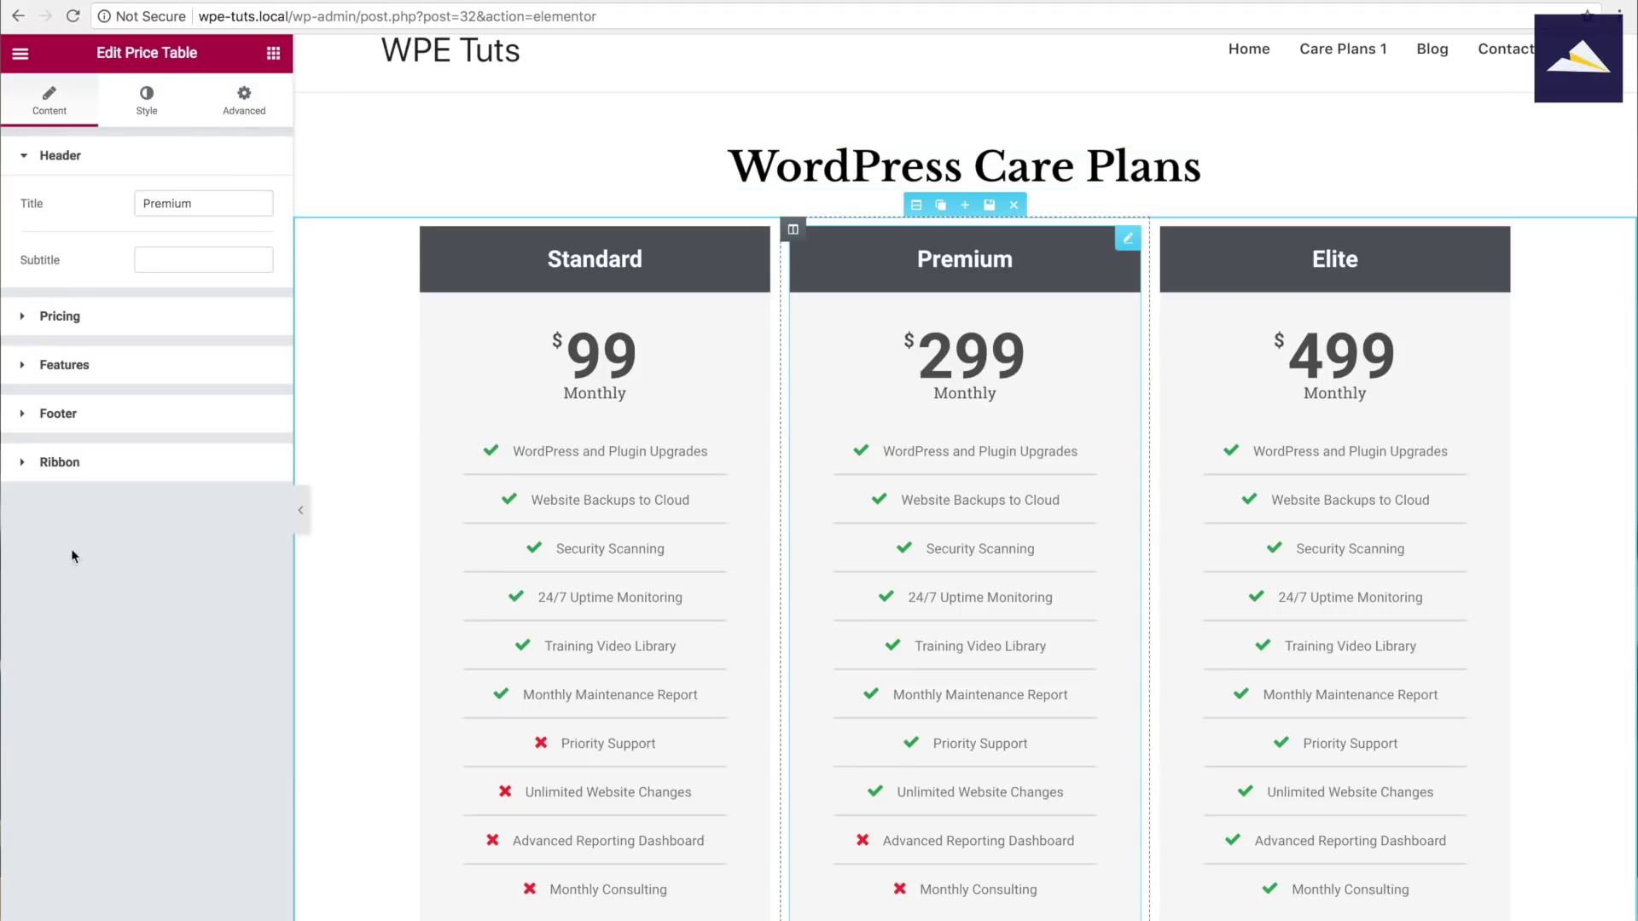
{"action": "left_click", "coordinate": [88, 461]}
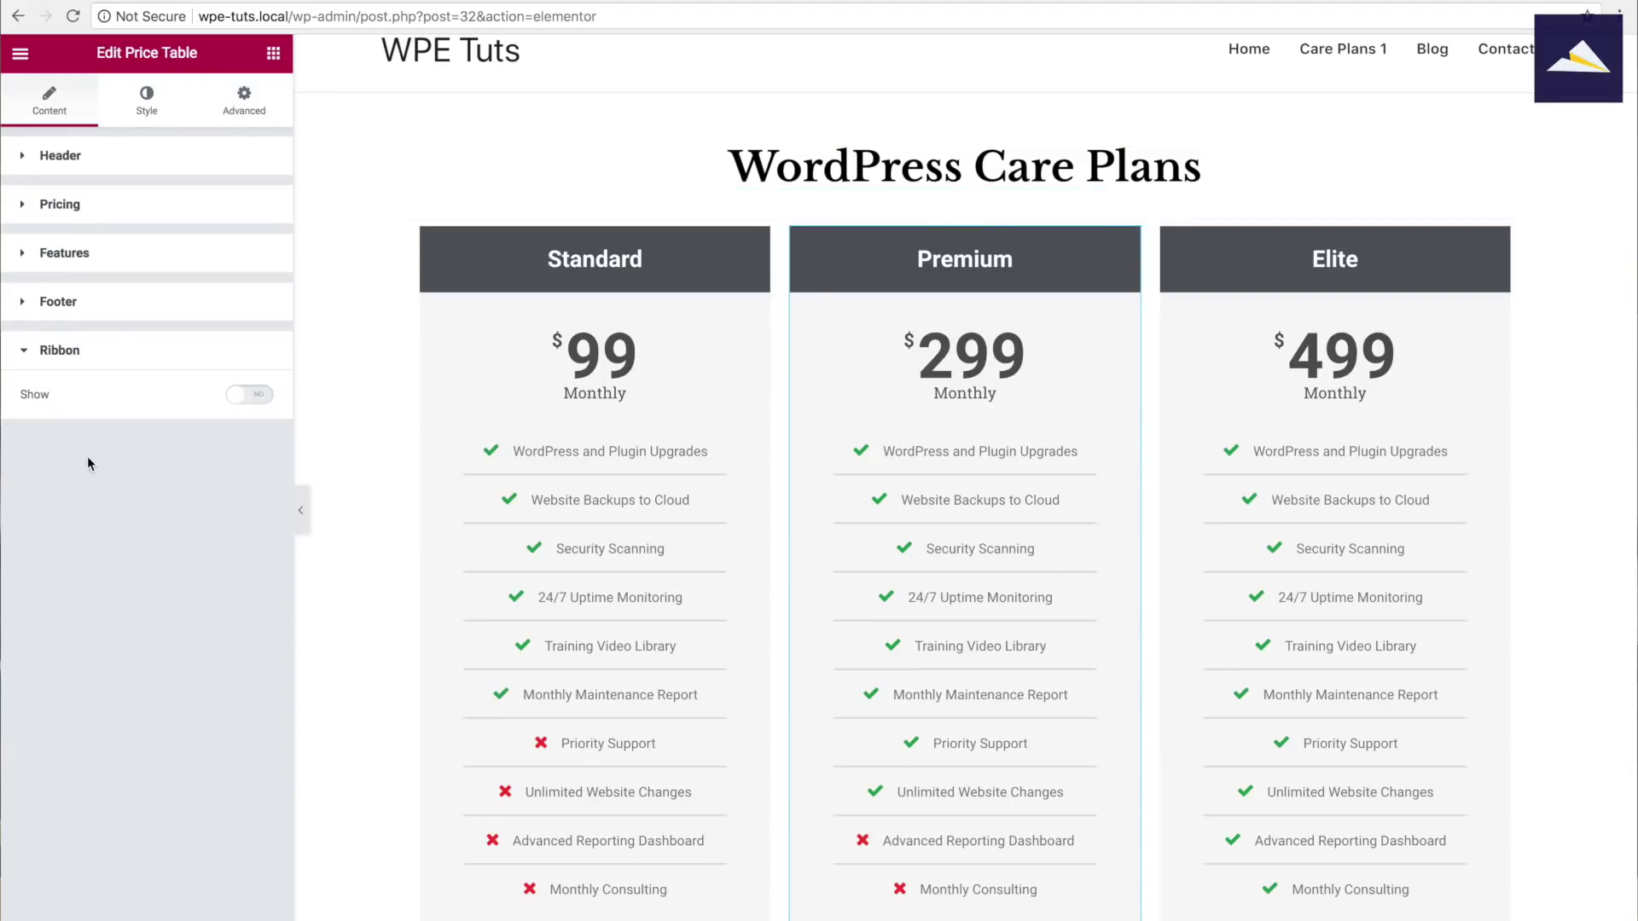
{"action": "left_click", "coordinate": [247, 401]}
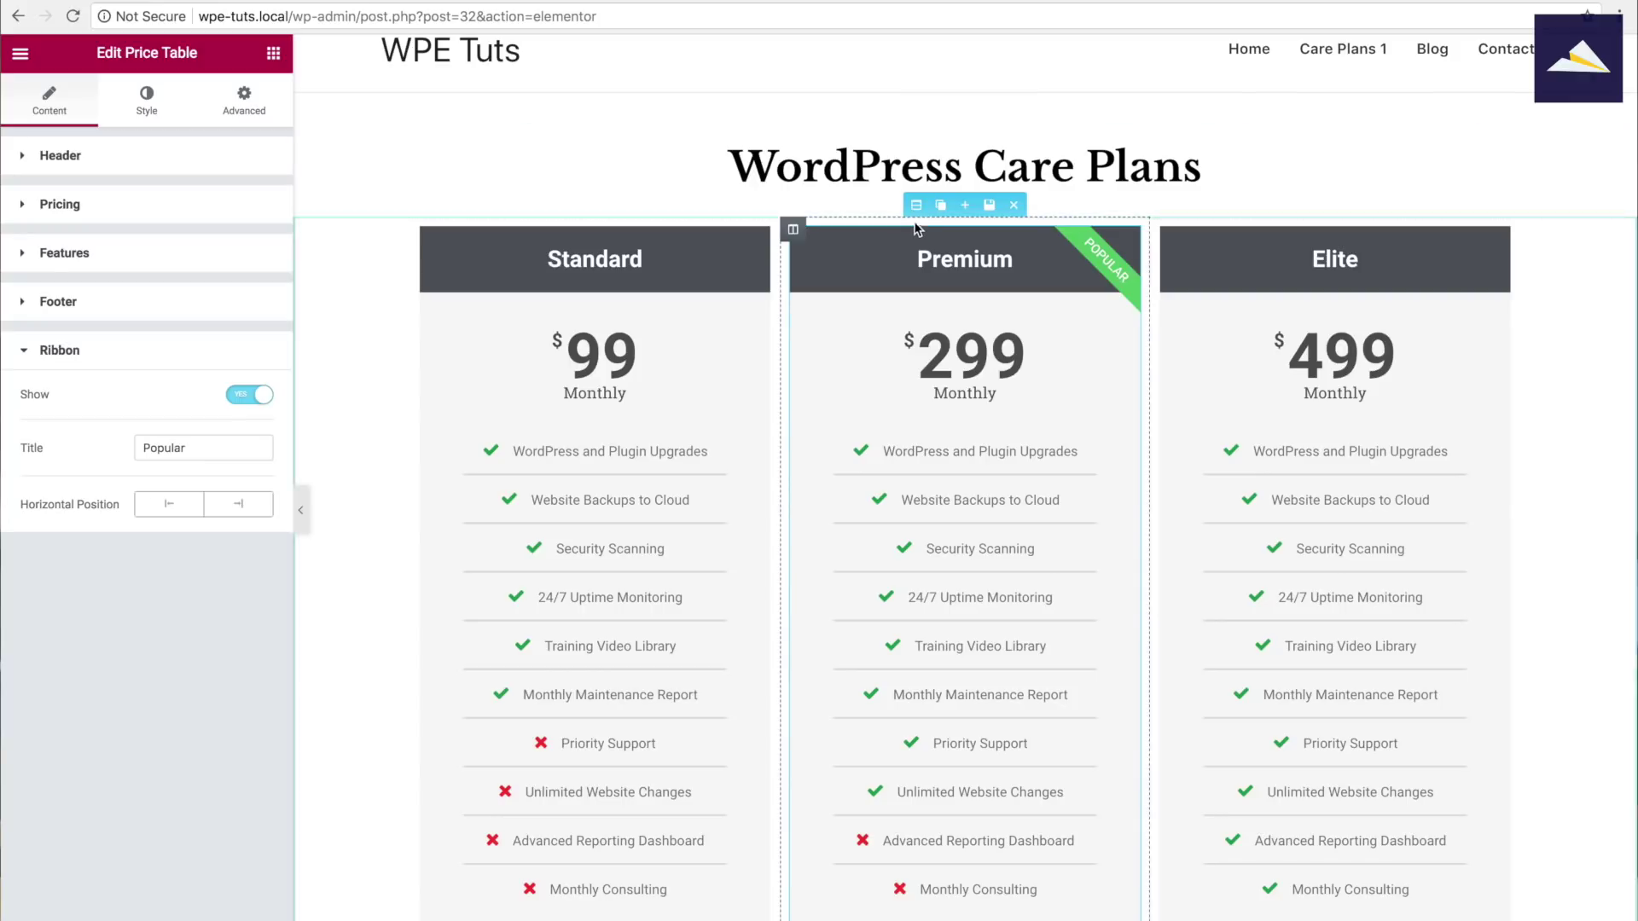
Set the columns gap of the price table section to No Gap
{"action": "left_click", "coordinate": [916, 205]}
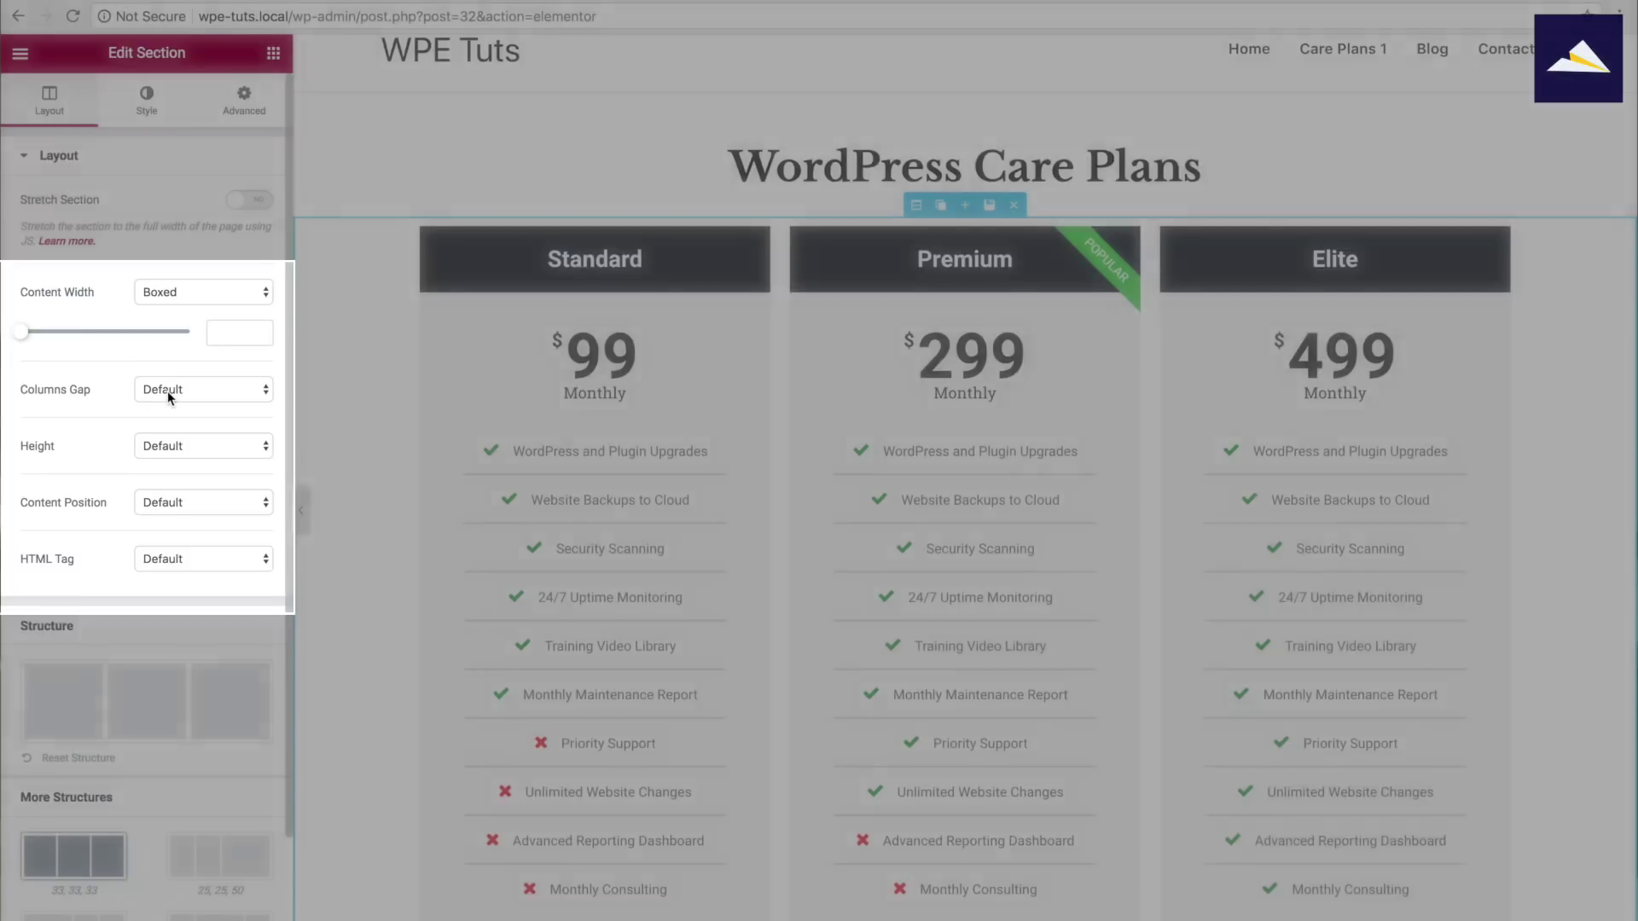
{"action": "left_click", "coordinate": [162, 389]}
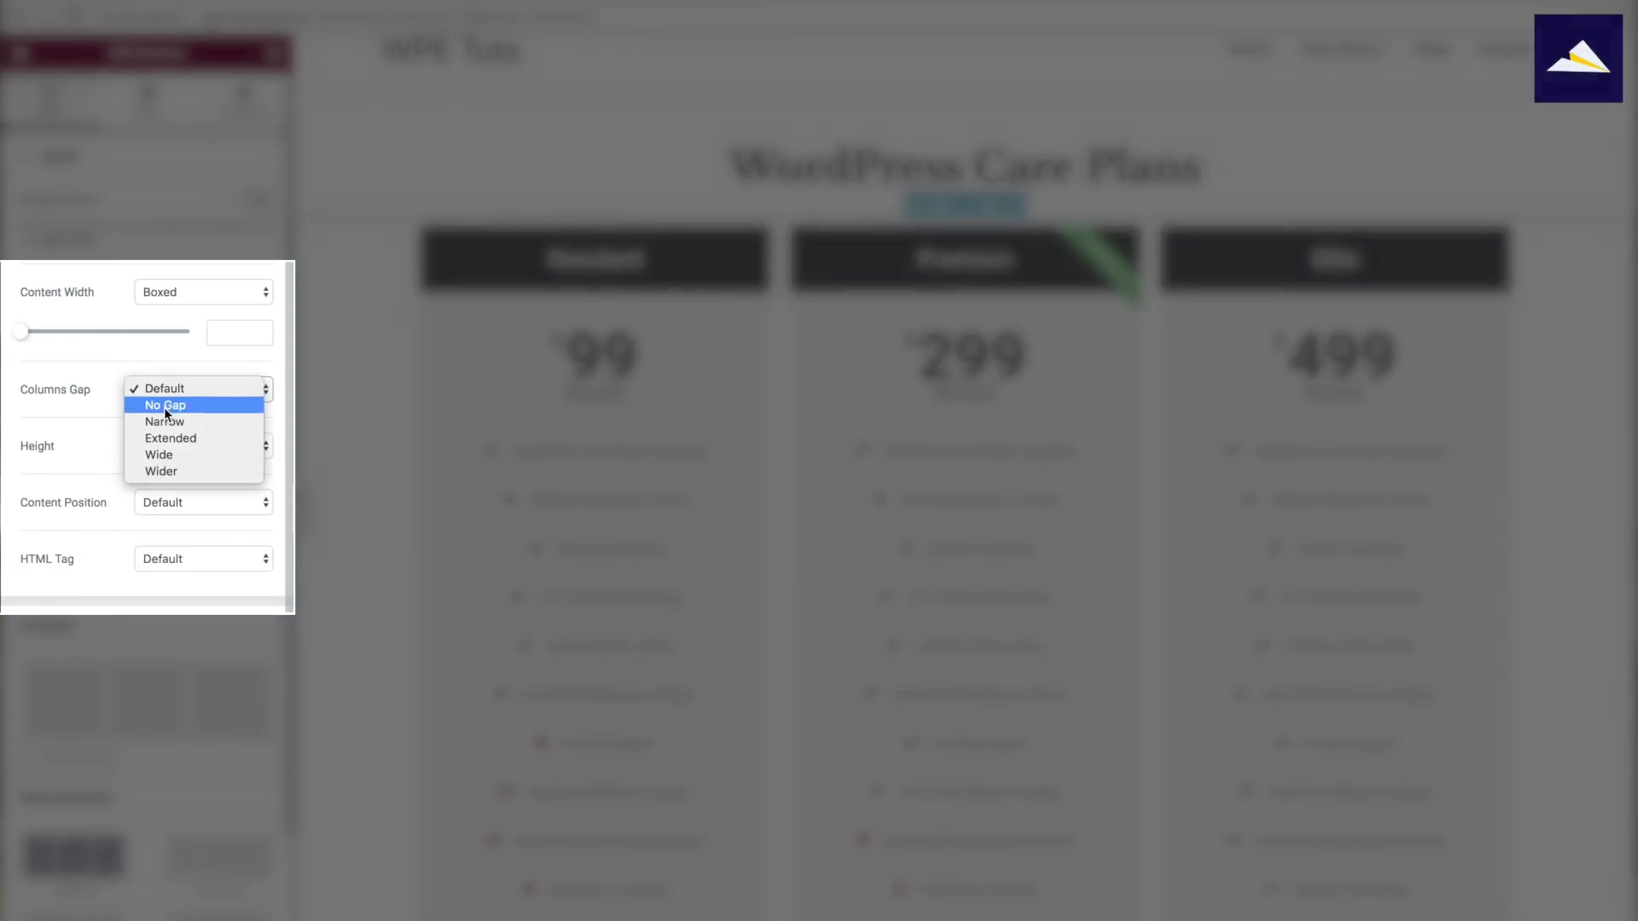
{"action": "left_click", "coordinate": [164, 407]}
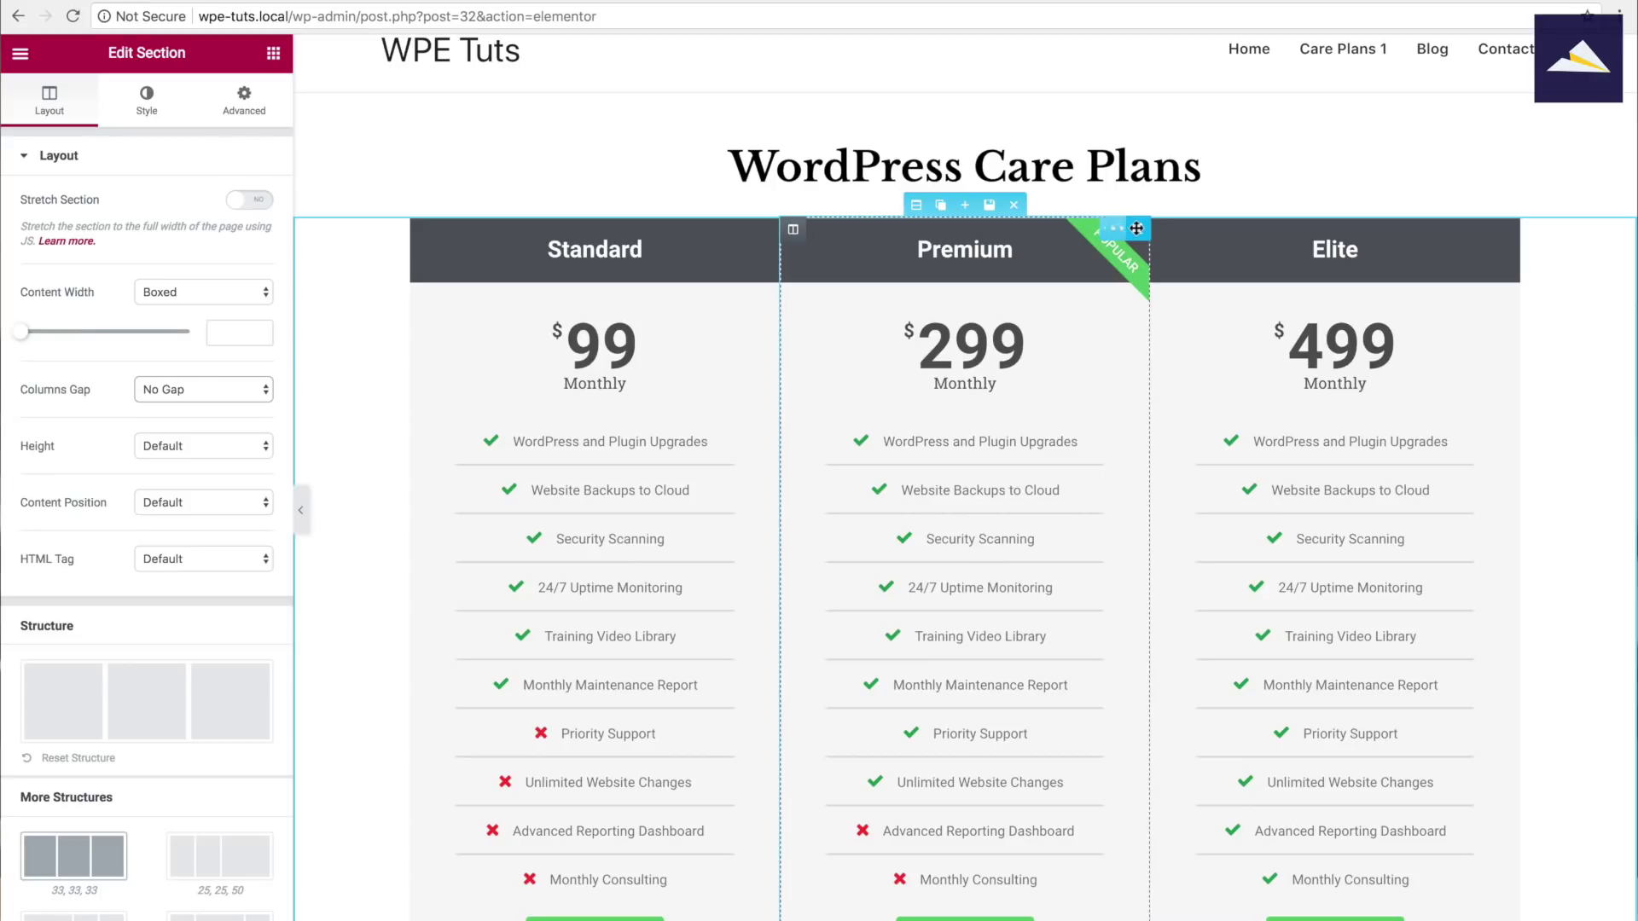
Add custom CSS to the Premium price table with z-index:2 and box-shadow: 0px 0px 20px rgba(0,0,0,0.2)
{"action": "left_click", "coordinate": [1136, 228]}
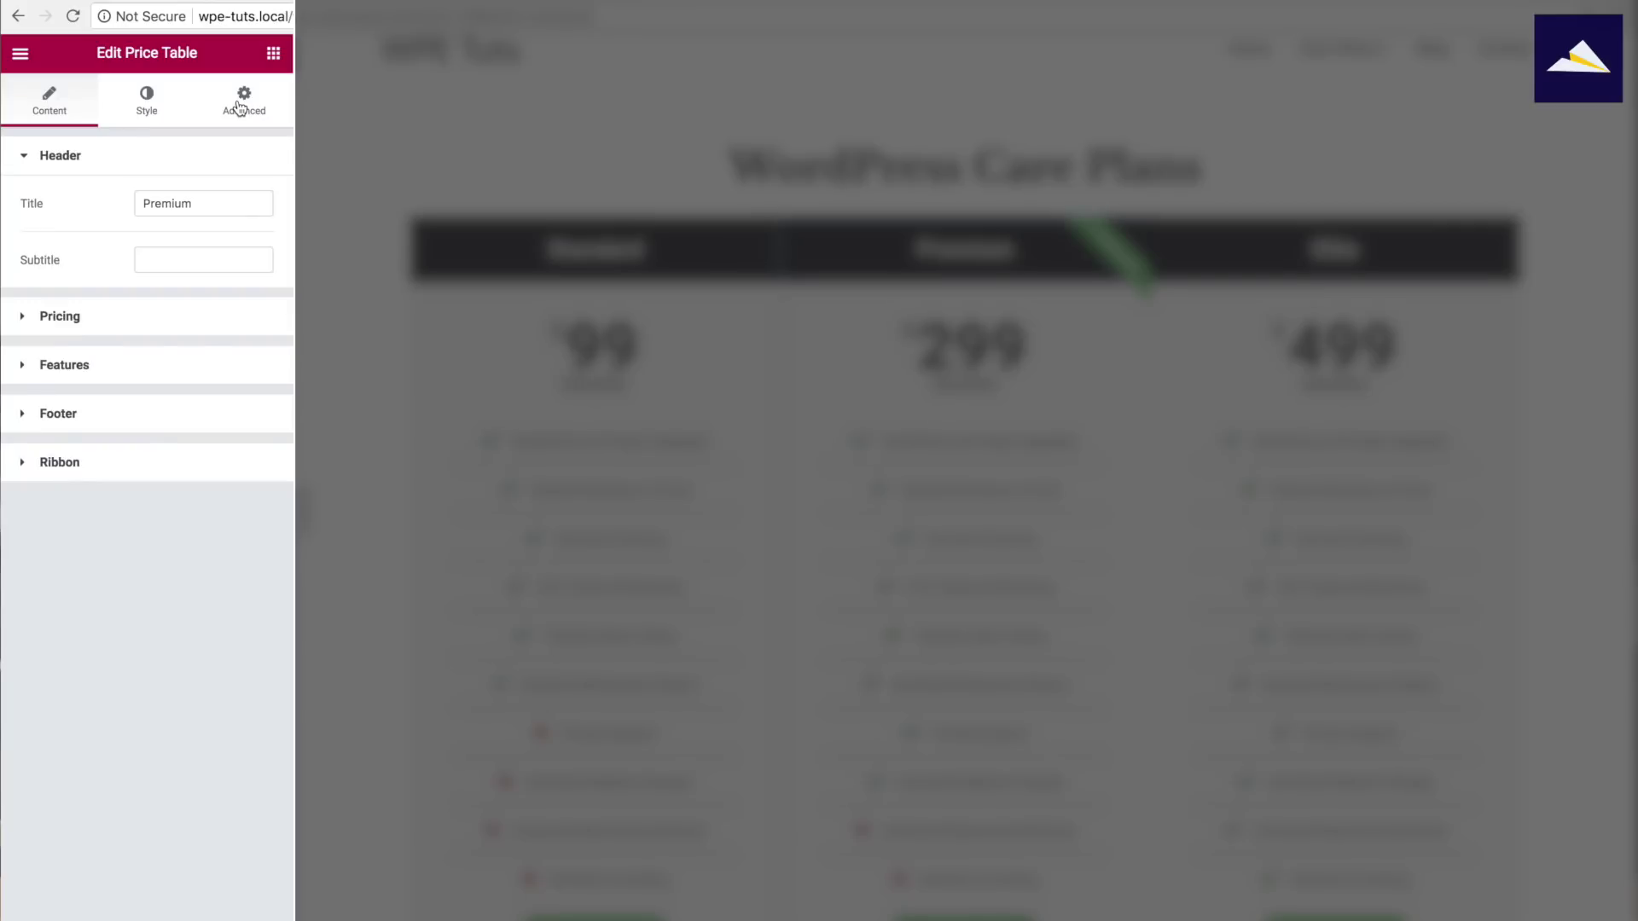
{"action": "left_click", "coordinate": [240, 107]}
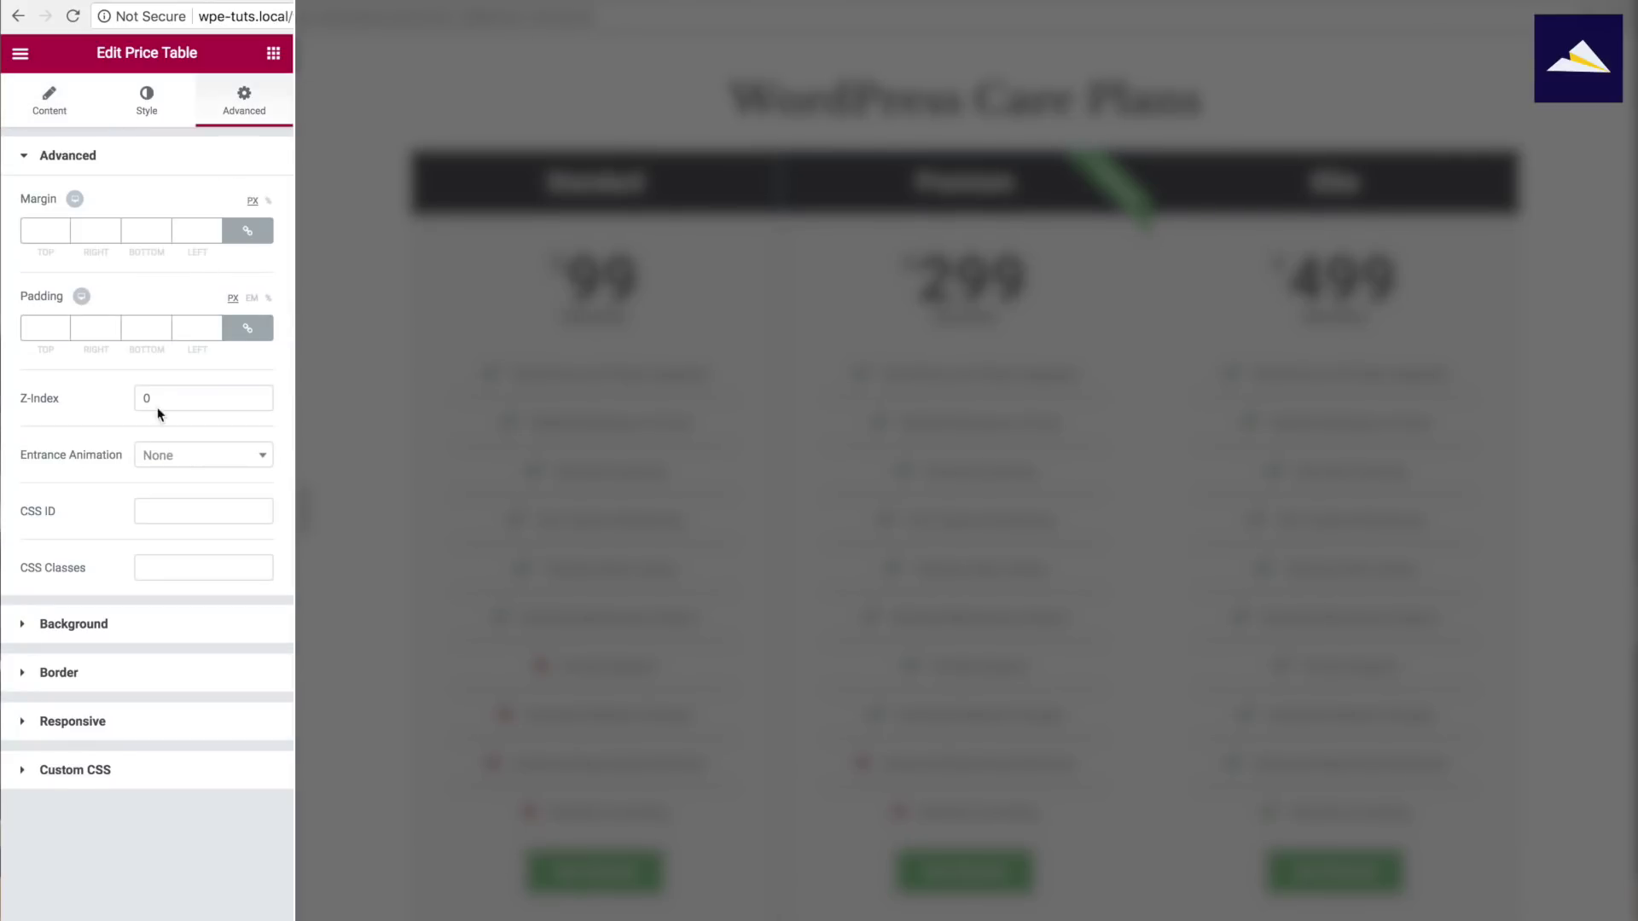
{"action": "left_click", "coordinate": [54, 771]}
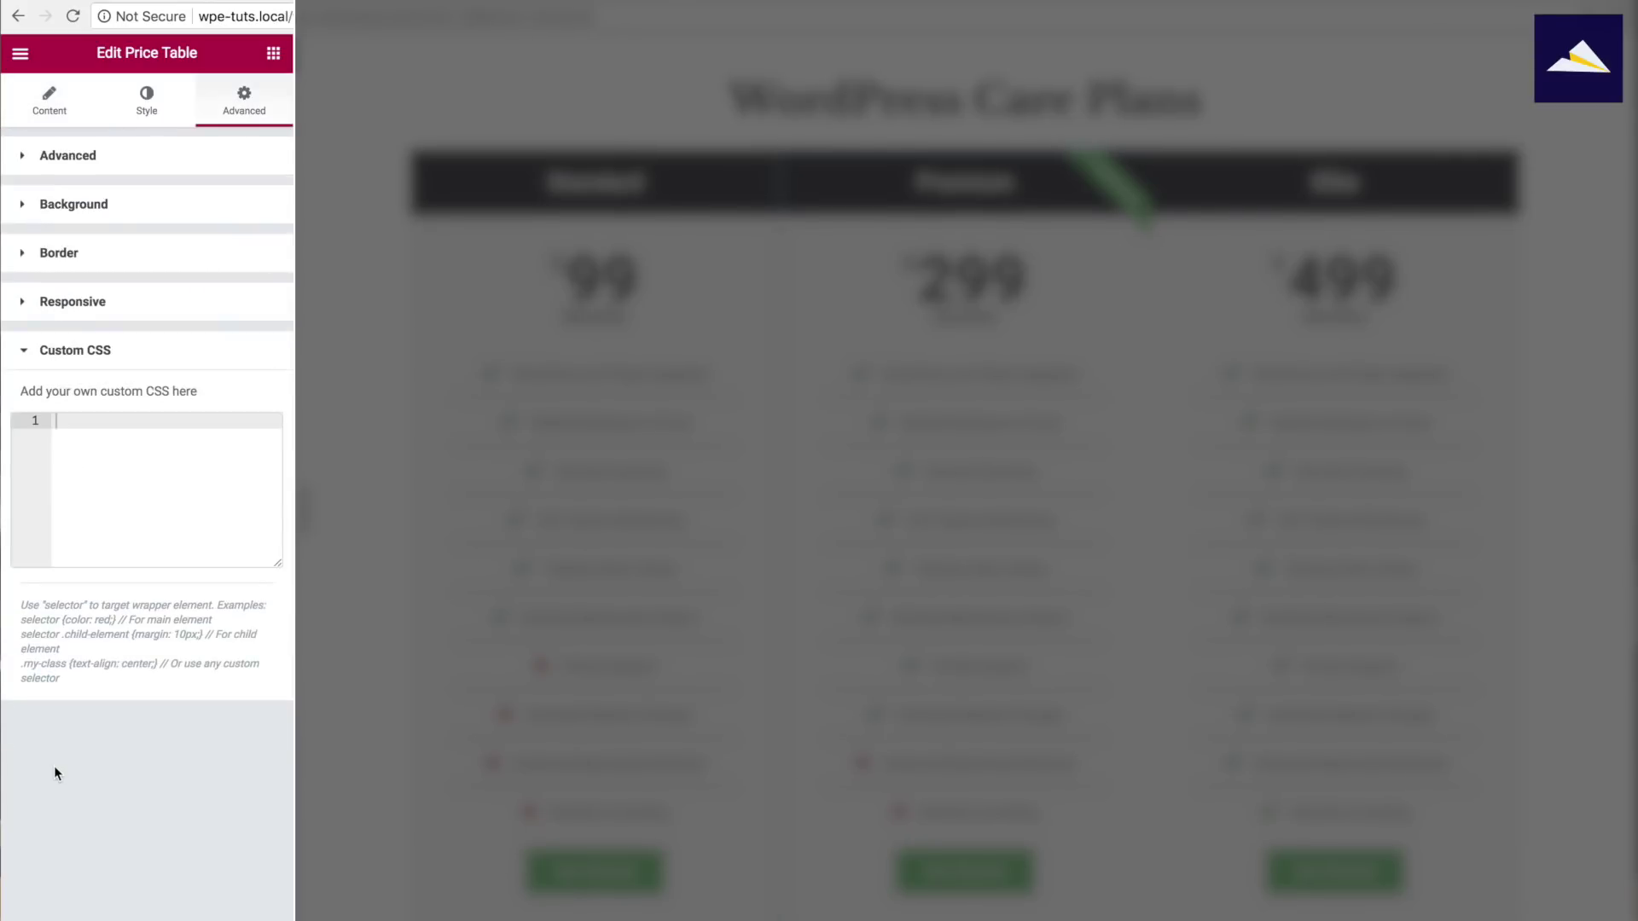
{"action": "left_click", "coordinate": [173, 481]}
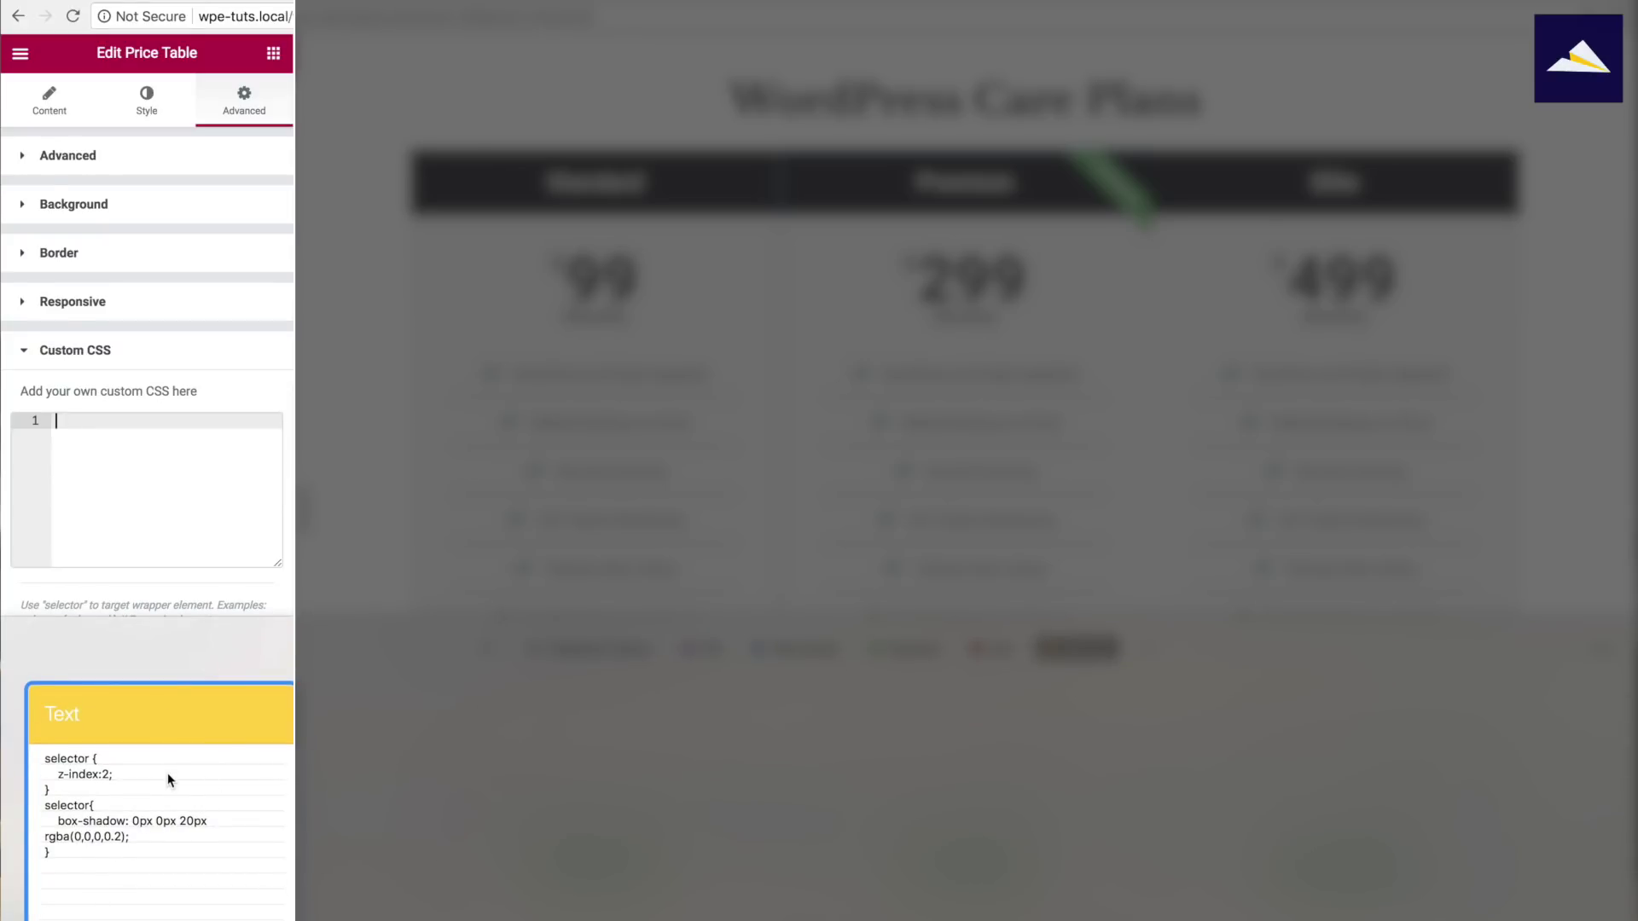
{"action": "type", "text": "selector {     z-index:2; } selector{     box-shadow: 0px 0px 20px rgba(0,0,0,0.2); }"}
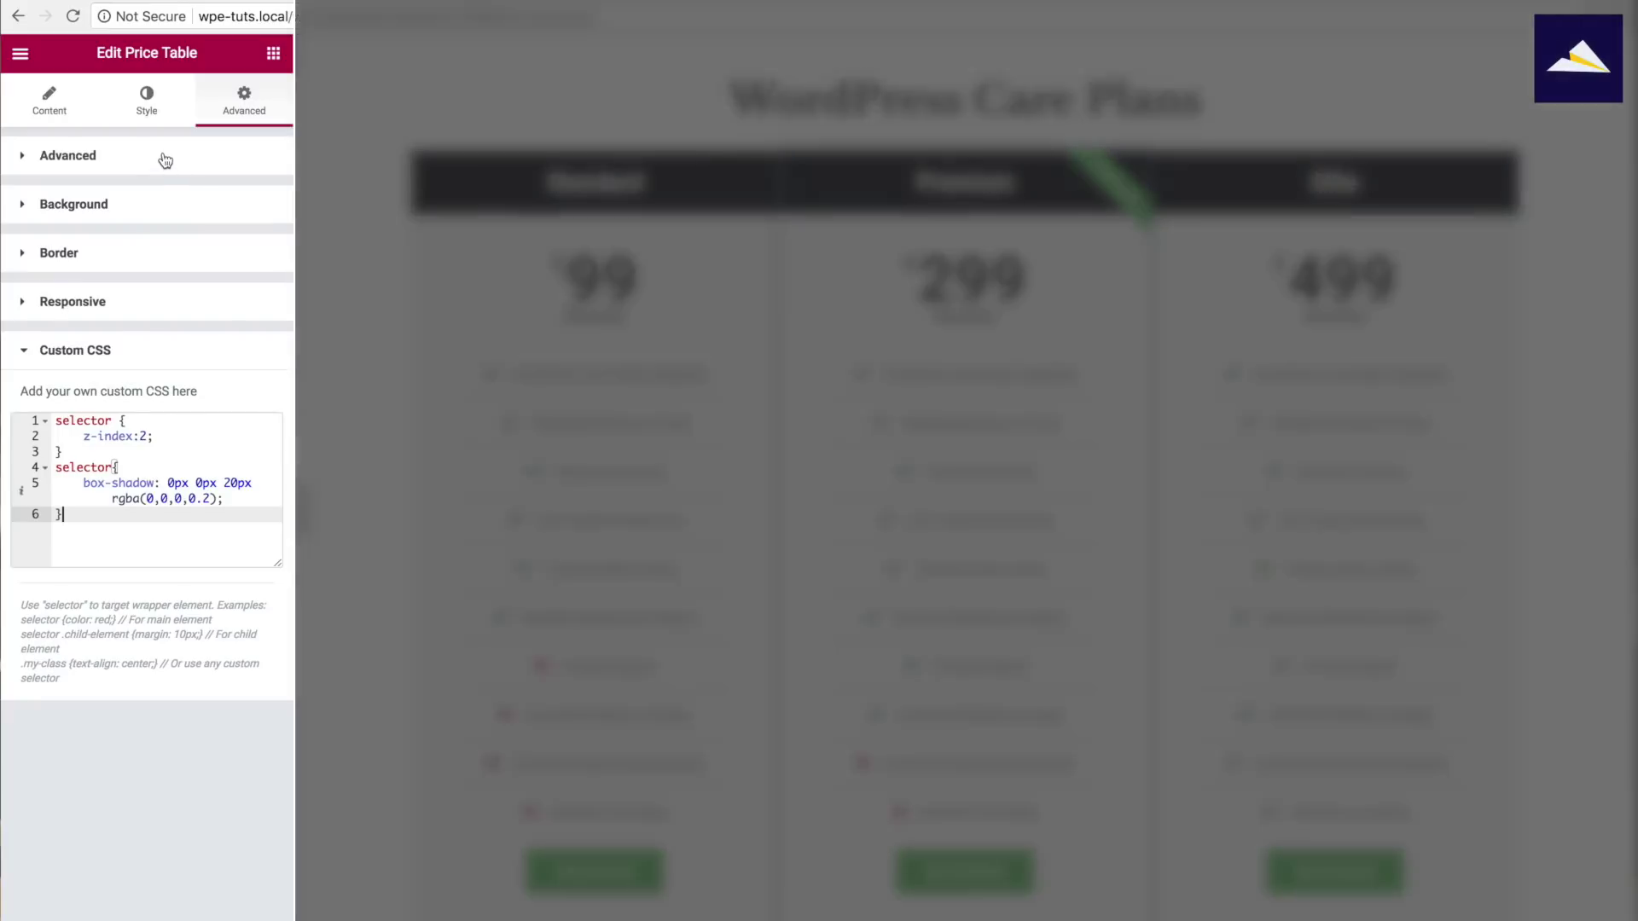
Set the Premium price table's padding to 20 px on all sides
{"action": "left_click", "coordinate": [162, 155]}
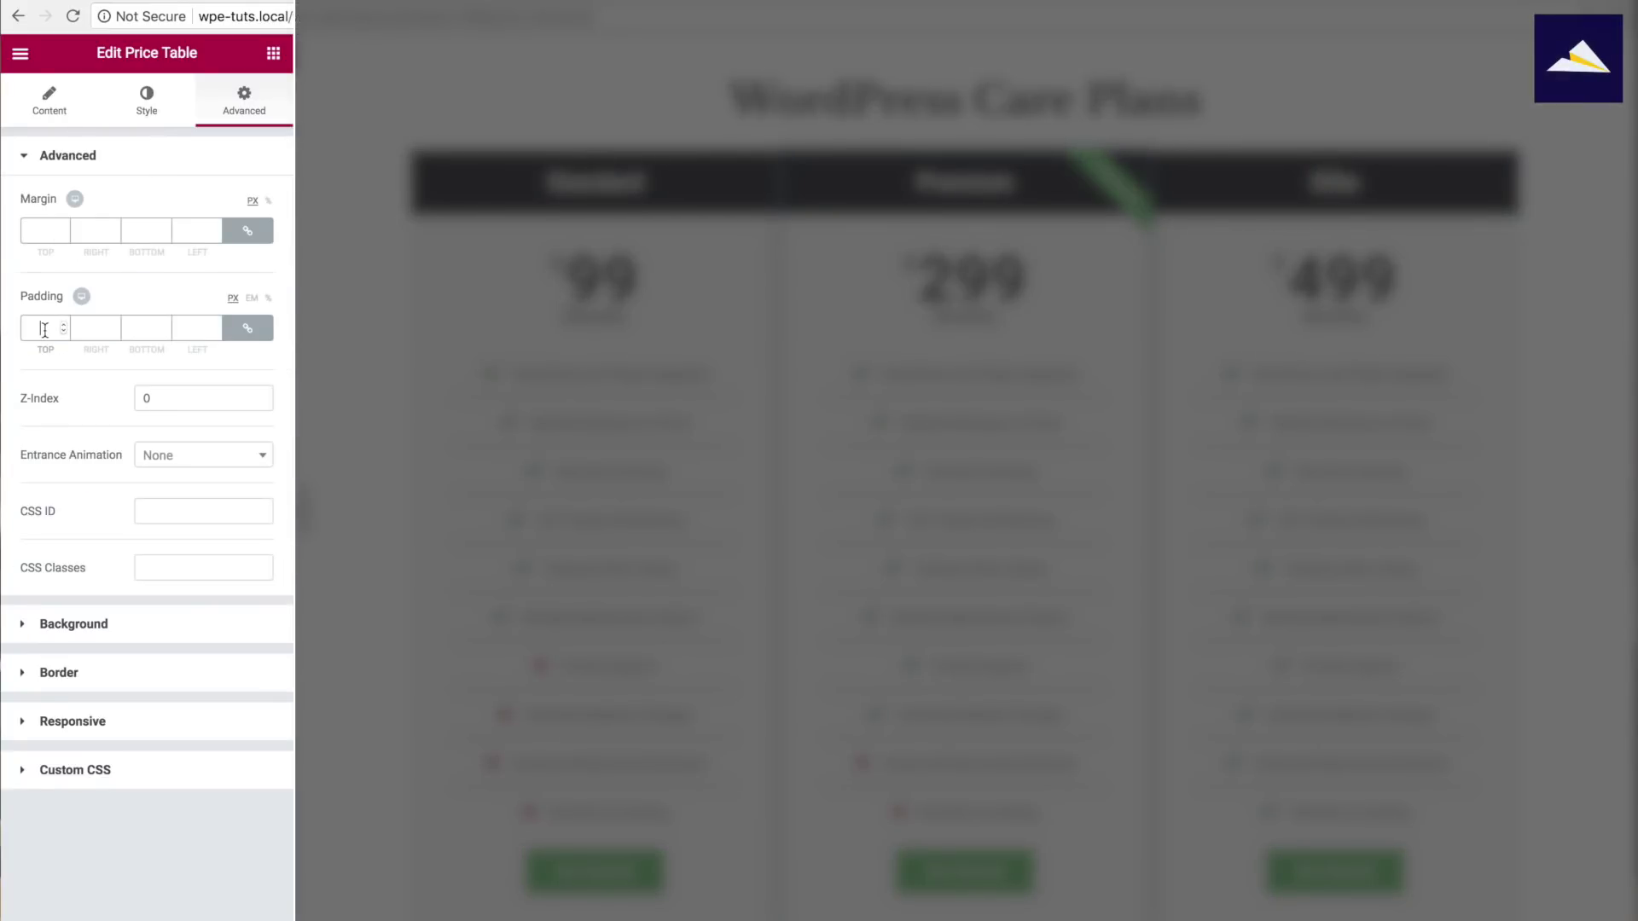
{"action": "left_click", "coordinate": [143, 327]}
{"action": "type", "text": "20"}
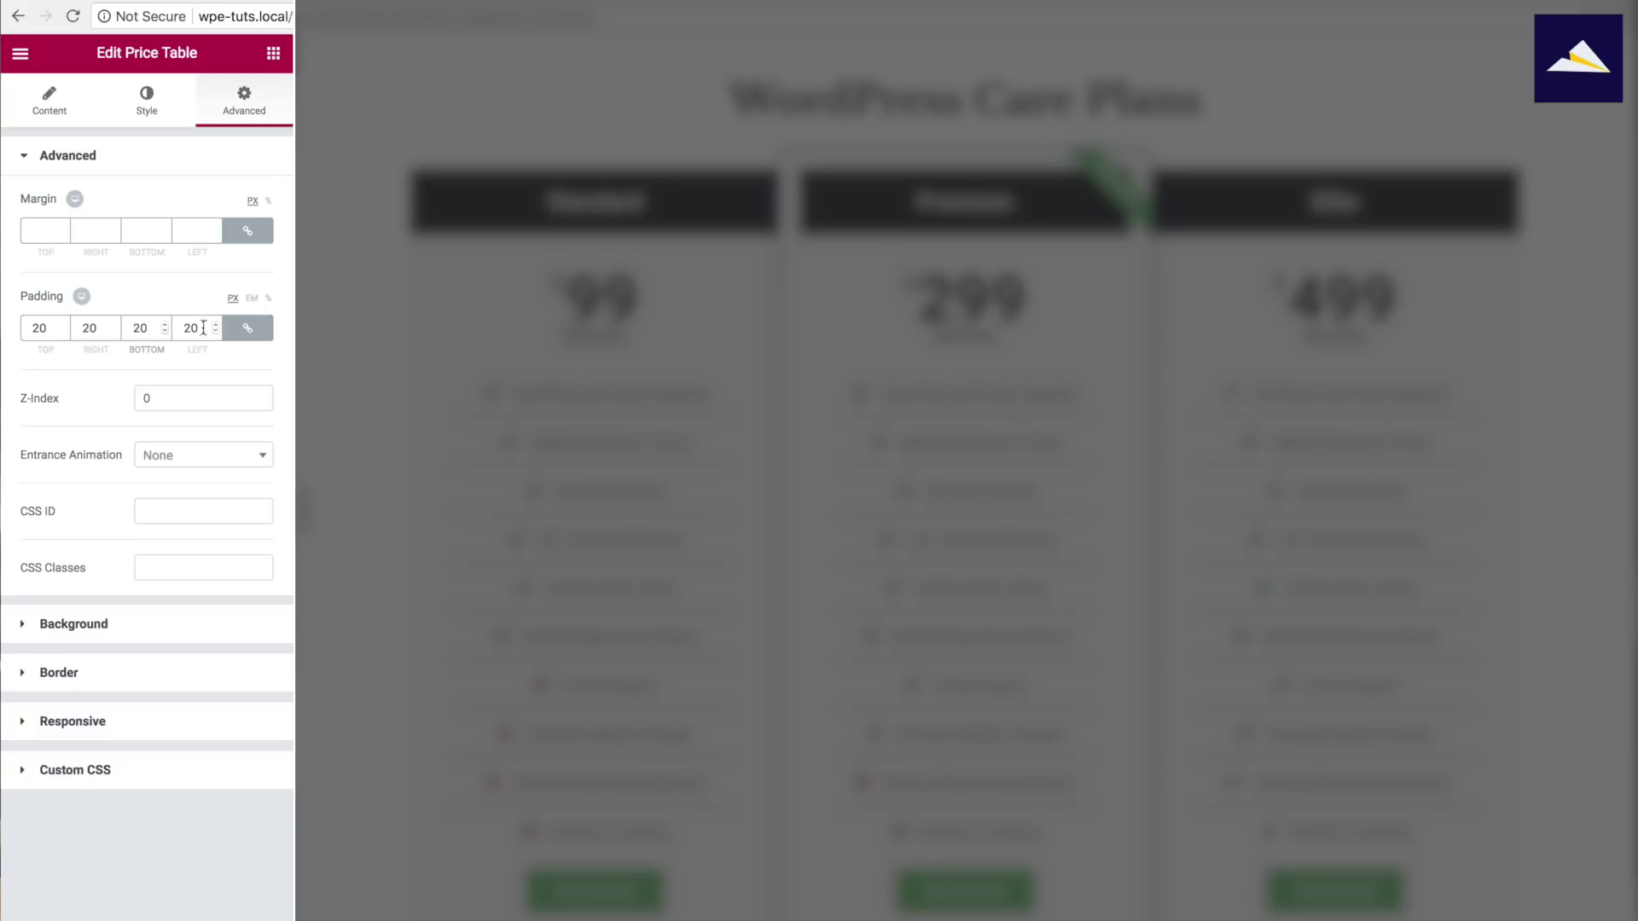
Unlink the Premium price table's padding values and set the top, right and left padding to 0
{"action": "left_click", "coordinate": [248, 328]}
{"action": "left_click", "coordinate": [181, 327]}
{"action": "key", "text": "Up"}
{"action": "key", "text": "BackSpace"}
{"action": "key", "text": "BackSpace"}
{"action": "type", "text": "0"}
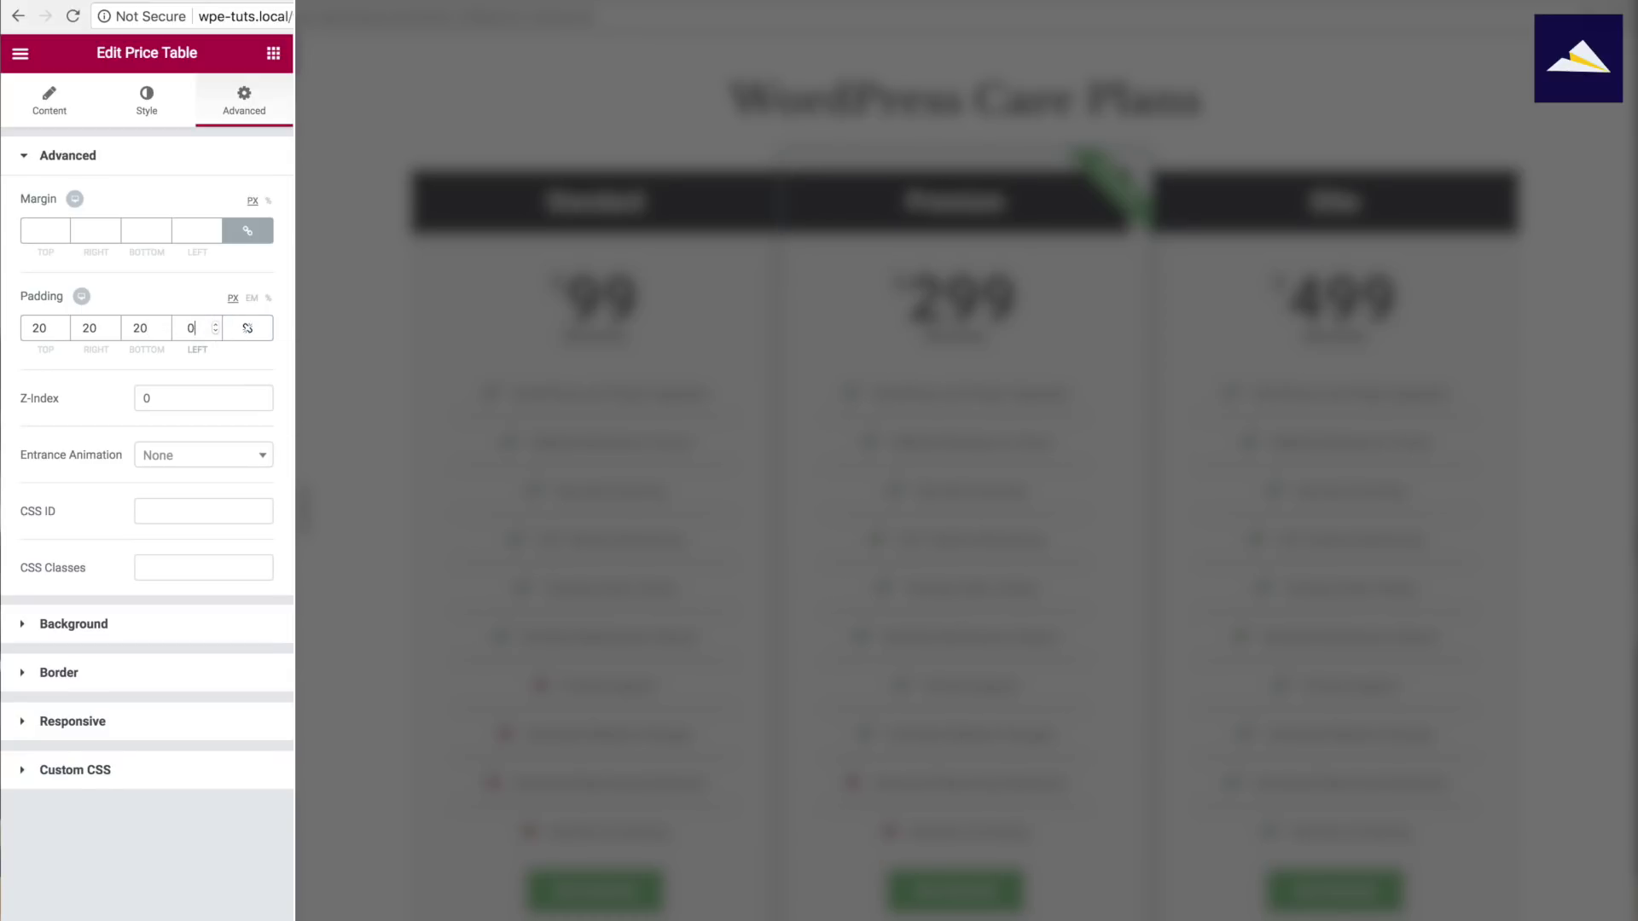
{"action": "left_click", "coordinate": [99, 328]}
{"action": "key", "text": "BackSpace"}
{"action": "key", "text": "BackSpace"}
{"action": "type", "text": "0"}
{"action": "double_click", "coordinate": [40, 328]}
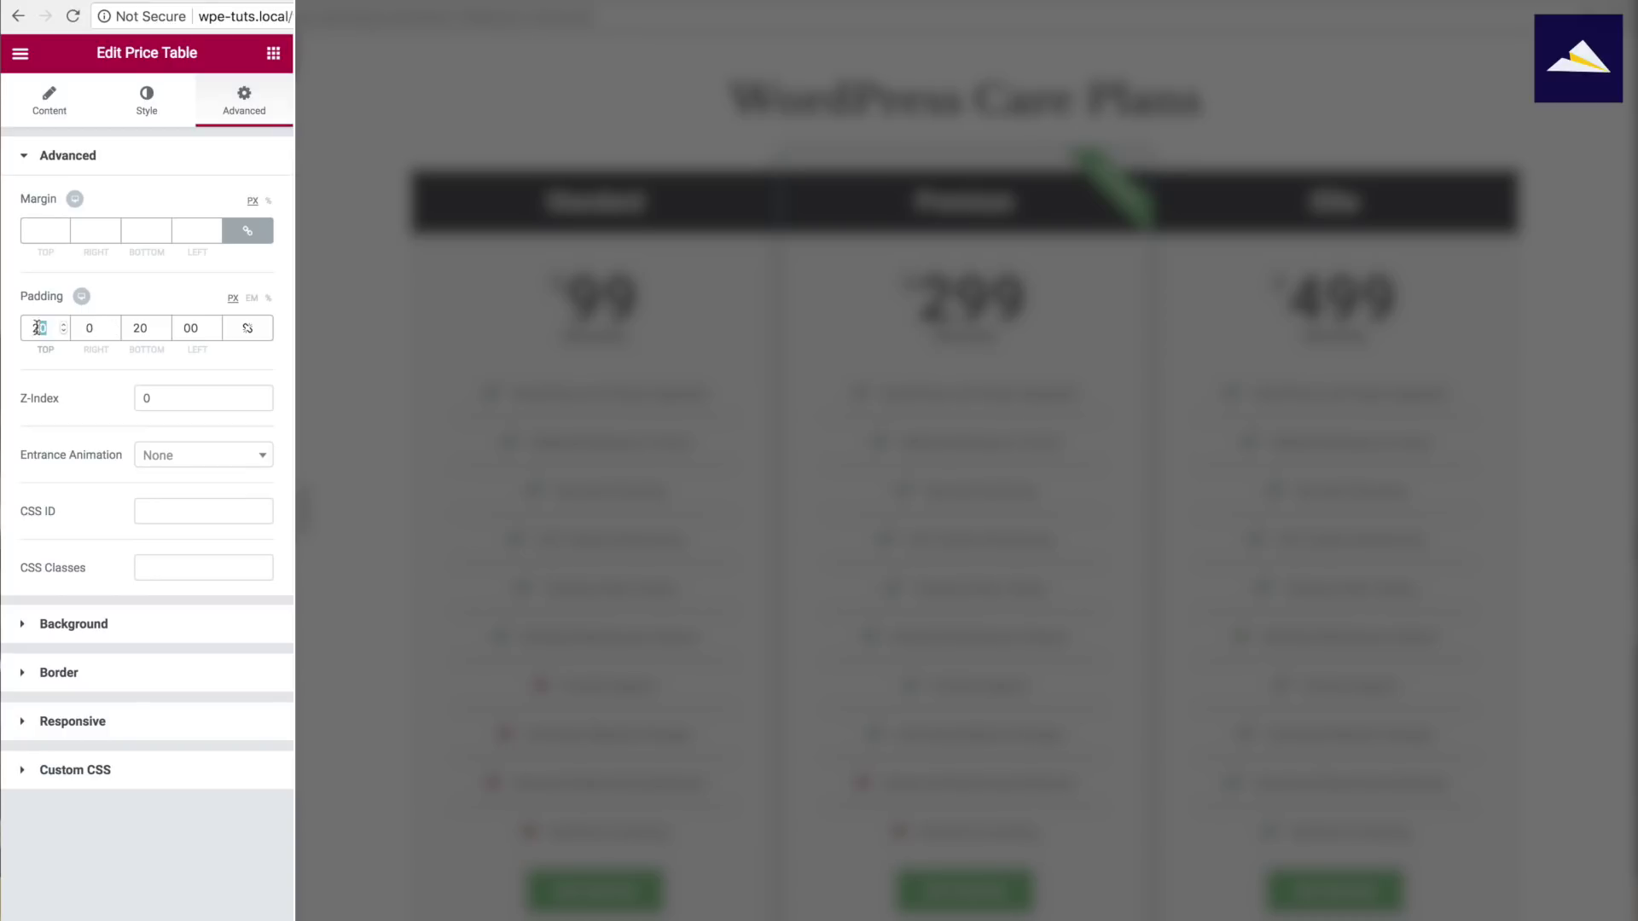
{"action": "type", "text": "0"}
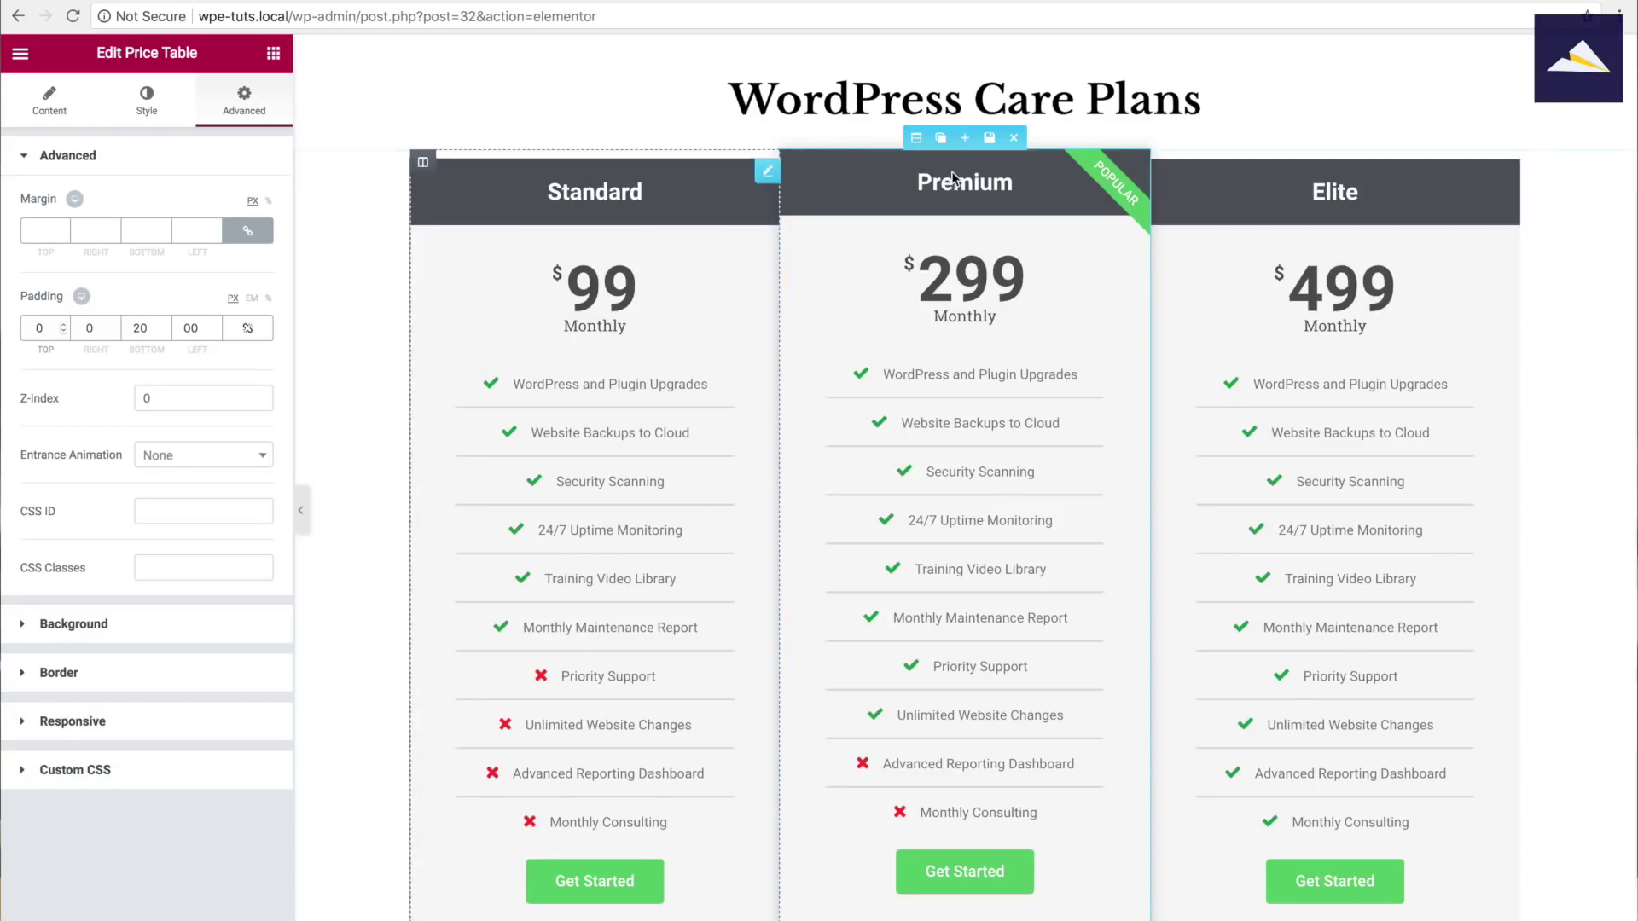
{"action": "left_click", "coordinate": [916, 137]}
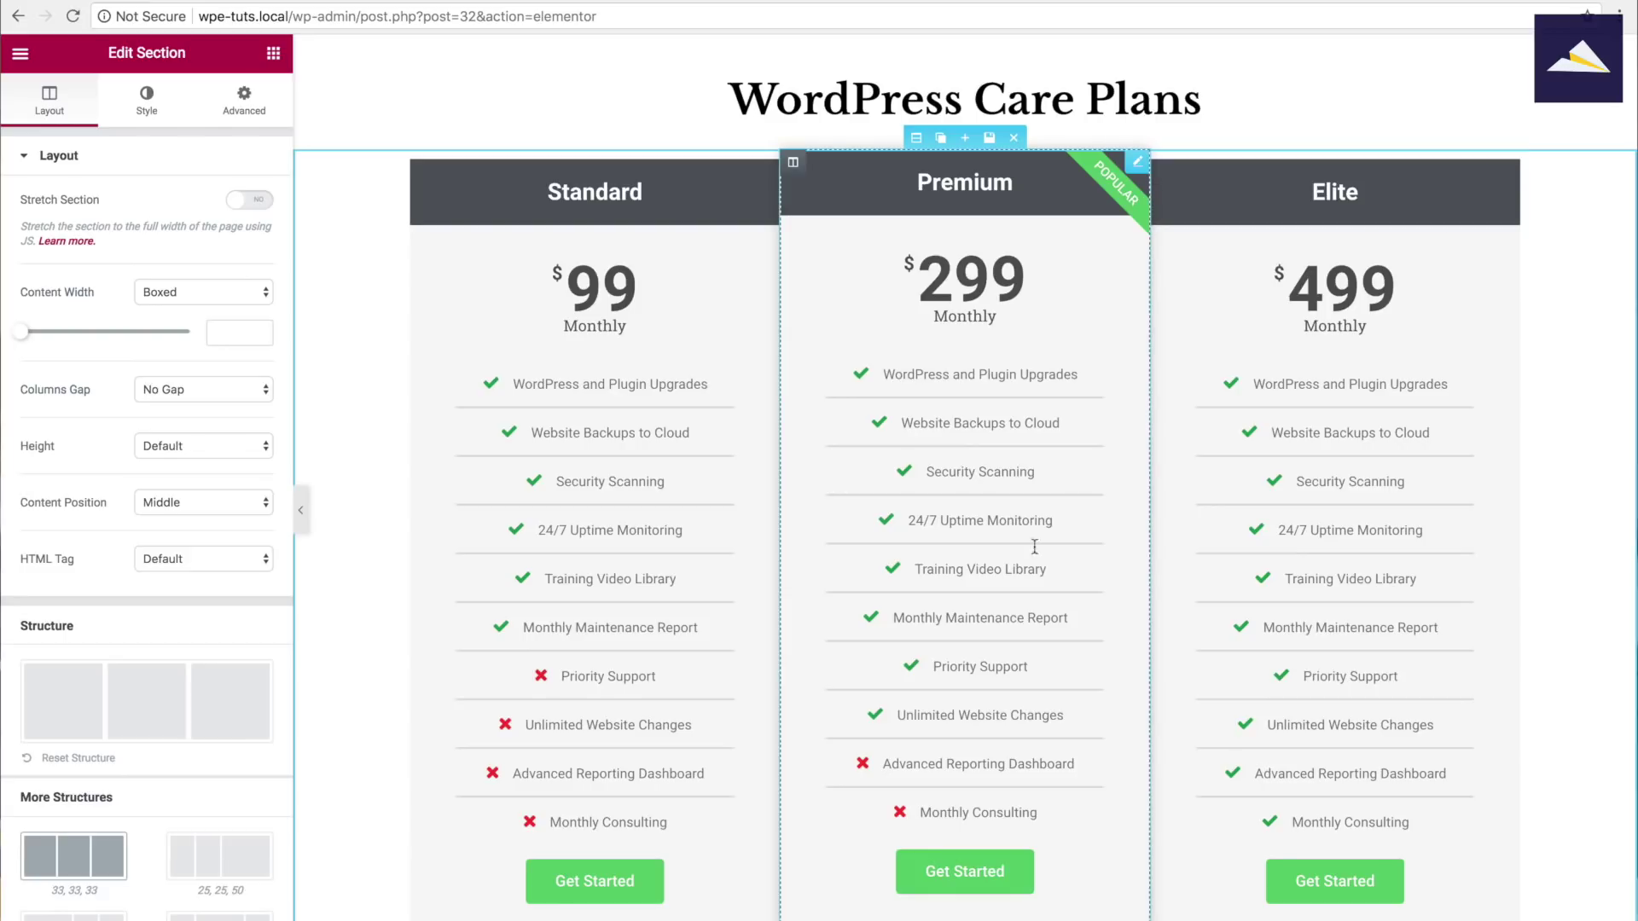
Align the Standard price table's features list left and set its width to 70
{"action": "left_click", "coordinate": [597, 359]}
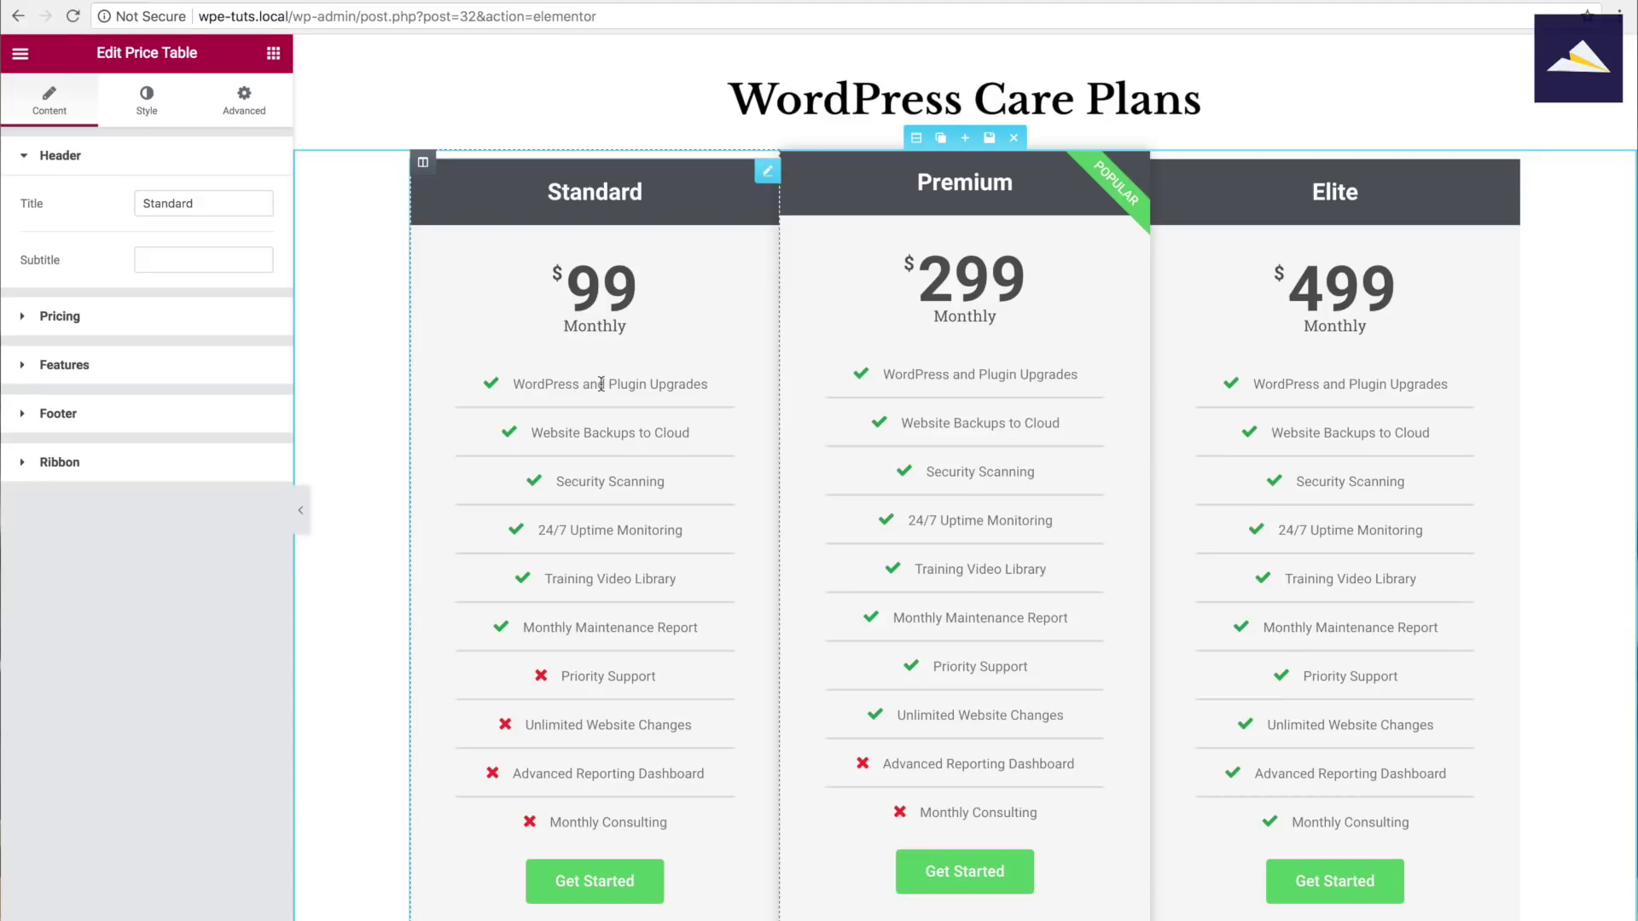
{"action": "left_click", "coordinate": [147, 104]}
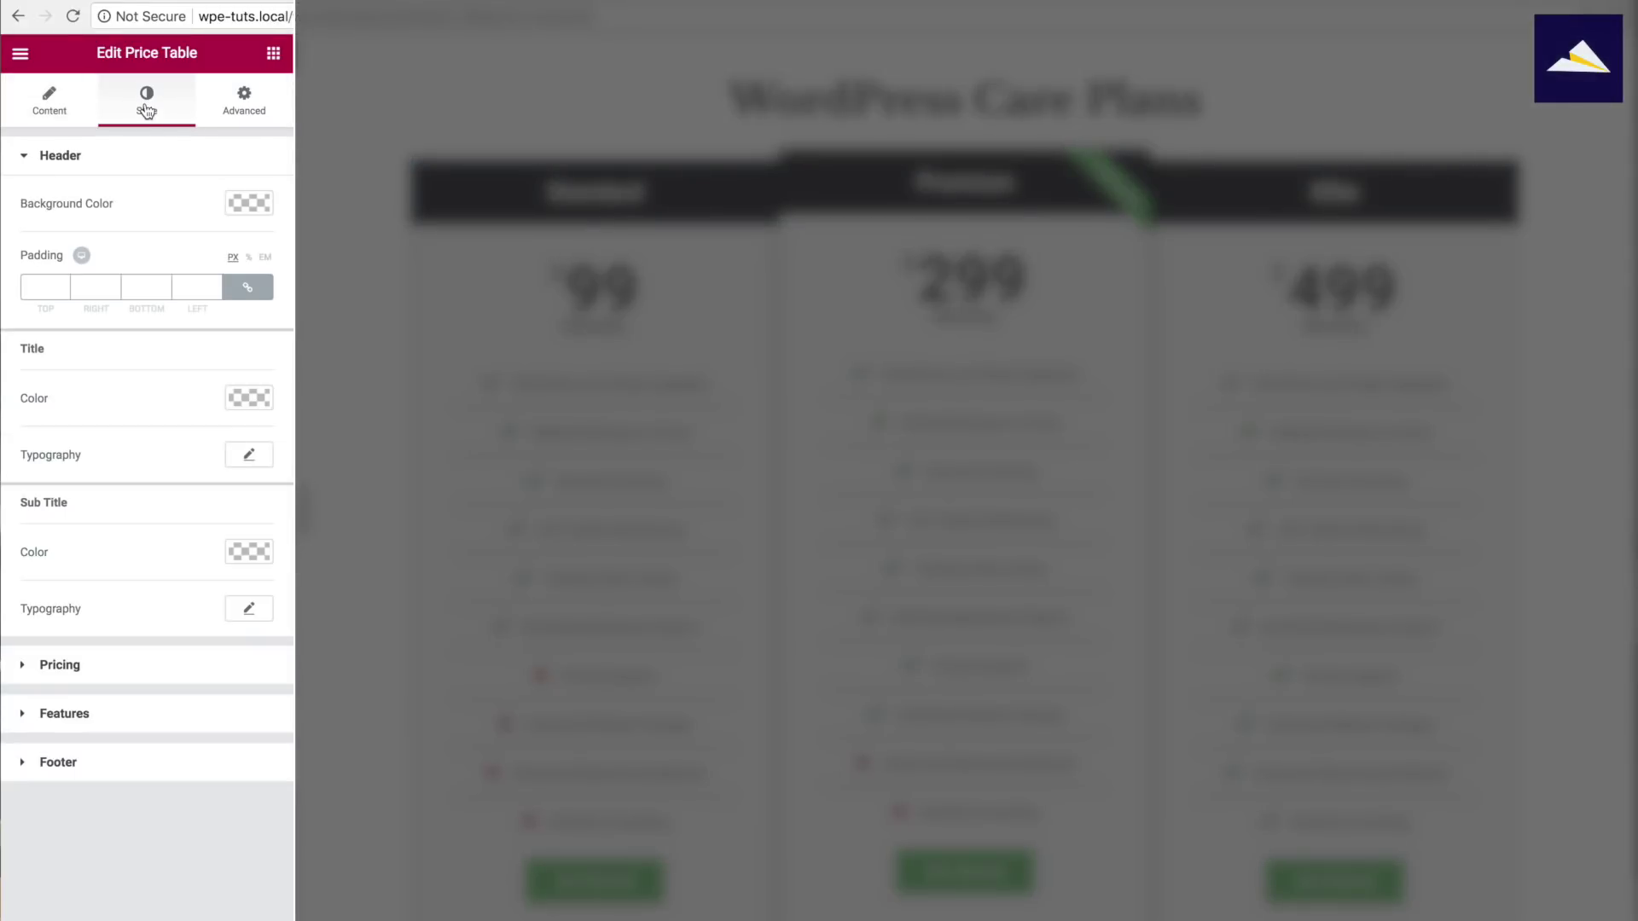
{"action": "left_click", "coordinate": [94, 715]}
{"action": "scroll", "coordinate": [111, 528], "scroll_direction": "down", "scroll_amount": 3}
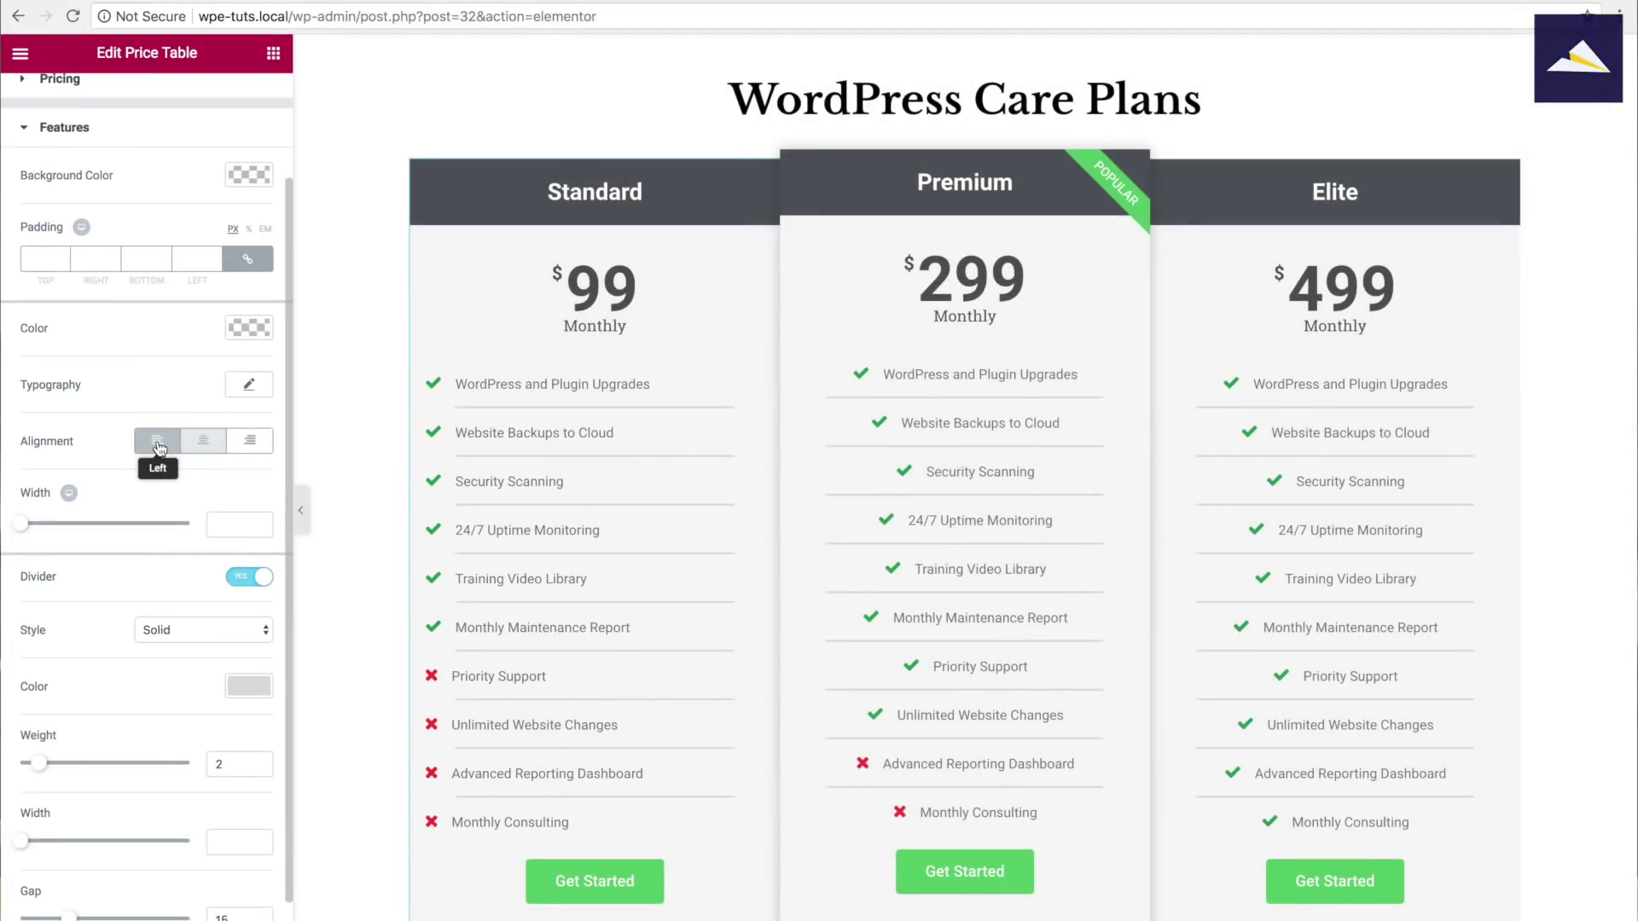
{"action": "left_click", "coordinate": [157, 440]}
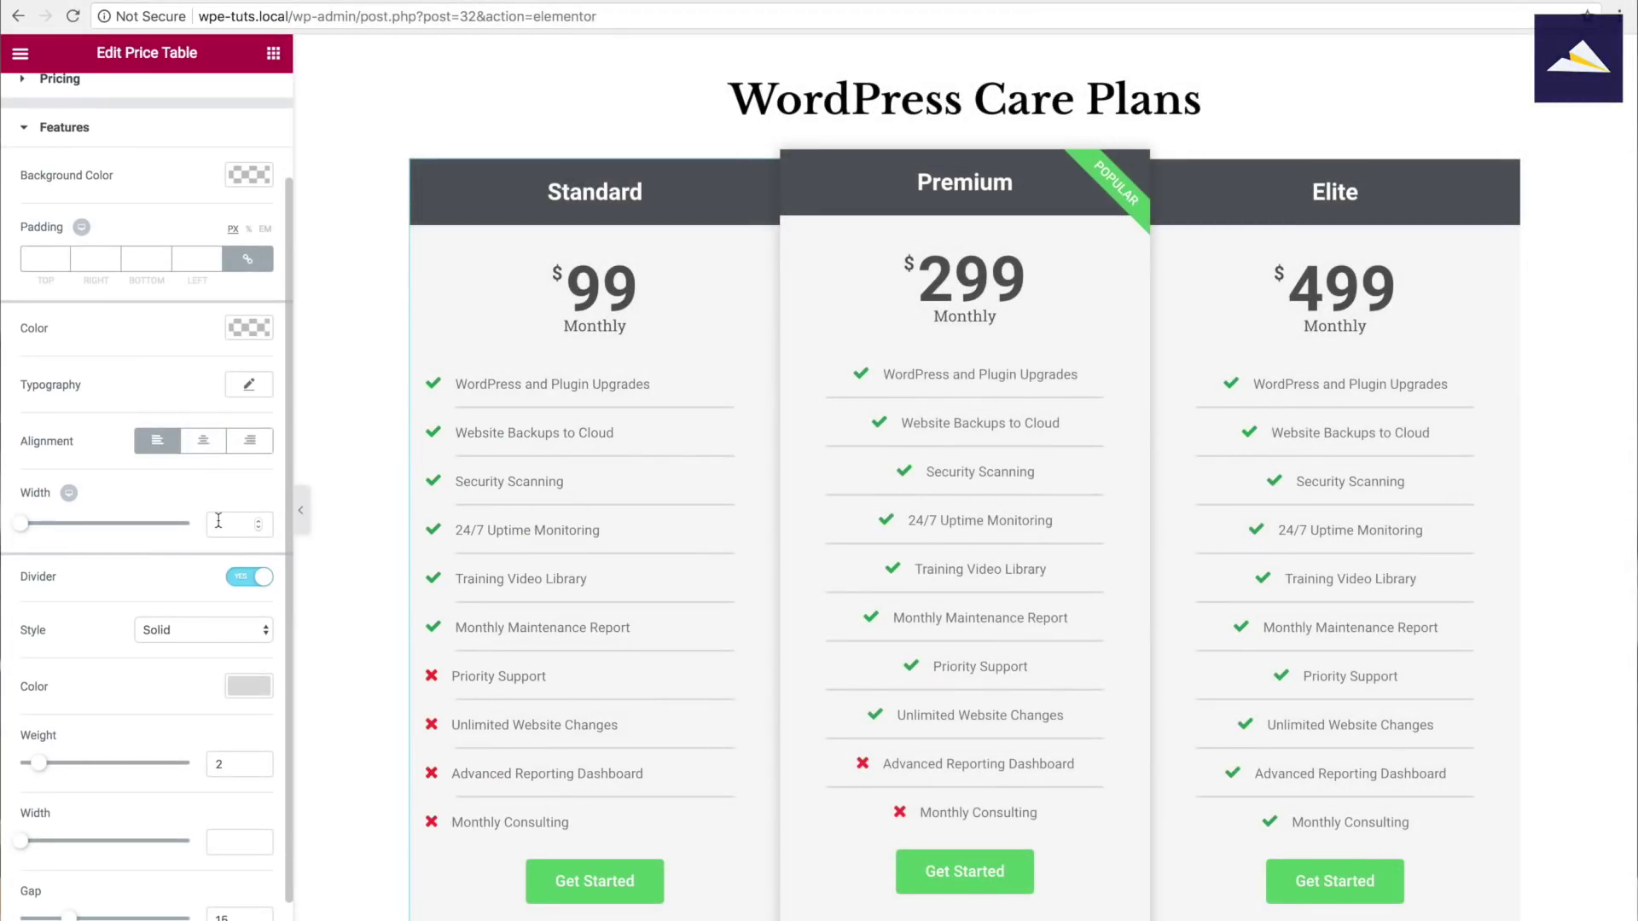
{"action": "left_click_drag", "start_coordinate": [21, 524], "coordinate": [139, 528]}
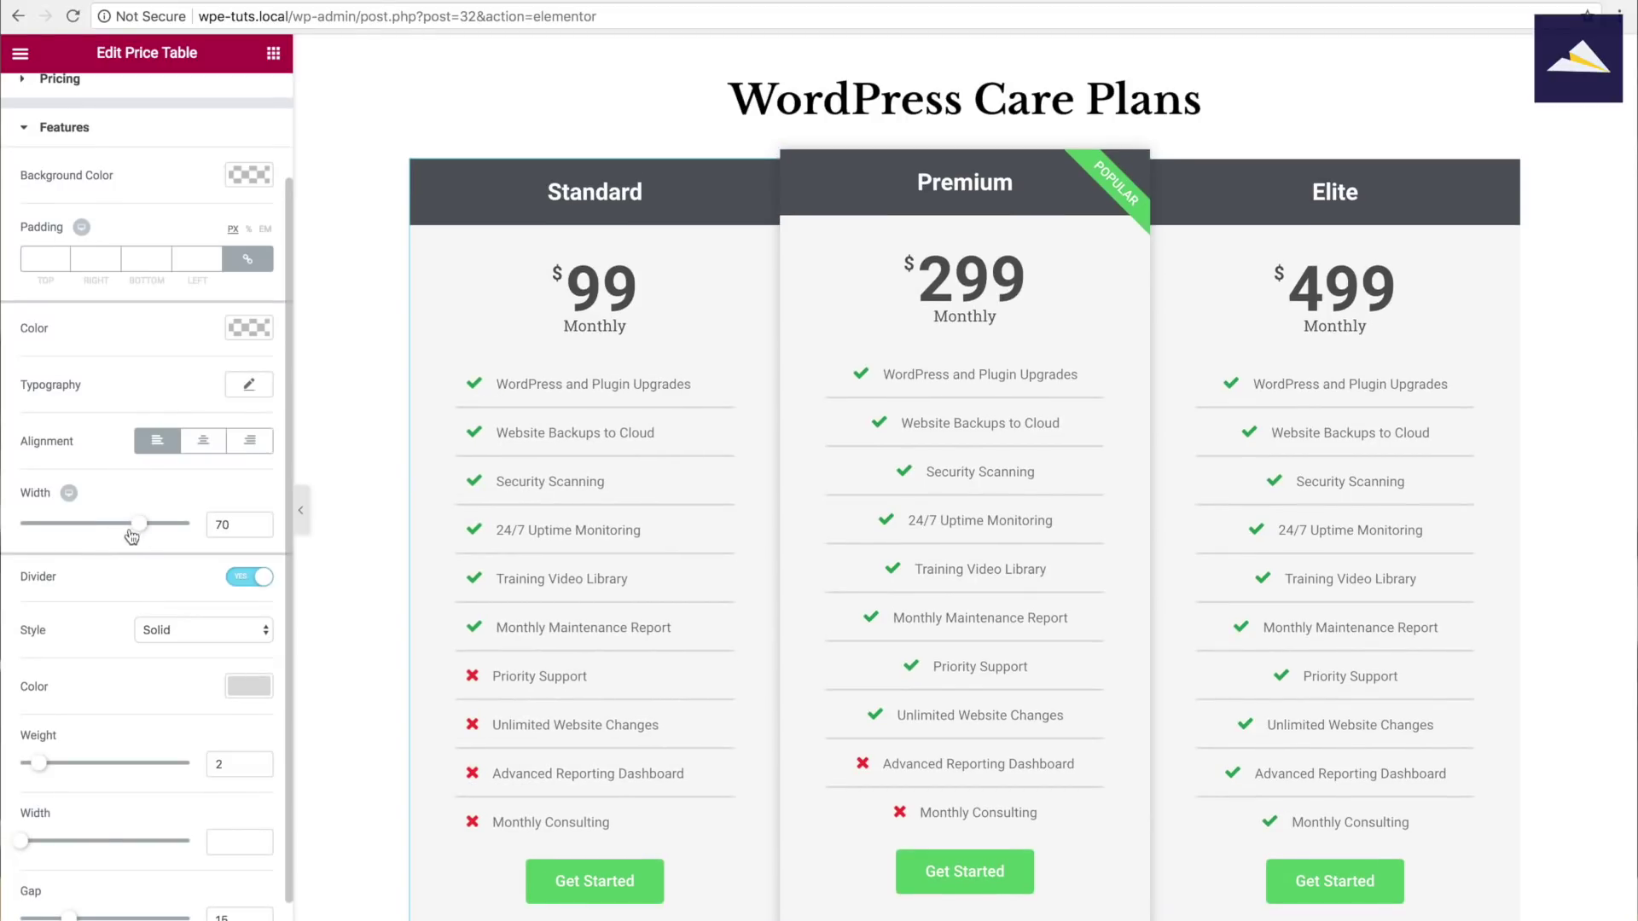
{"action": "left_click_drag", "start_coordinate": [242, 526], "coordinate": [207, 524]}
Align the Premium price table's features list left and set its width to 70
{"action": "left_click", "coordinate": [975, 396]}
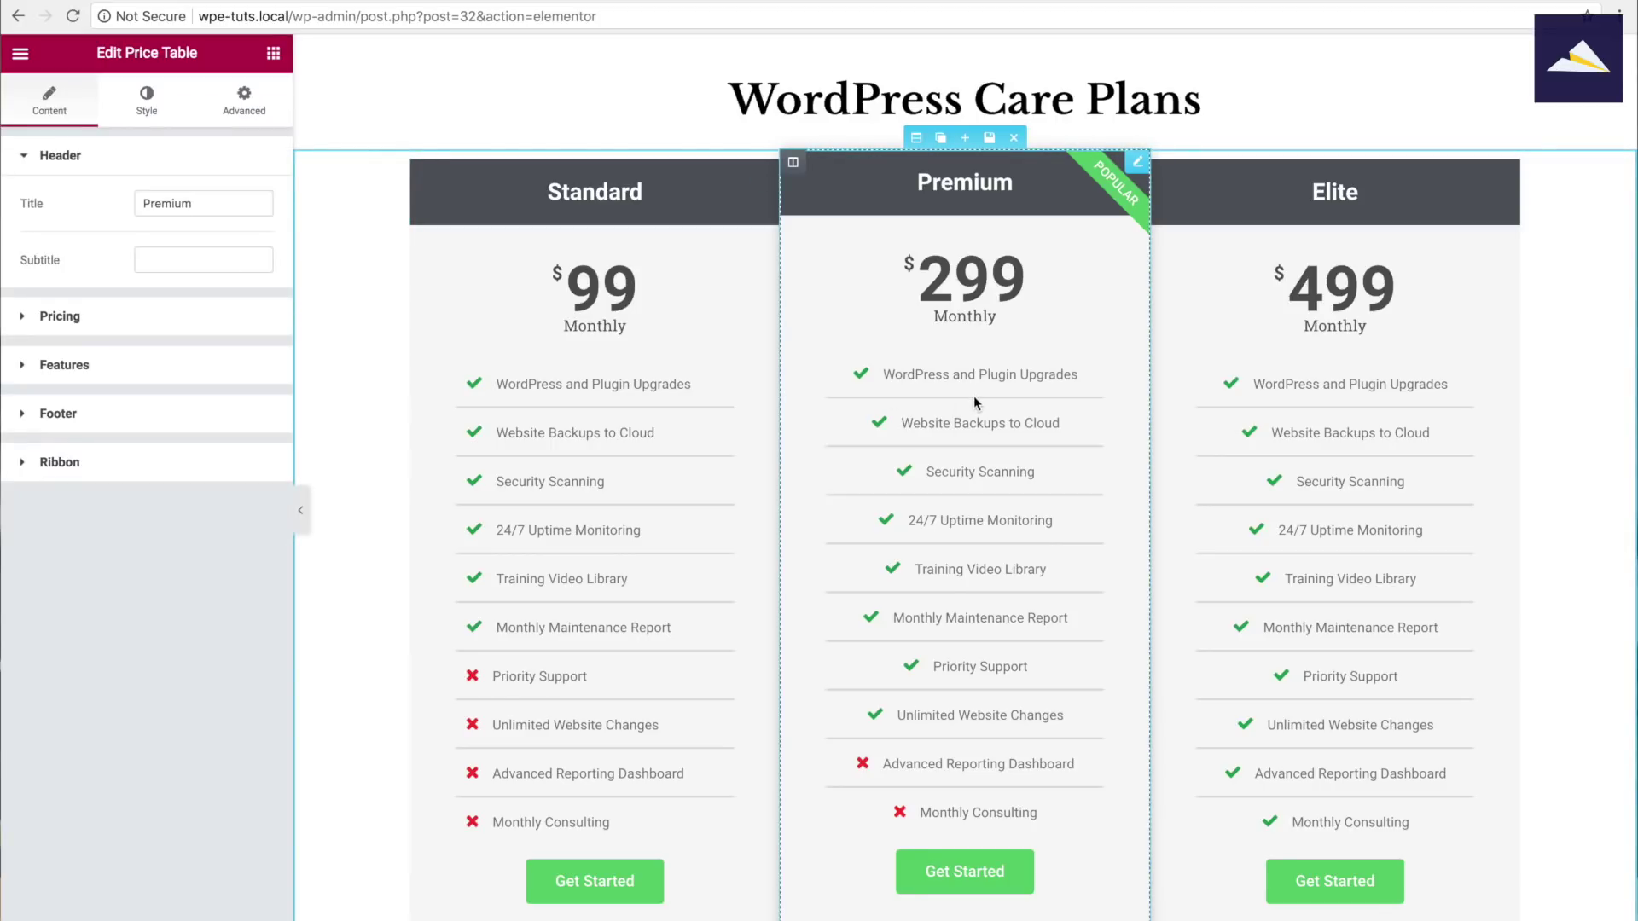
{"action": "left_click", "coordinate": [71, 373]}
{"action": "left_click", "coordinate": [101, 255]}
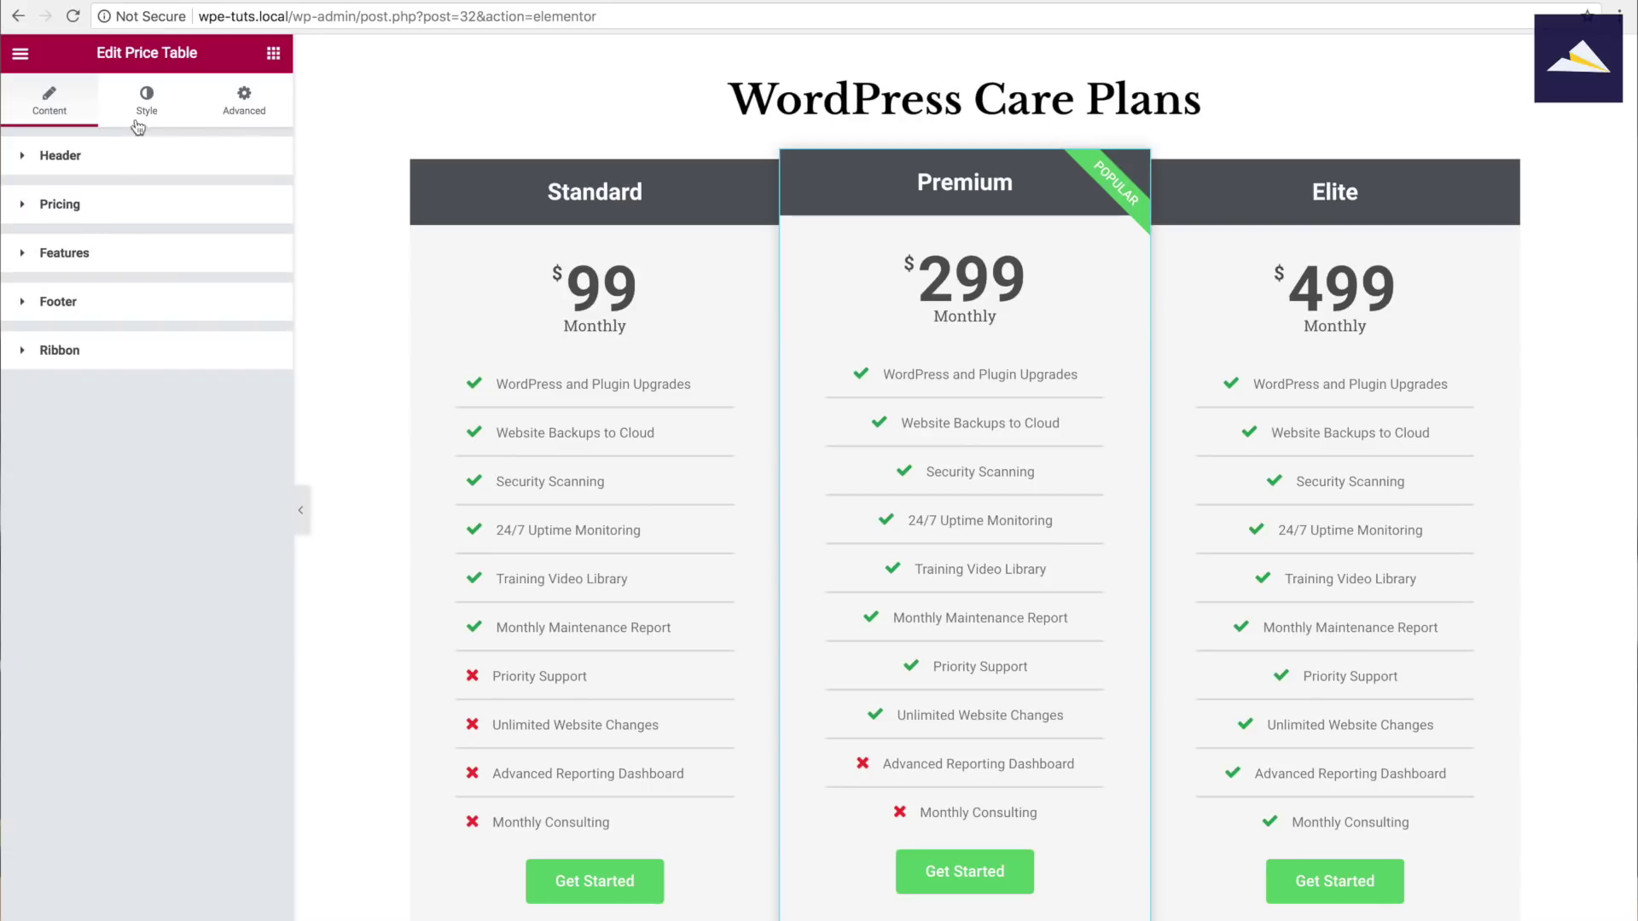
{"action": "left_click", "coordinate": [158, 119]}
{"action": "left_click", "coordinate": [74, 718]}
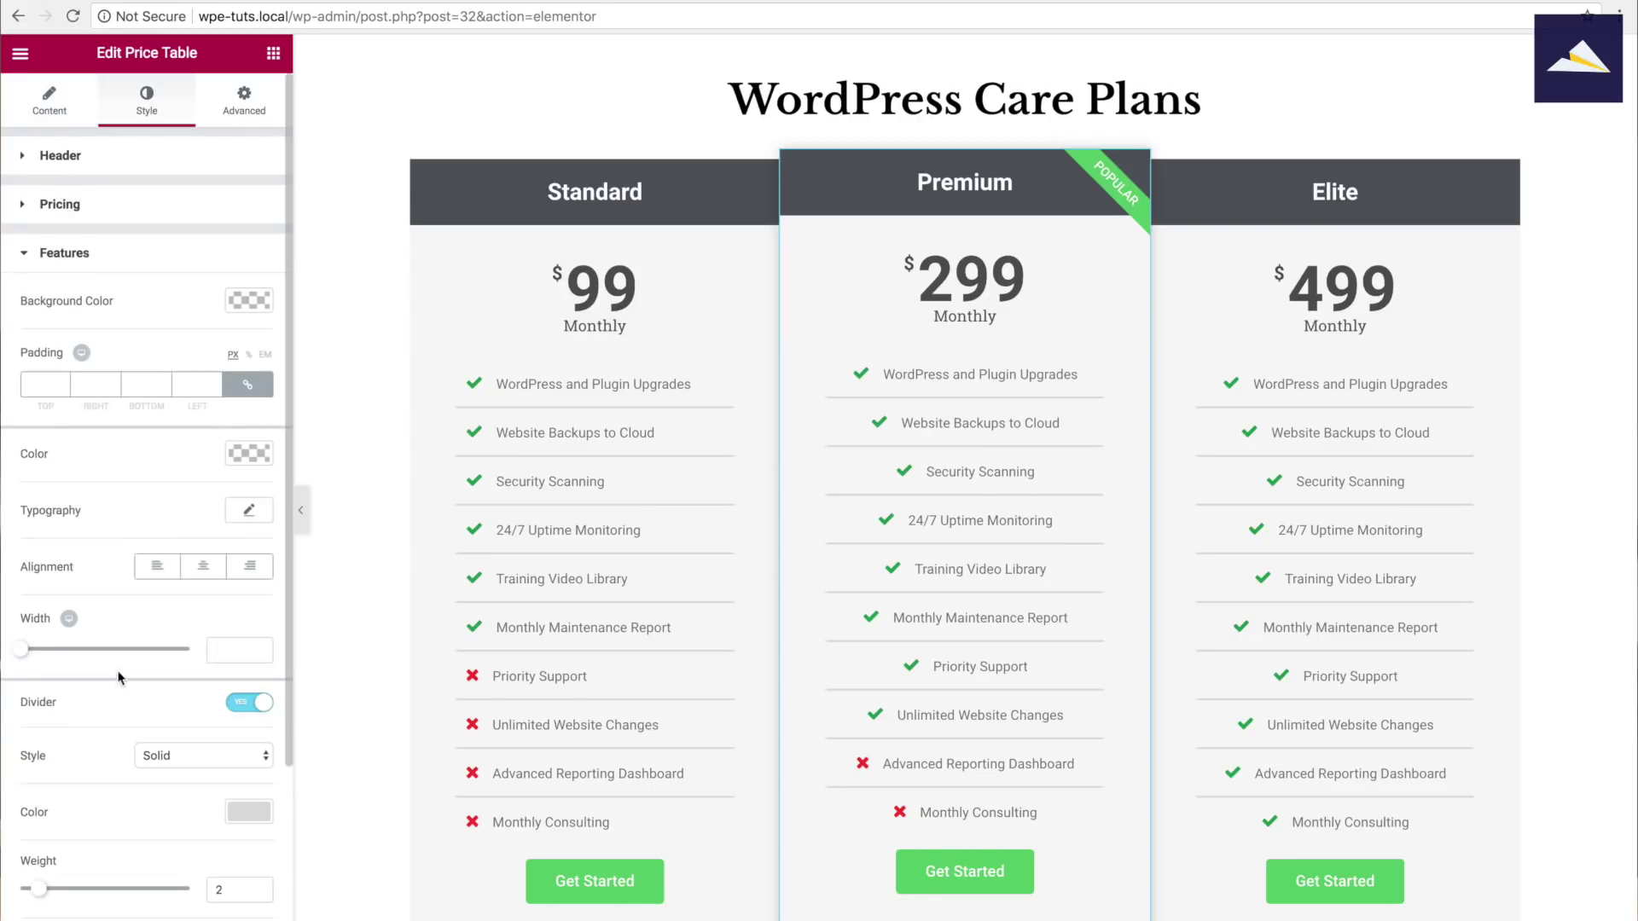
{"action": "scroll", "coordinate": [114, 563], "scroll_direction": "down", "scroll_amount": 1}
{"action": "left_click", "coordinate": [156, 496]}
{"action": "left_click", "coordinate": [223, 581]}
{"action": "type", "text": "70"}
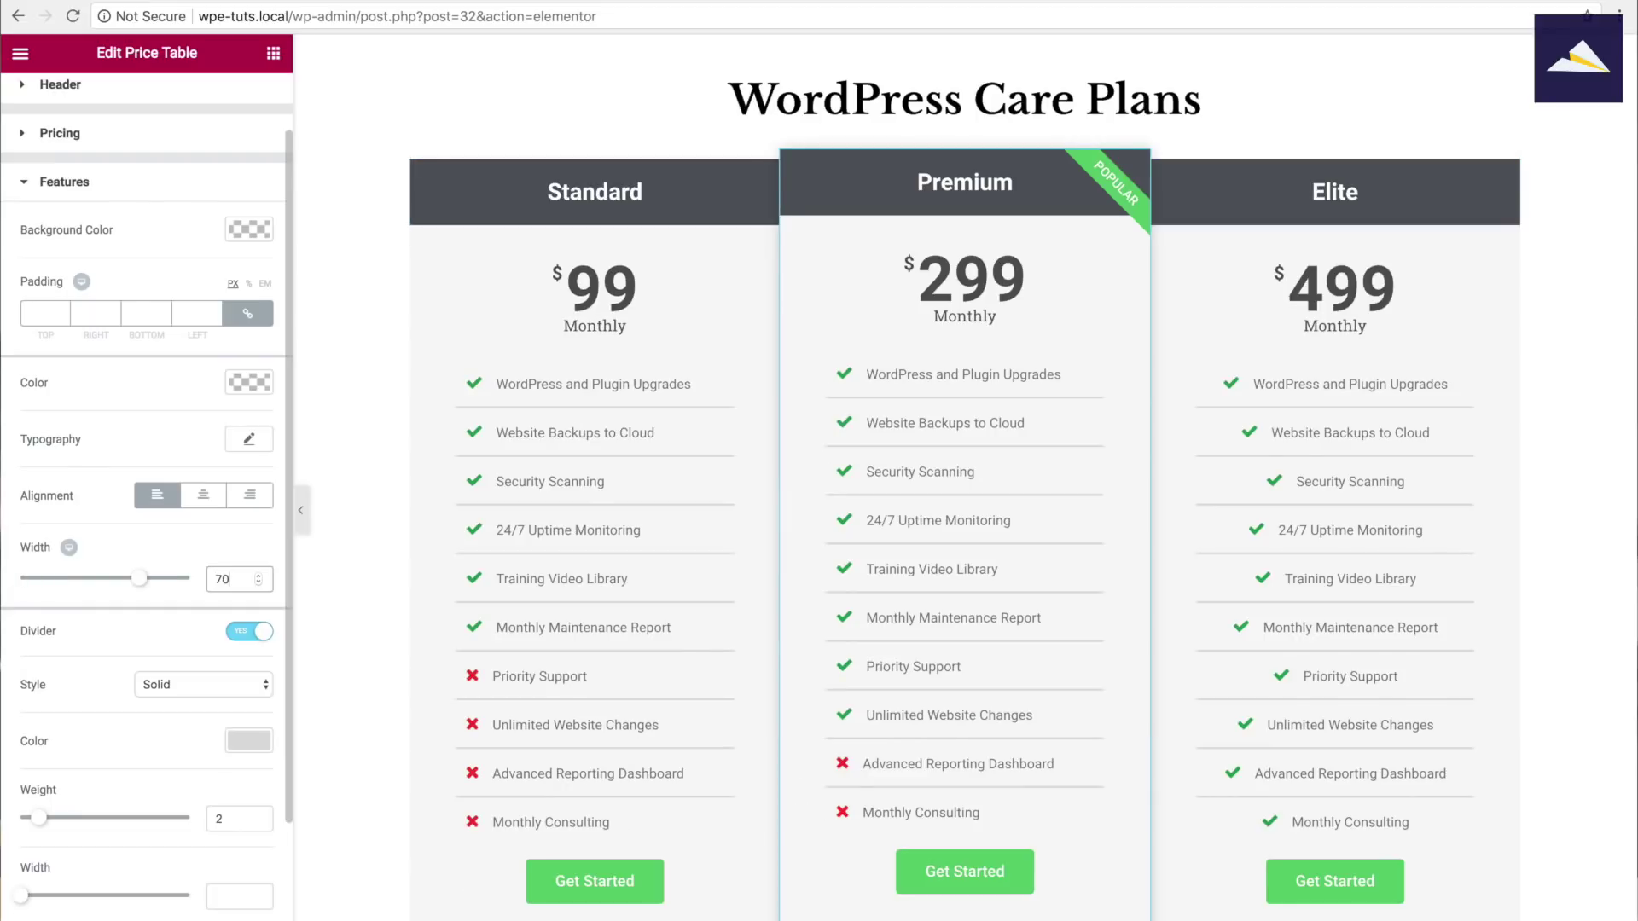
Align the Elite price table's features list left and set its width to 70
{"action": "left_click", "coordinate": [1310, 489]}
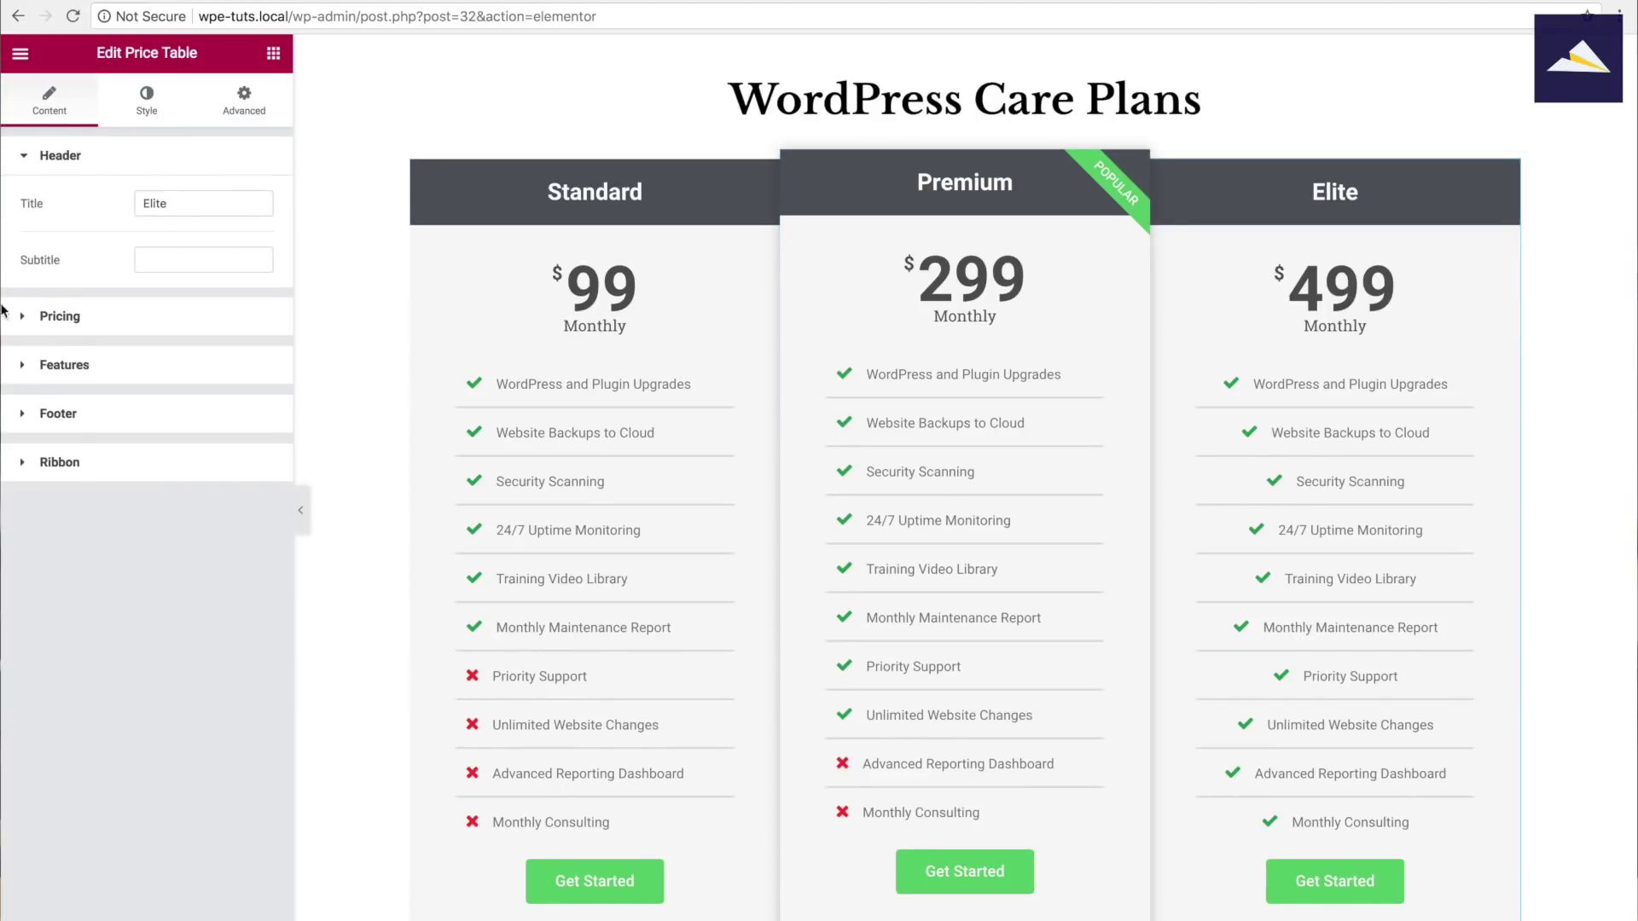
{"action": "left_click", "coordinate": [149, 108]}
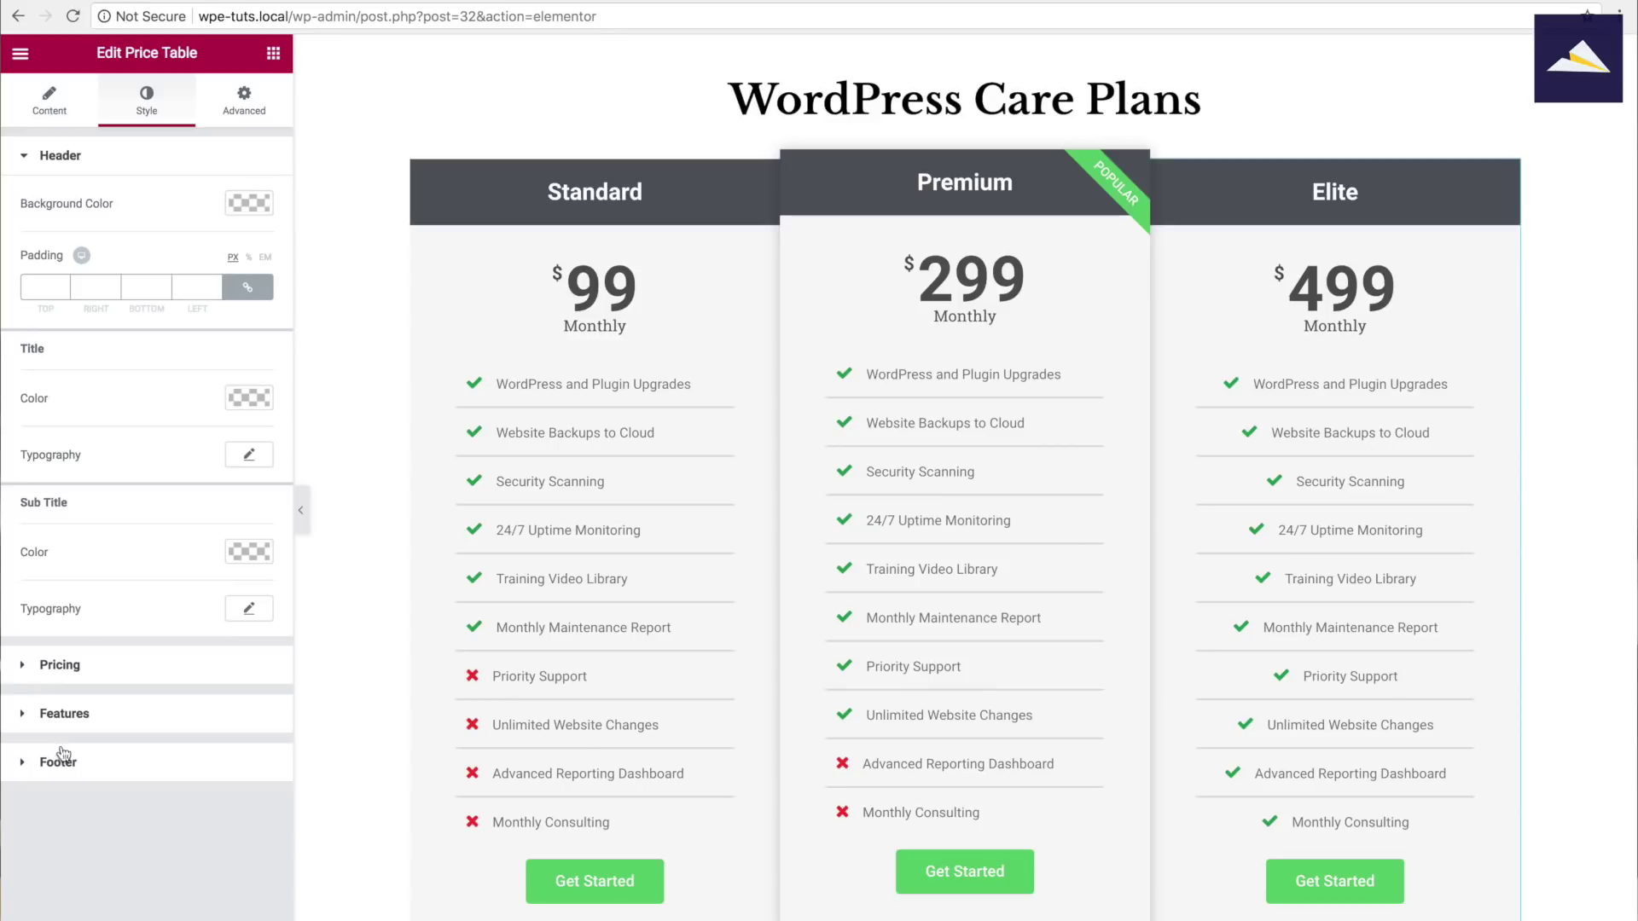
{"action": "left_click", "coordinate": [67, 716]}
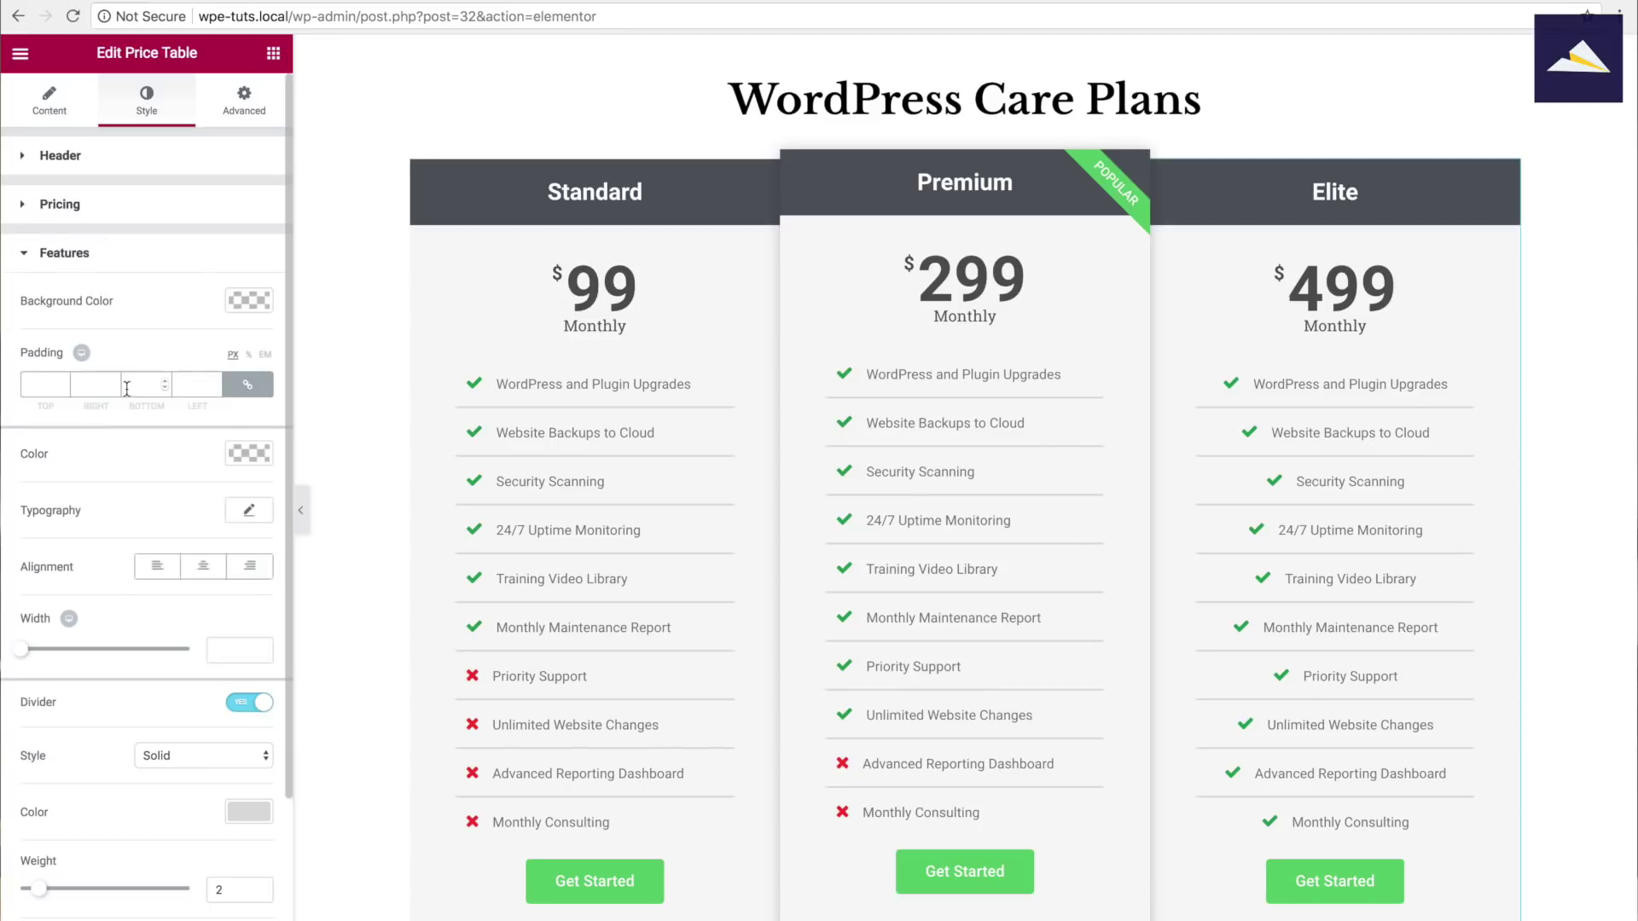
{"action": "left_click", "coordinate": [154, 568]}
{"action": "left_click", "coordinate": [237, 649]}
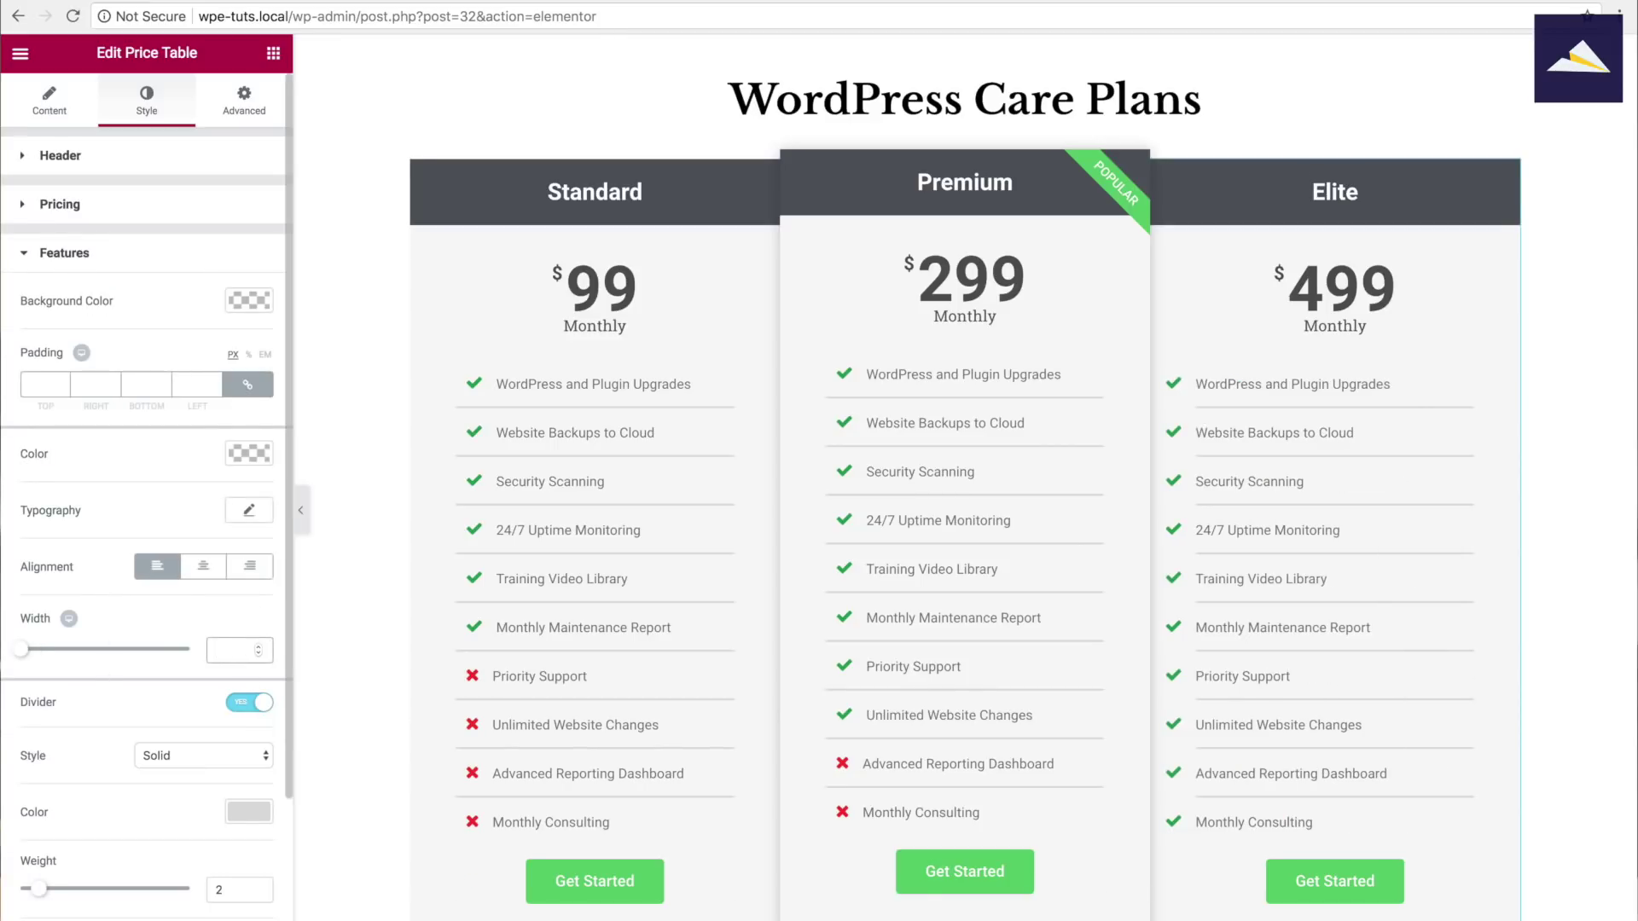
{"action": "type", "text": "70"}
Preview the page and examine the spacing around the price tables and the Frequently Asked Questions section
{"action": "scroll", "coordinate": [955, 362], "scroll_direction": "up", "scroll_amount": 3}
{"action": "scroll", "coordinate": [955, 362], "scroll_direction": "down", "scroll_amount": 2}
{"action": "scroll", "coordinate": [954, 362], "scroll_direction": "down", "scroll_amount": 5}
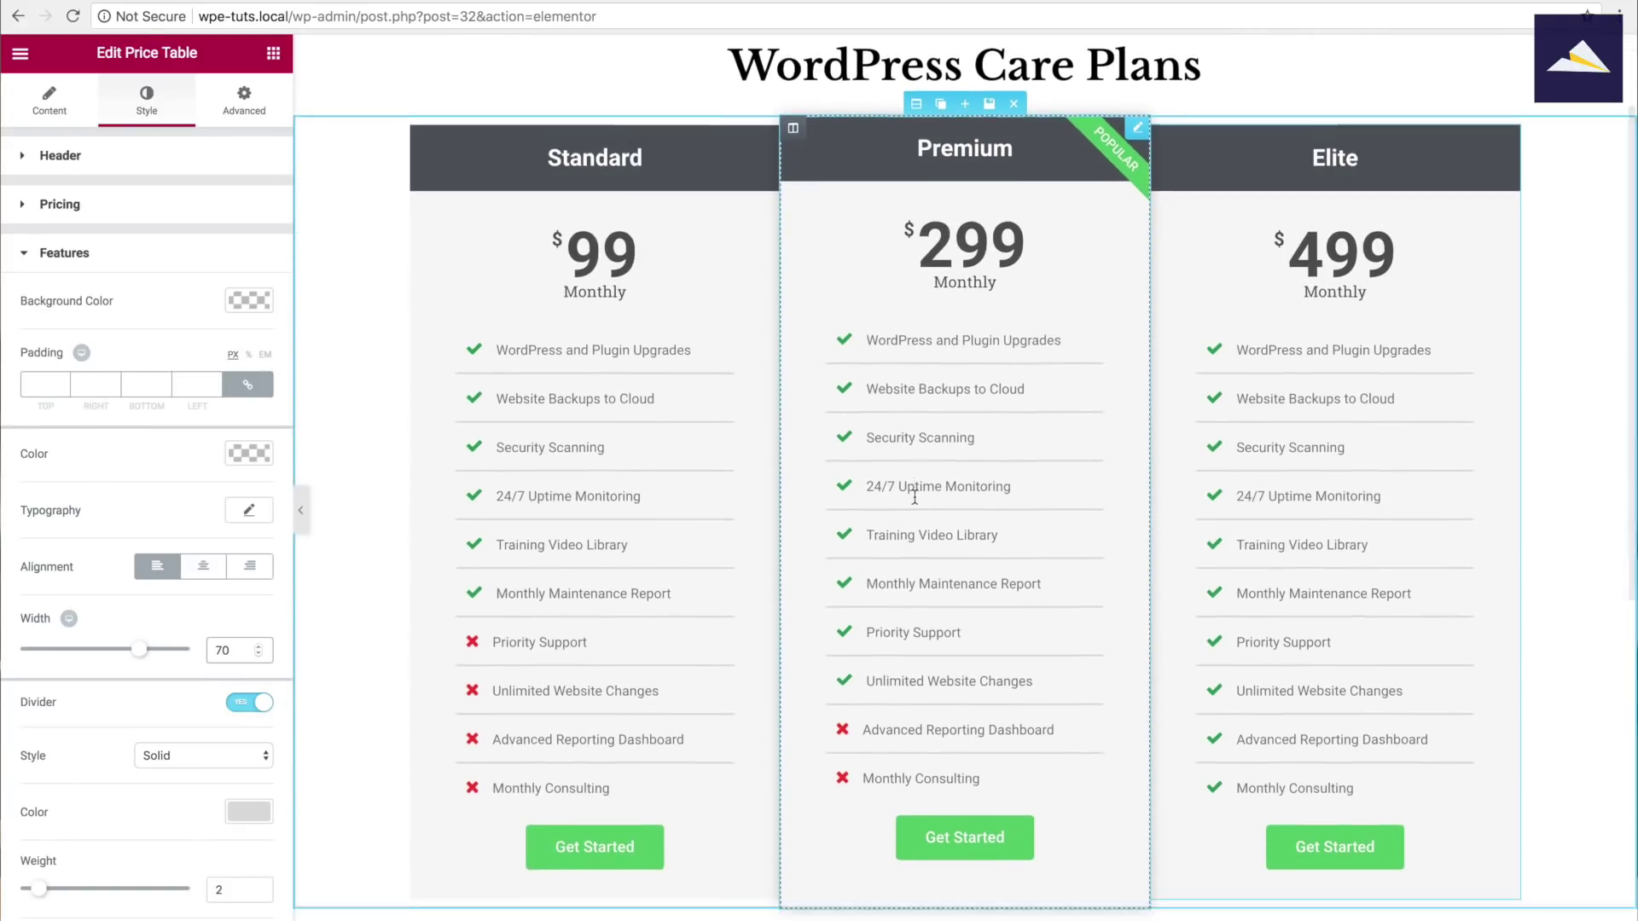
{"action": "scroll", "coordinate": [896, 512], "scroll_direction": "down", "scroll_amount": 2}
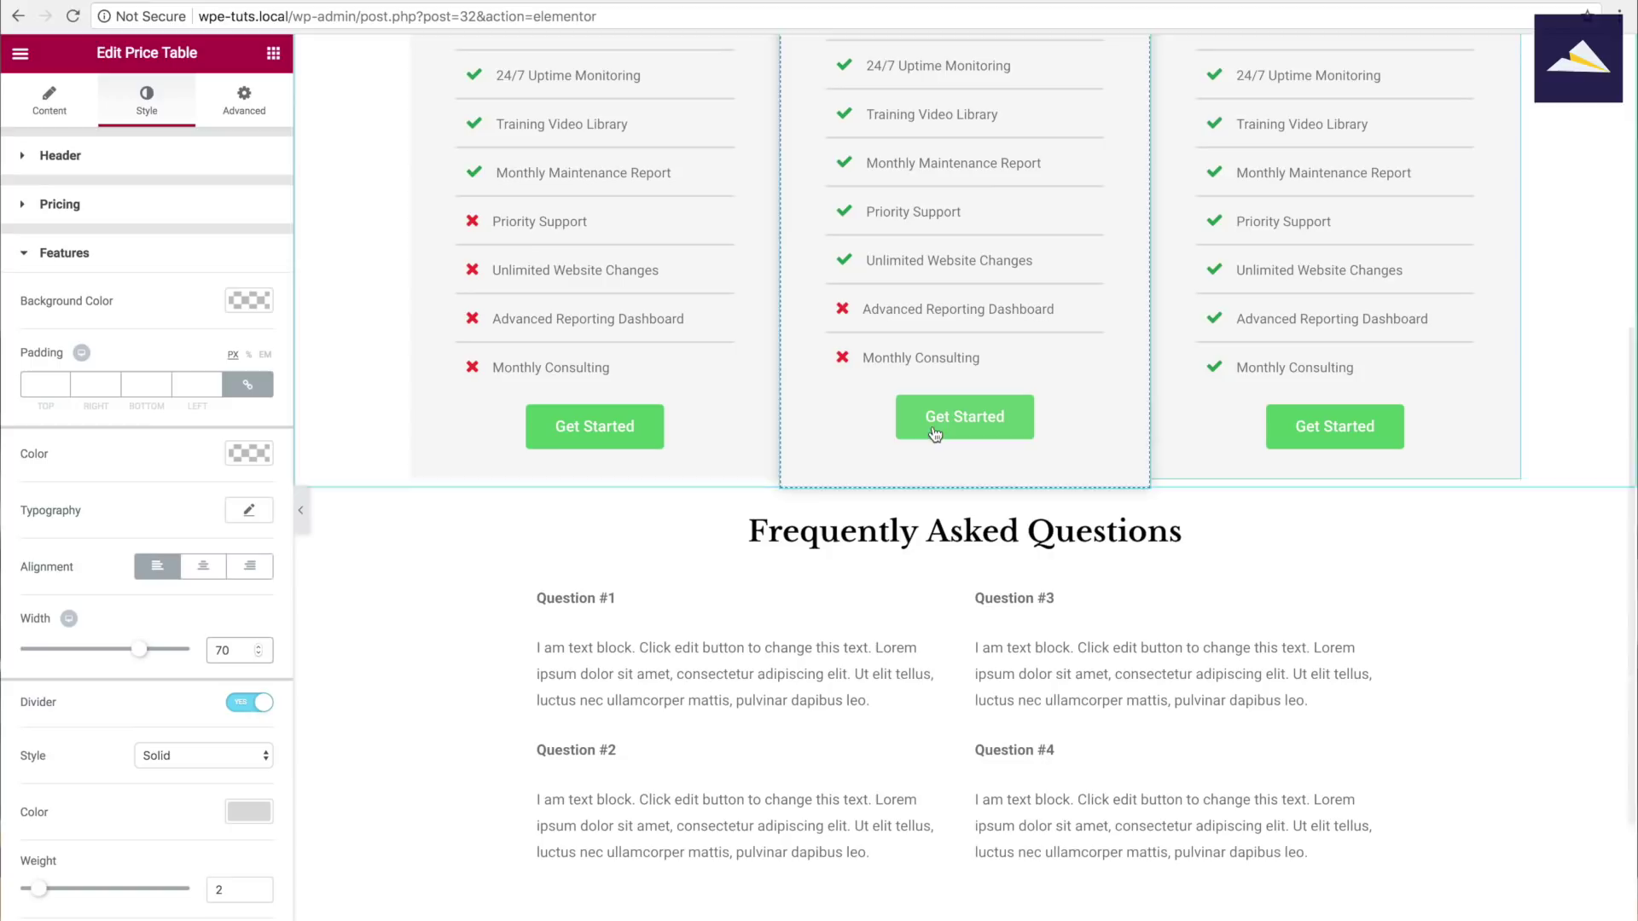
{"action": "scroll", "coordinate": [815, 649], "scroll_direction": "down", "scroll_amount": 2}
{"action": "scroll", "coordinate": [815, 648], "scroll_direction": "down", "scroll_amount": 1}
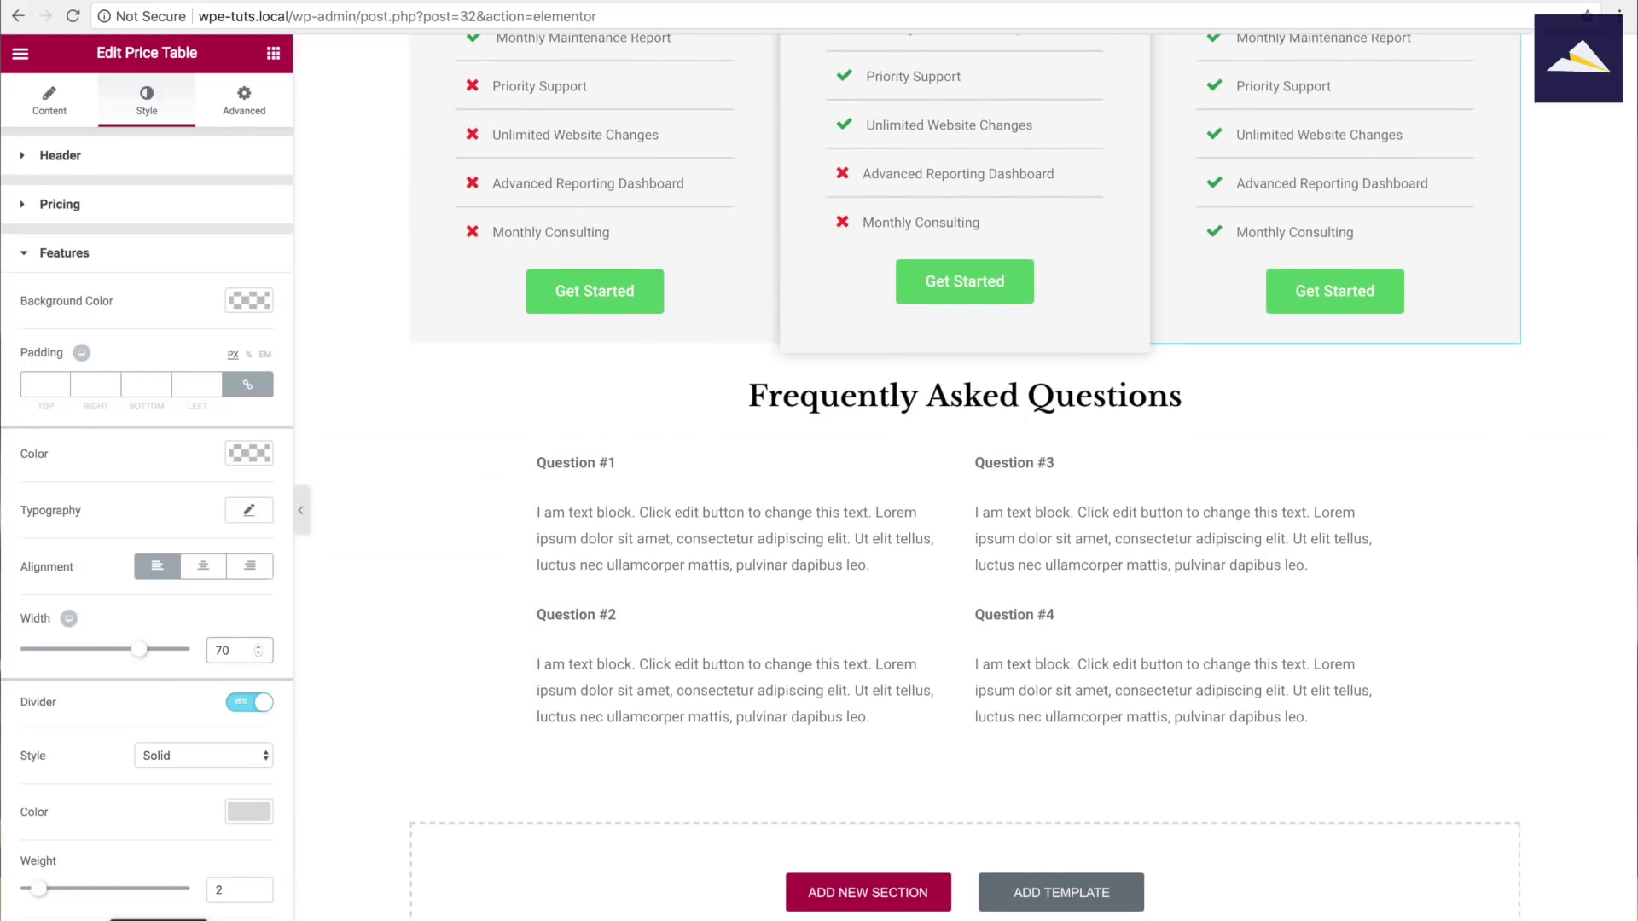
{"action": "left_click", "coordinate": [170, 906]}
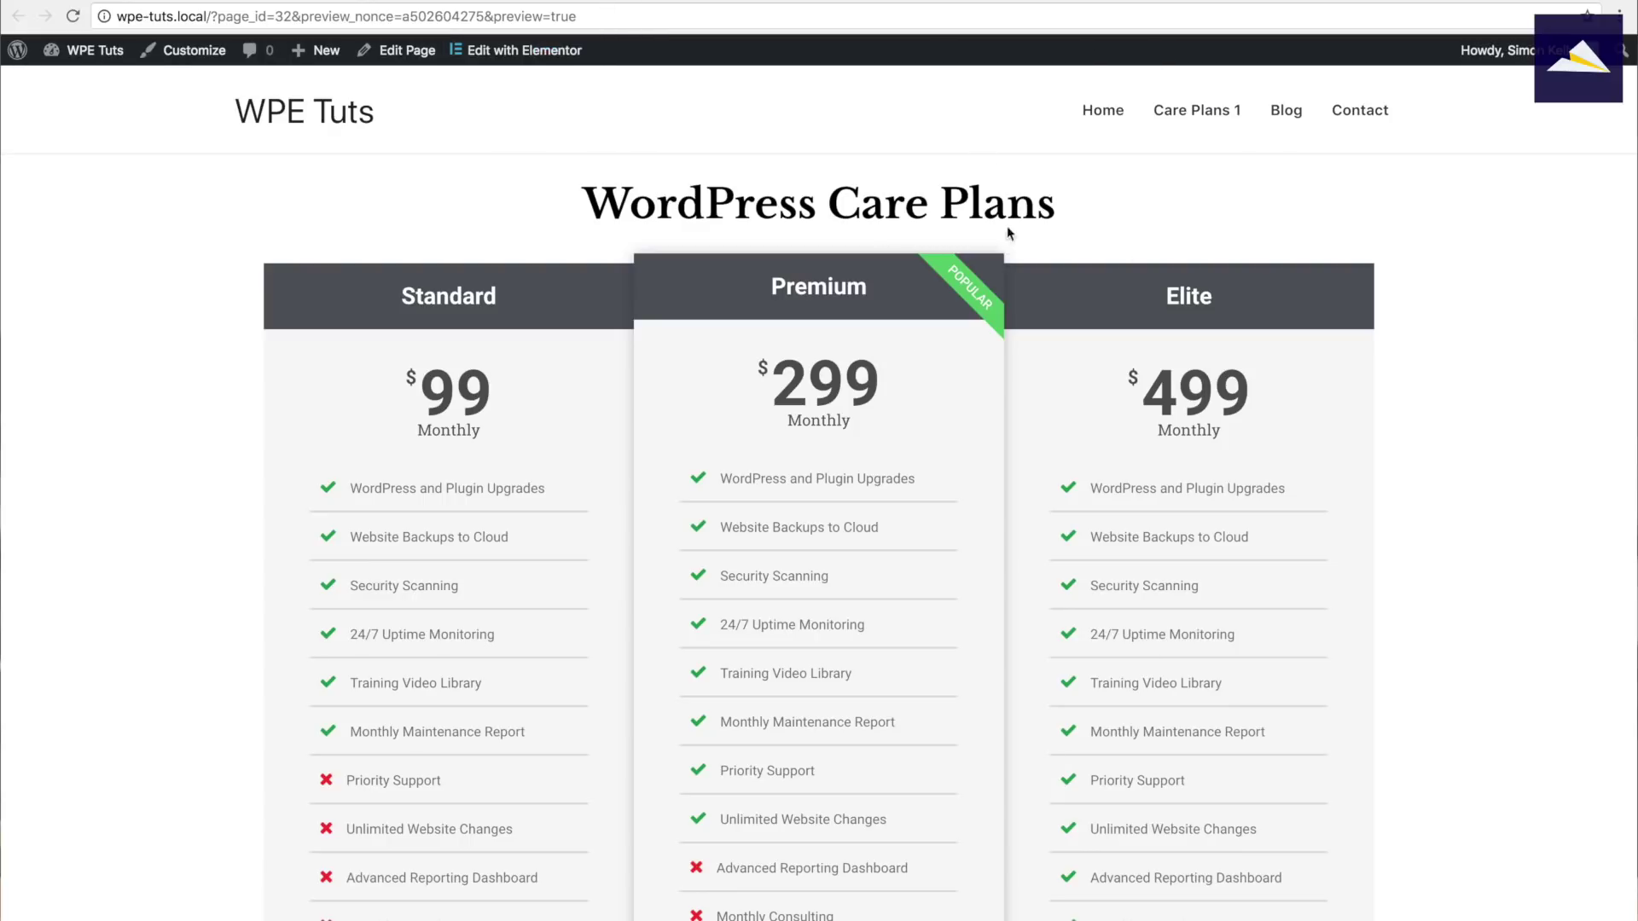
{"action": "scroll", "coordinate": [802, 359], "scroll_direction": "down", "scroll_amount": 10}
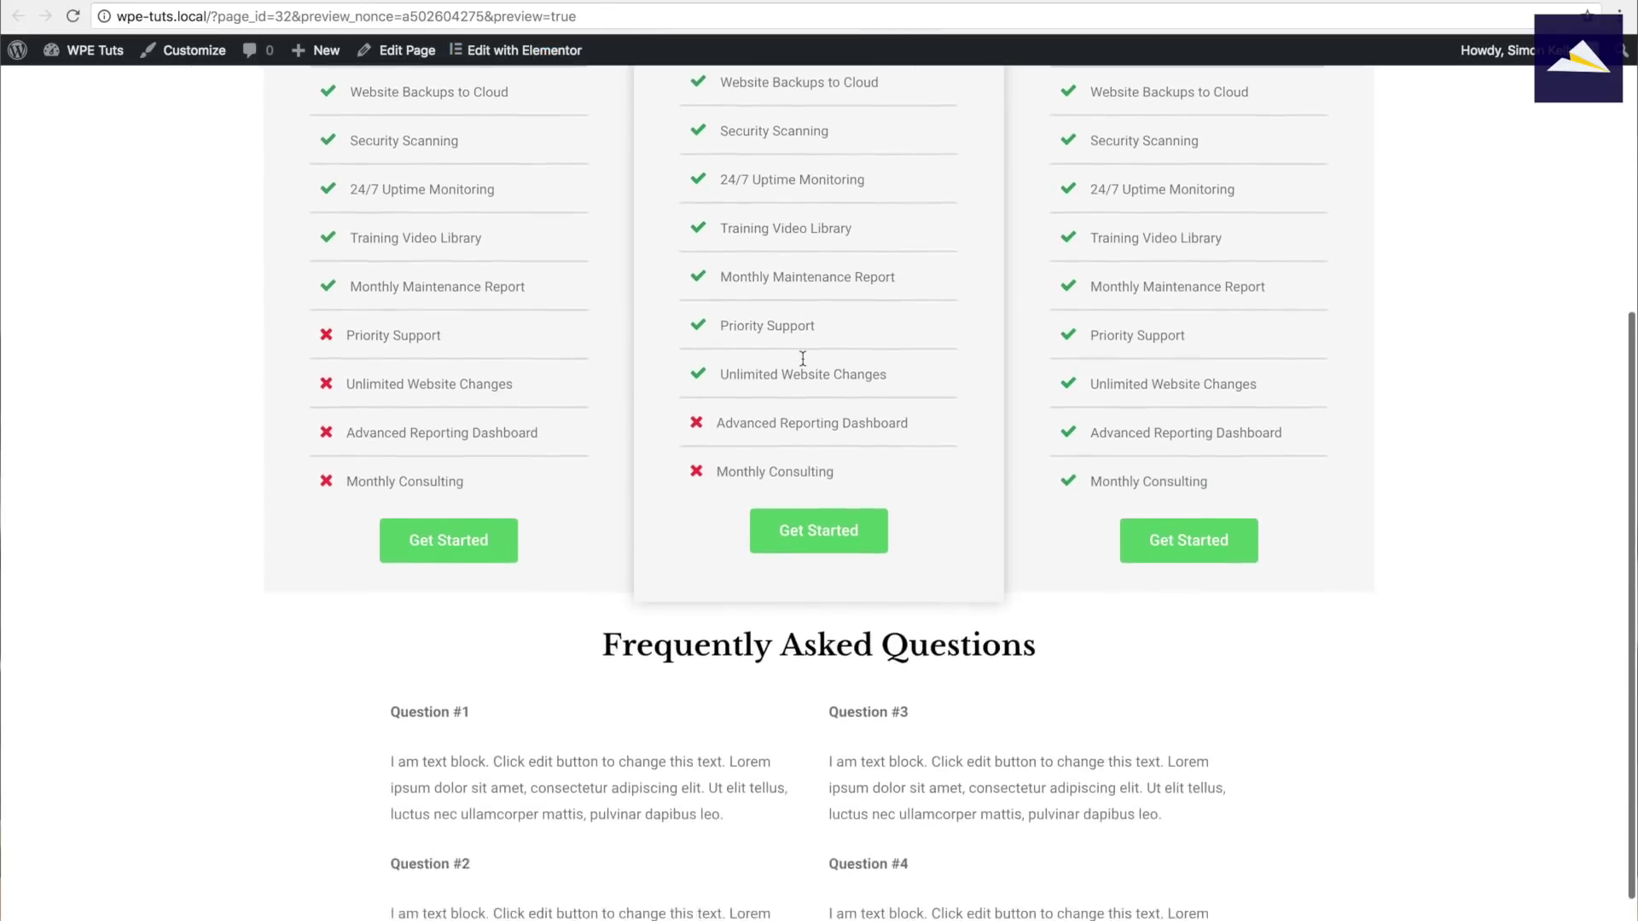
{"action": "scroll", "coordinate": [801, 356], "scroll_direction": "up", "scroll_amount": 4}
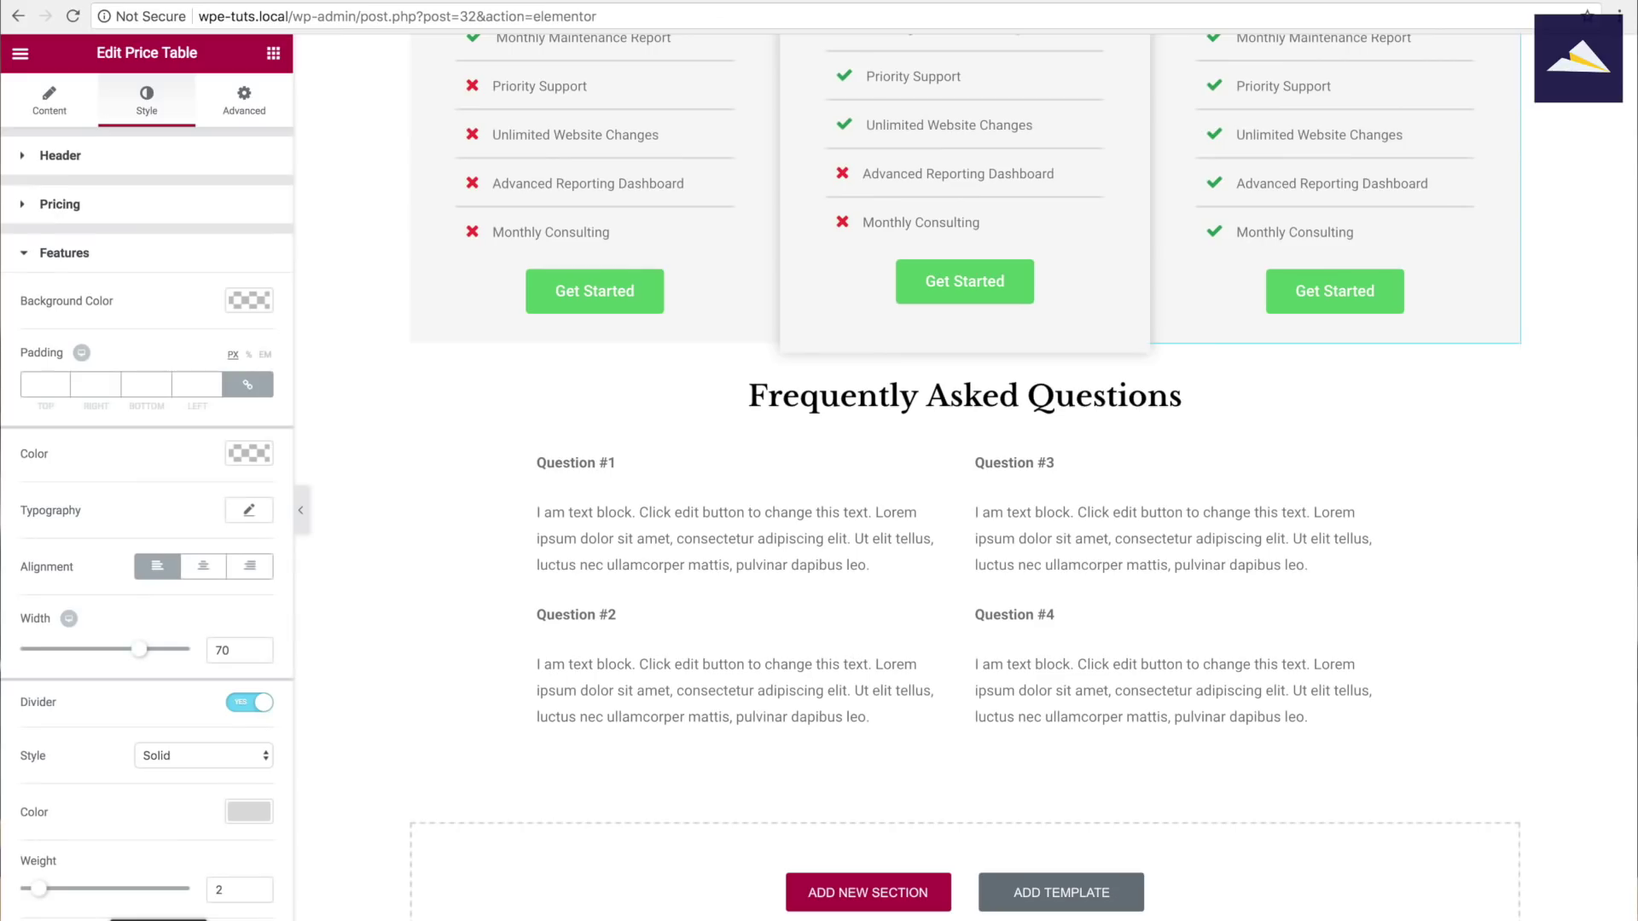
Set the "WordPress Care Plans" heading's margin to 40 px on all sides
{"action": "scroll", "coordinate": [795, 427], "scroll_direction": "up", "scroll_amount": 8}
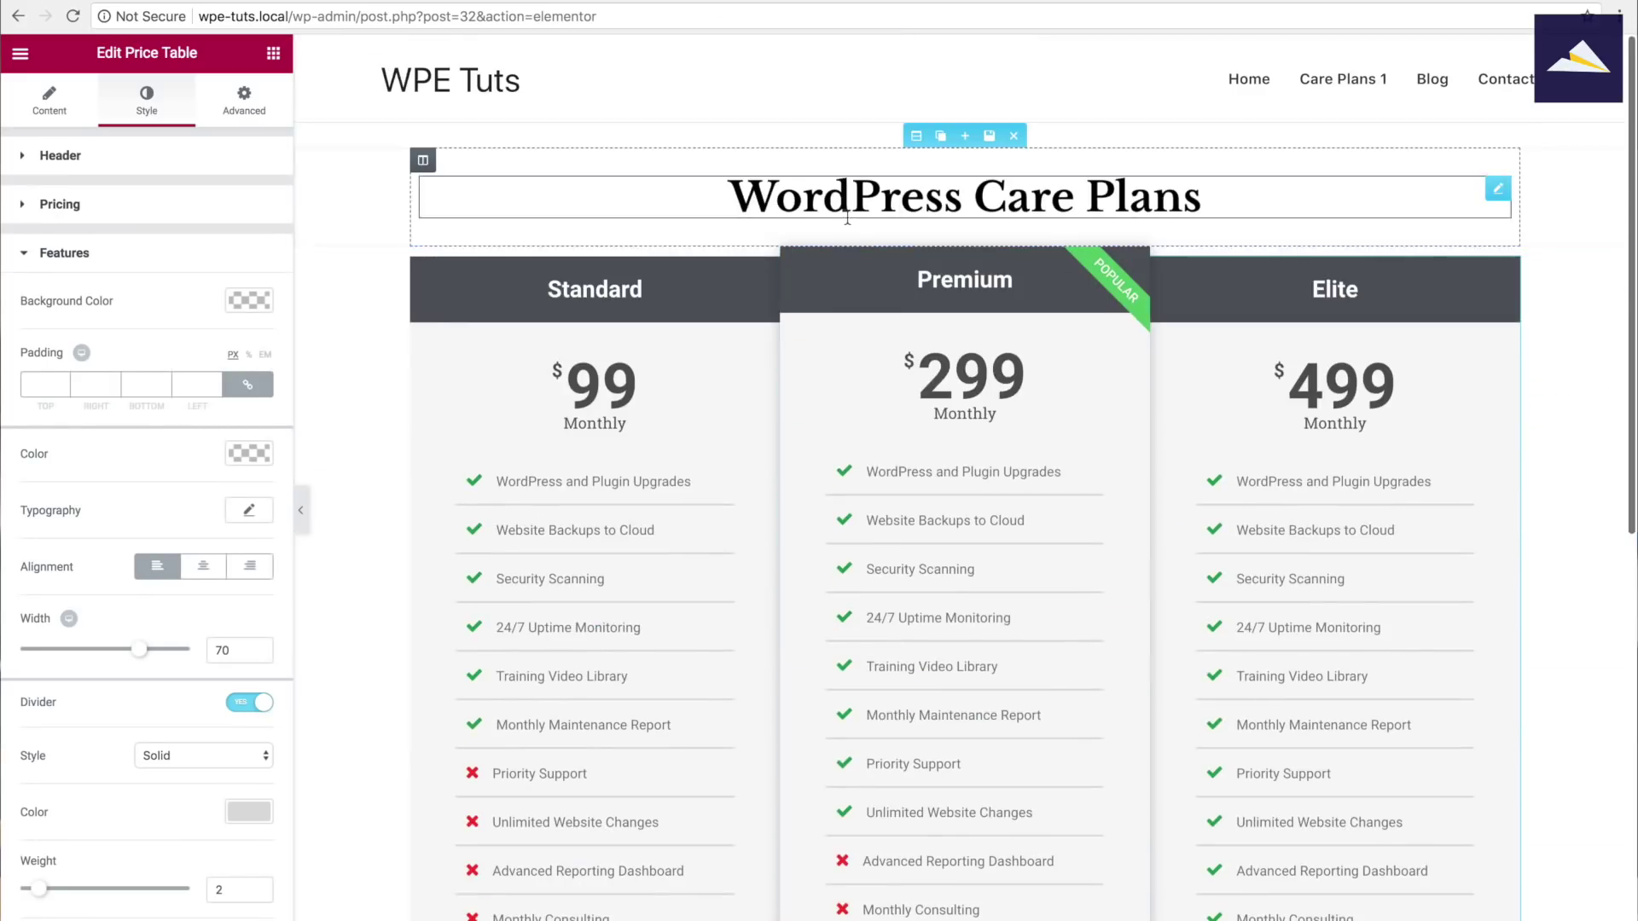
{"action": "left_click", "coordinate": [849, 202]}
{"action": "left_click", "coordinate": [249, 103]}
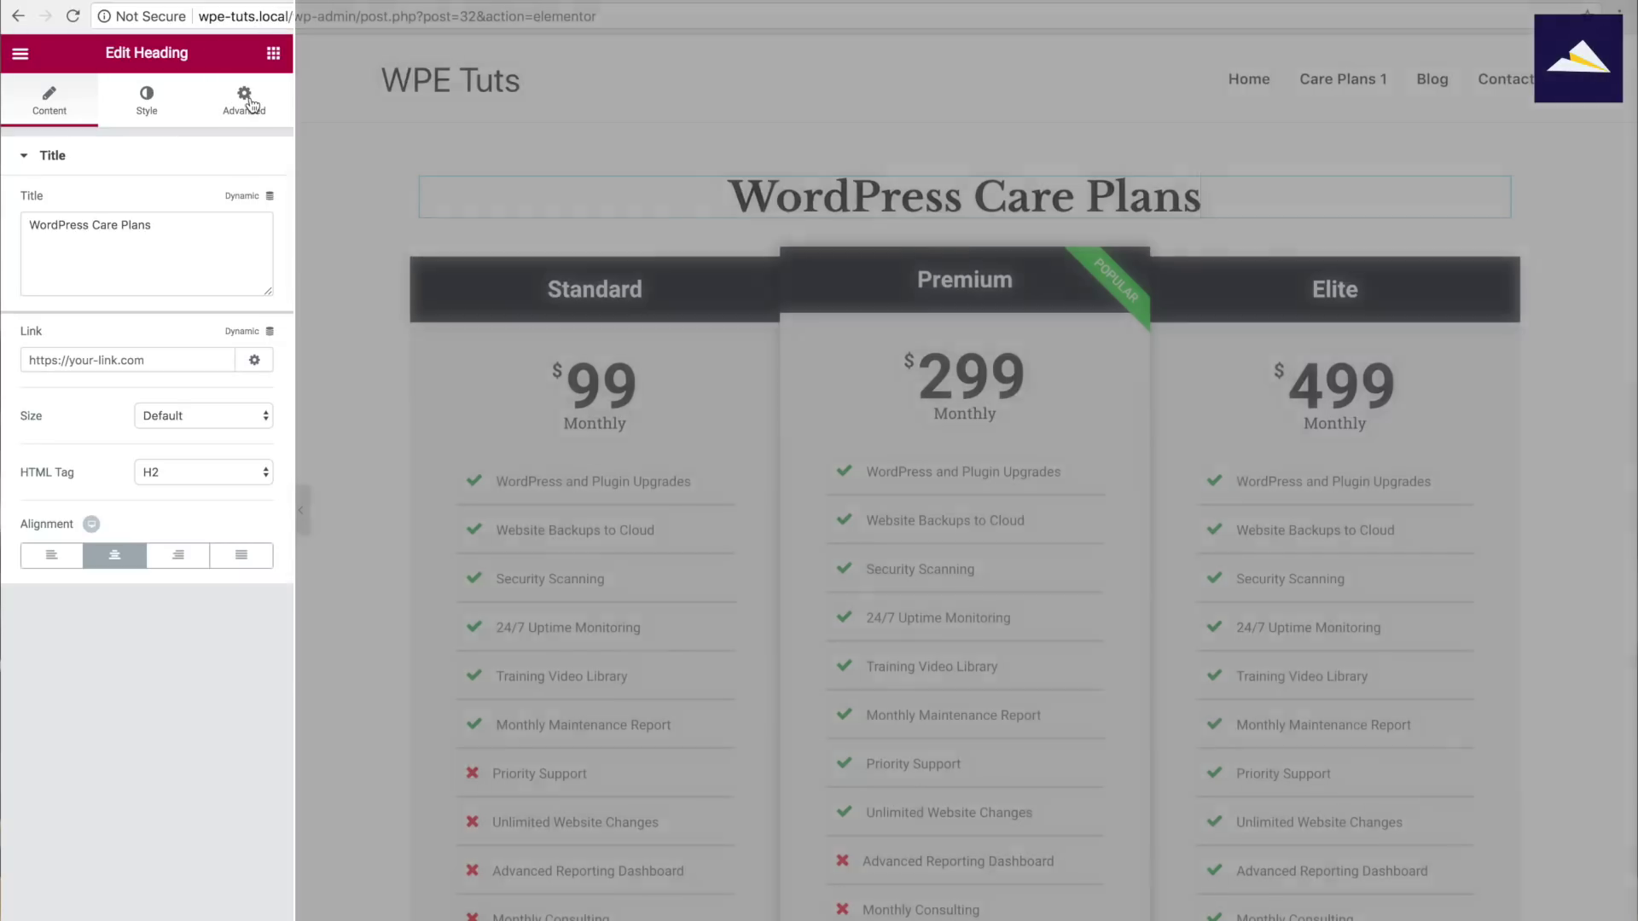
{"action": "double_click", "coordinate": [64, 230]}
{"action": "type", "text": "4"}
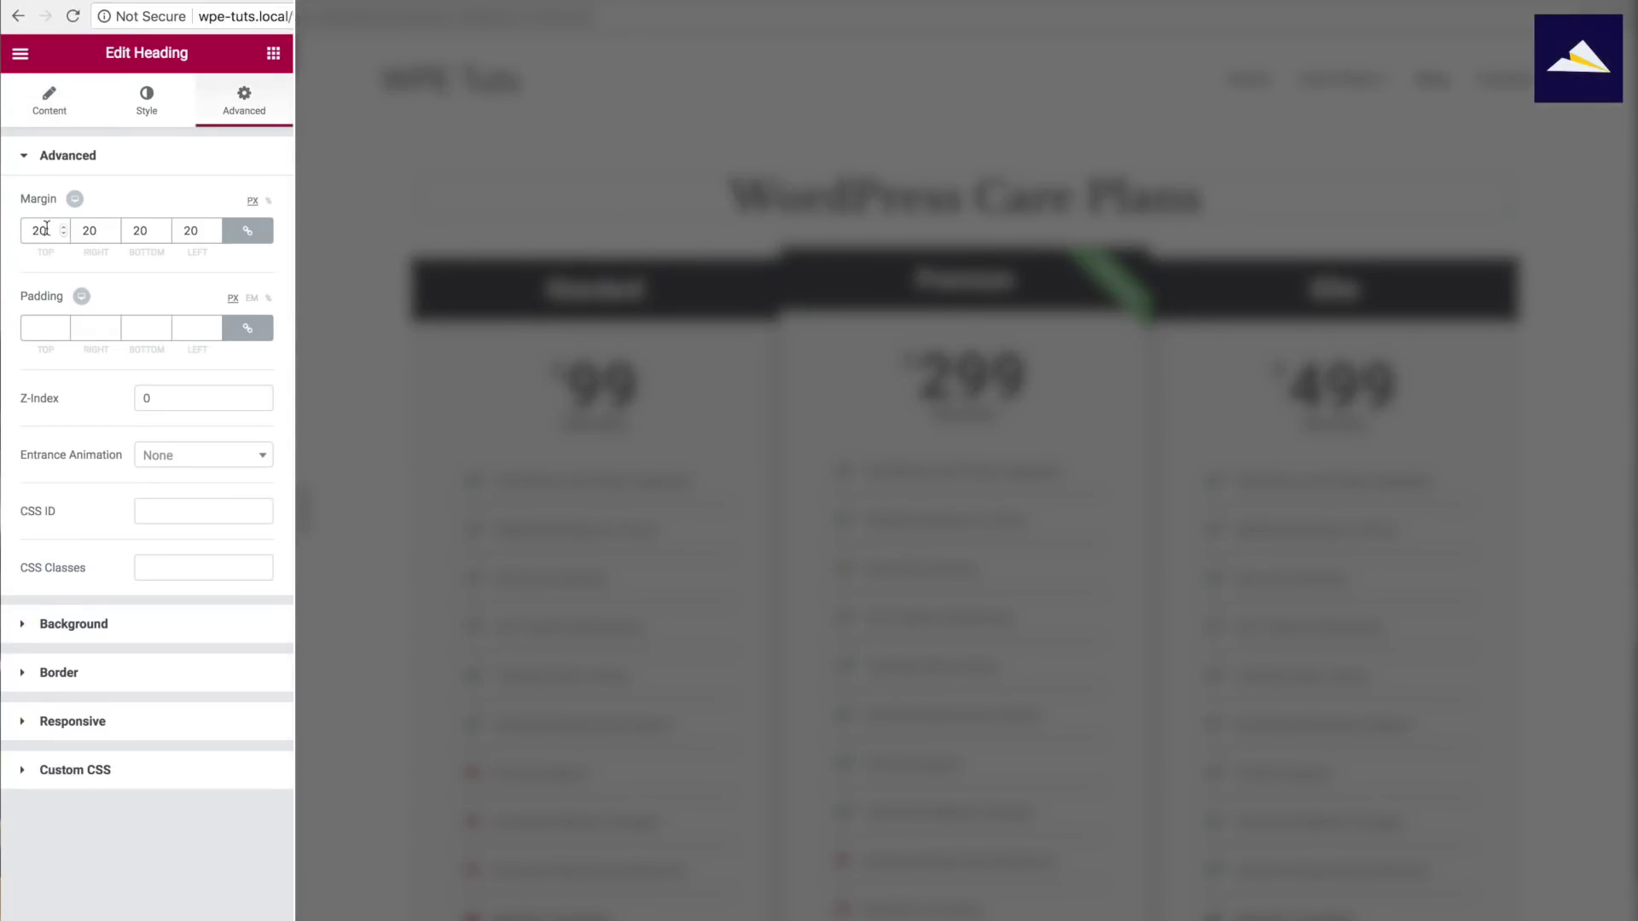
{"action": "type", "text": "0"}
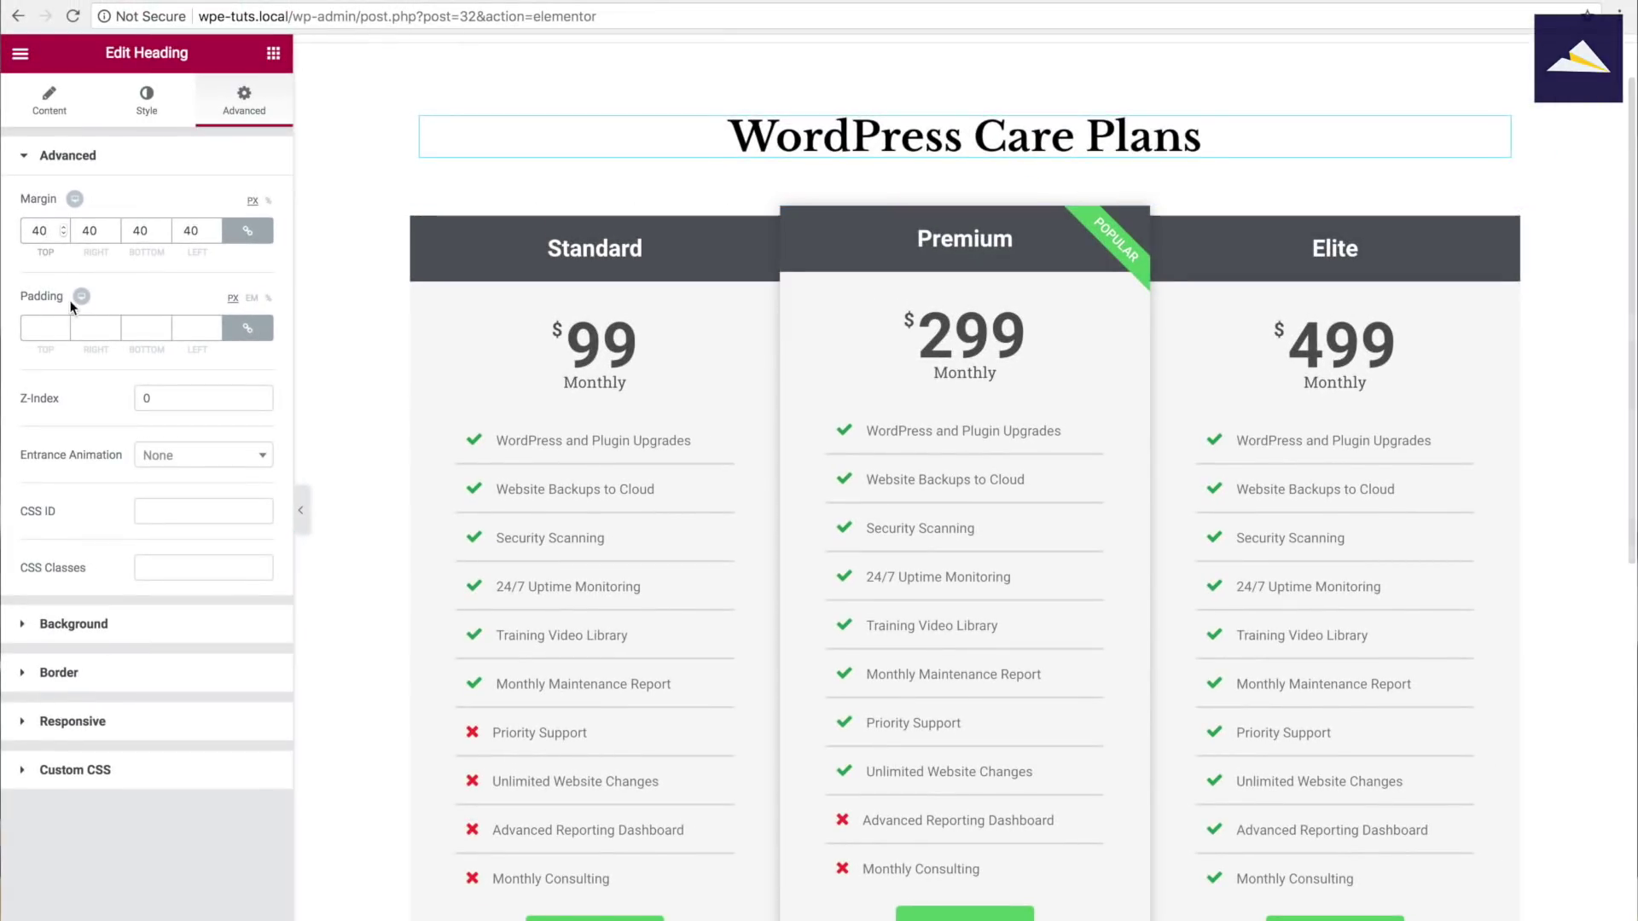
Set the "Frequently Asked Questions" heading's margin to 40 px on all sides
{"action": "scroll", "coordinate": [652, 372], "scroll_direction": "down", "scroll_amount": 5}
{"action": "left_click", "coordinate": [869, 631]}
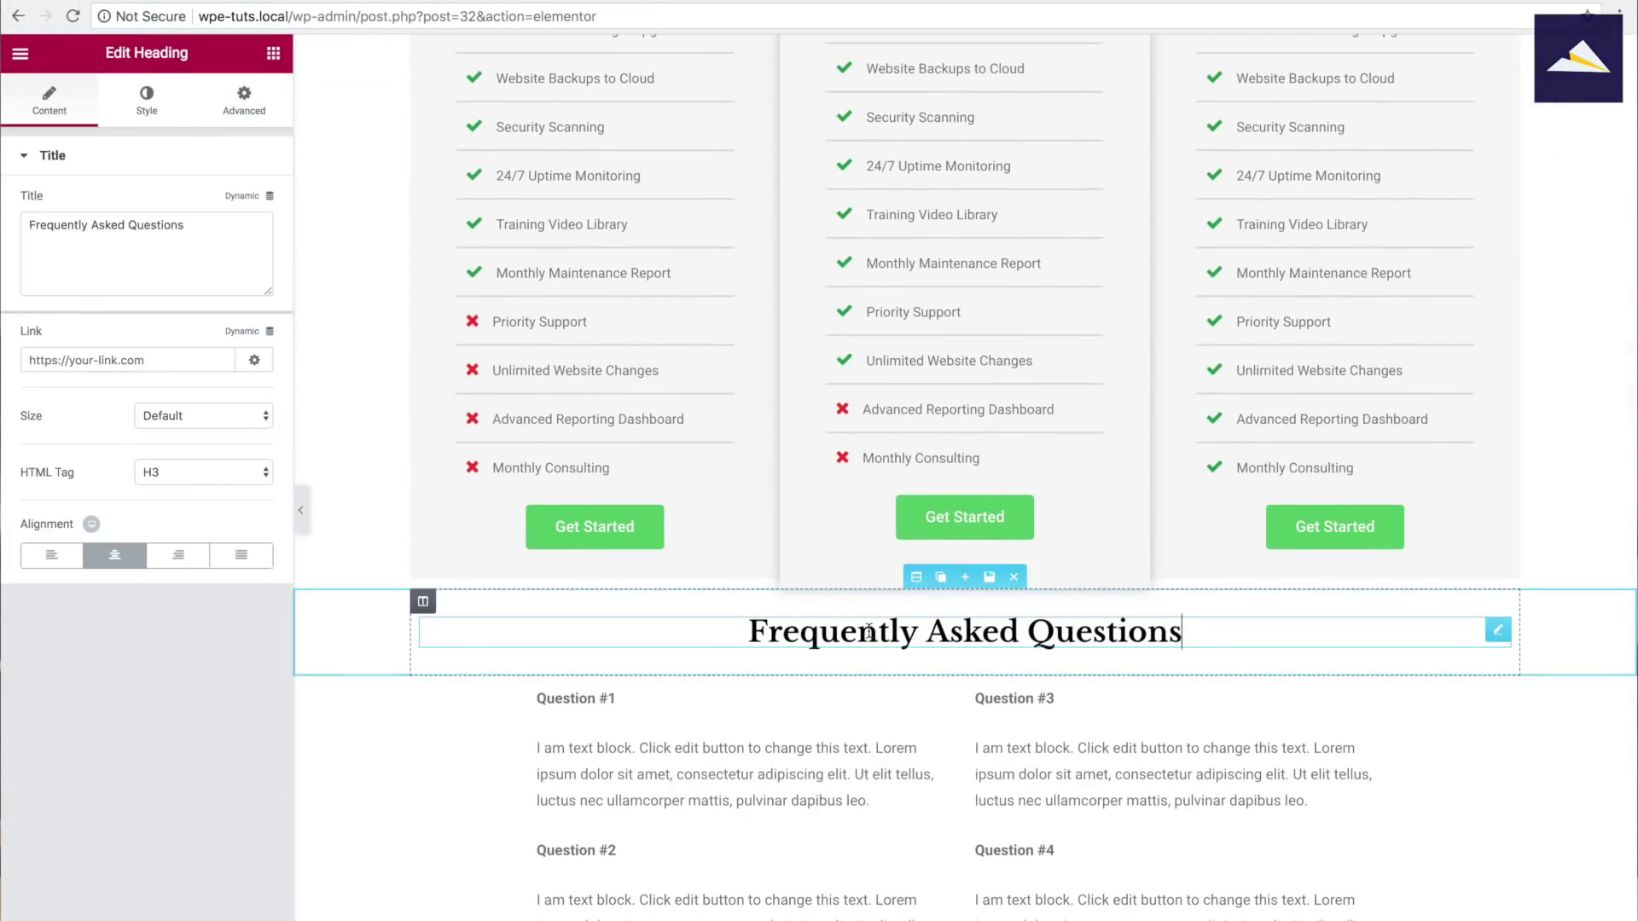
{"action": "left_click", "coordinate": [242, 103]}
{"action": "left_click_drag", "start_coordinate": [57, 221], "coordinate": [5, 231]}
{"action": "type", "text": "40"}
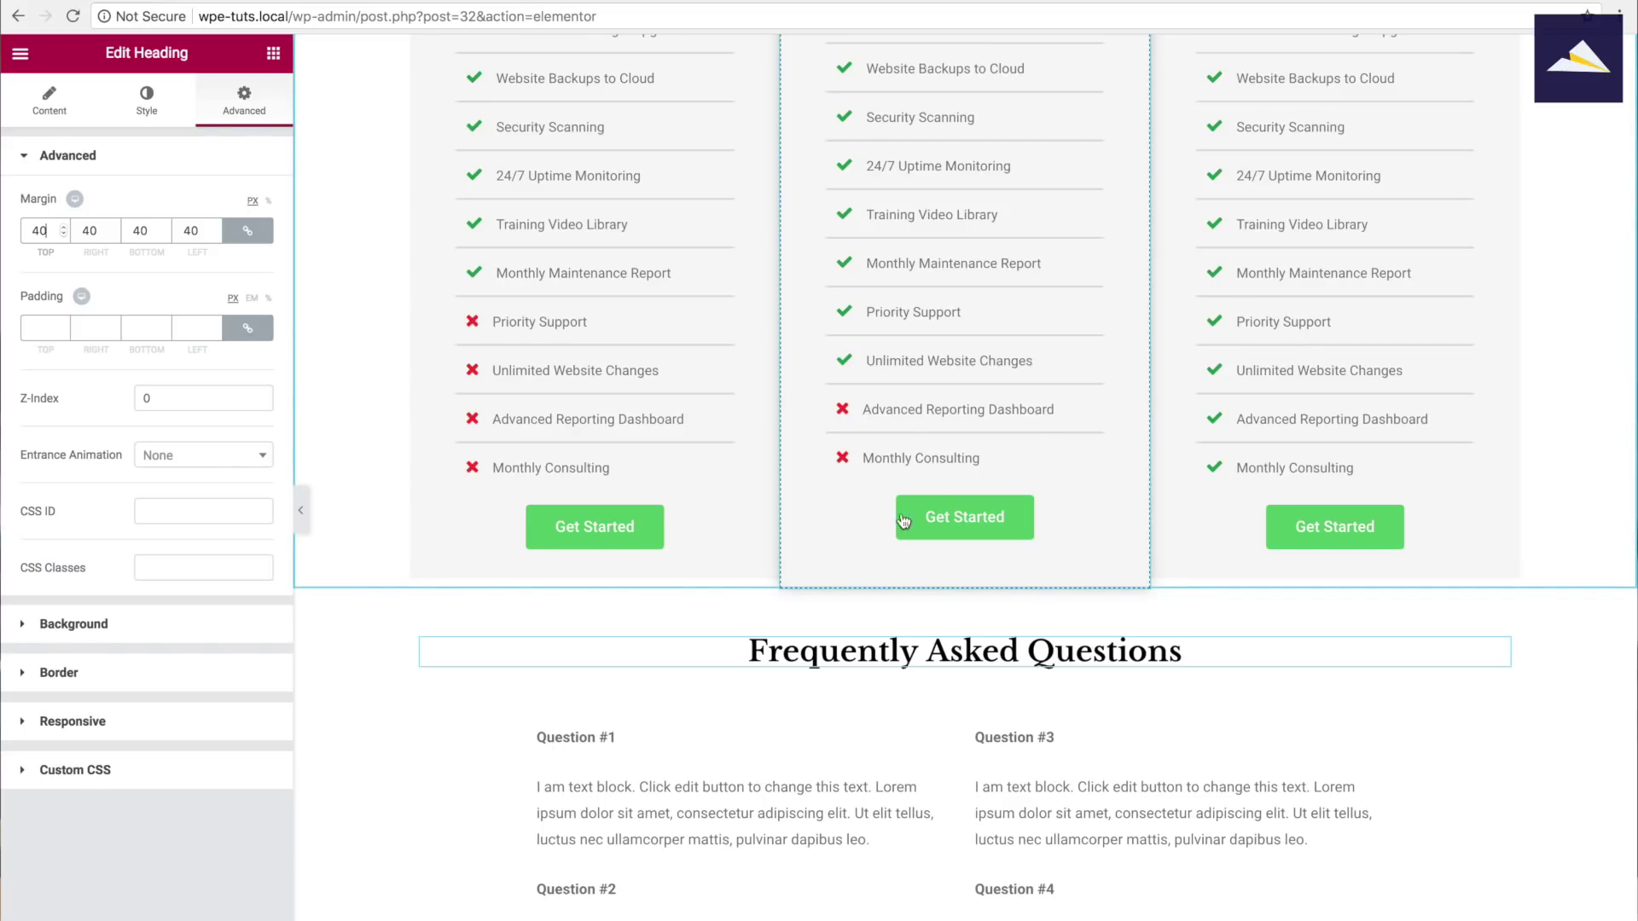
Unlink the "Frequently Asked Questions" heading's margin values and set its top margin to 60 px
{"action": "left_click", "coordinate": [247, 232]}
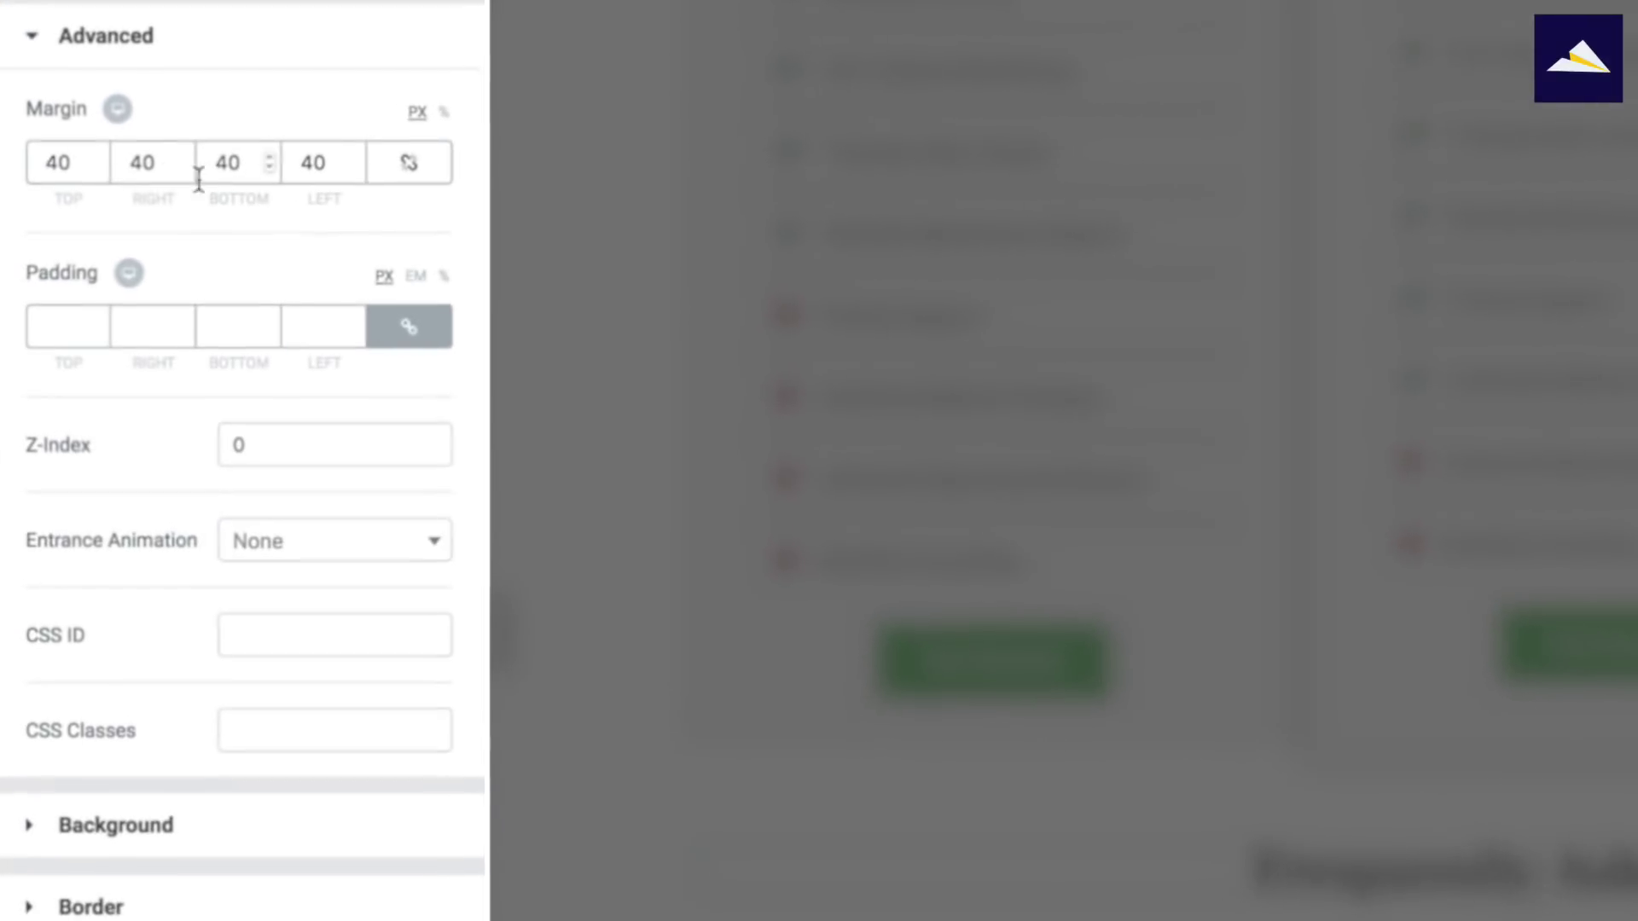
{"action": "left_click", "coordinate": [49, 181]}
{"action": "key", "text": "BackSpace"}
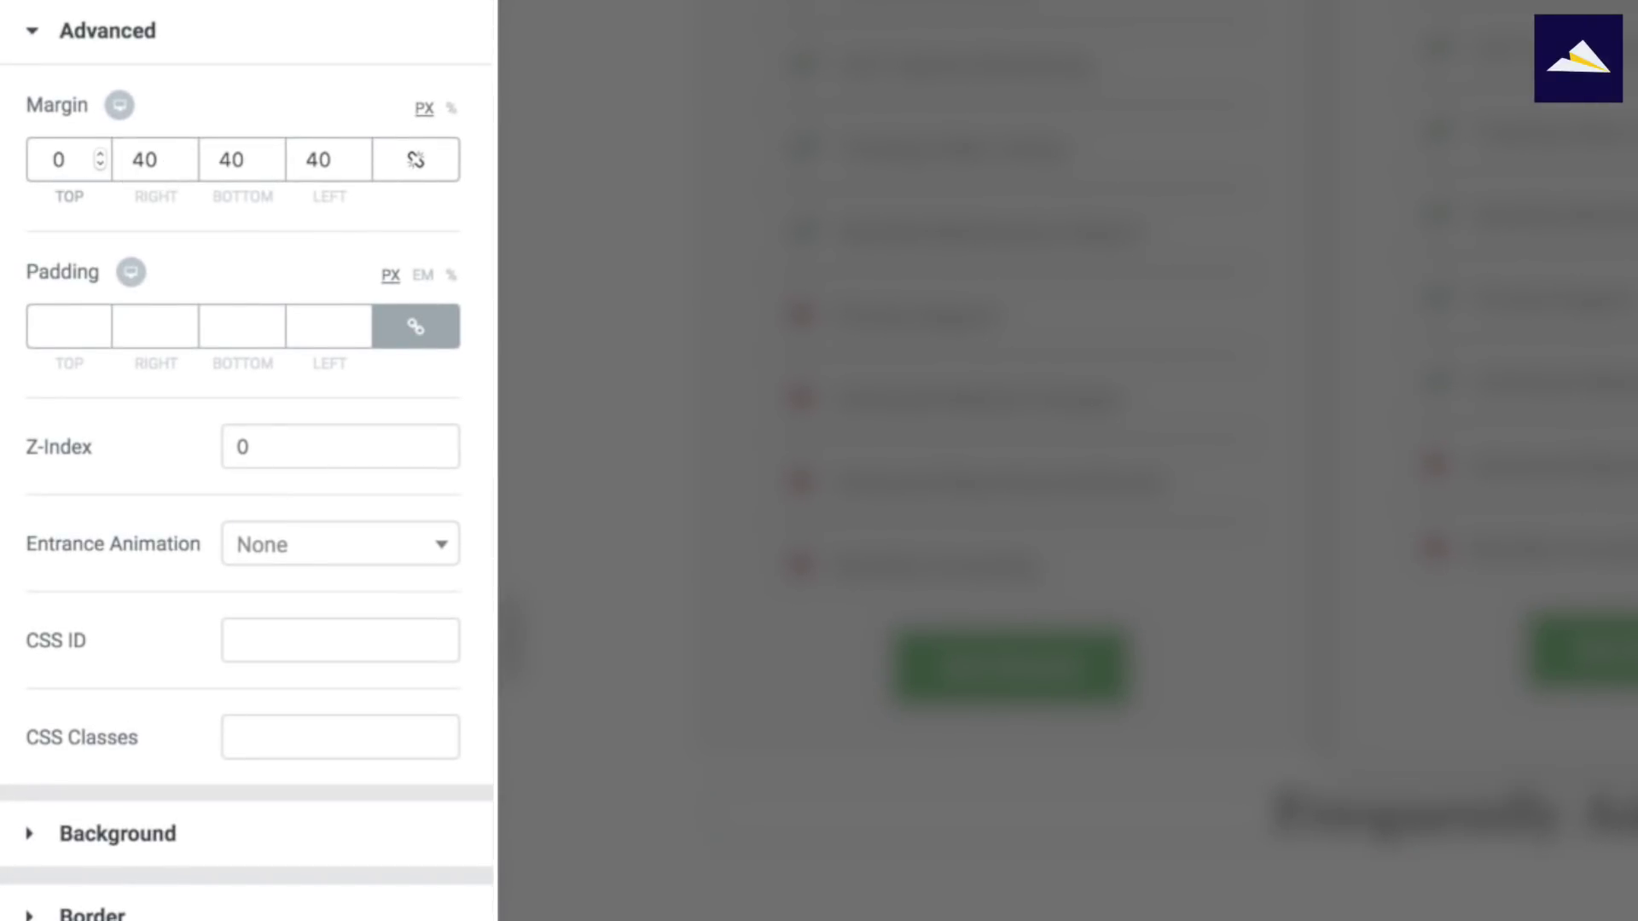
{"action": "type", "text": "6"}
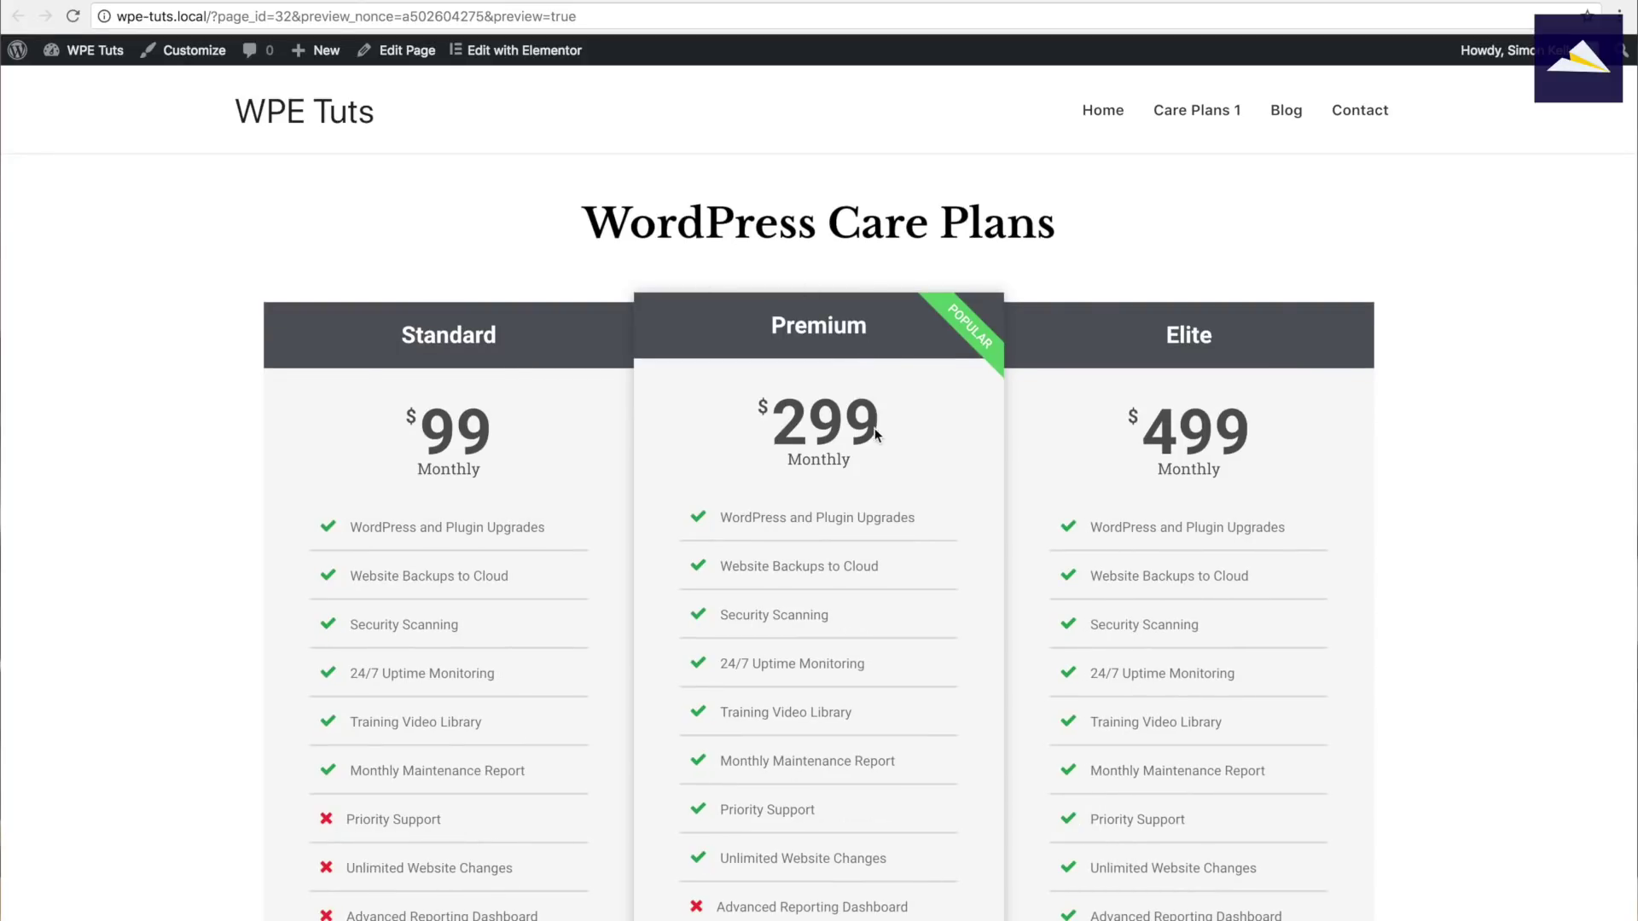
Examine the previewed Care Plans page from the title through the price tables to the Frequently Asked Questions section
{"action": "scroll", "coordinate": [875, 395], "scroll_direction": "down", "scroll_amount": 2}
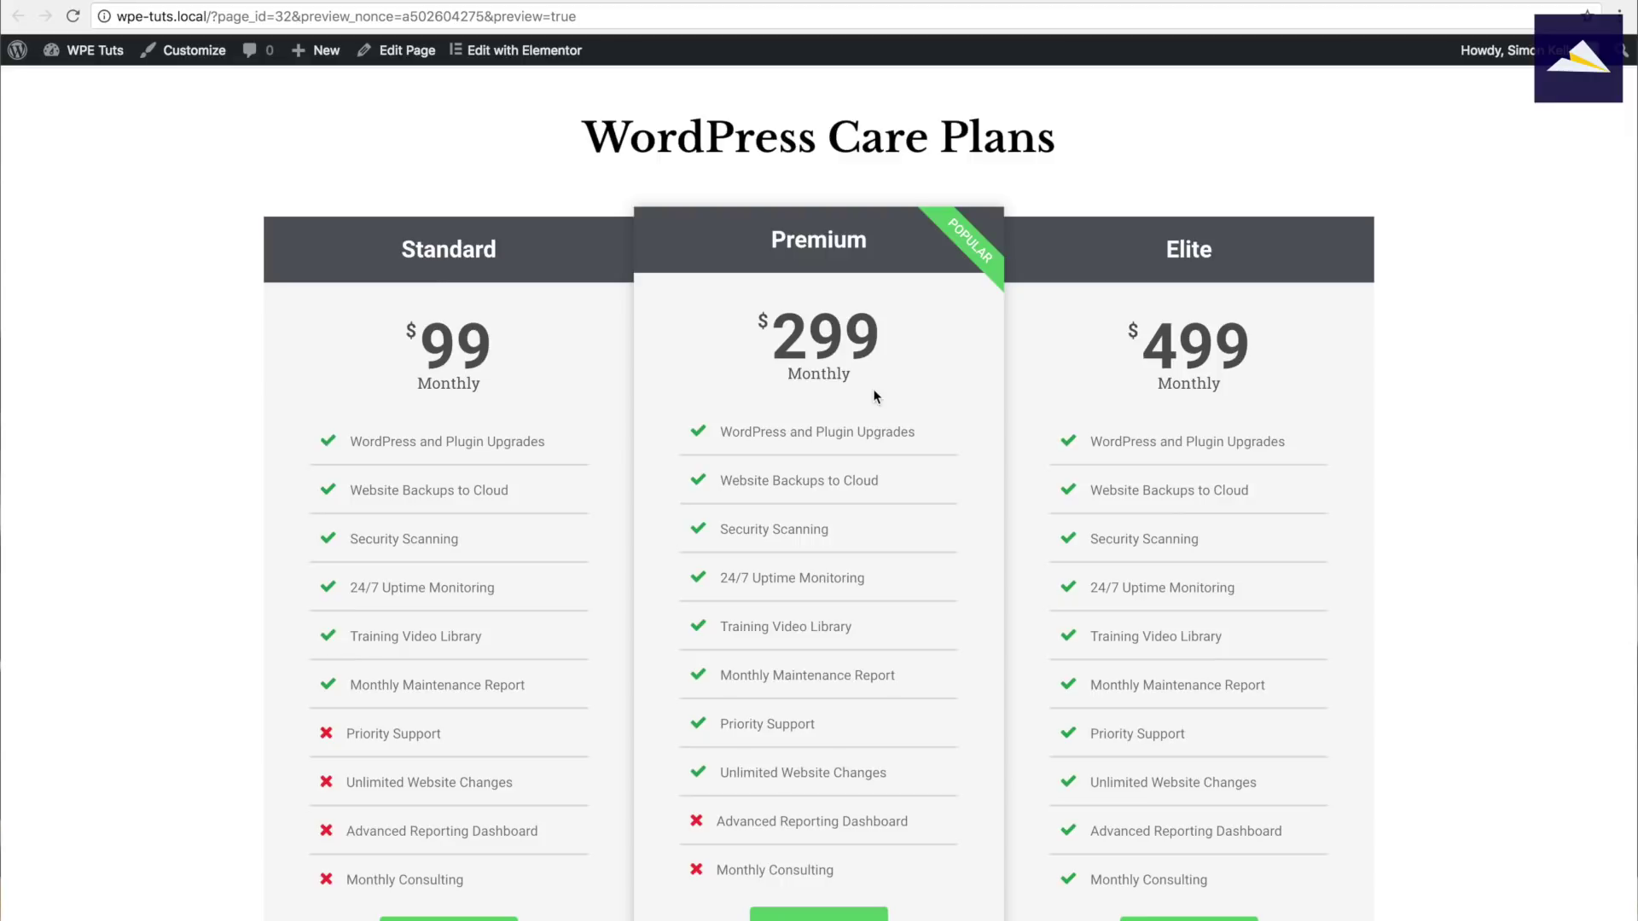
{"action": "scroll", "coordinate": [874, 395], "scroll_direction": "down", "scroll_amount": 1}
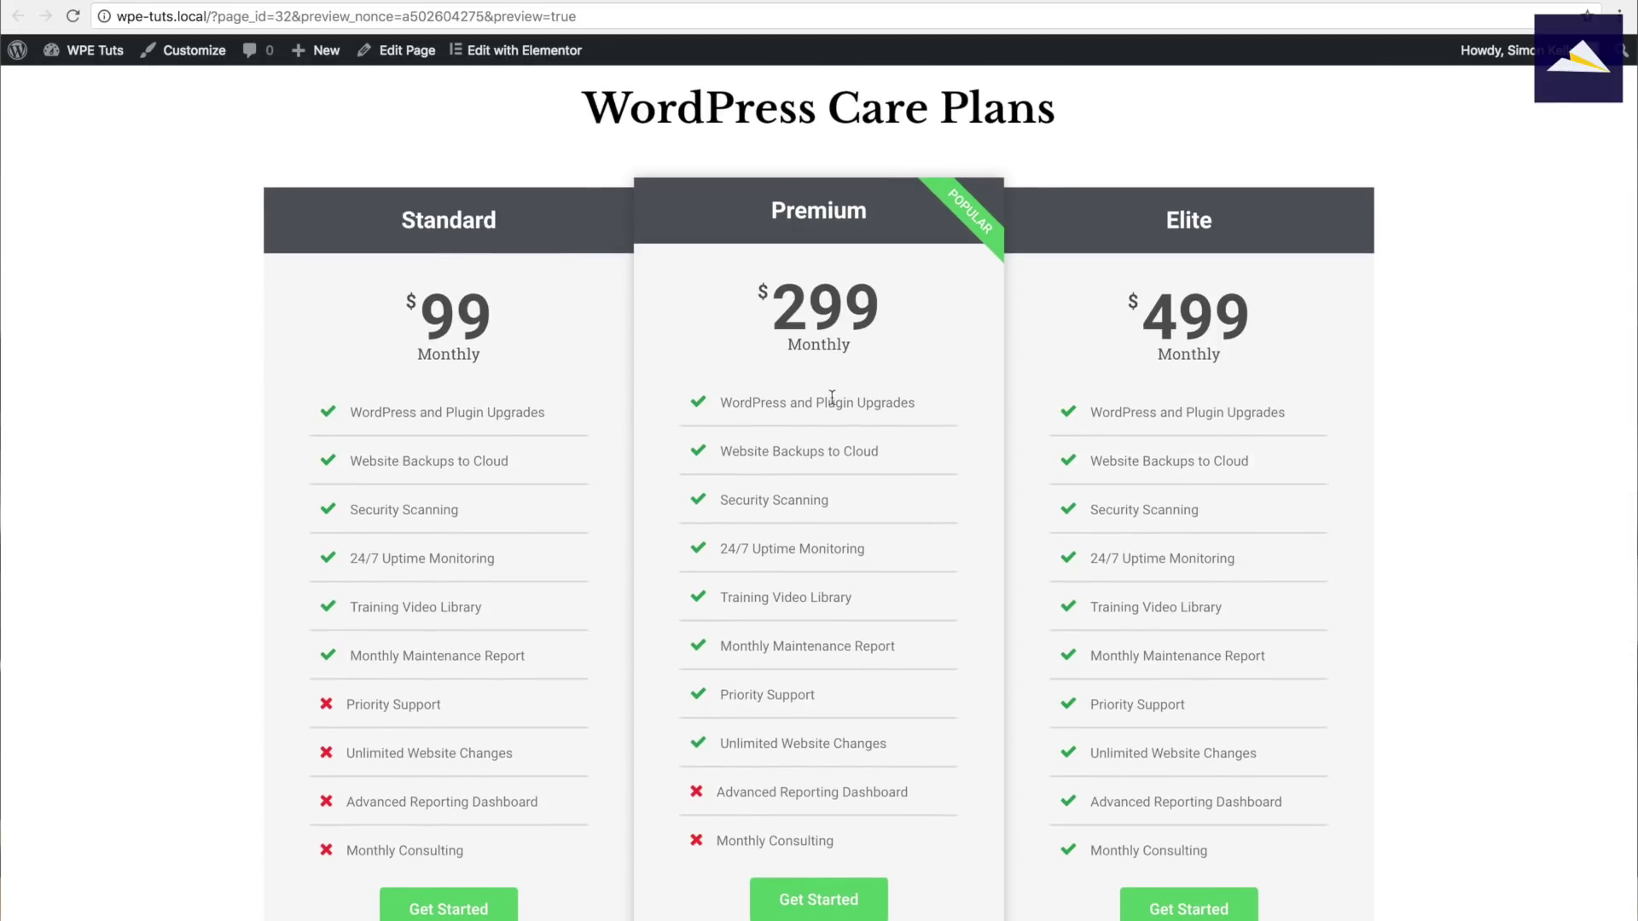
{"action": "scroll", "coordinate": [802, 363], "scroll_direction": "down", "scroll_amount": 1}
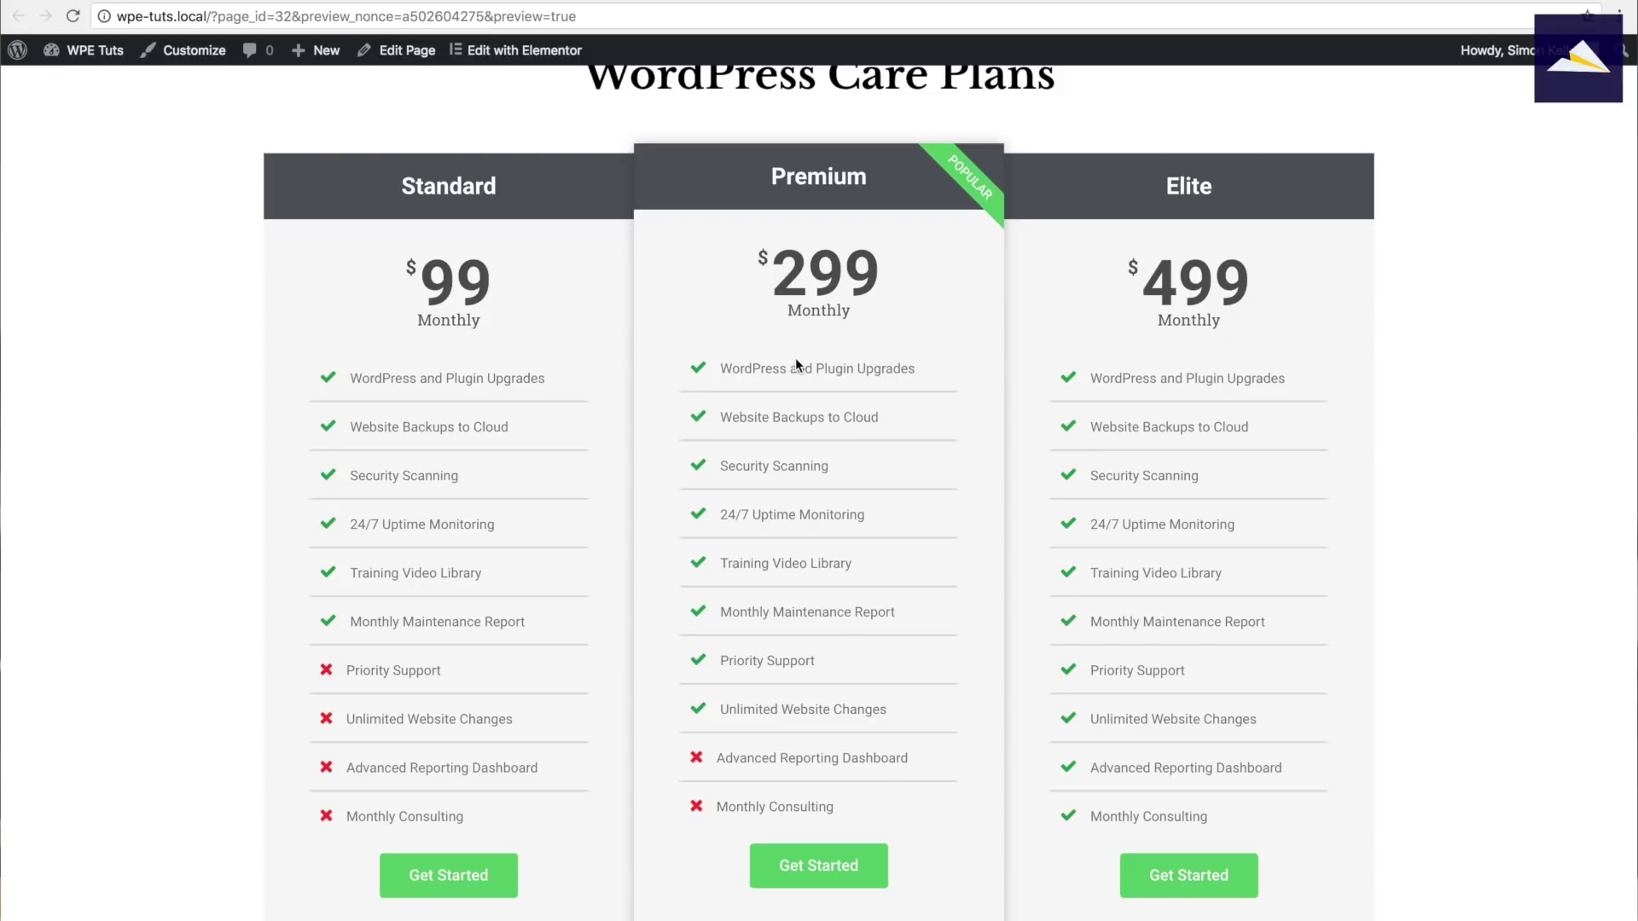
{"action": "scroll", "coordinate": [797, 365], "scroll_direction": "down", "scroll_amount": 2}
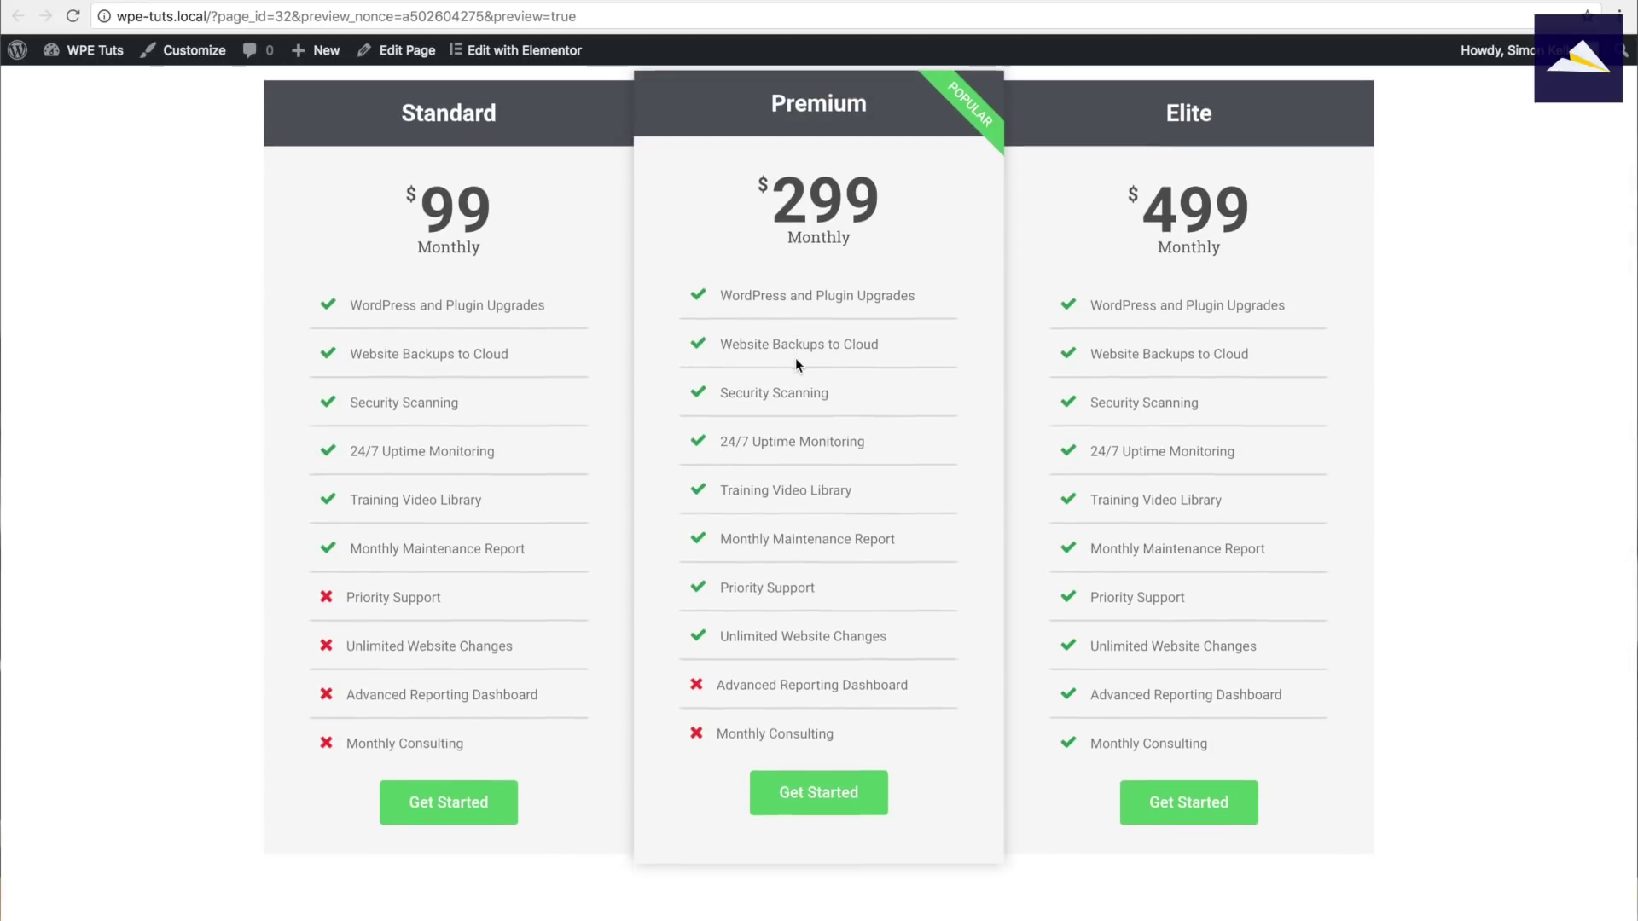
{"action": "scroll", "coordinate": [797, 365], "scroll_direction": "down", "scroll_amount": 5}
{"action": "scroll", "coordinate": [797, 365], "scroll_direction": "down", "scroll_amount": 4}
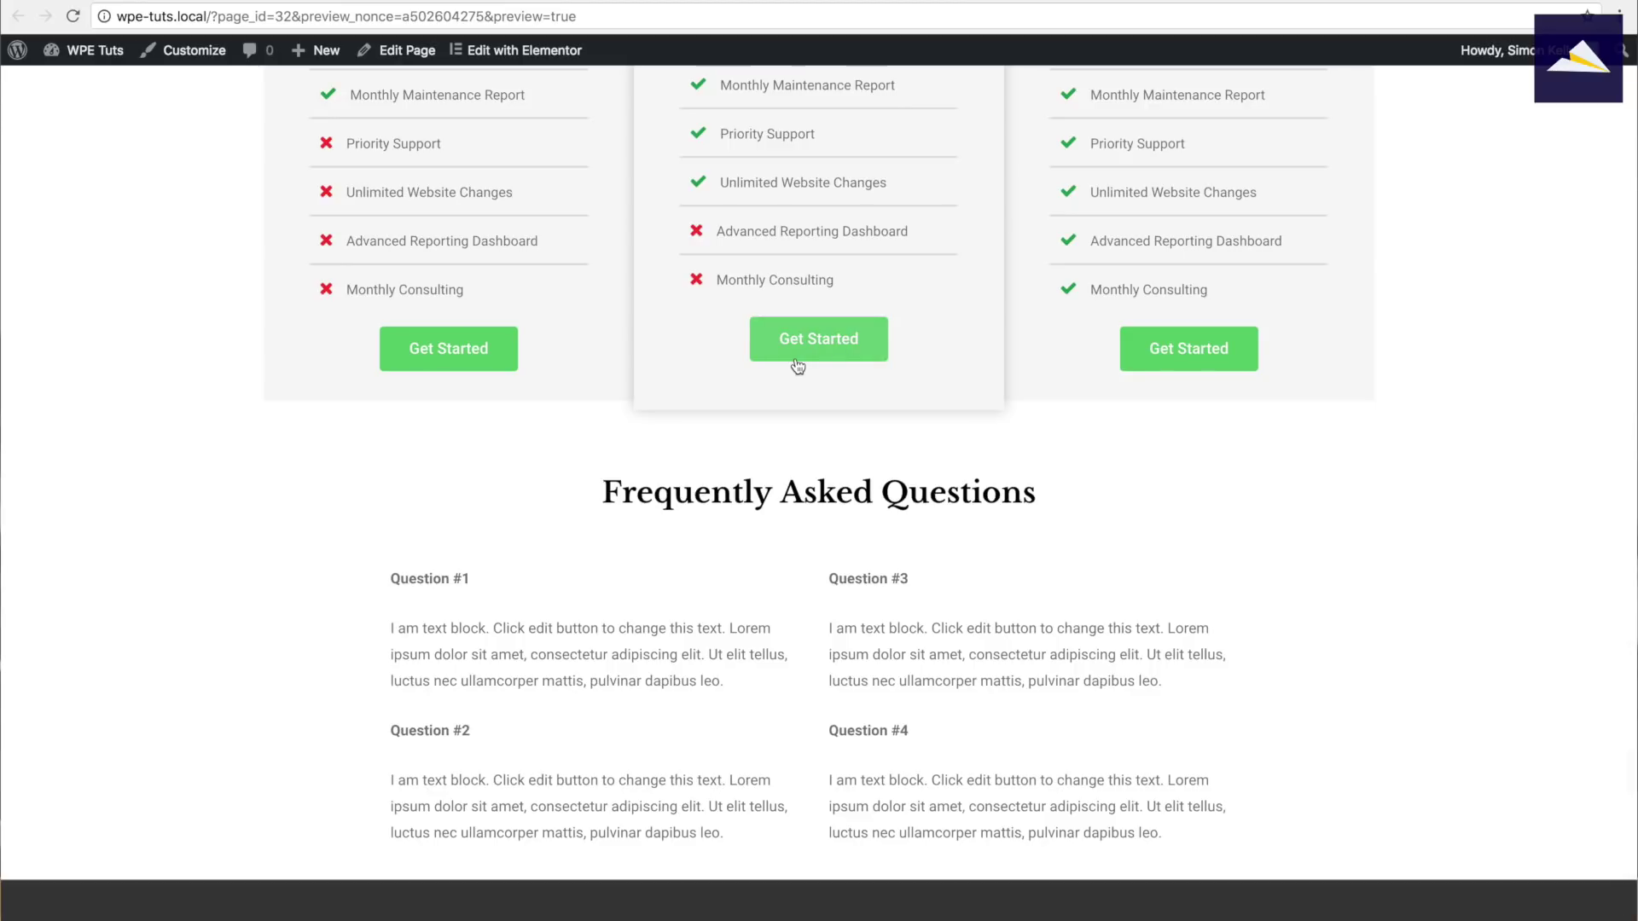
{"action": "scroll", "coordinate": [797, 366], "scroll_direction": "up", "scroll_amount": 5}
{"action": "scroll", "coordinate": [797, 366], "scroll_direction": "up", "scroll_amount": 6}
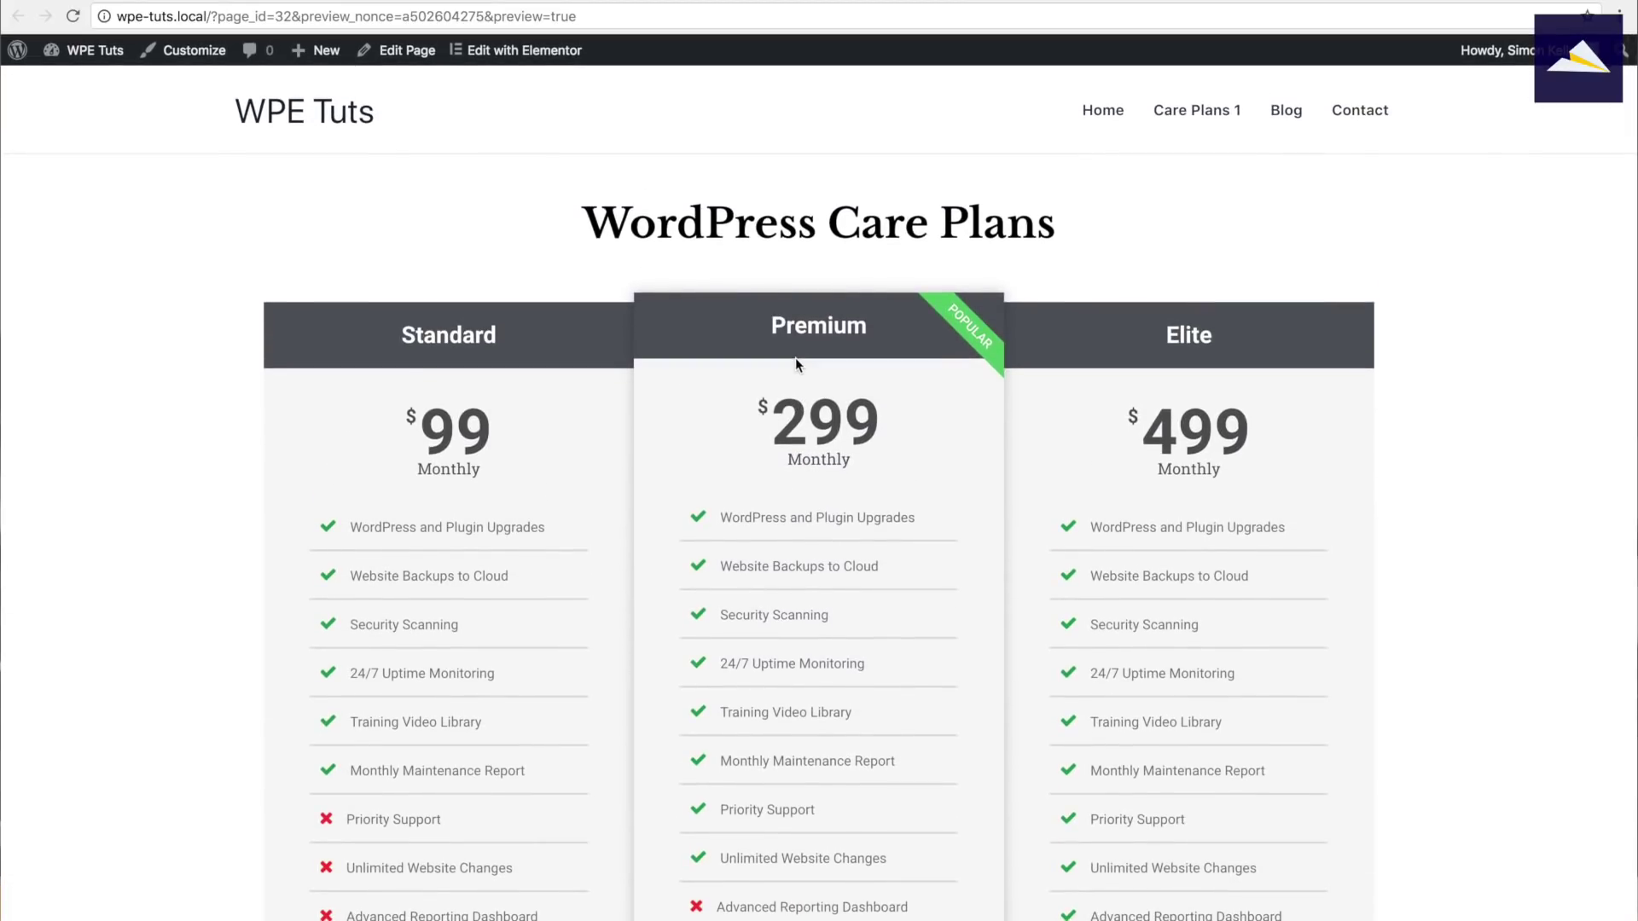